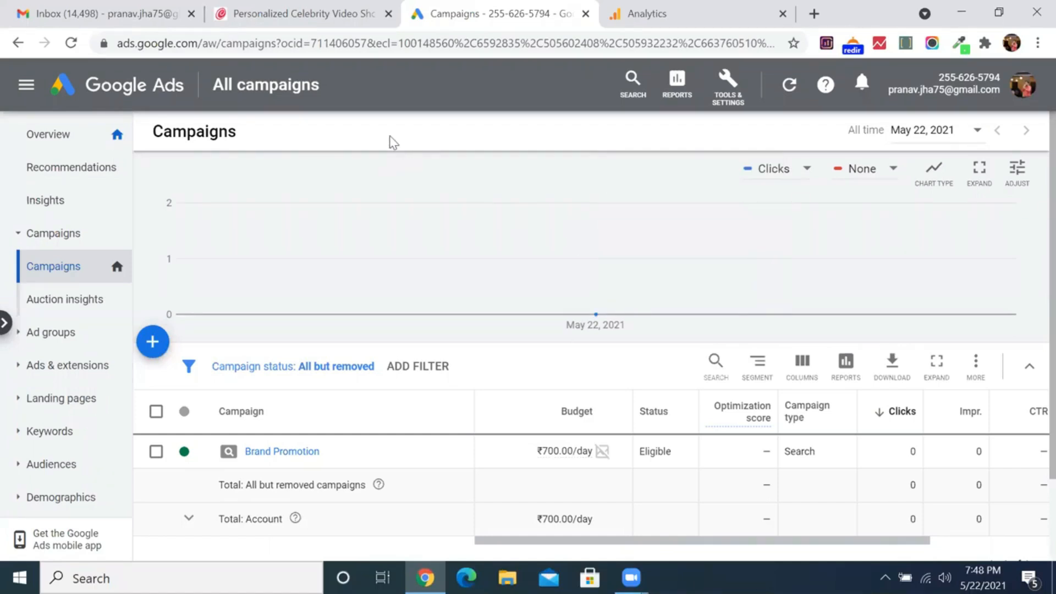
Step: Open the Brand Promotion page on the Celefi website and examine its benefits list and enquiry form
click(321, 2)
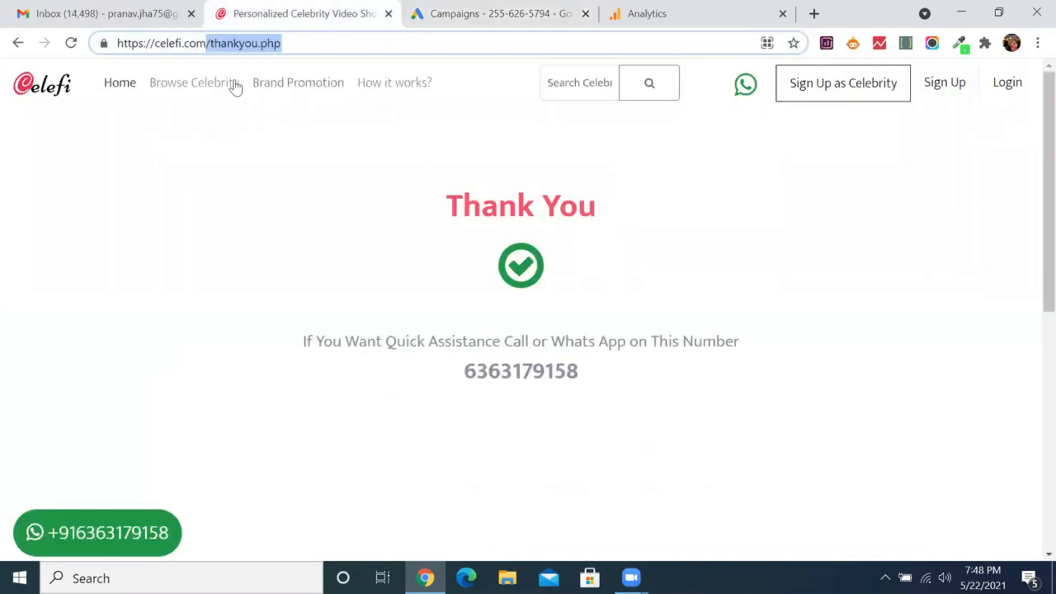
click(300, 87)
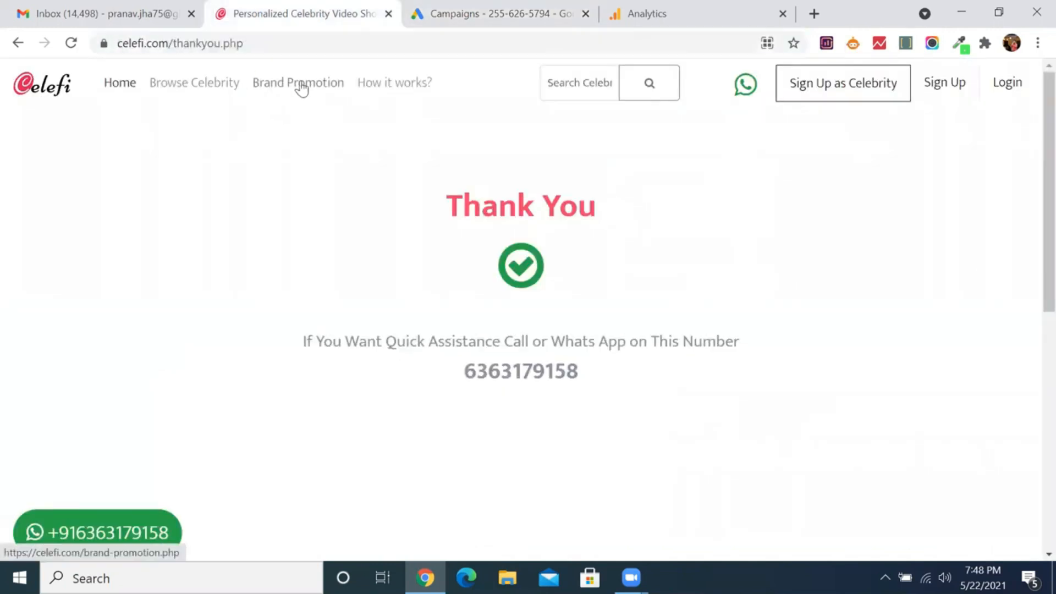
click(301, 86)
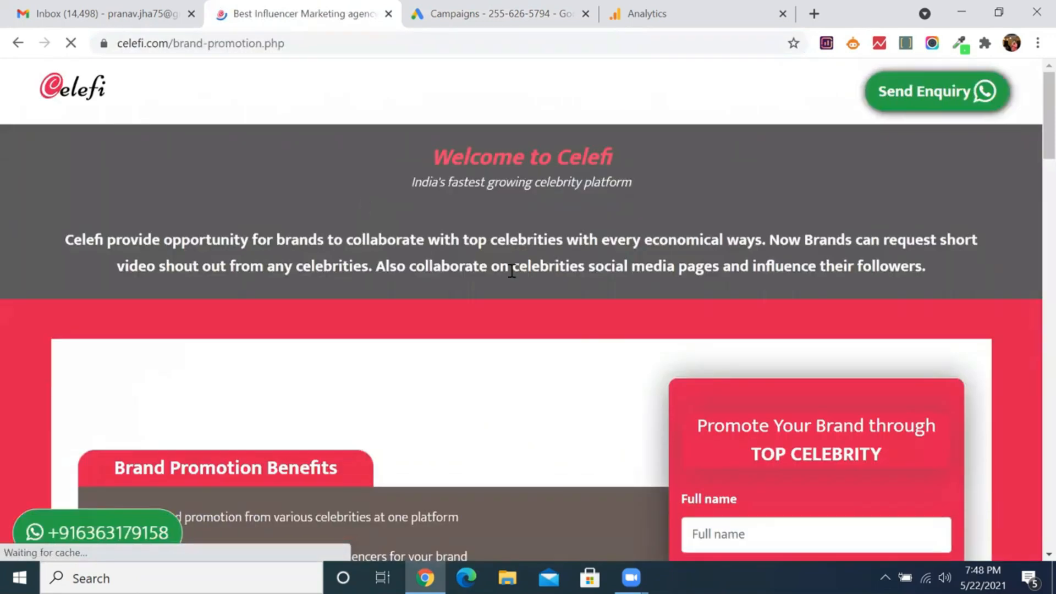
scroll(589, 330, down, 4)
scroll(589, 330, up, 4)
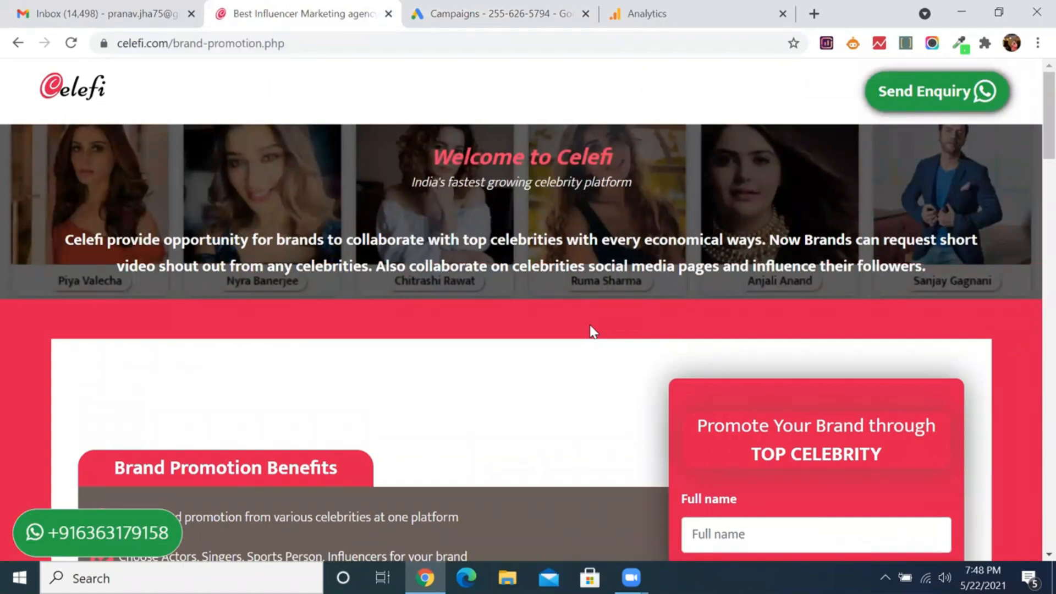
scroll(592, 330, down, 10)
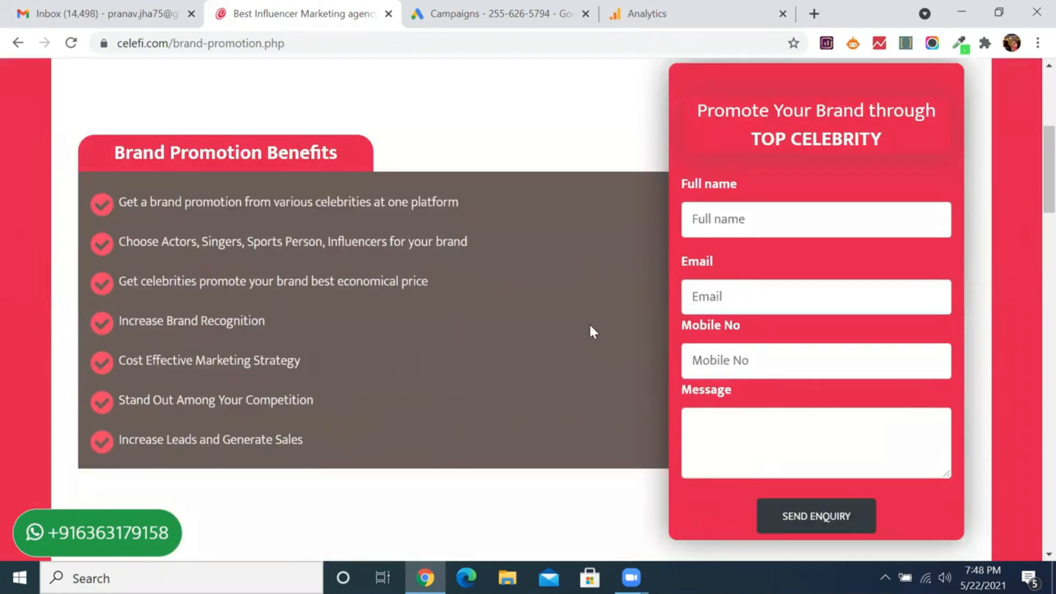
scroll(590, 330, down, 2)
scroll(590, 331, up, 10)
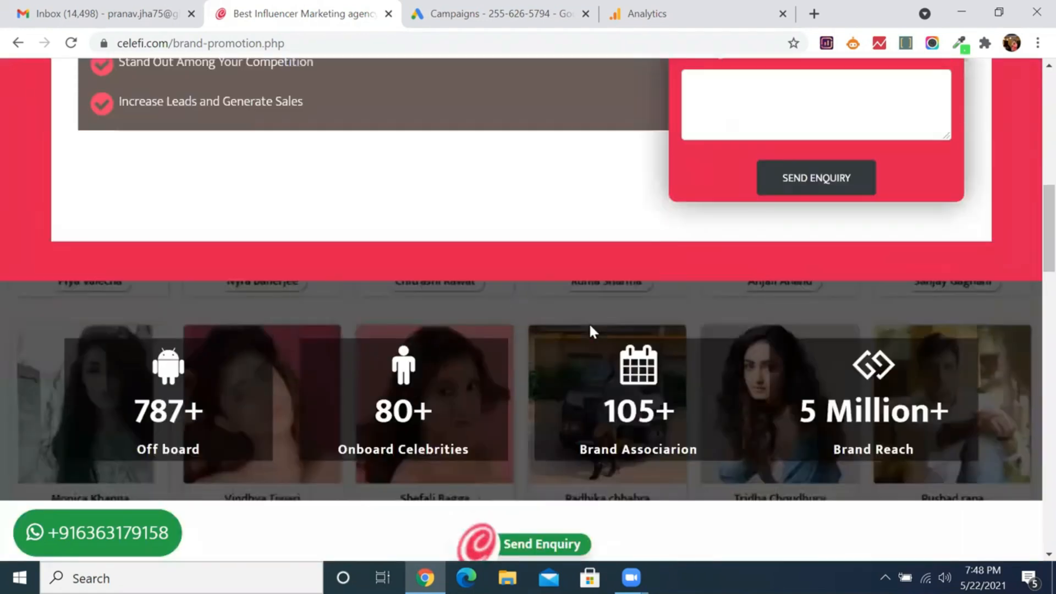
scroll(590, 330, down, 1)
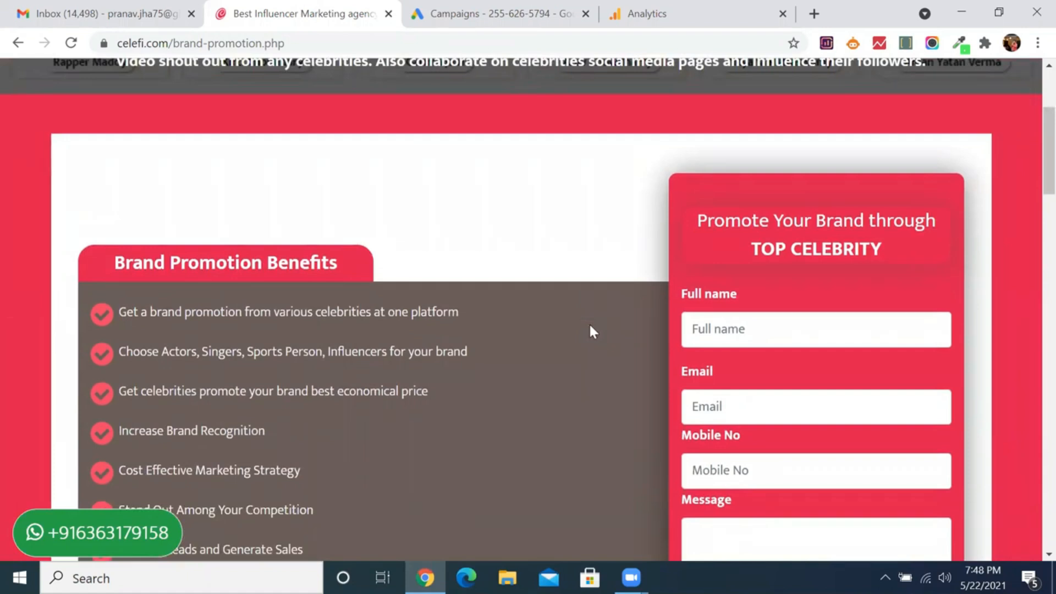
scroll(590, 330, down, 4)
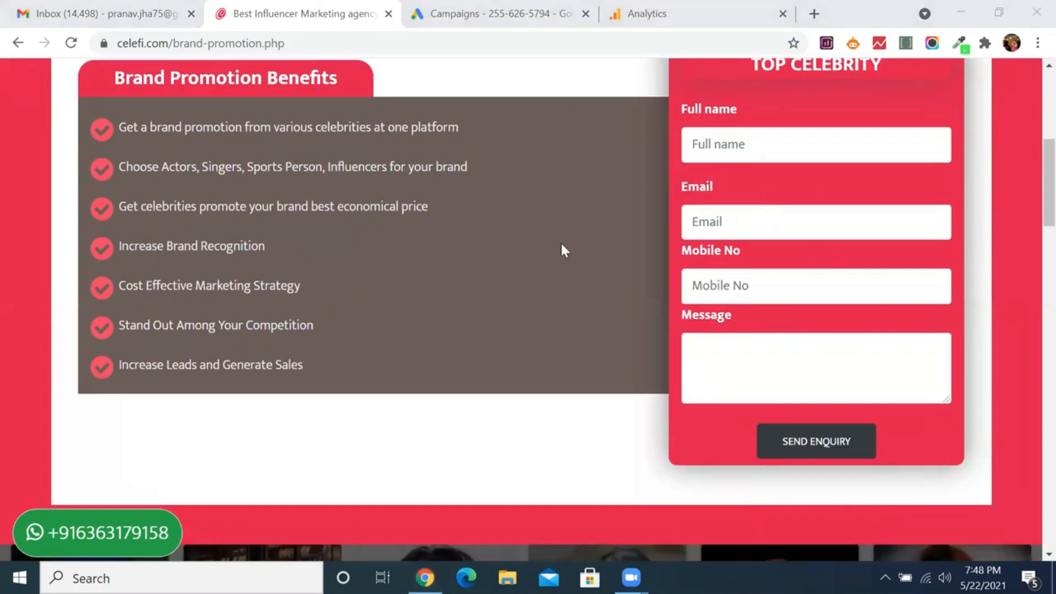
scroll(556, 237, up, 2)
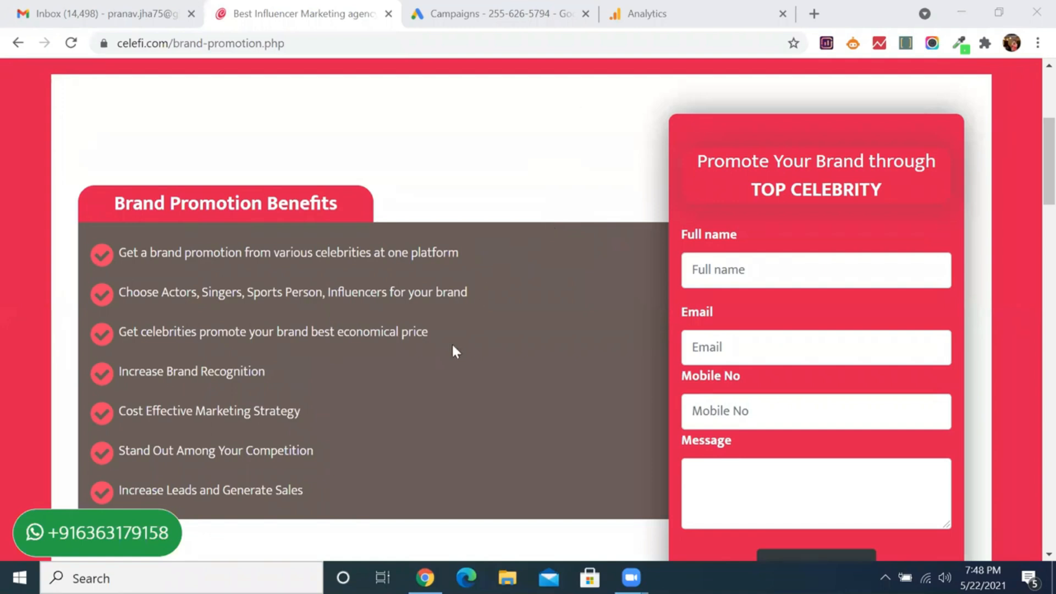
scroll(454, 351, down, 2)
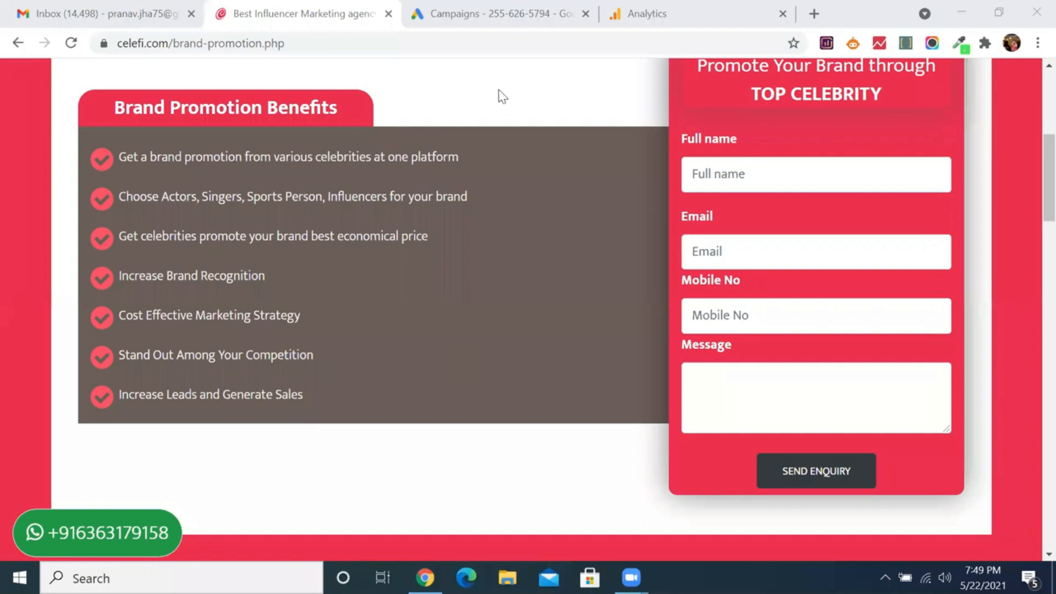
Step: Switch to Google Ads, open the Conversions measurement page and start a new conversion action
click(498, 11)
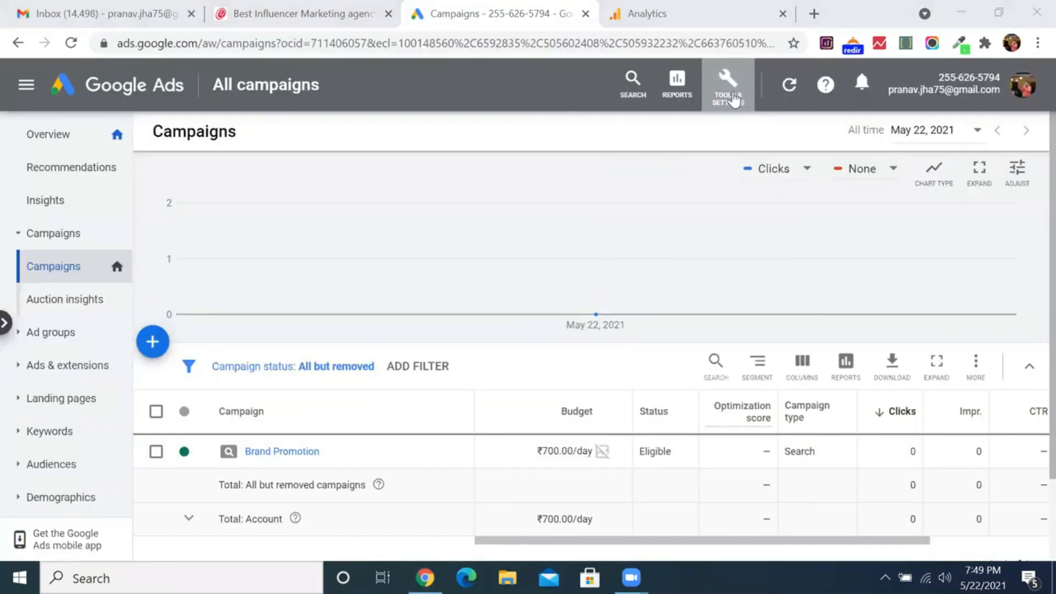
click(735, 99)
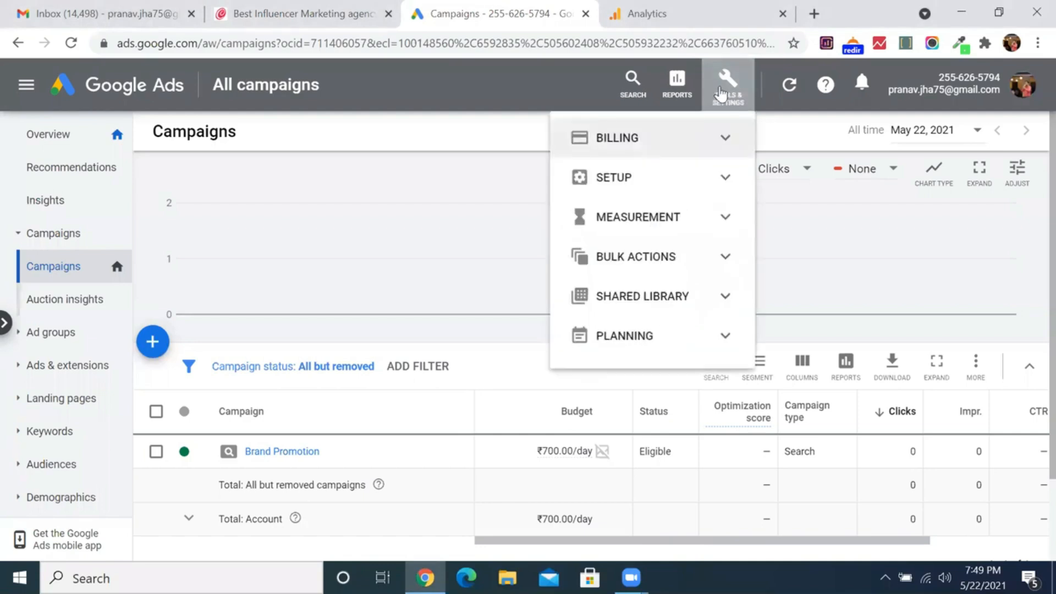
click(694, 232)
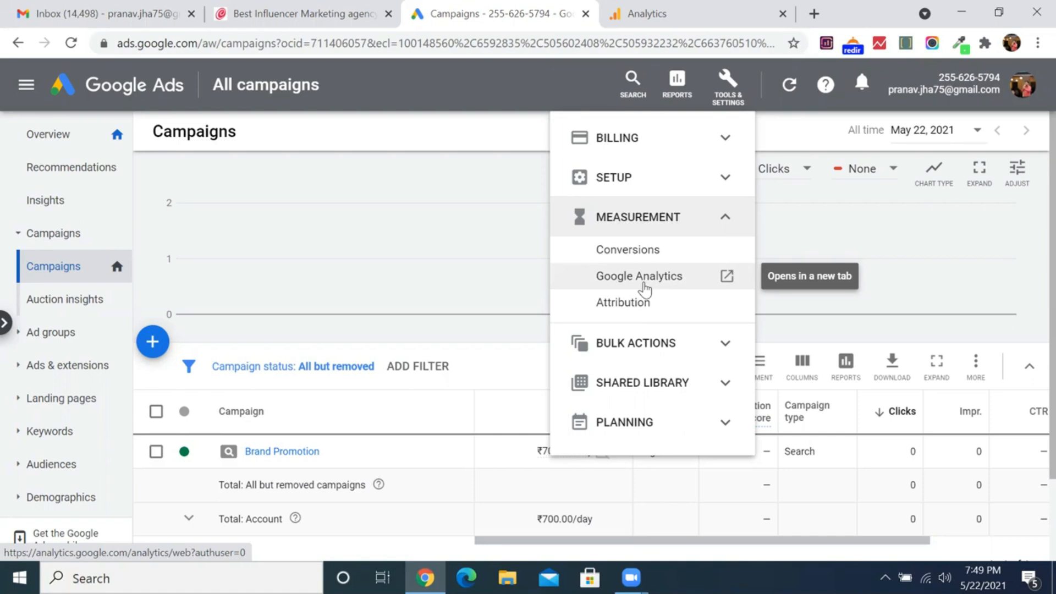
click(619, 254)
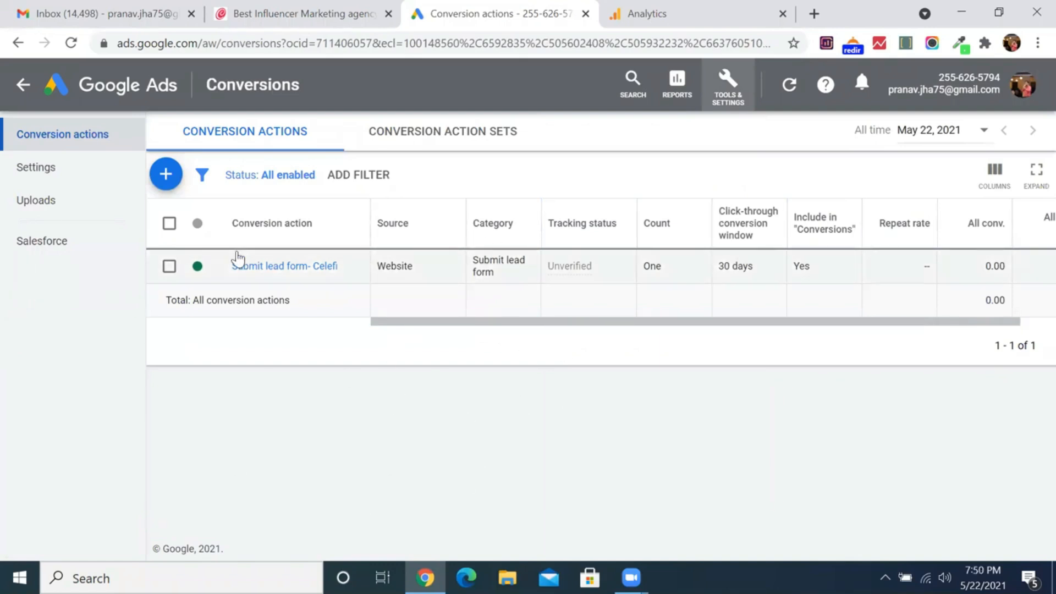
click(165, 173)
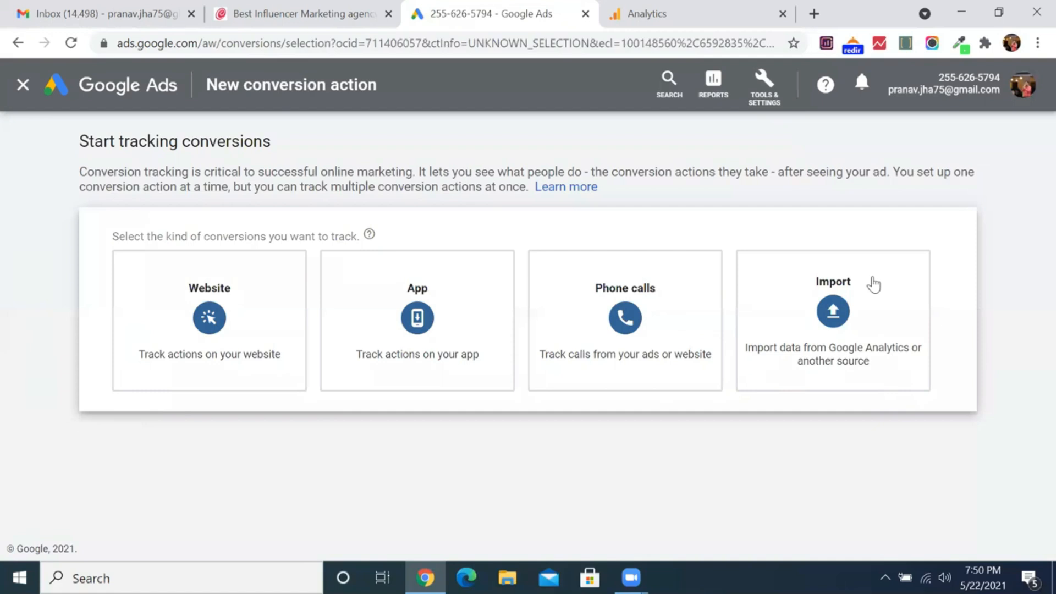
Step: Review the conversion kinds and choose Website for the new conversion action
click(582, 60)
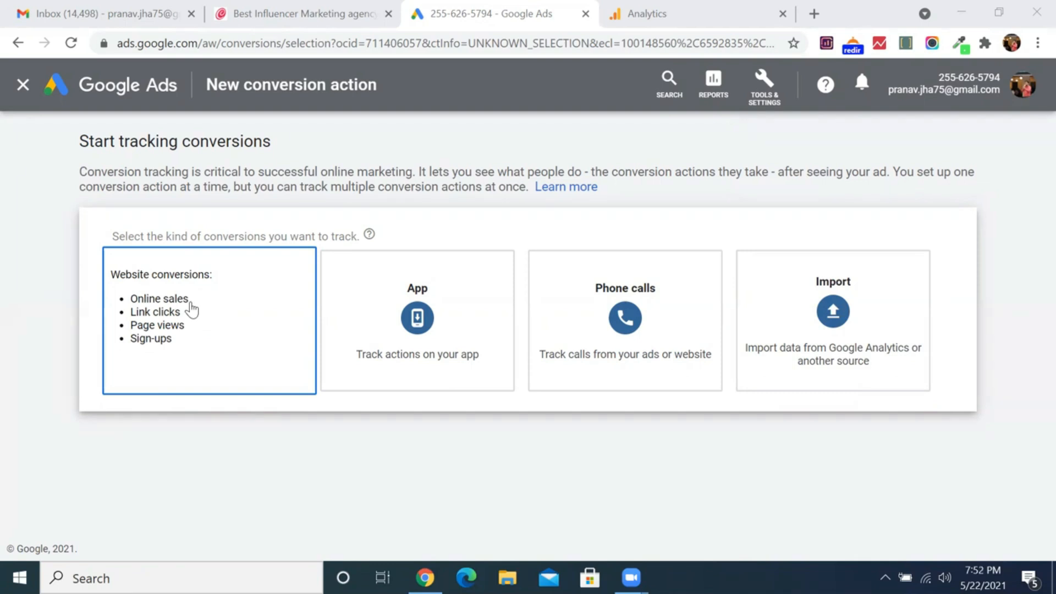
mouse_move(412, 332)
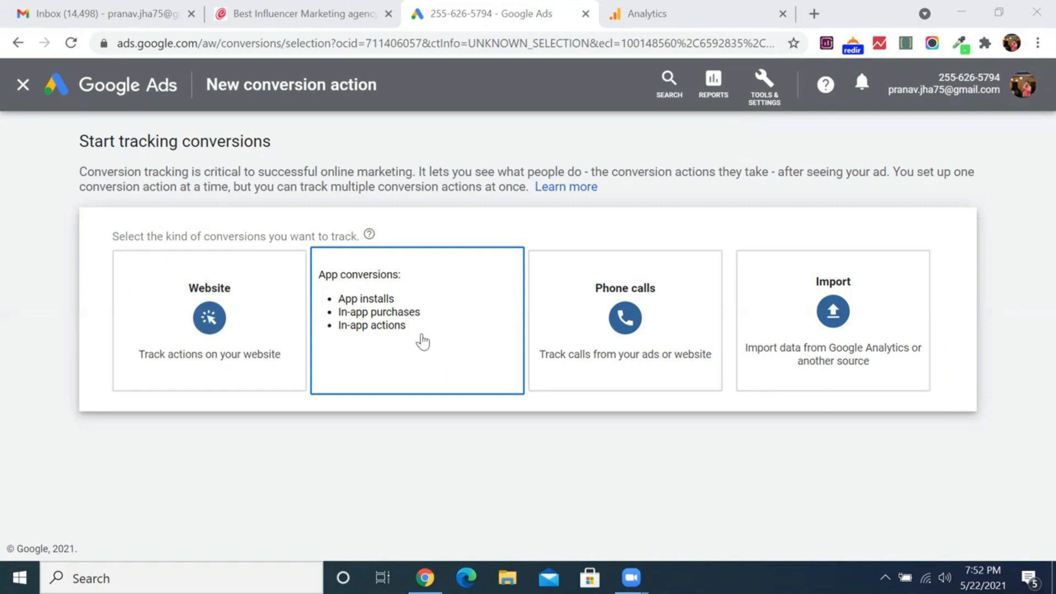
mouse_move(627, 338)
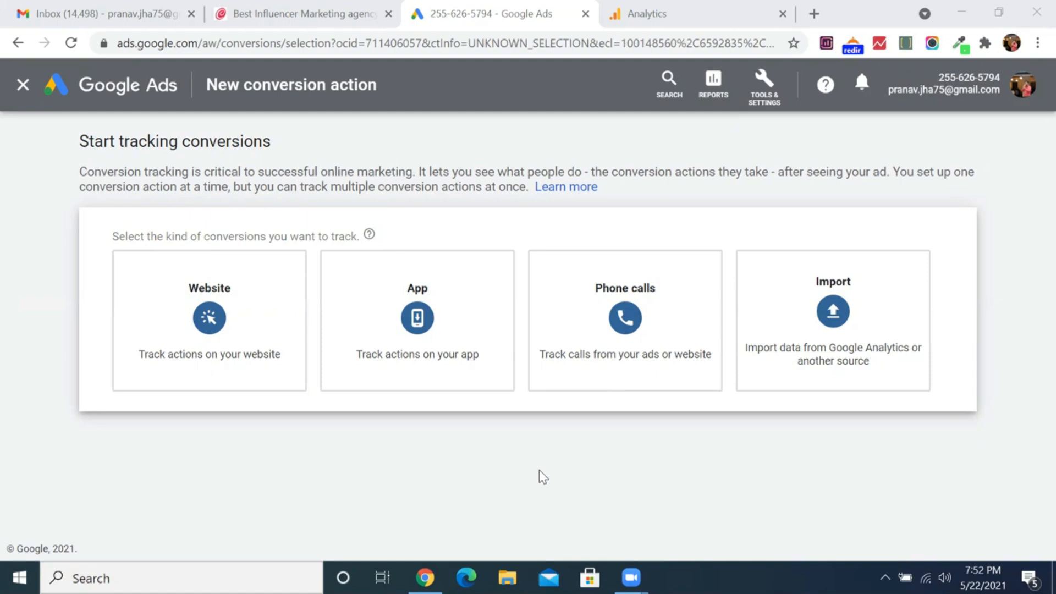
mouse_move(229, 328)
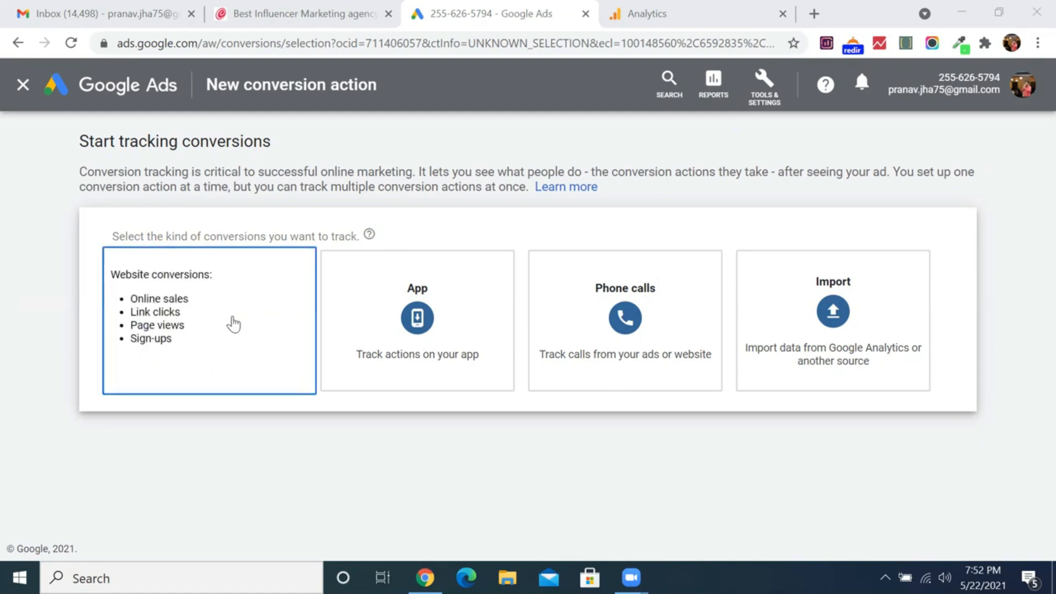
click(215, 328)
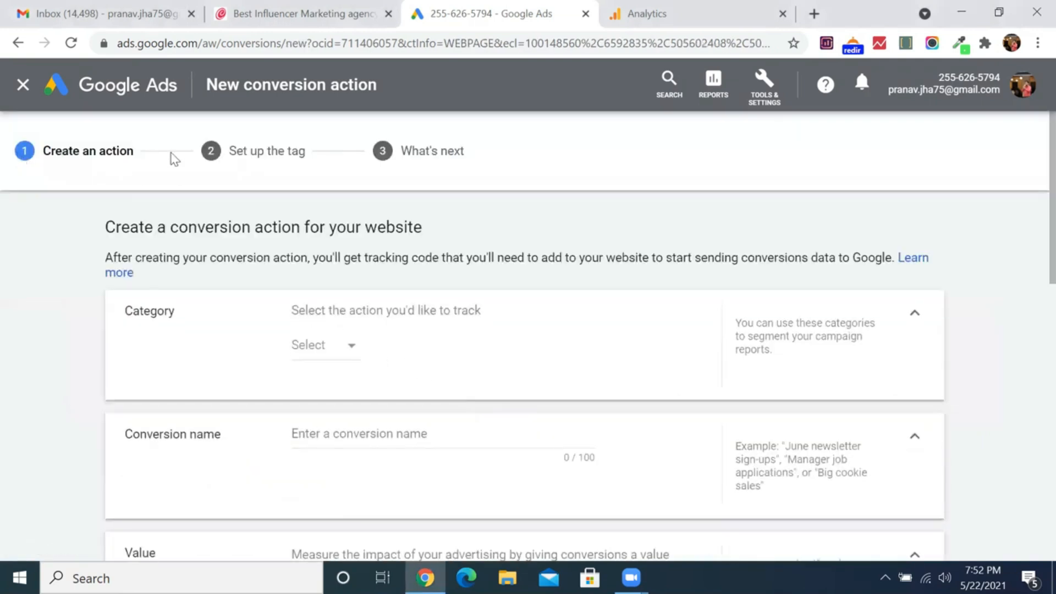
Step: Set the conversion action's category to Submit lead form
scroll(446, 373, down, 1)
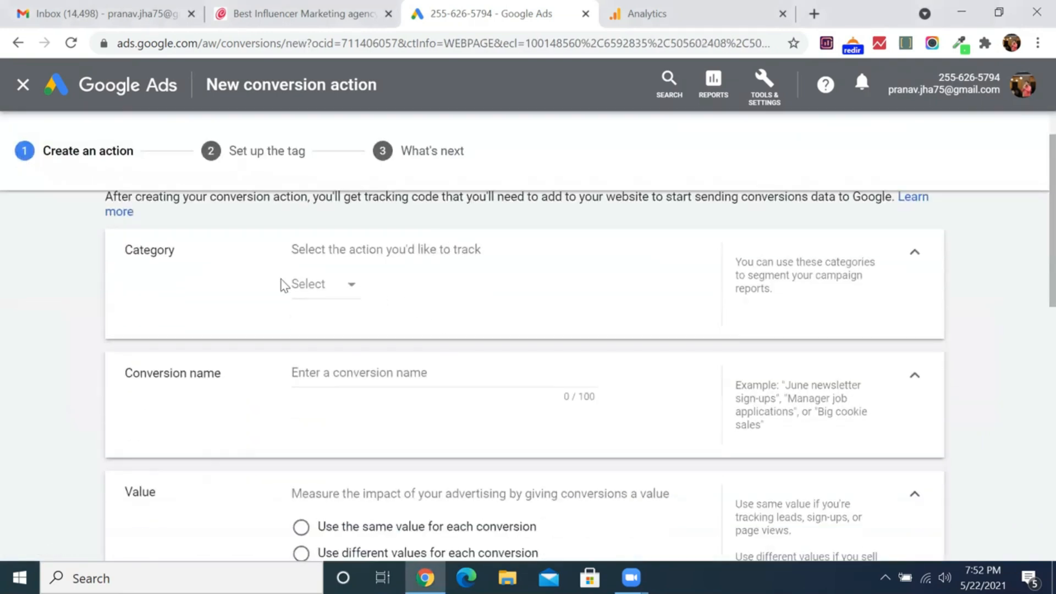
click(324, 294)
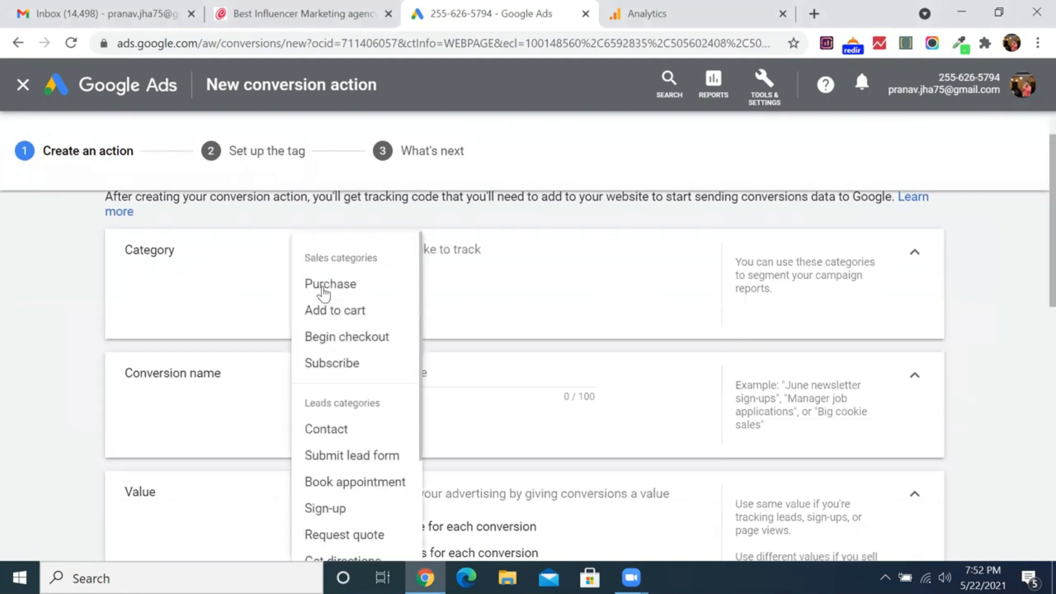
click(362, 457)
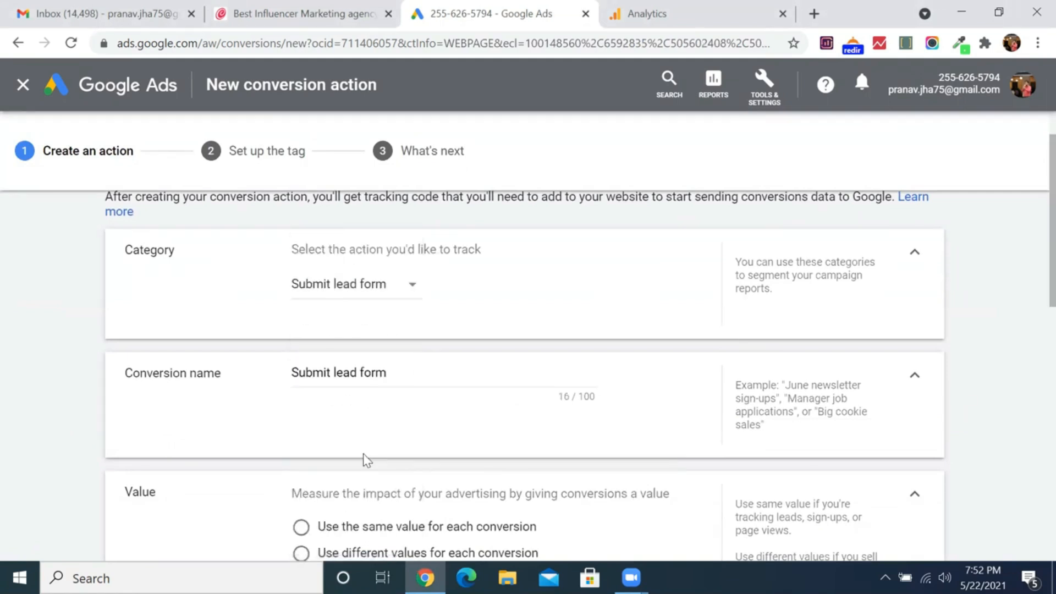
Step: Switch to the Celefi brand promotion page and examine the enquiry form whose submissions count as leads
click(297, 12)
scroll(595, 250, up, 6)
scroll(594, 245, down, 5)
scroll(593, 248, down, 6)
scroll(593, 248, up, 5)
right_click(592, 245)
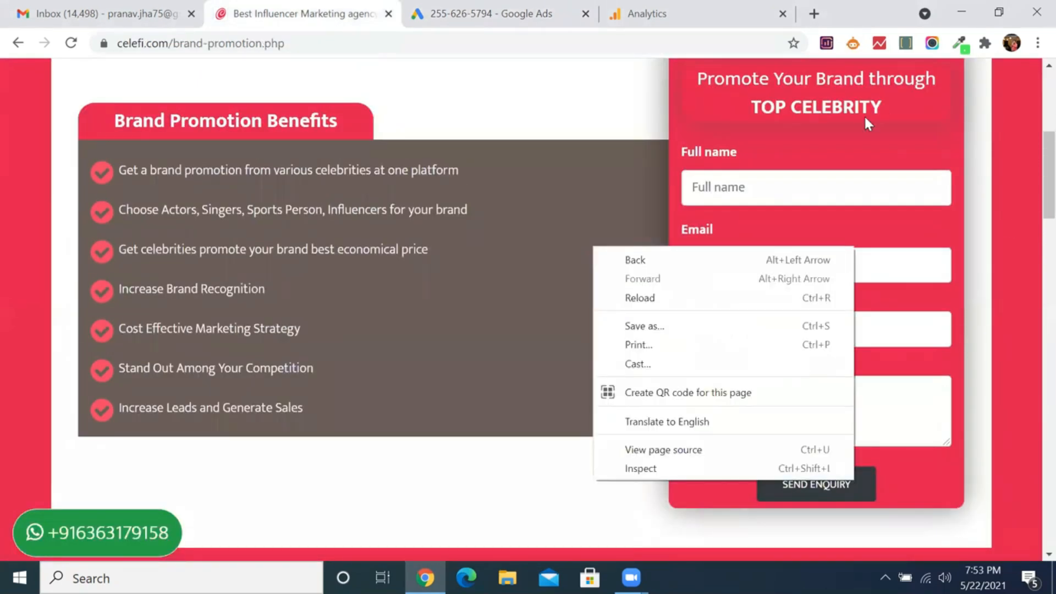
click(609, 79)
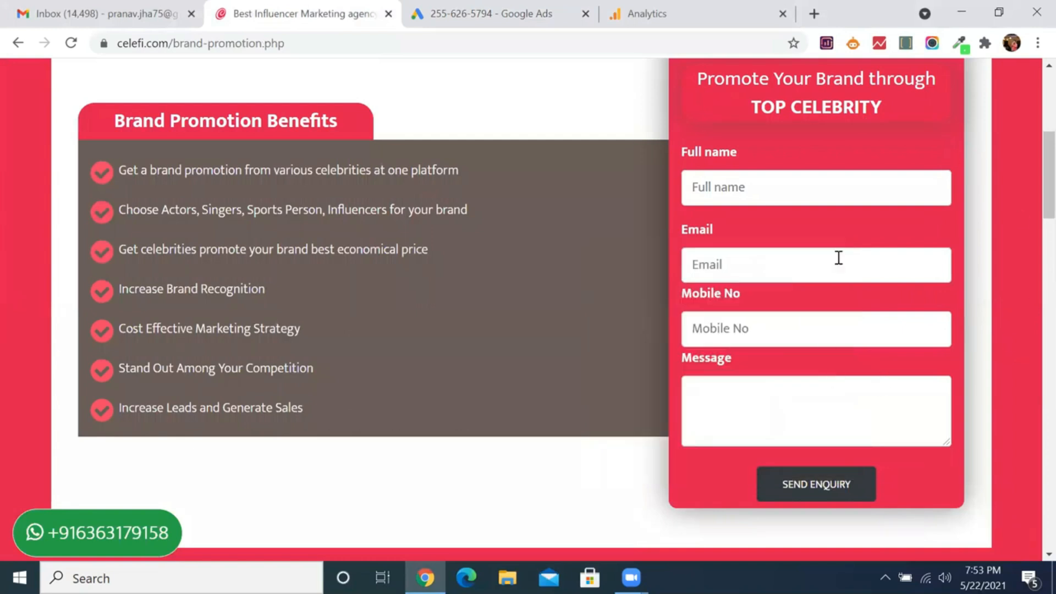
Step: Return to the new conversion action in Google Ads and append "- Celefi" to the Submit lead form conversion name
click(509, 7)
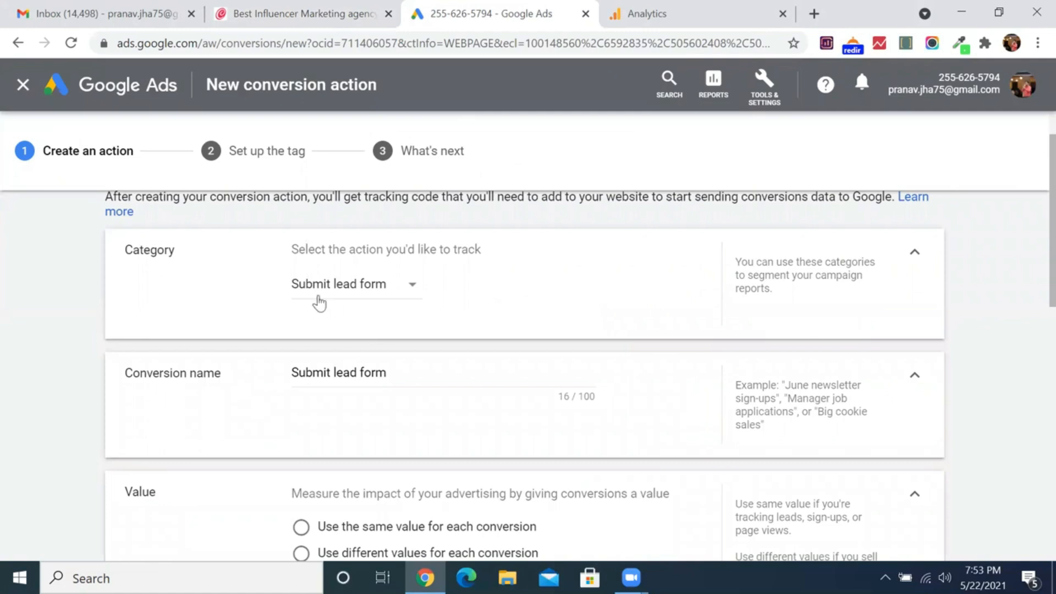
scroll(424, 341, down, 2)
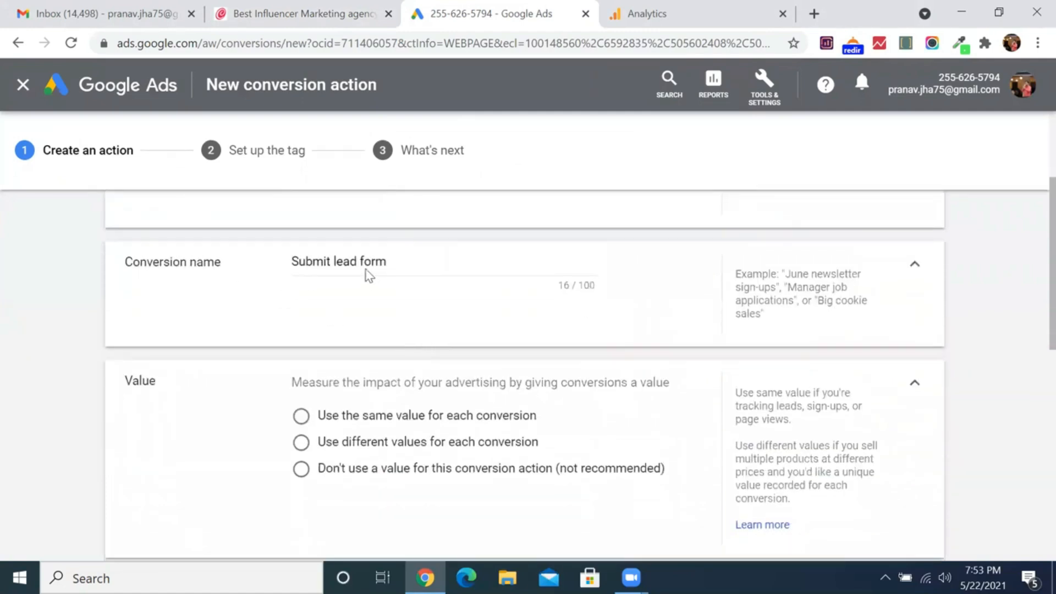
click(395, 263)
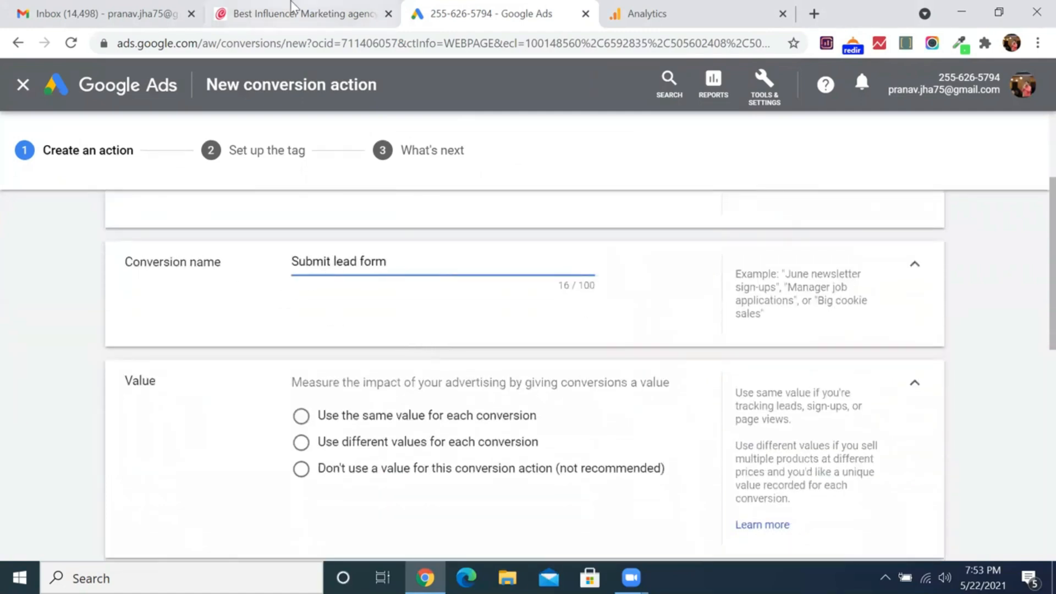
click(290, 8)
click(557, 15)
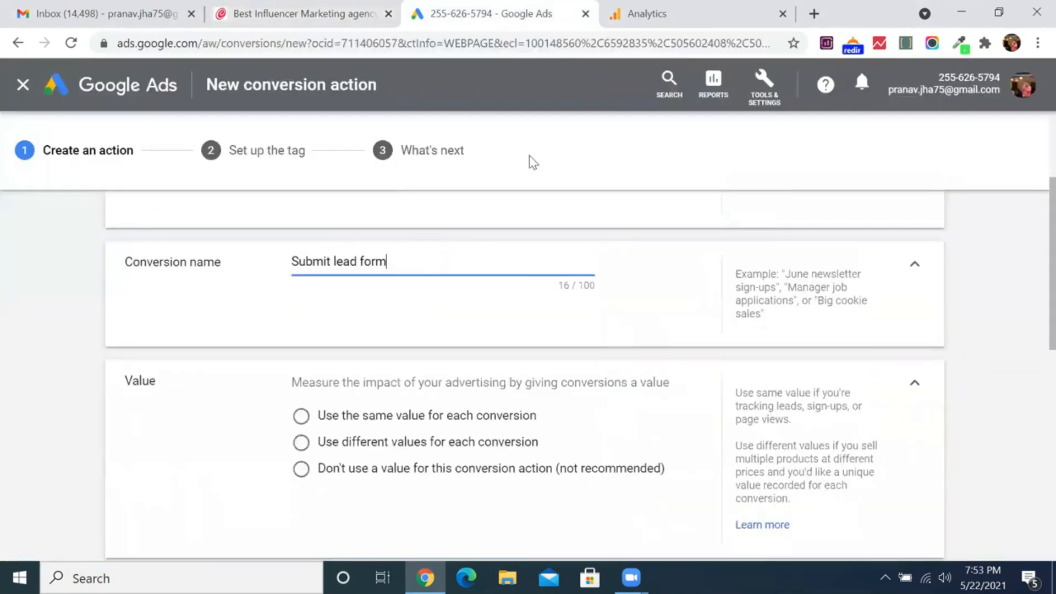
text(- Celefi)
Step: Set the conversion action to use the same value for each conversion
scroll(395, 321, down, 1)
scroll(395, 321, down, 2)
scroll(392, 267, up, 3)
scroll(375, 401, down, 2)
scroll(375, 408, down, 1)
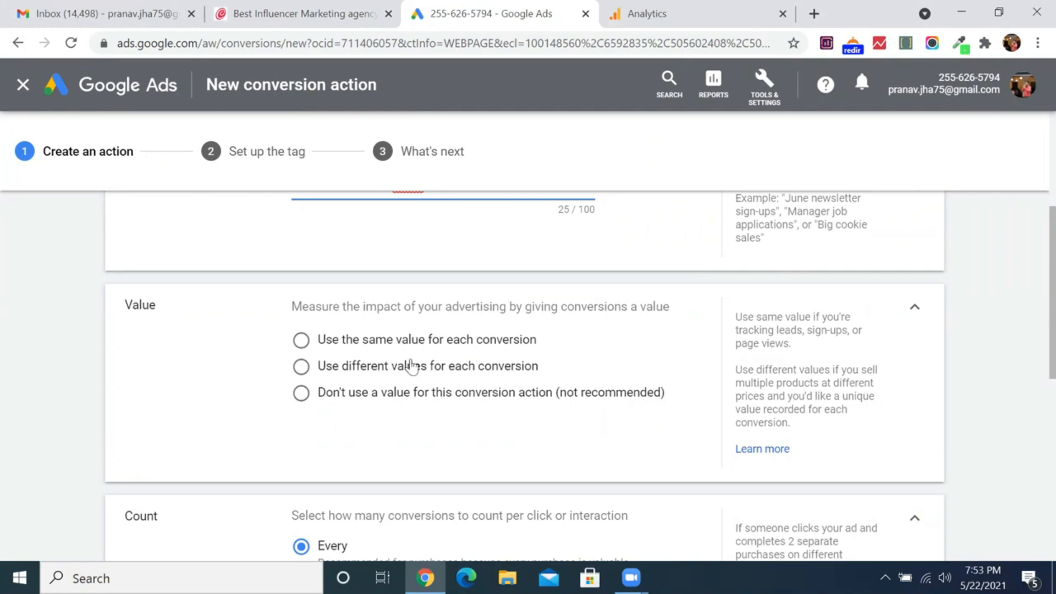
click(304, 343)
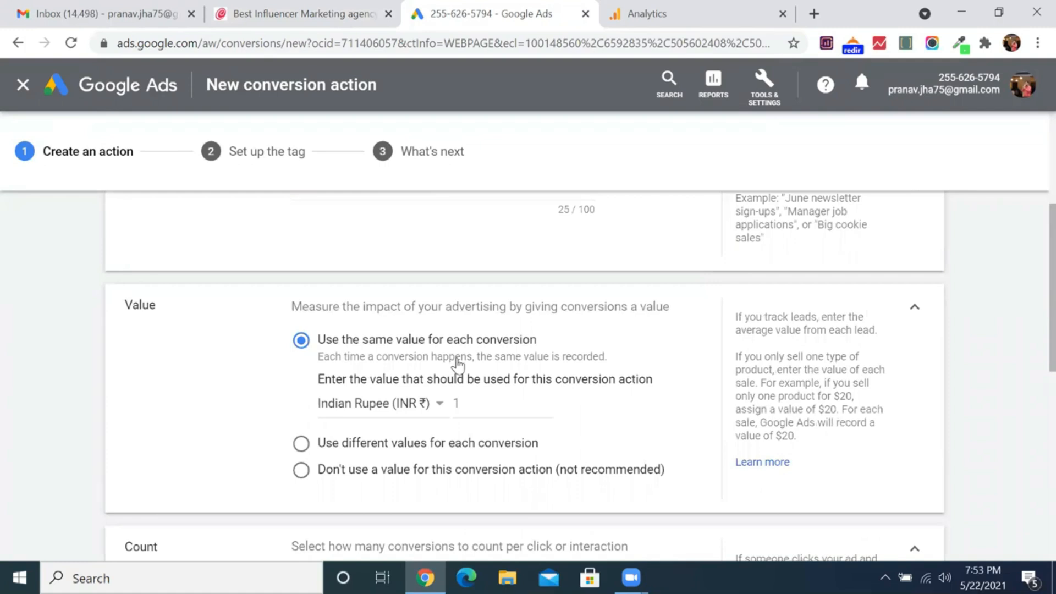
Step: Recheck the enquiry form on the Celefi brand promotion page, and in Google Ads set the value for each conversion to 100 INR
click(330, 10)
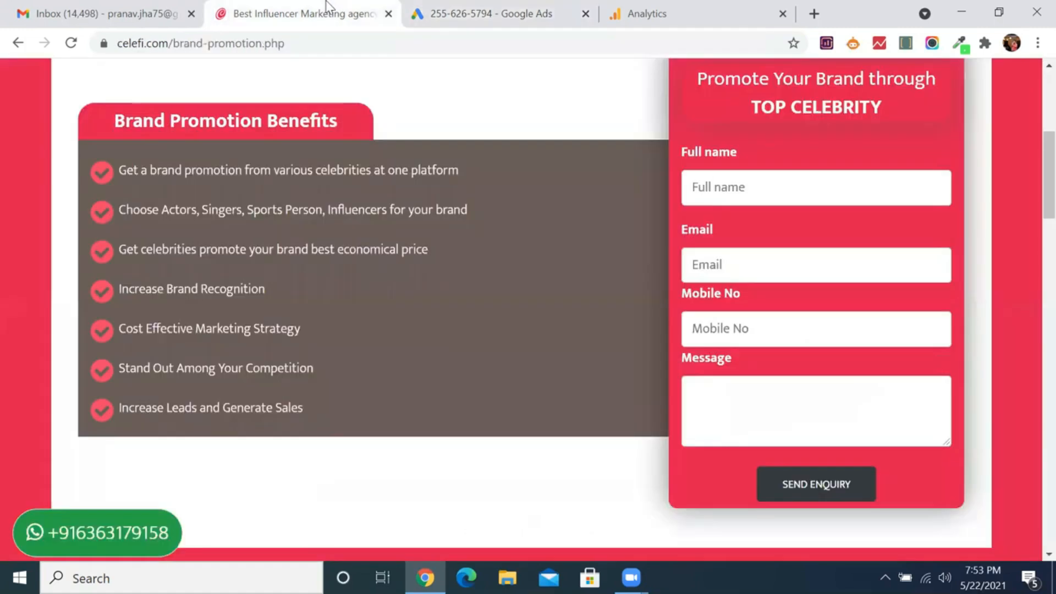
click(483, 2)
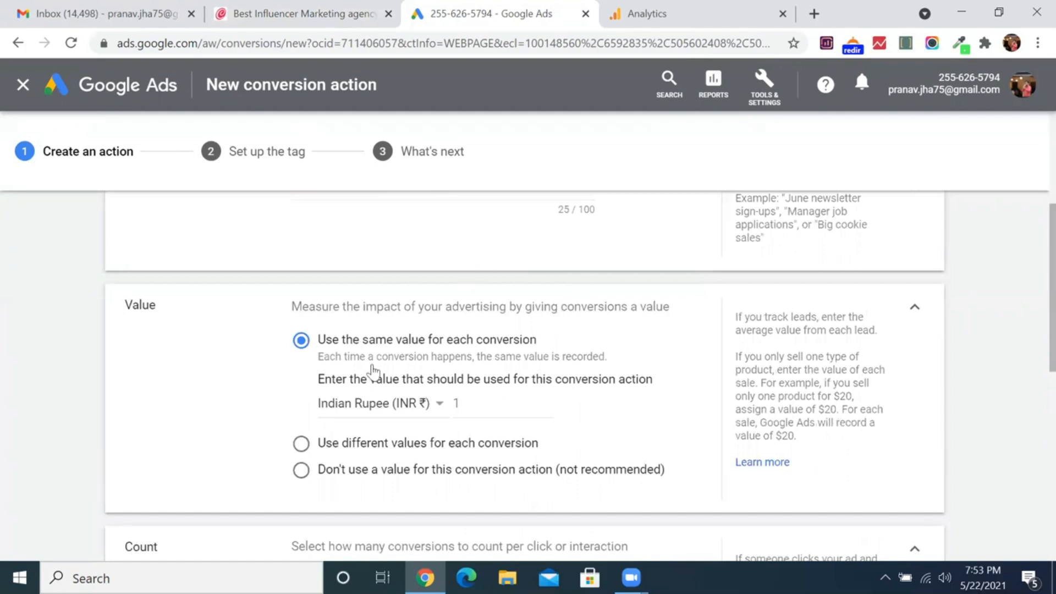
click(478, 406)
click(362, 8)
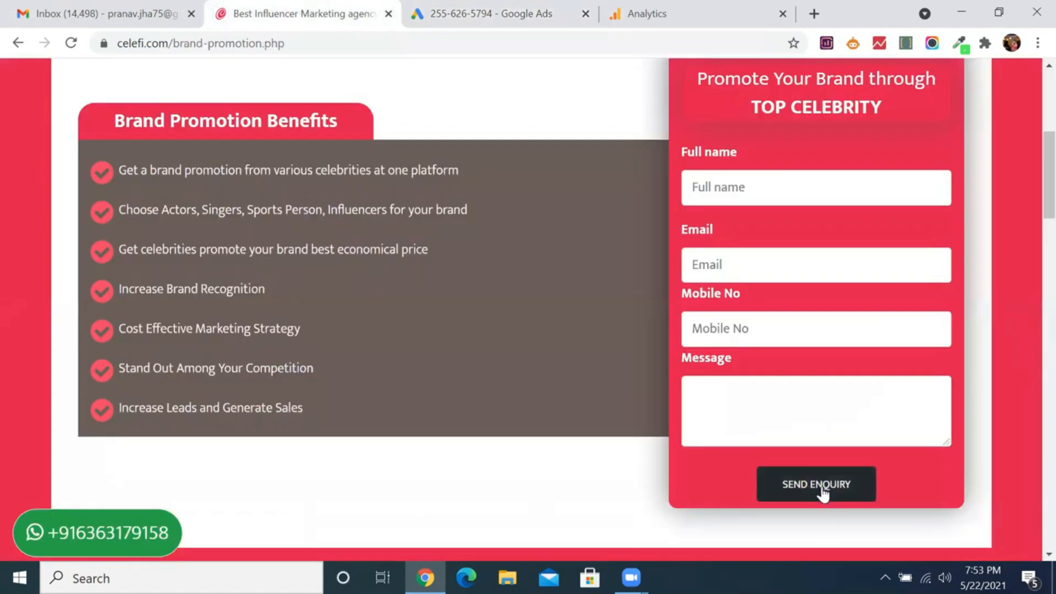
click(474, 12)
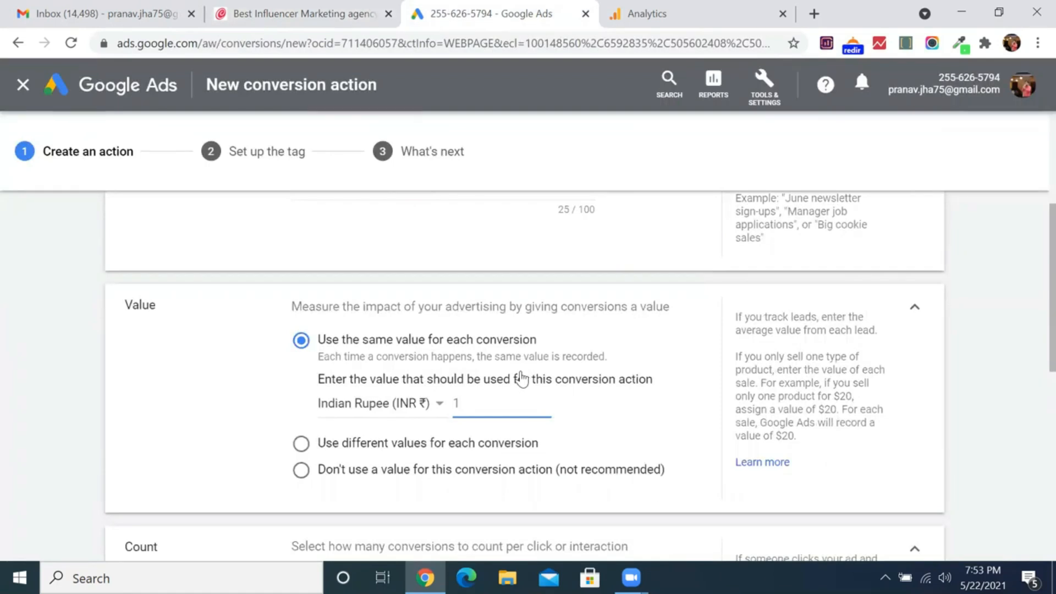
text(00)
Step: Try the option to use different values for each conversion and read its guidance on products sold at different prices
click(300, 446)
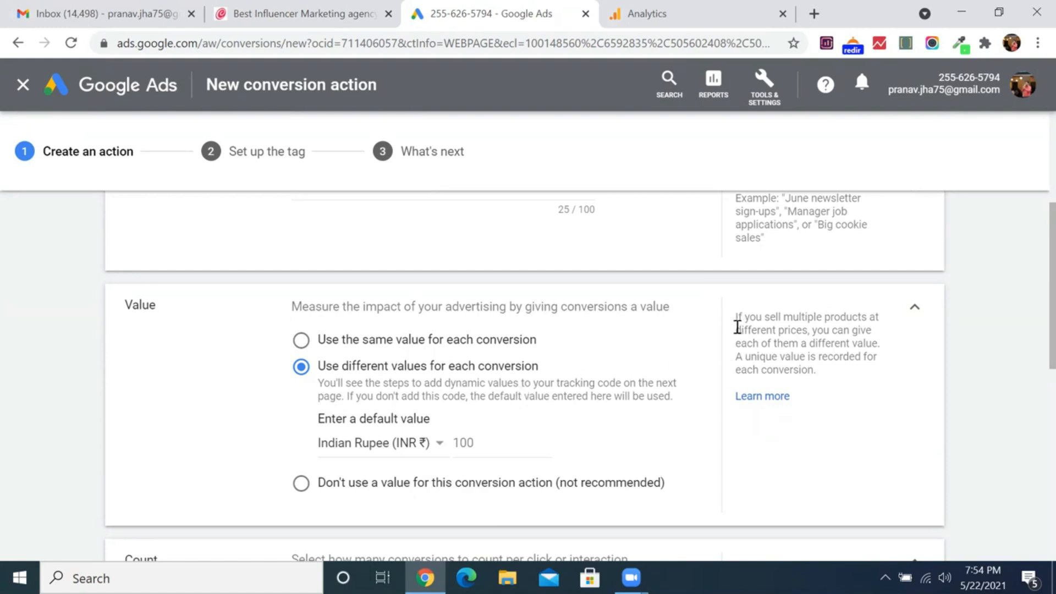
drag(738, 317, 810, 330)
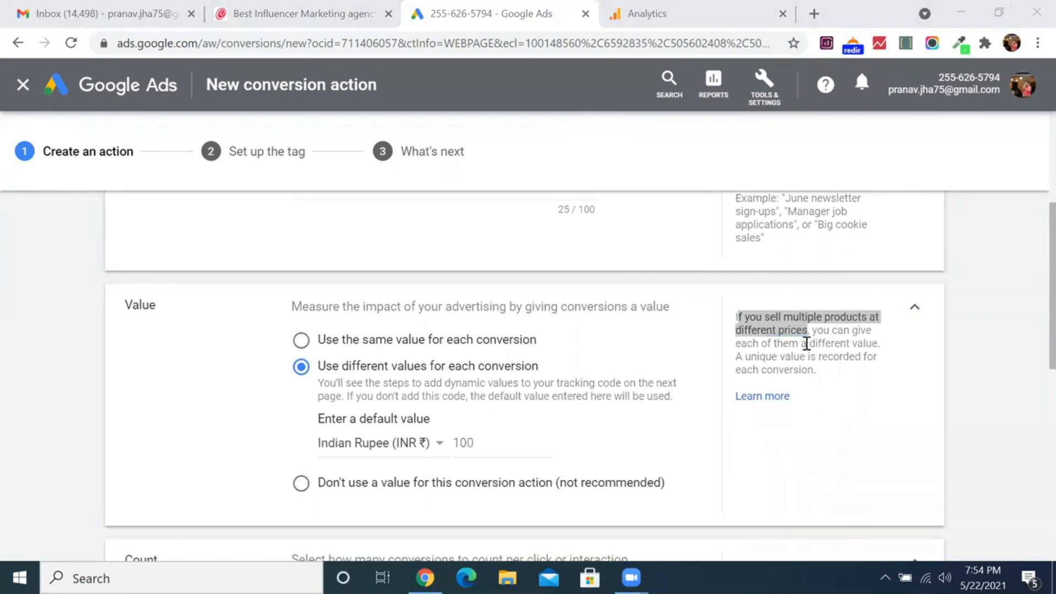
click(773, 327)
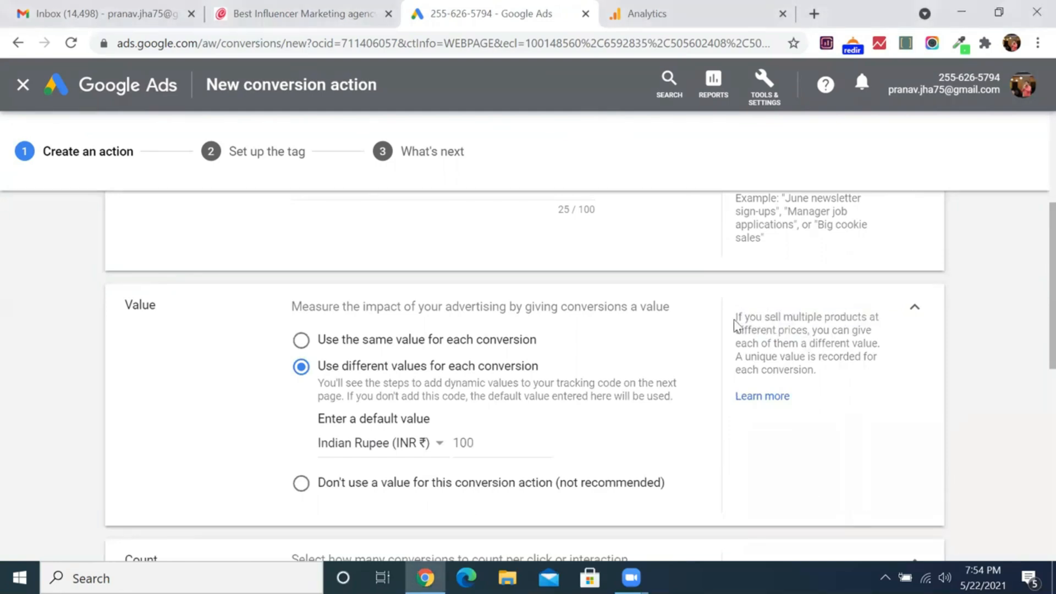
drag(738, 320, 886, 348)
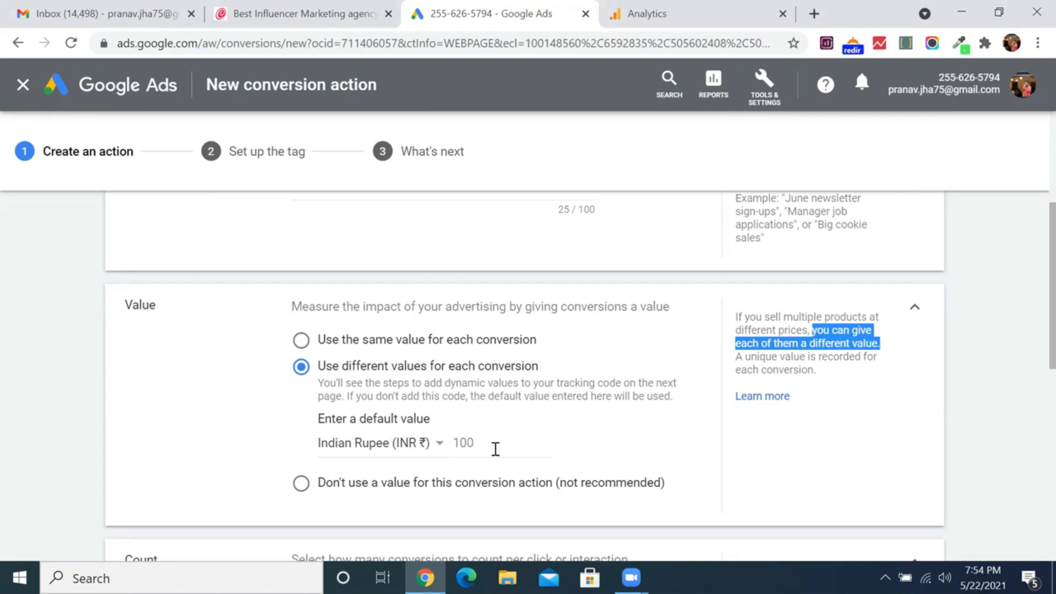
scroll(510, 454, down, 1)
scroll(509, 454, down, 1)
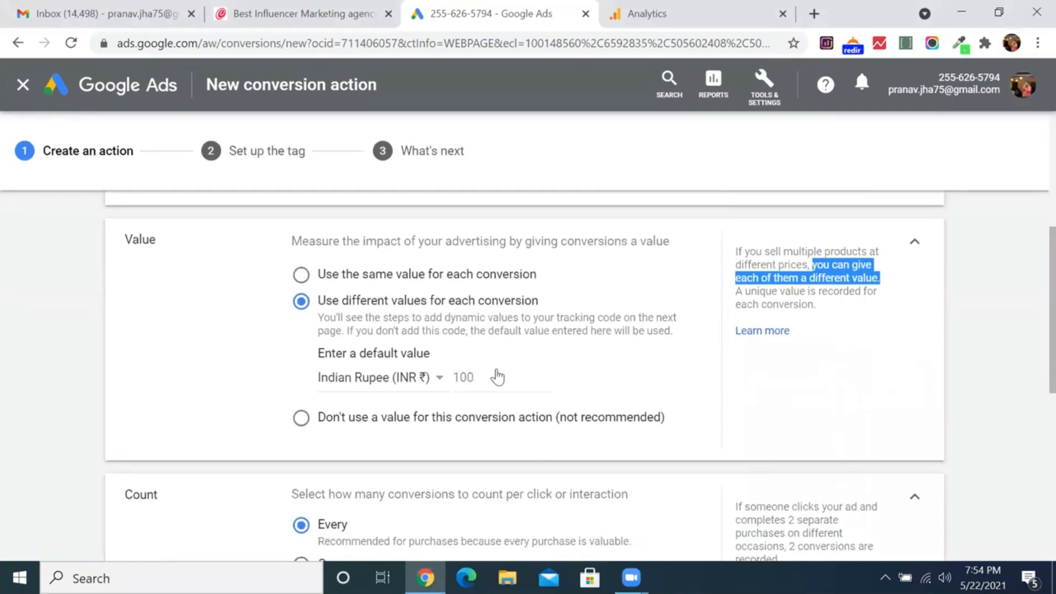
scroll(505, 442, down, 2)
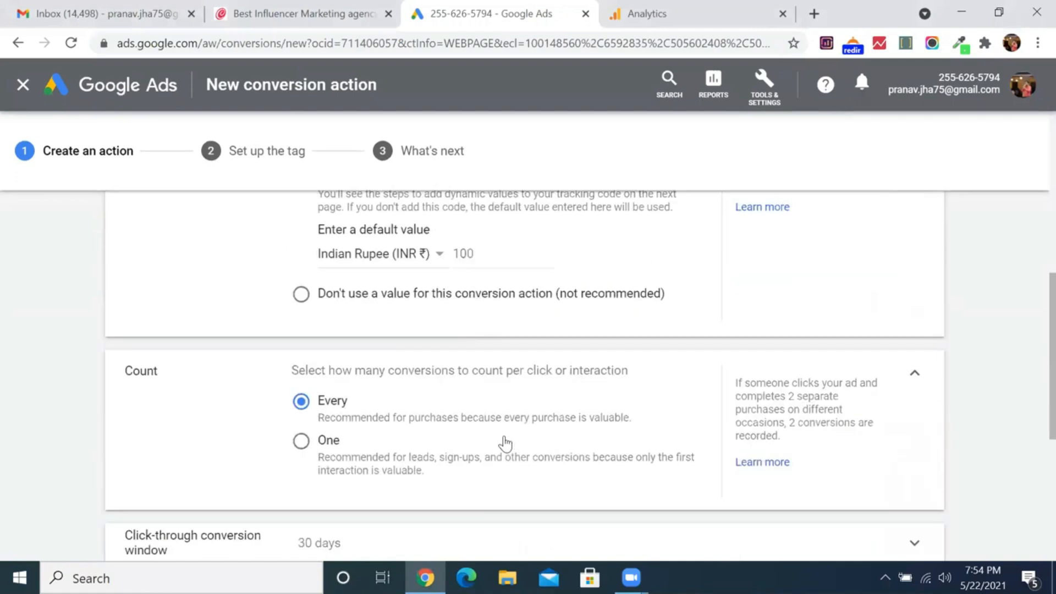
scroll(531, 338, up, 2)
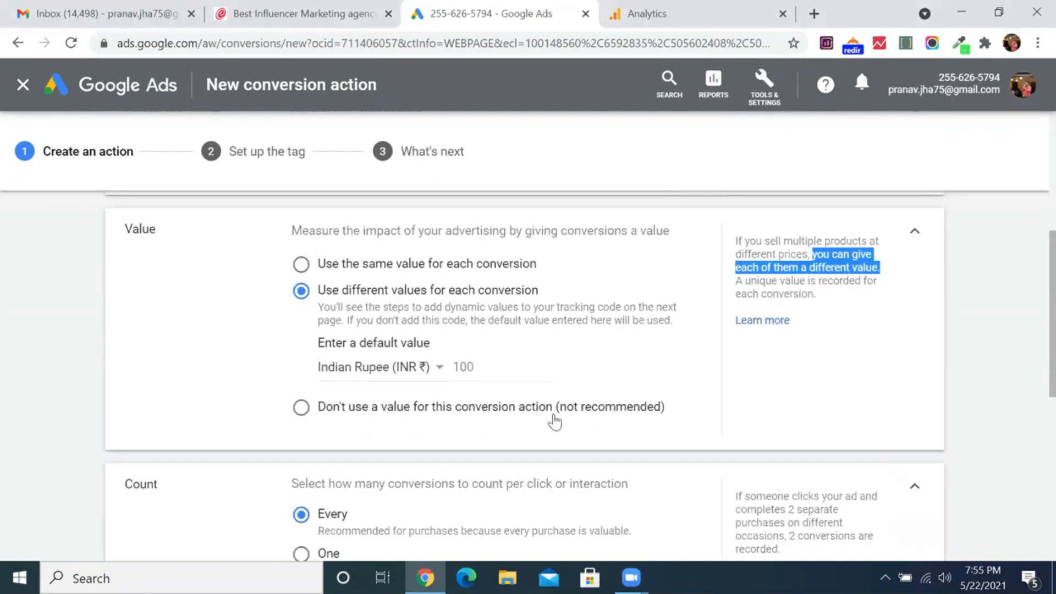
Step: Try using no value for the conversion action and compare it with the same-value and different-values options
click(301, 407)
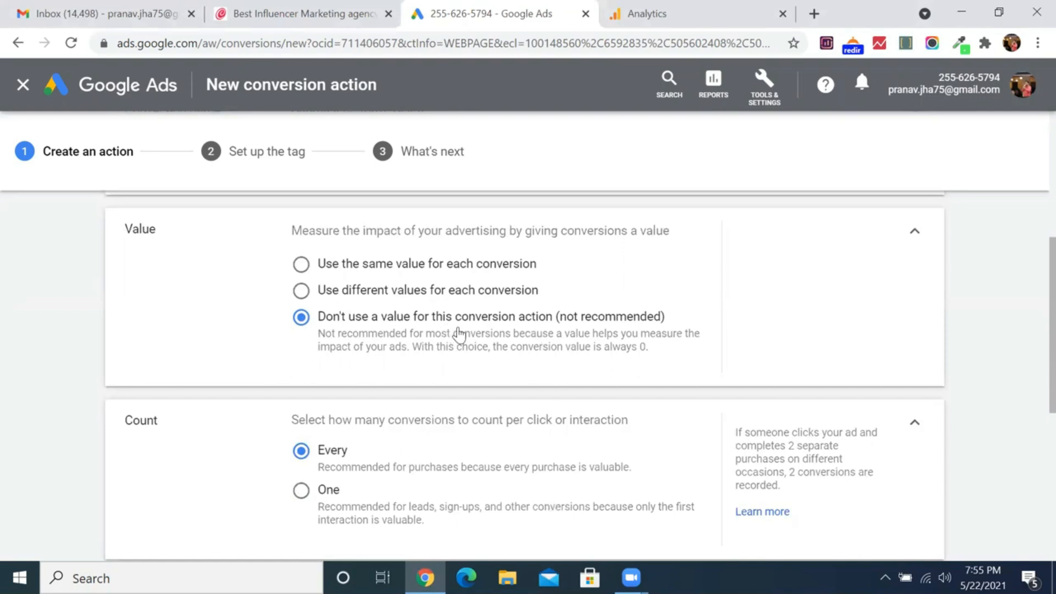
click(301, 264)
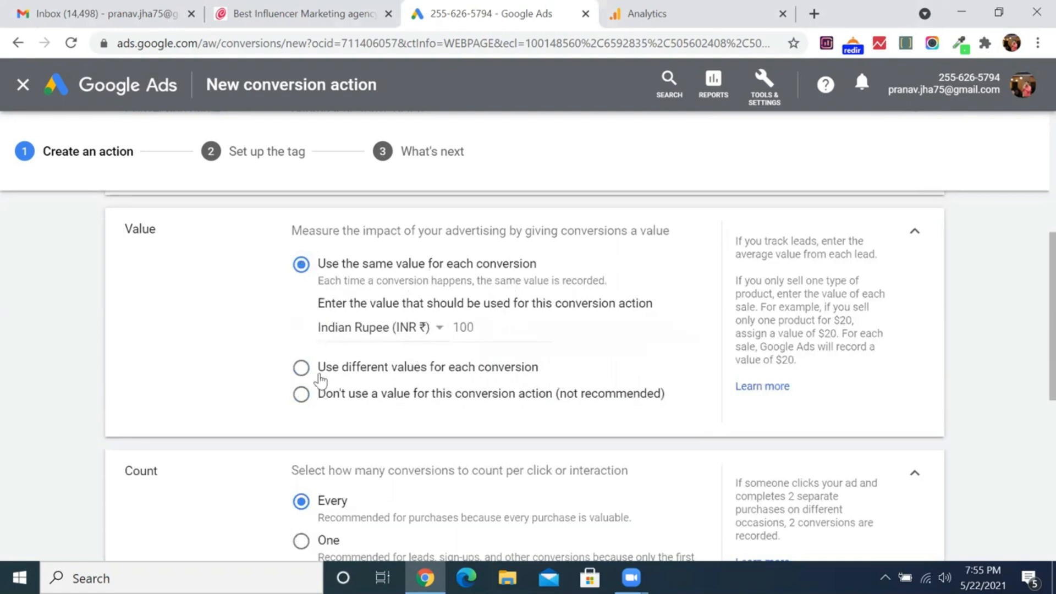
click(301, 369)
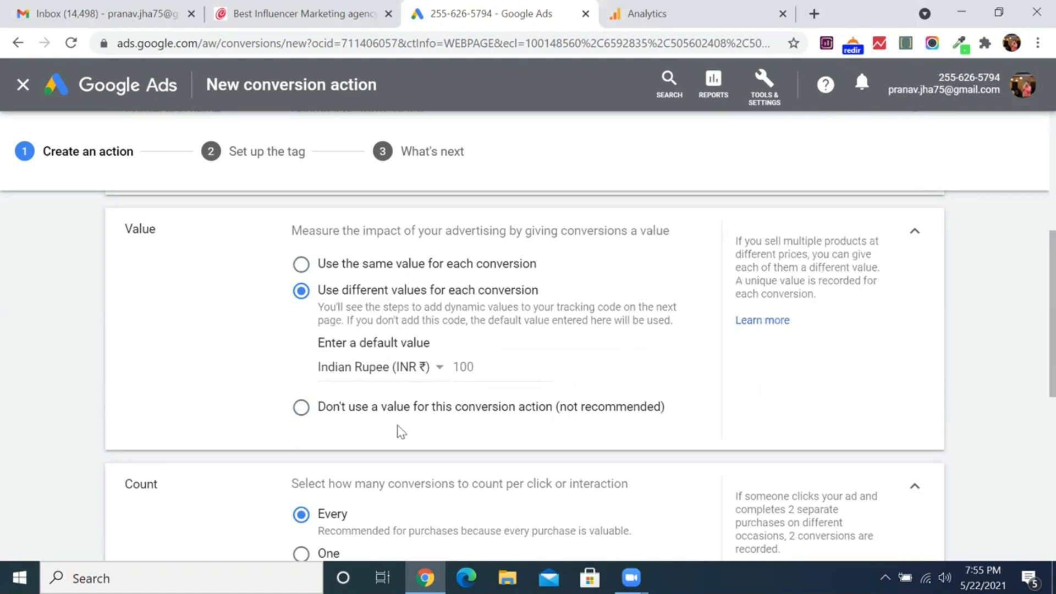
scroll(456, 421, down, 1)
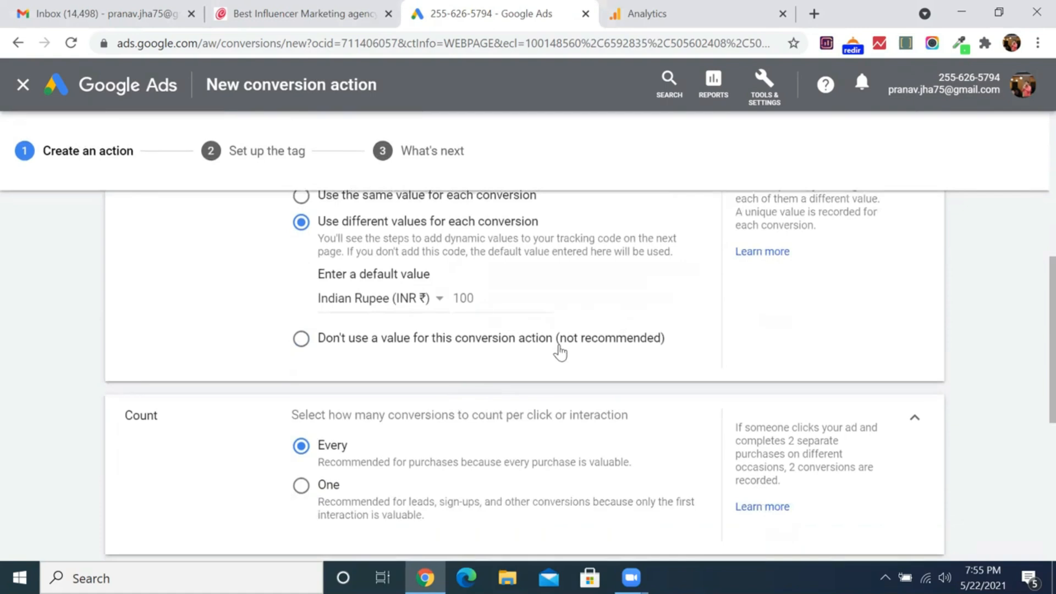
scroll(560, 352, up, 1)
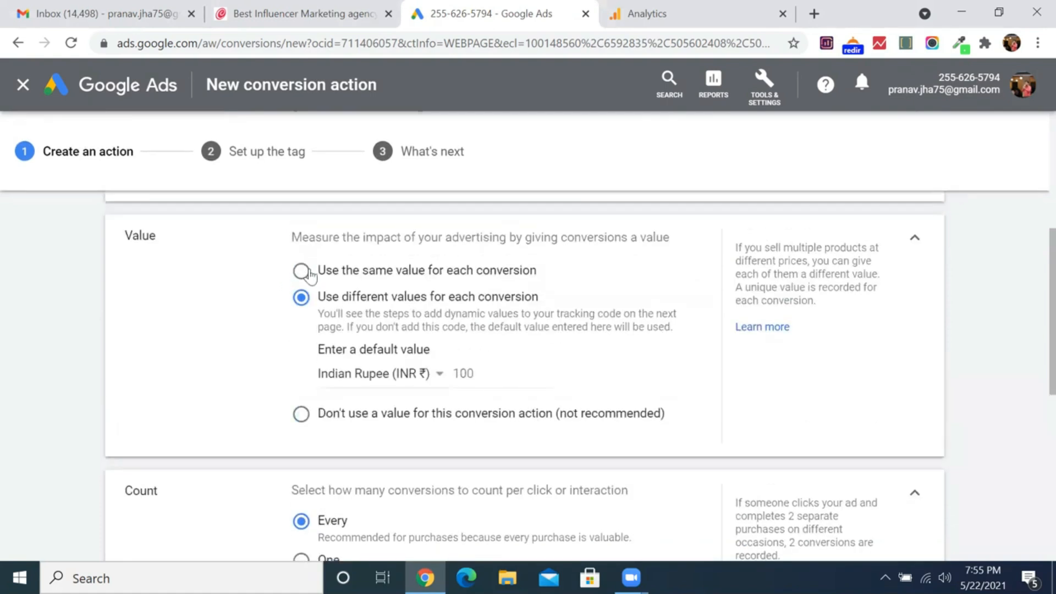
Step: Set the conversion action to use the same value for each conversion again and look over the Count options
click(301, 270)
click(297, 13)
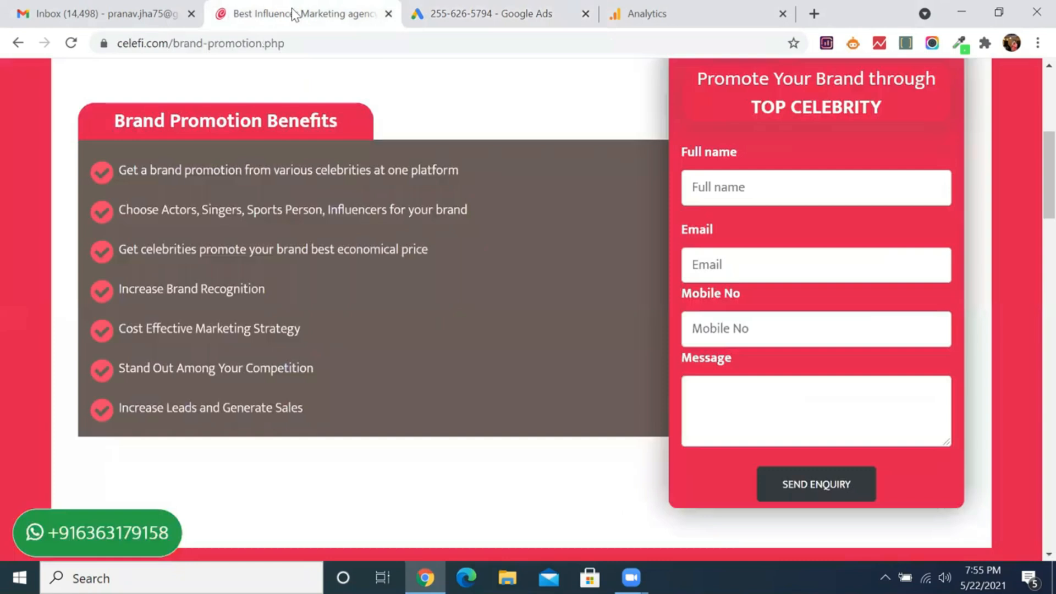
click(496, 23)
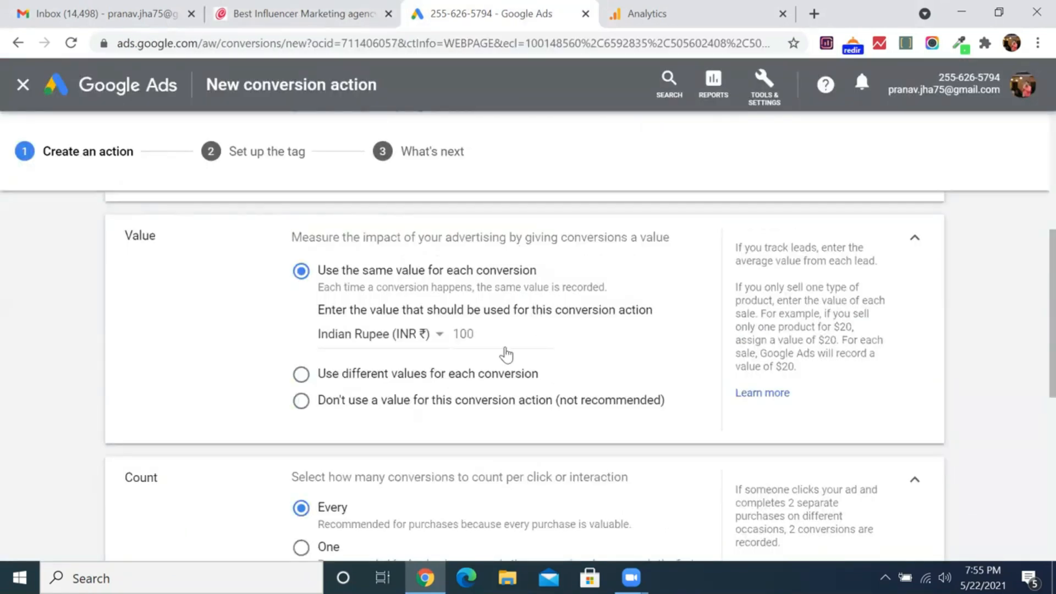
scroll(505, 354, down, 3)
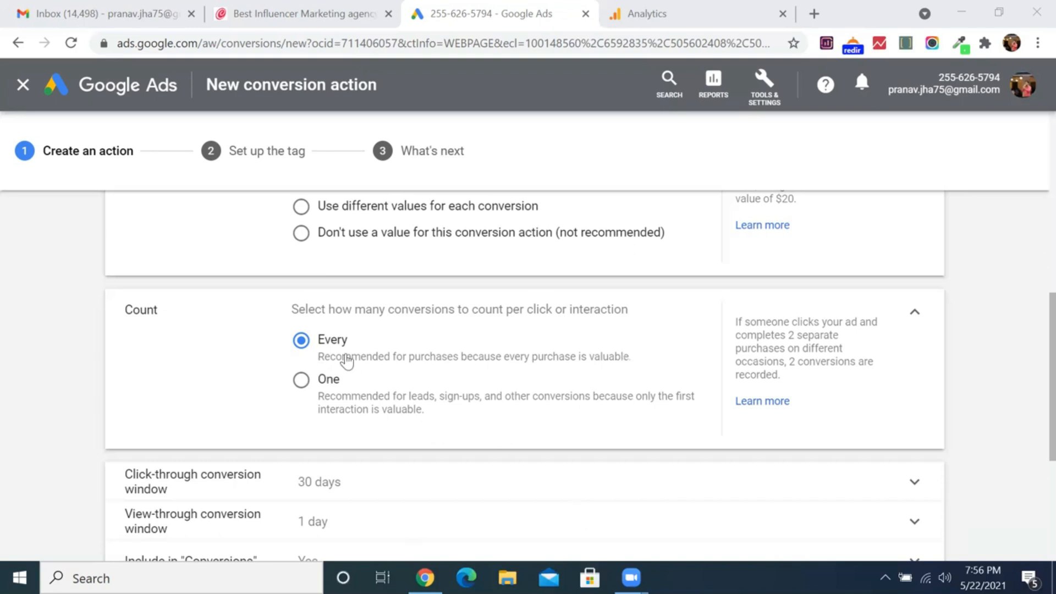
scroll(460, 377, up, 3)
scroll(461, 377, down, 2)
scroll(461, 377, down, 1)
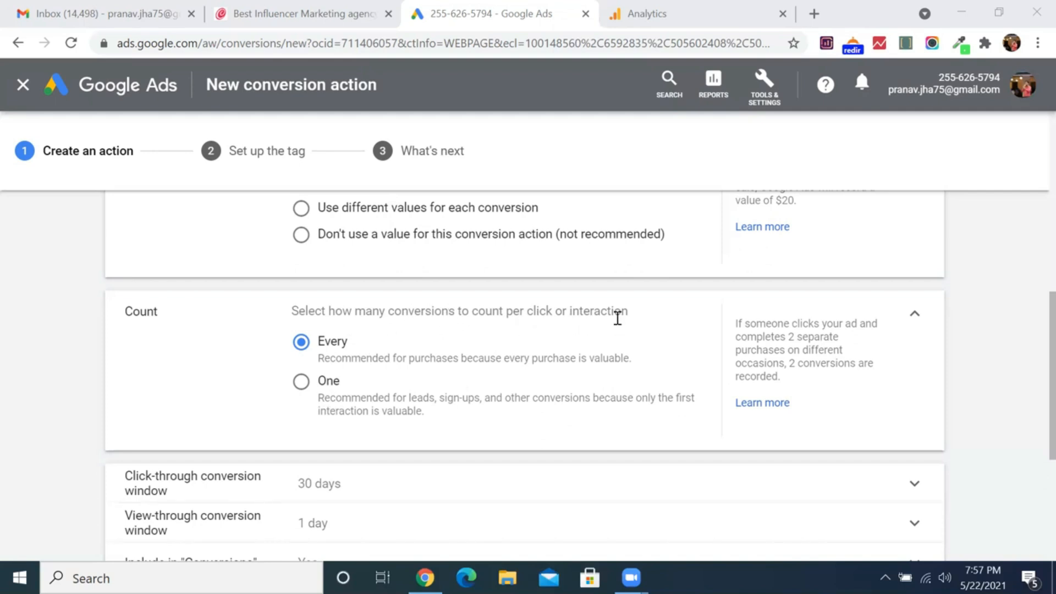
Step: Search Google for "mobile app development" in a new browser tab
click(815, 14)
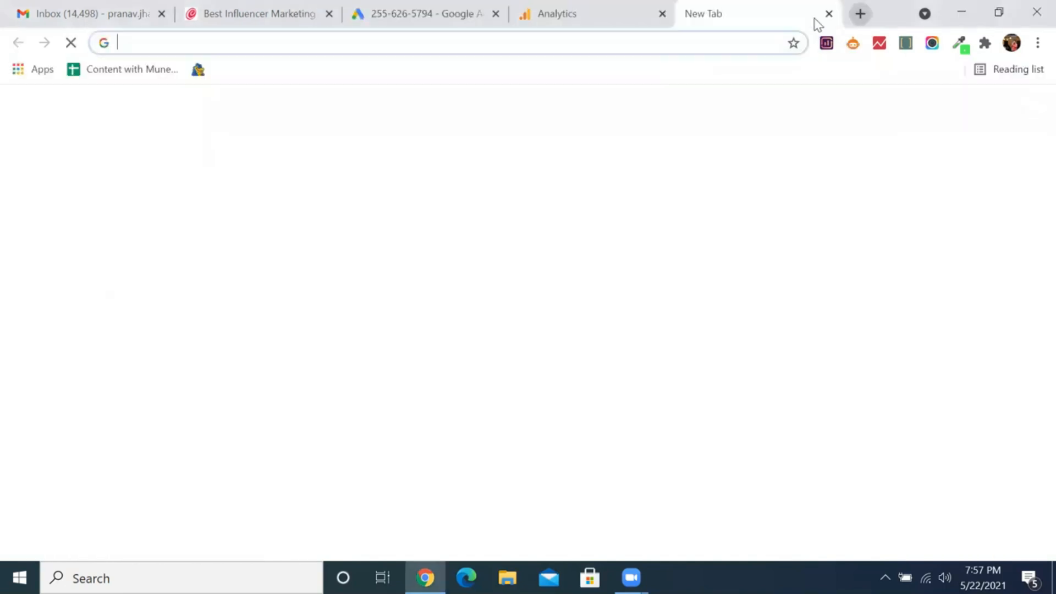
text(mobil)
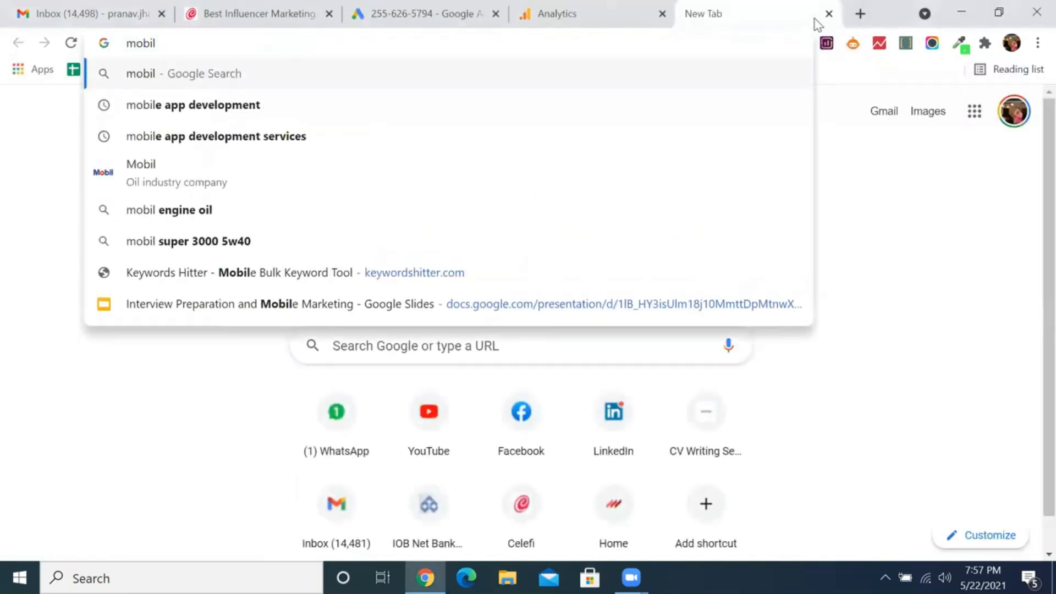
text( app)
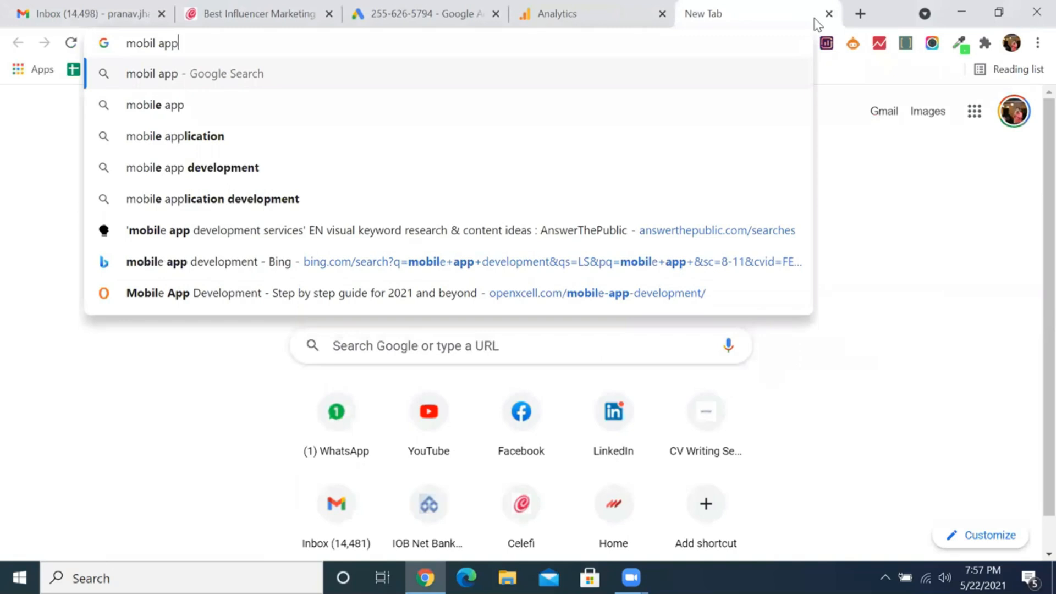
key(Down)
key(Down)
key(Down)
key(Return)
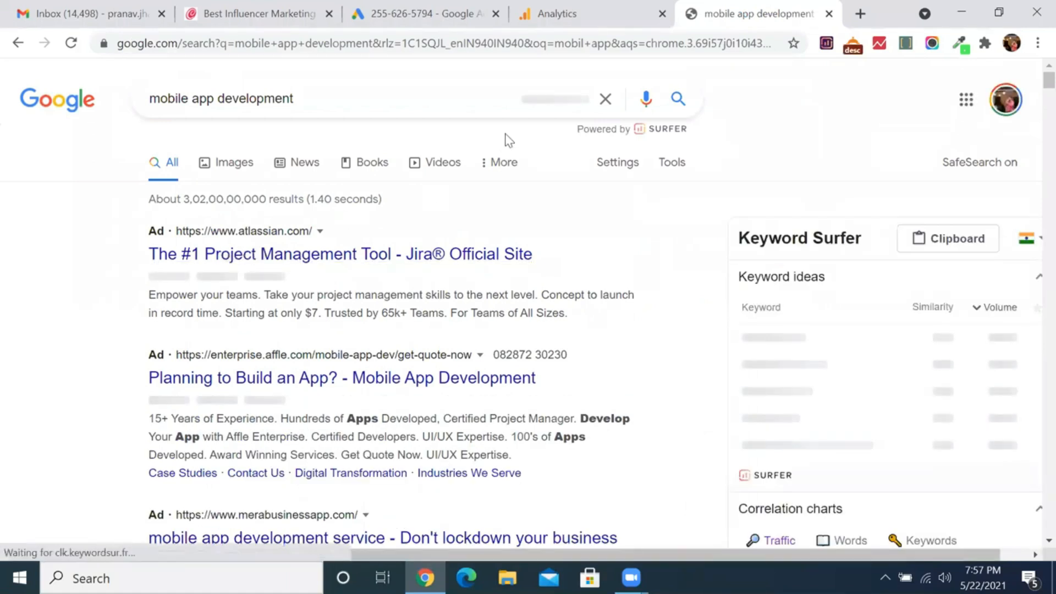
Step: Compare the Celefi page and the Google results, and return to Google Ads to set the conversion Count to One
click(421, 14)
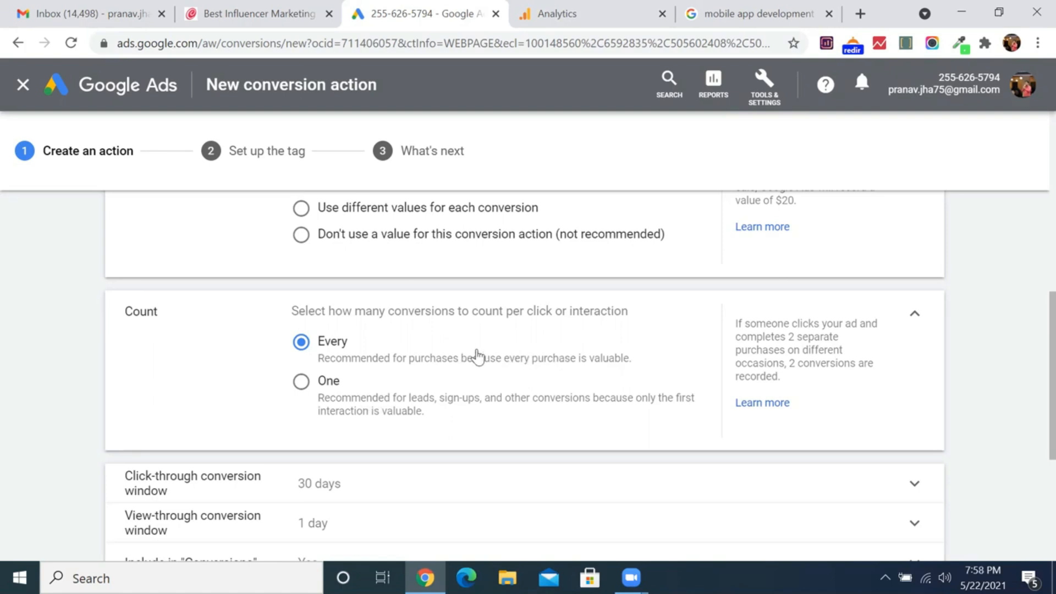
click(258, 13)
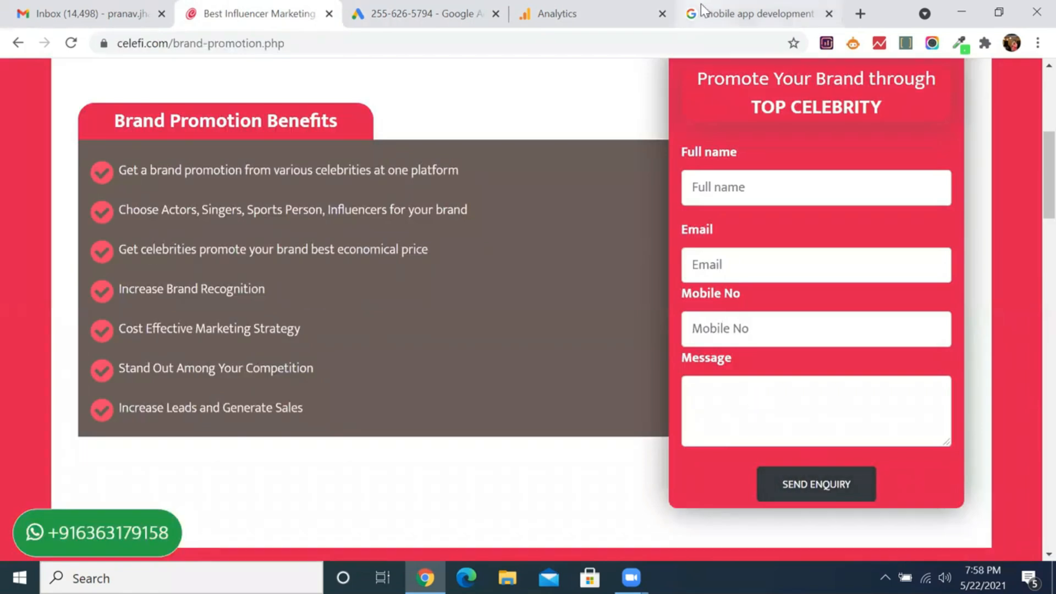
click(720, 2)
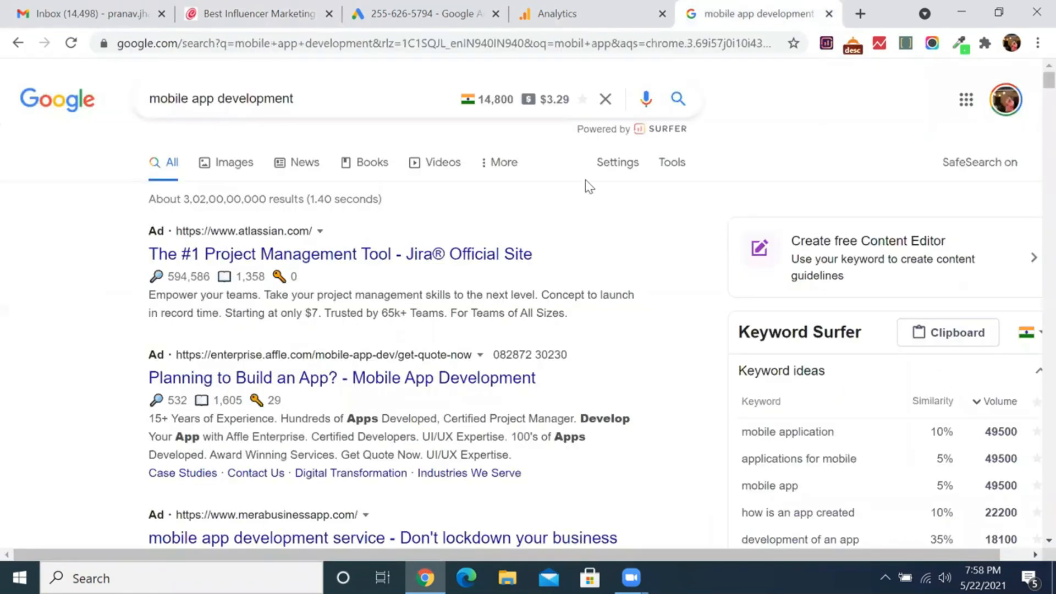
click(566, 12)
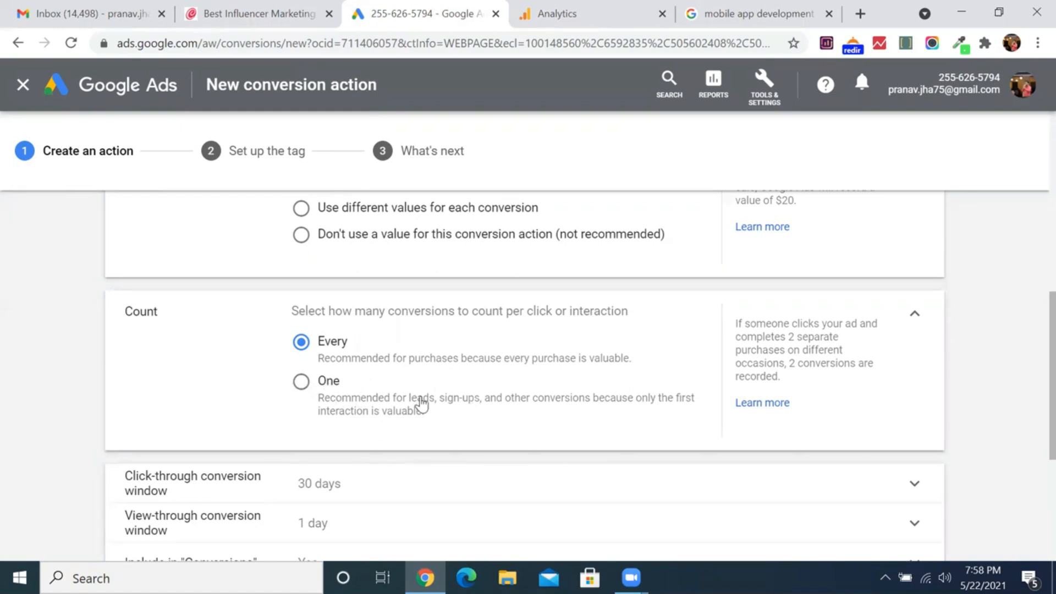
click(300, 392)
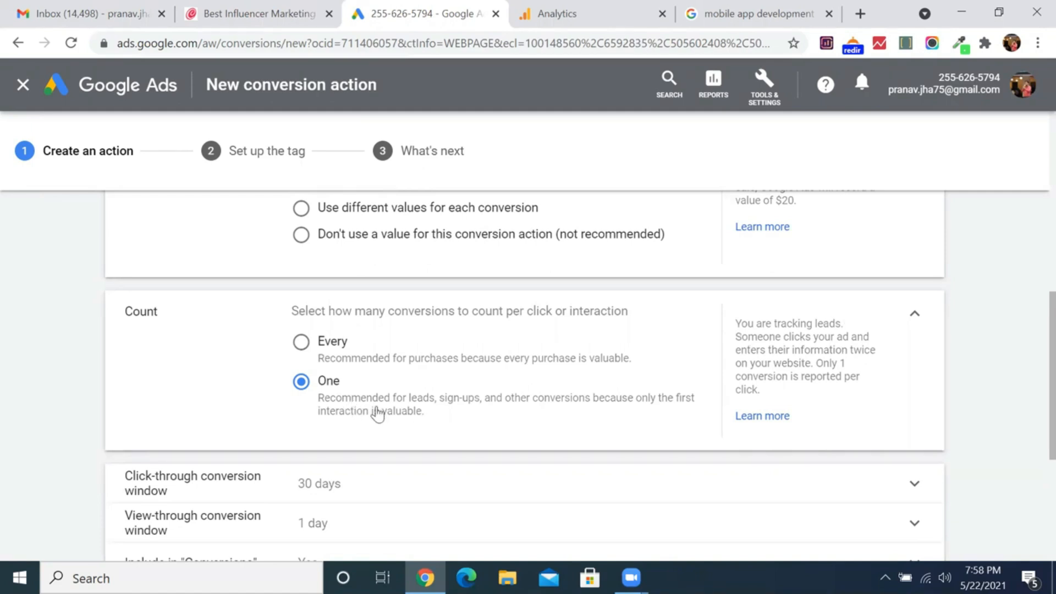
Step: Review the conversion action's Value and Count settings and the conversion window, inclusion and attribution settings below them
scroll(396, 418, down, 4)
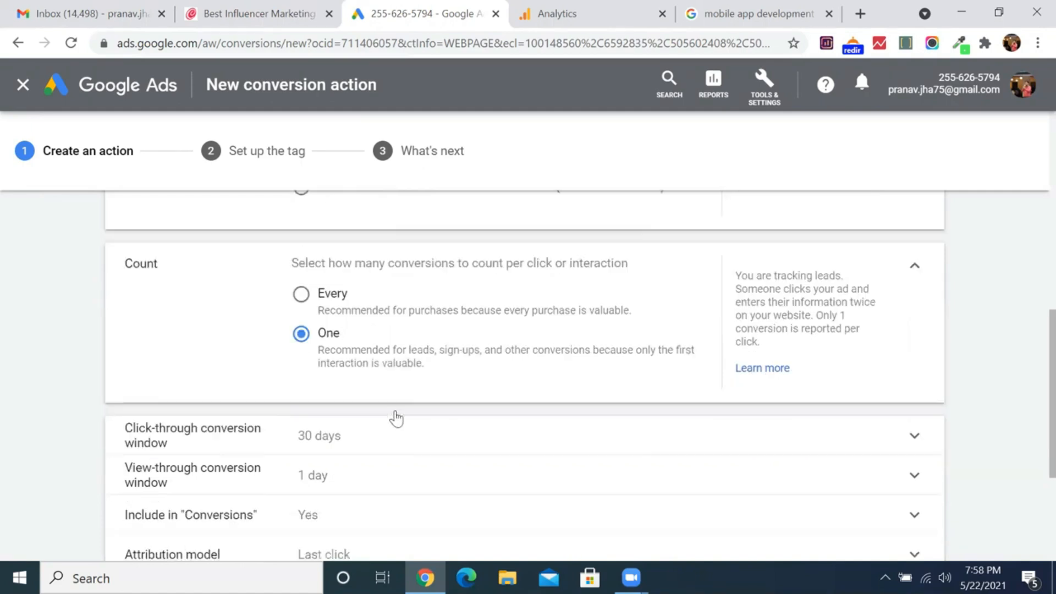
scroll(399, 417, up, 1)
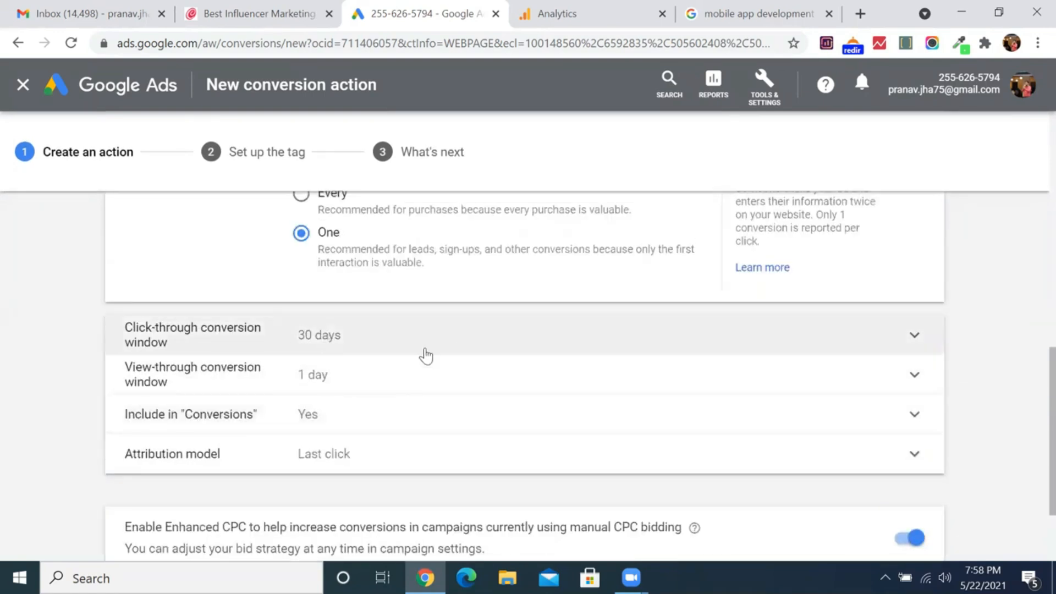
scroll(448, 350, up, 3)
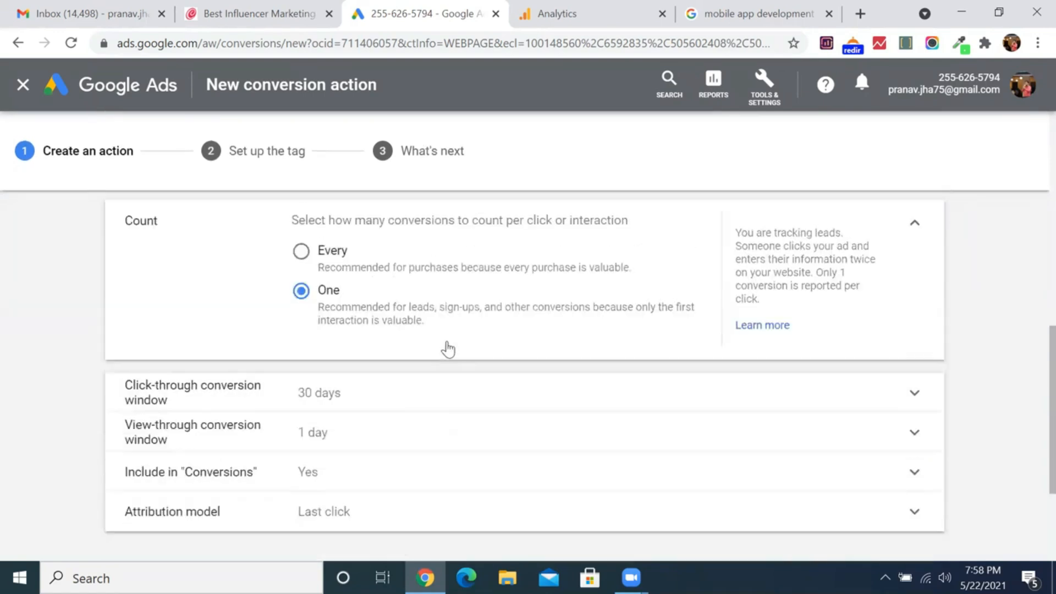
scroll(456, 259, up, 2)
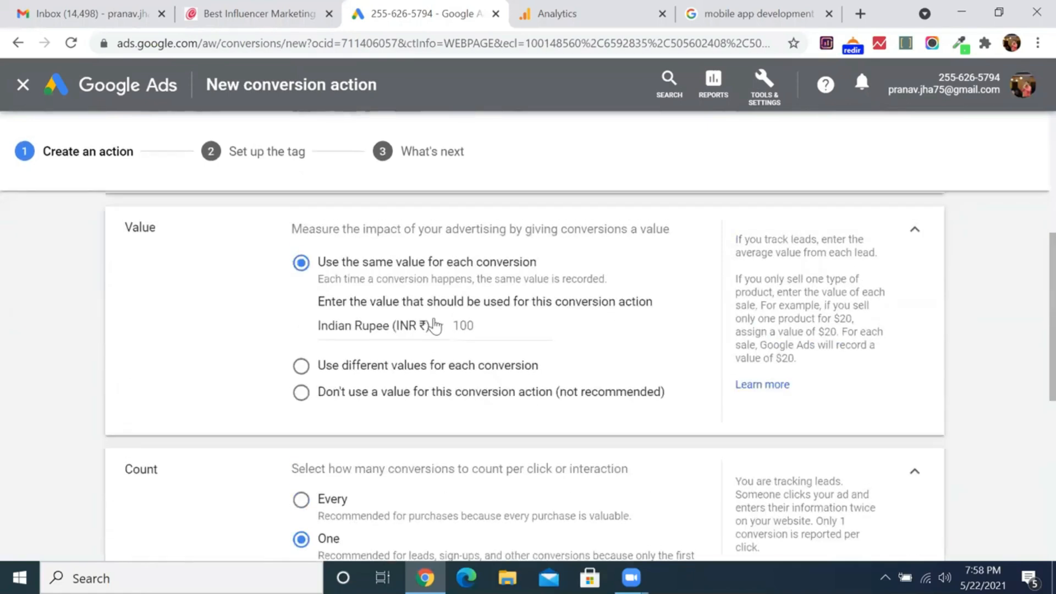
scroll(471, 379, down, 2)
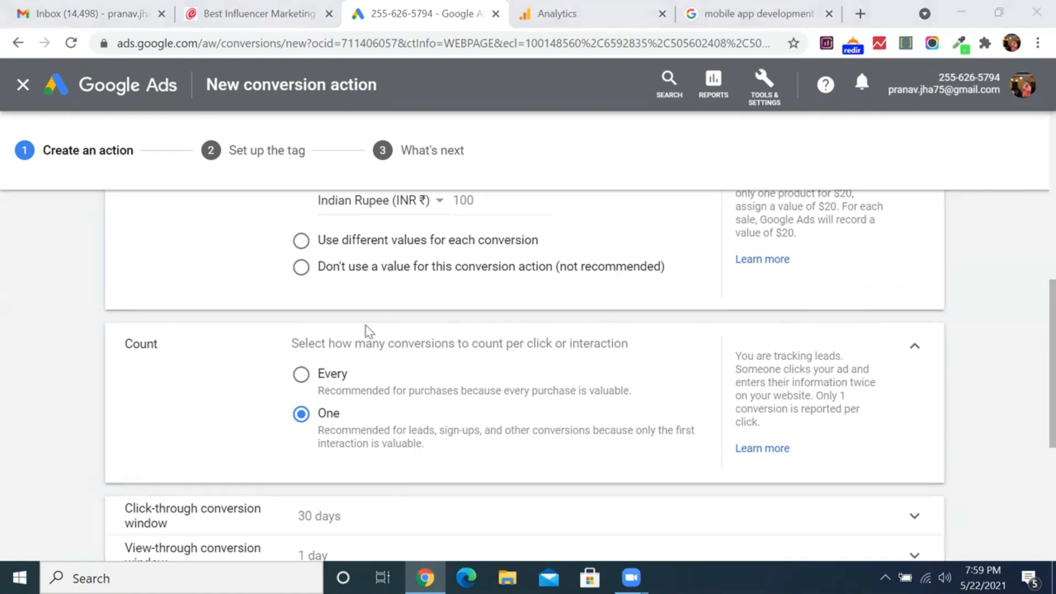
scroll(366, 332, up, 3)
scroll(366, 333, down, 5)
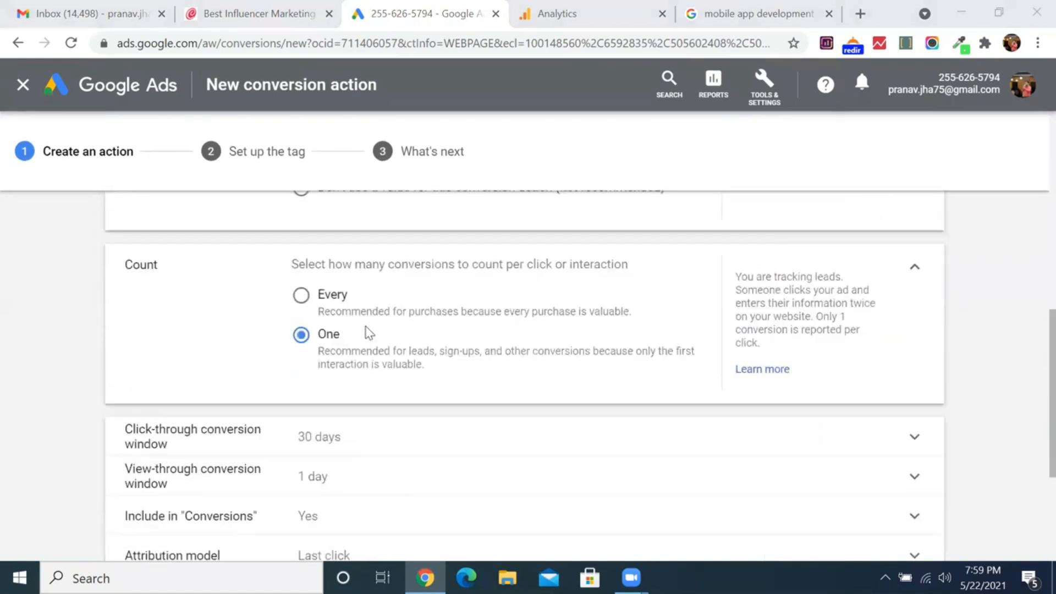
Step: Examine the click-through conversion window setting and compare it with the Google search results for "mobile app development"
scroll(451, 368, down, 2)
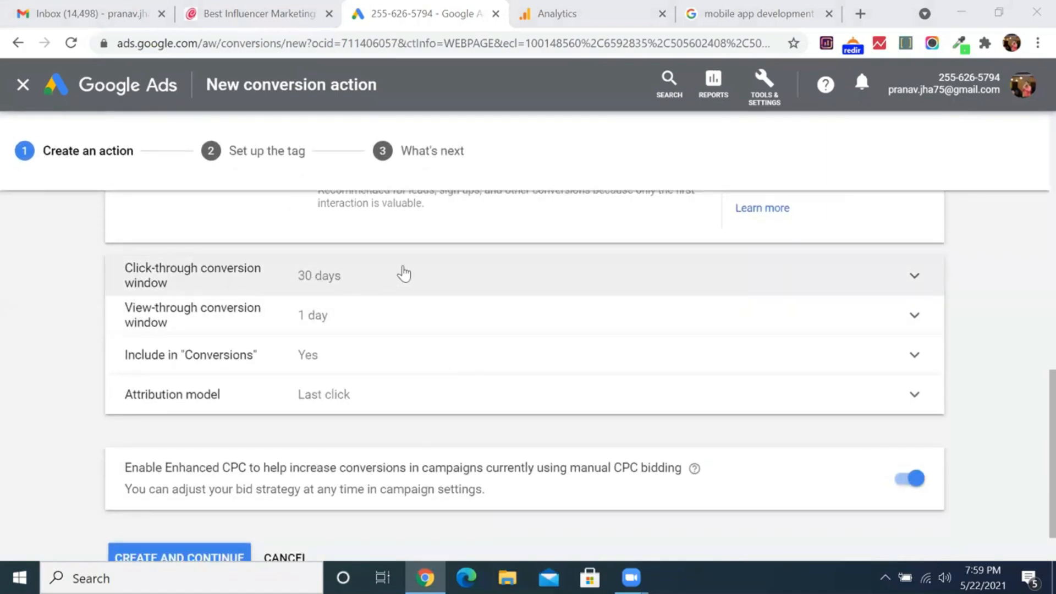
click(411, 281)
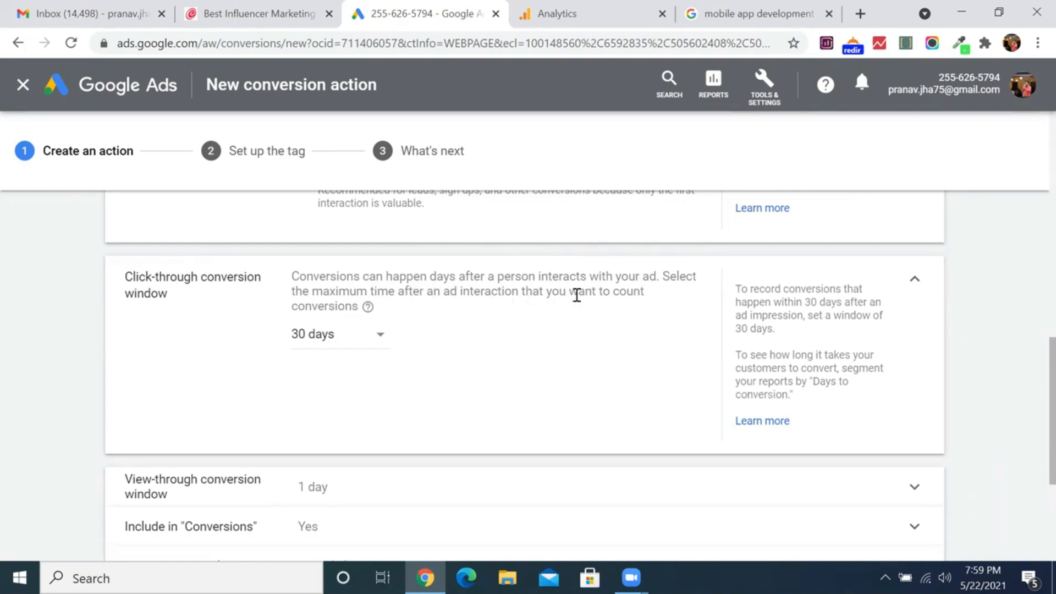
click(788, 7)
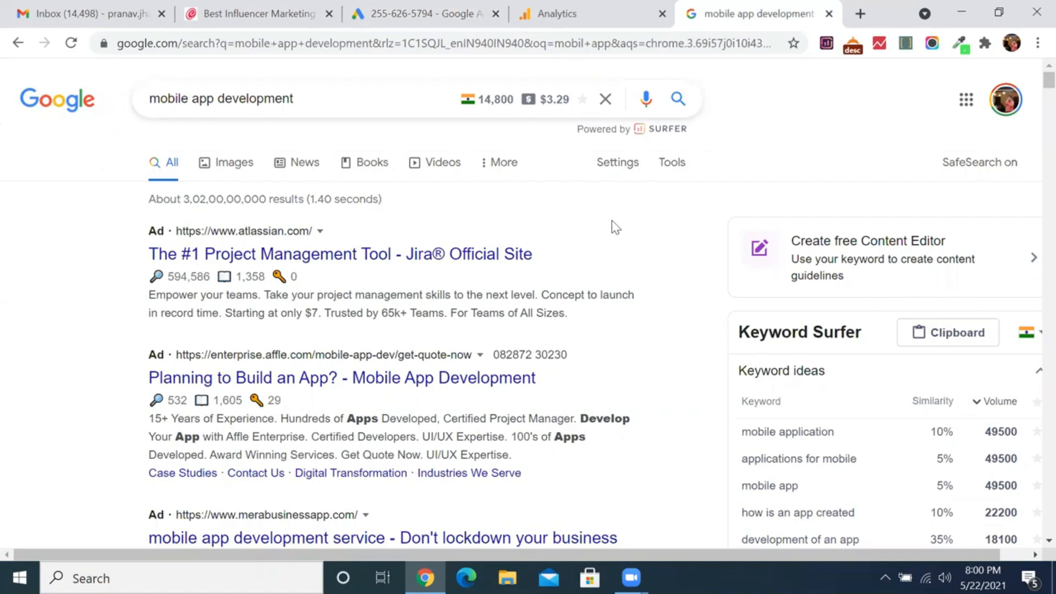
click(430, 3)
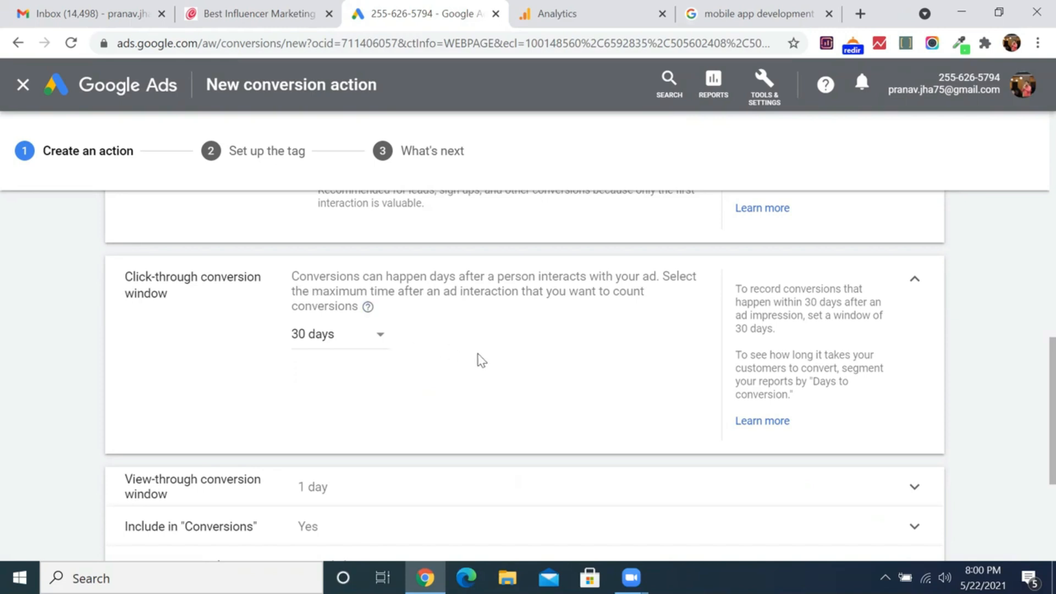
Step: Examine the view-through conversion window setting and the durations it offers
scroll(478, 360, down, 3)
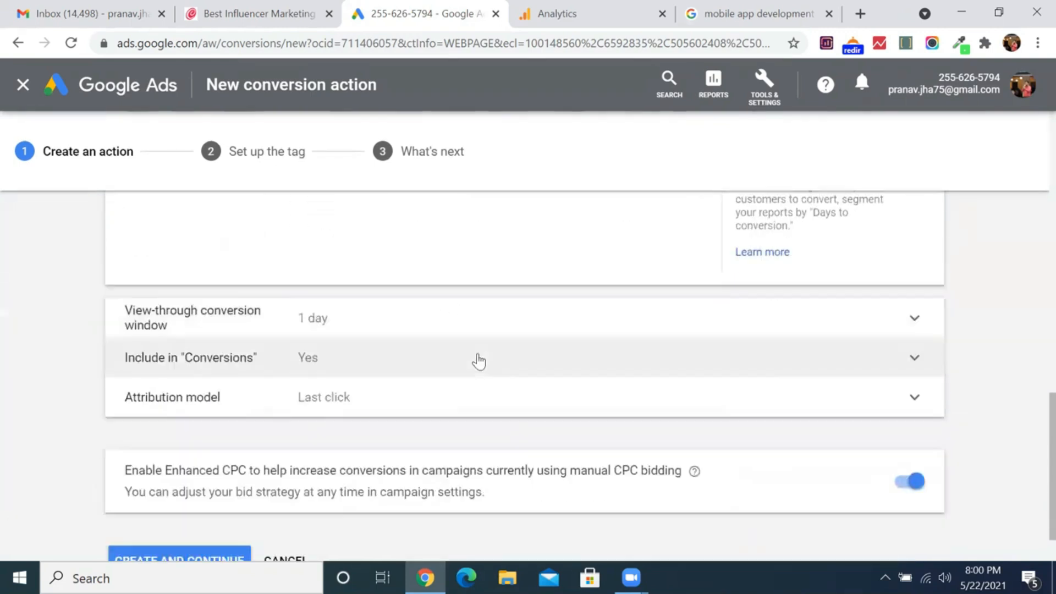
click(368, 315)
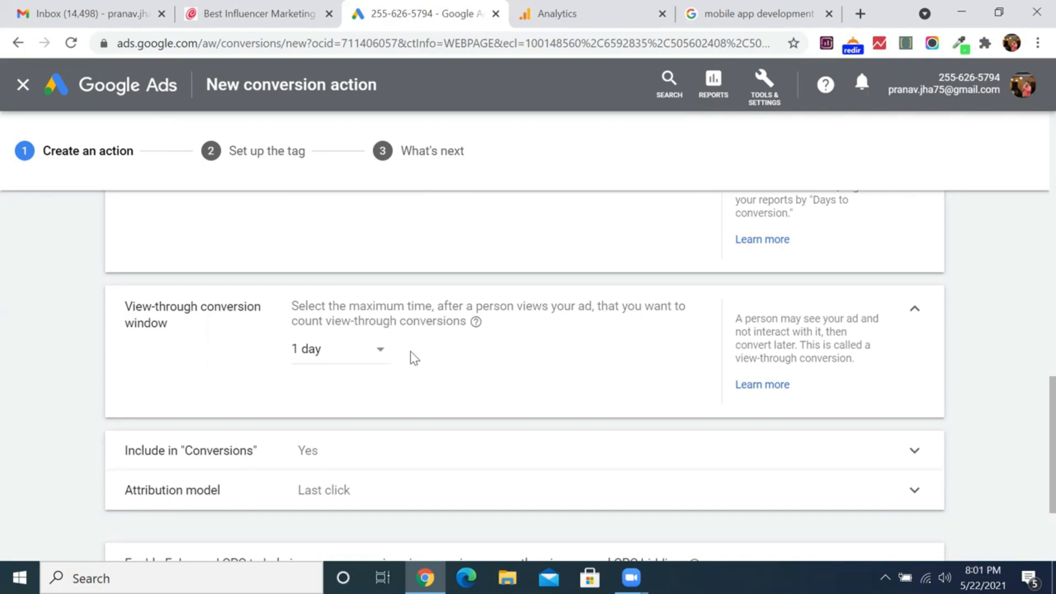
click(356, 355)
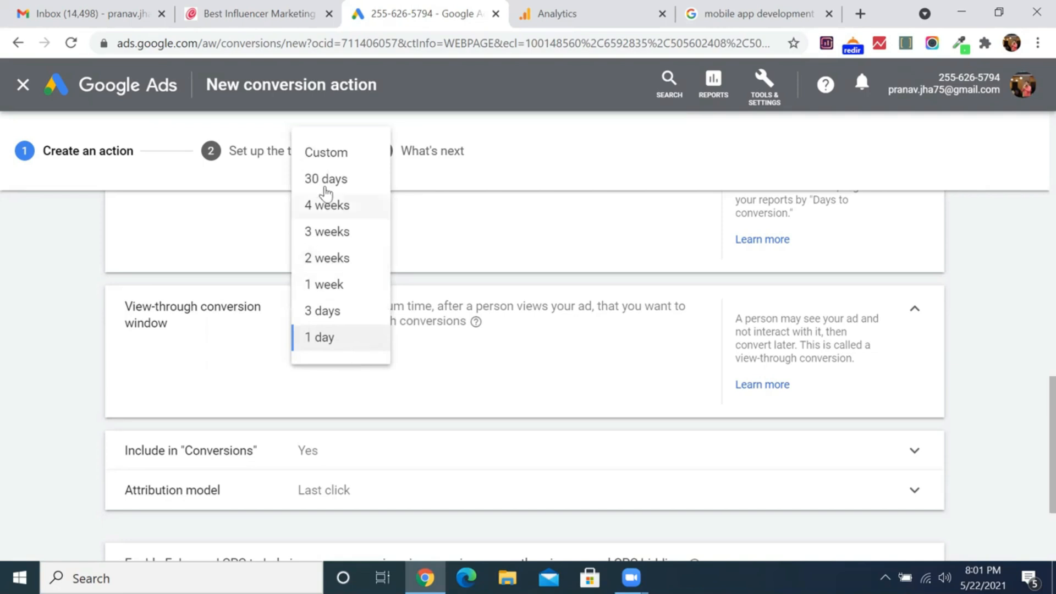
click(446, 404)
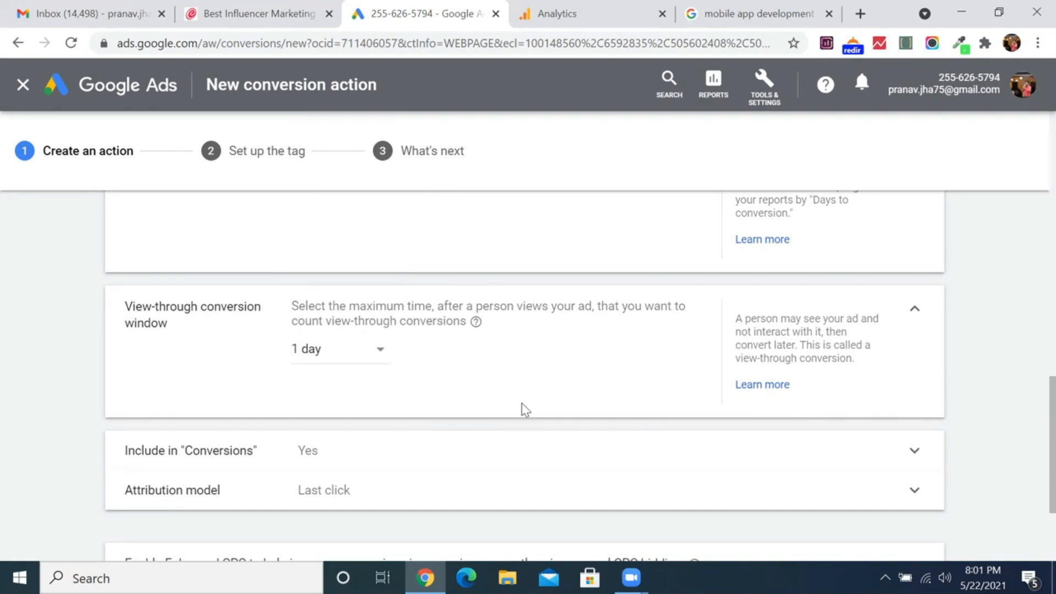
Step: Review the Include in "Conversions" setting and the attribution model description of the conversion action
scroll(521, 407, down, 2)
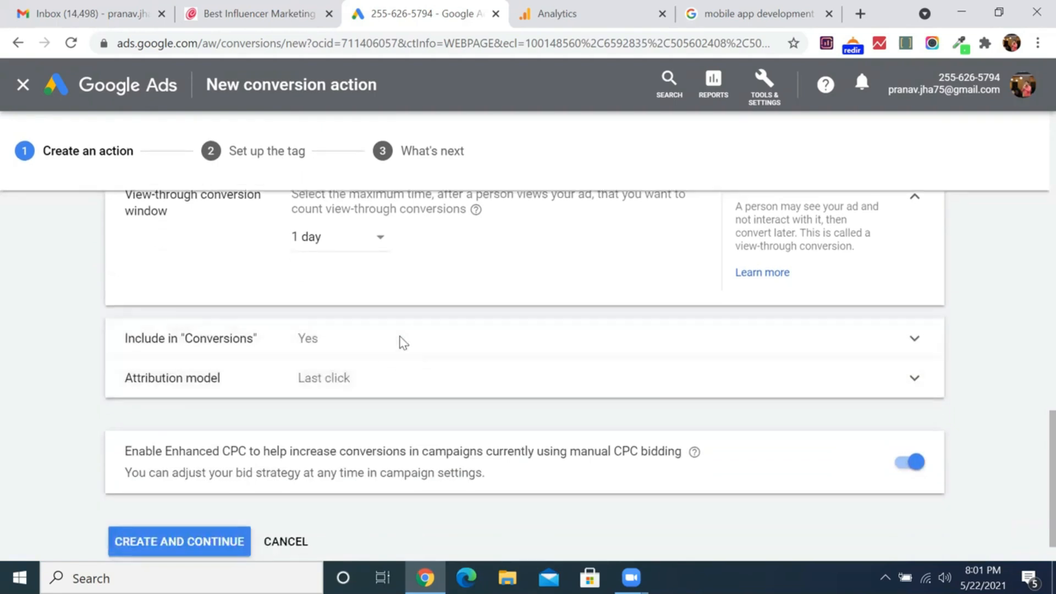
click(401, 344)
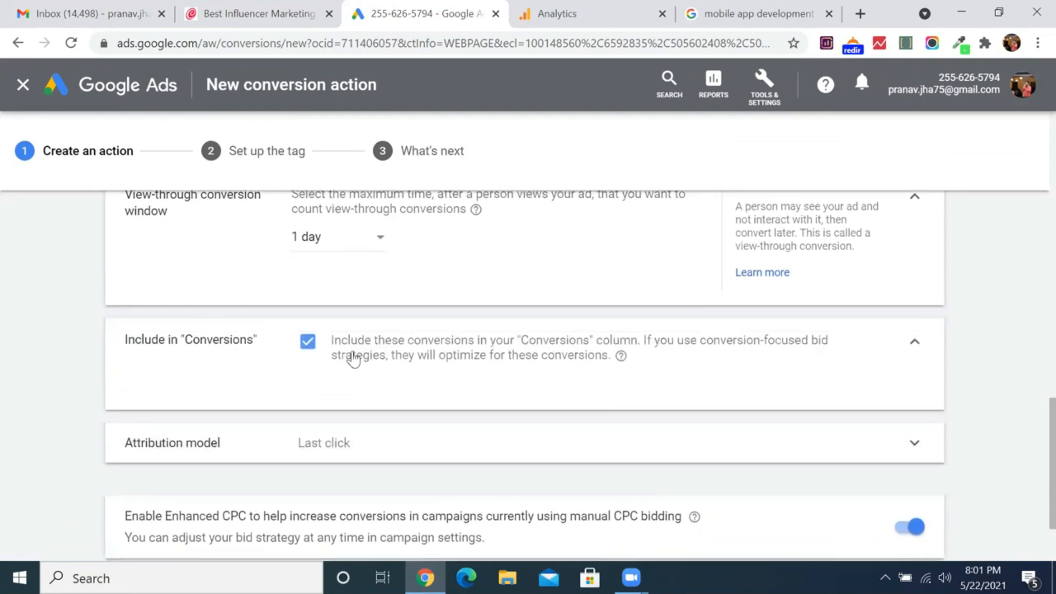
click(907, 349)
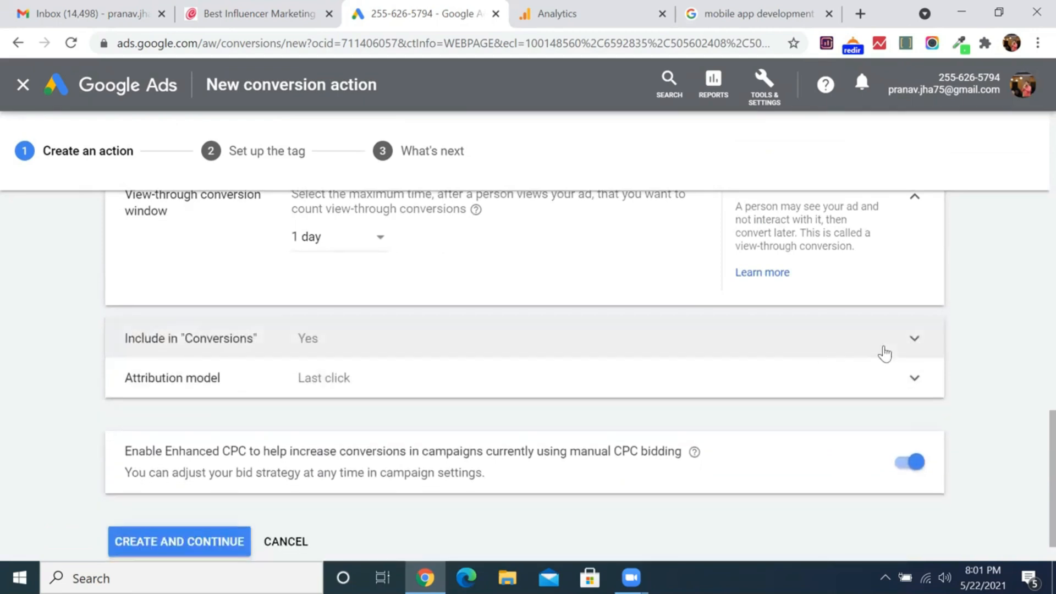
click(584, 391)
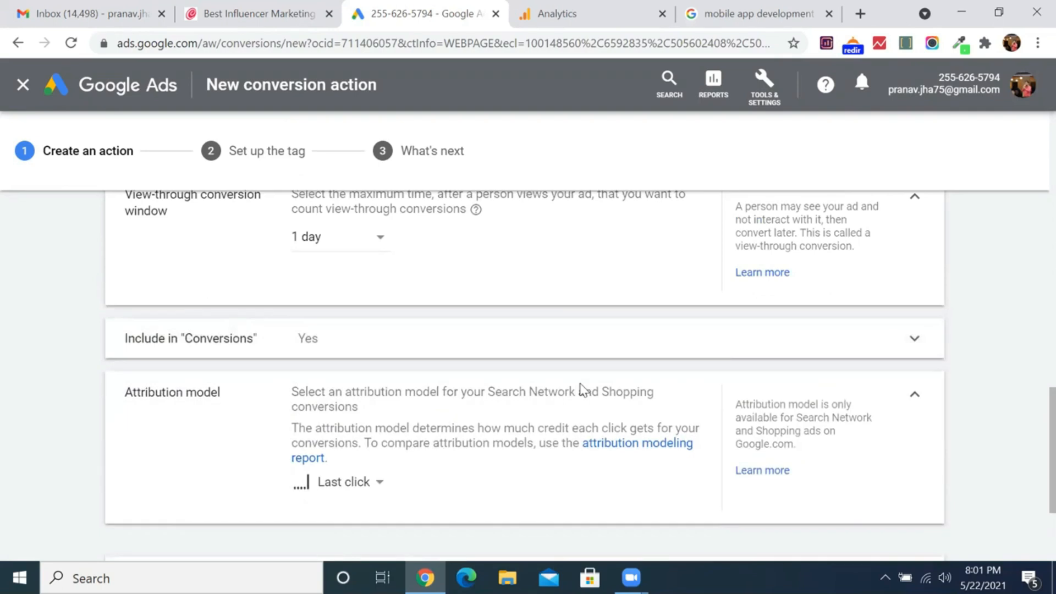
scroll(583, 391, down, 3)
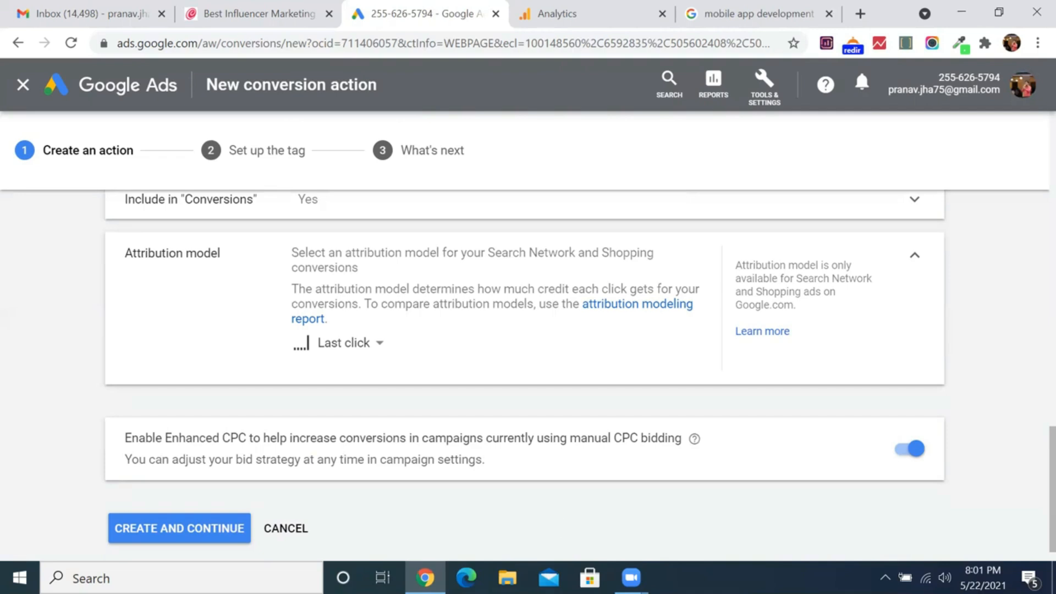
Step: Open a blank Notepad document for notes on attribution
click(198, 578)
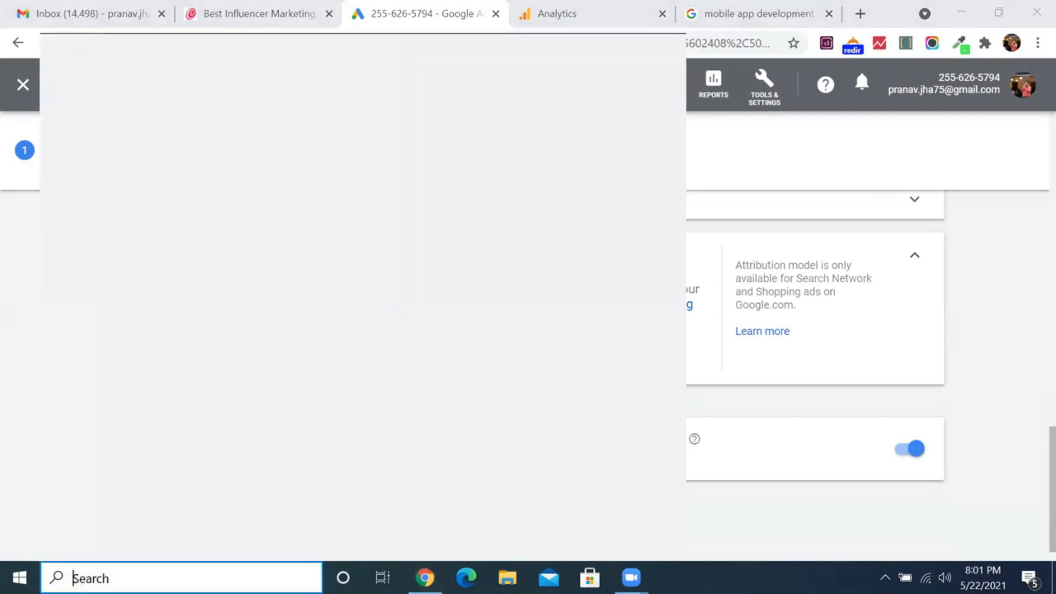
text(notepad)
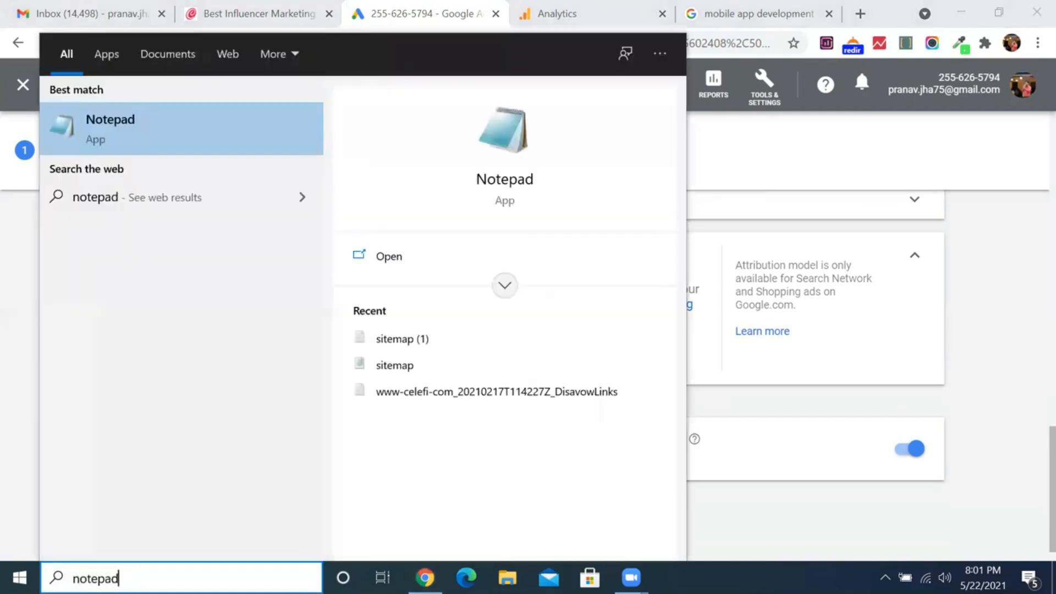
key(Return)
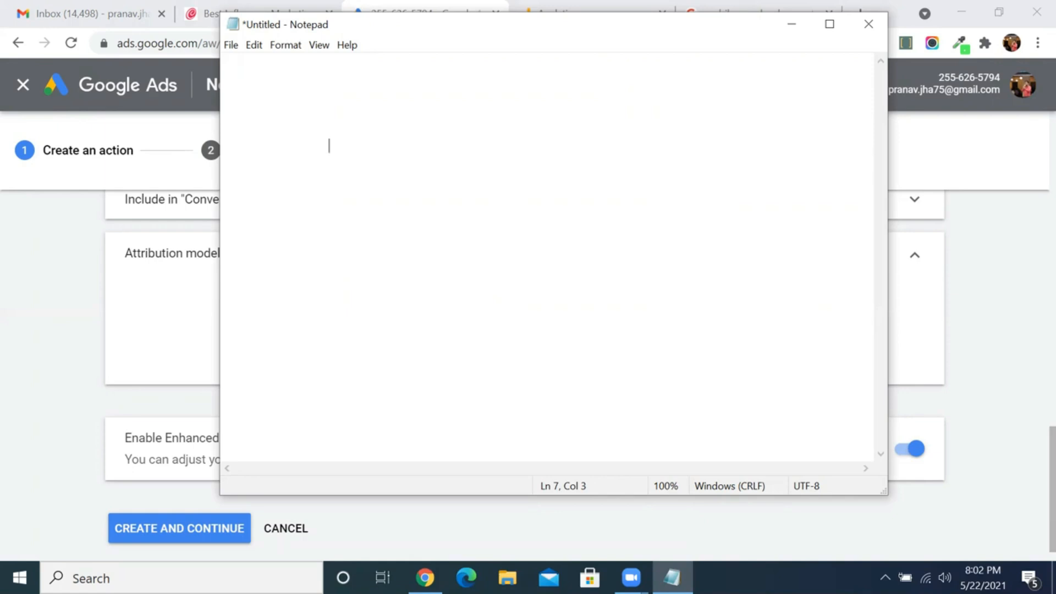
key(alt+Tab)
key(alt+Tab)
Step: Write four numbered lines, "1-" to "4-", in the blank note
text(1-)
key(Return)
text(2-)
key(Return)
text(3-)
key(Return)
text(4)
Step: Fill the numbered lines with the channels SEO, Social Media, Email Marketing/ Direct and Google ads
click(373, 147)
text(SEO)
click(365, 160)
text(Social Media)
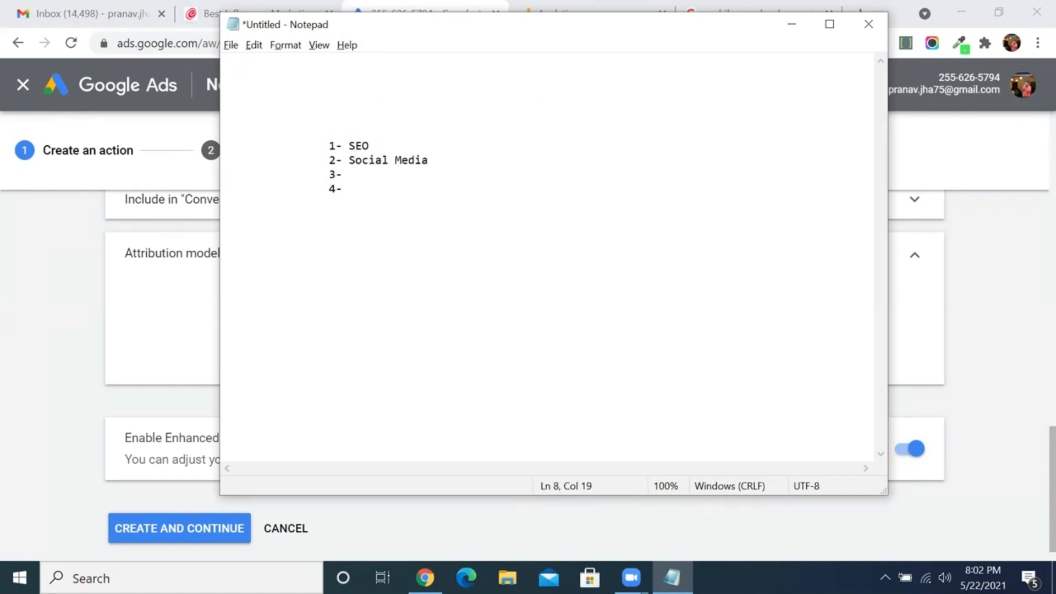
click(379, 177)
text(Email Marketing / Direct)
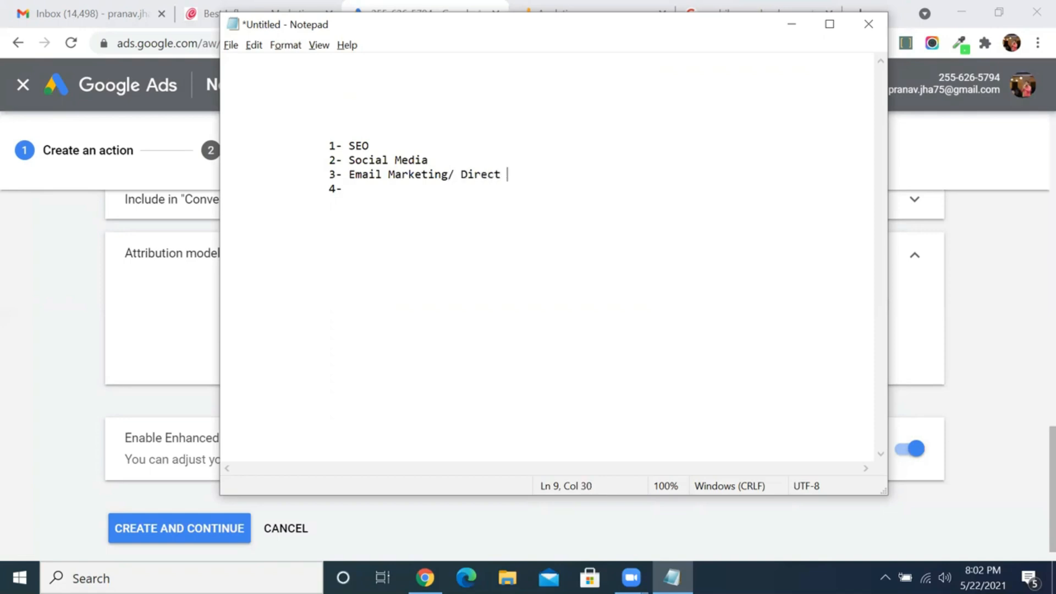
click(362, 190)
text(Google ads)
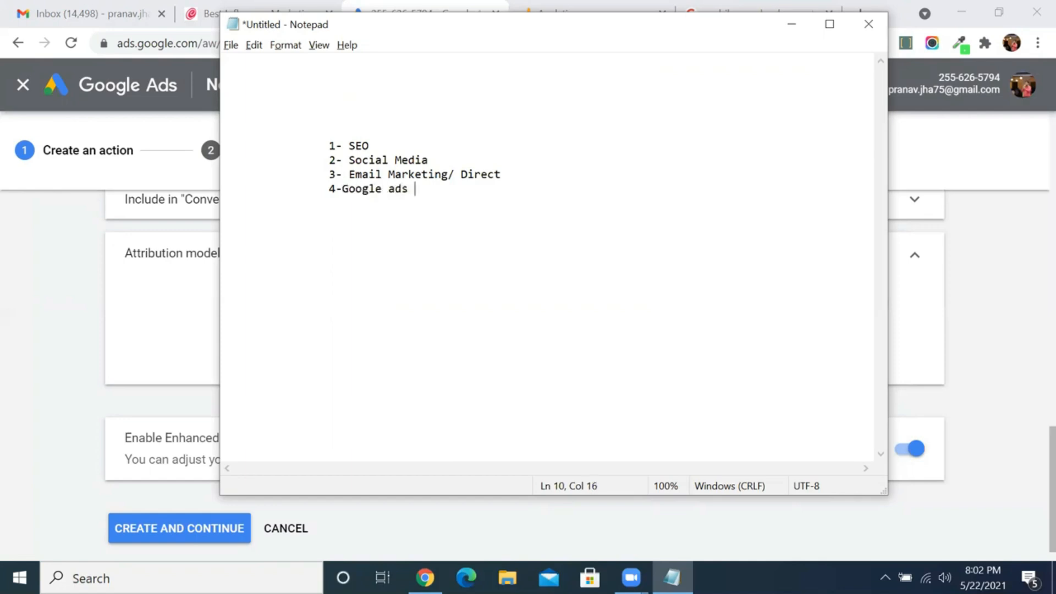
Step: Switch back to Google Ads and look over the available attribution models
key(alt+Tab)
mouse_move(360, 352)
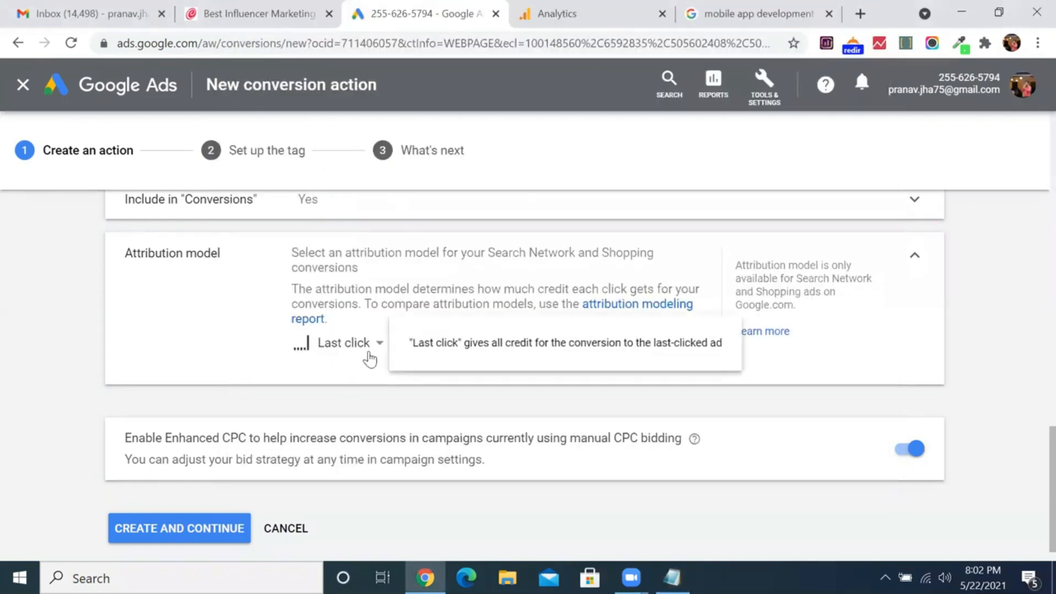
click(352, 349)
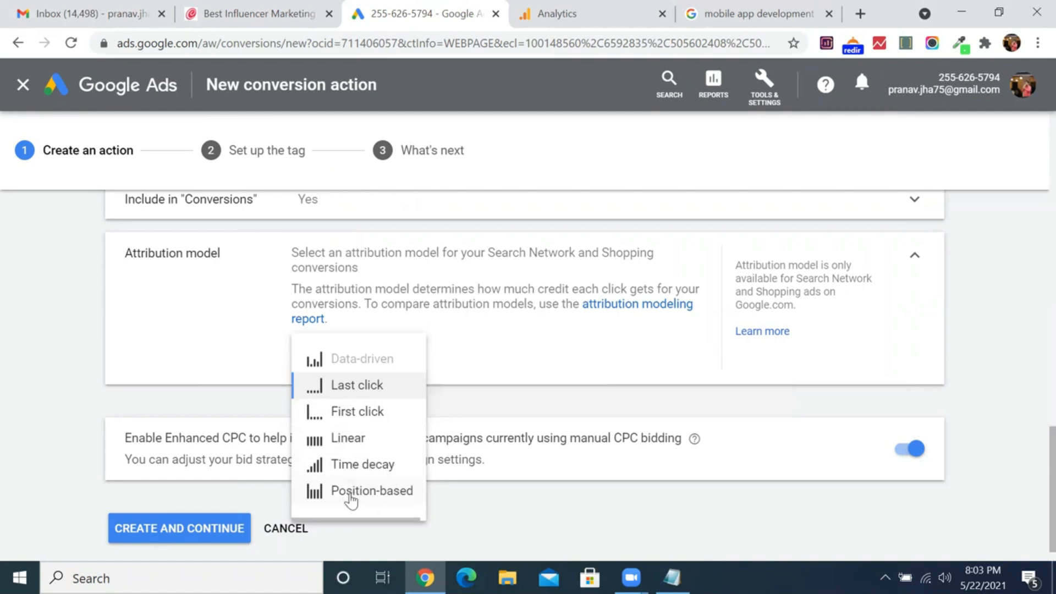
Step: Return to Notepad and list the attribution models "Last Click" and "First Click" below the channels, leaving a gap between them
key(alt+Tab)
key(Return)
key(Return)
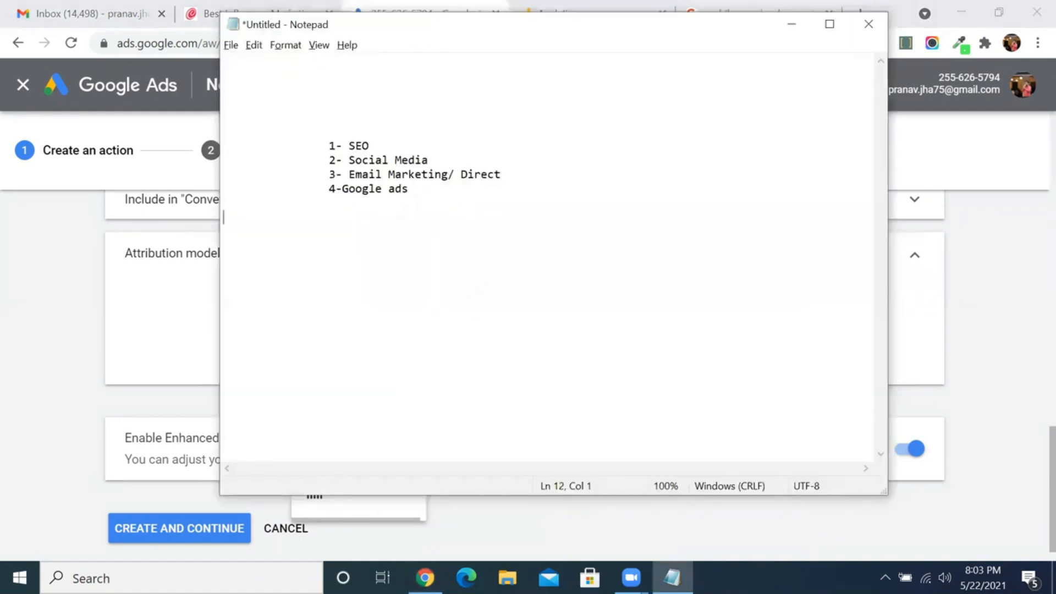
text(Last Click)
key(Return)
key(Tab)
key(Tab)
text(Fir)
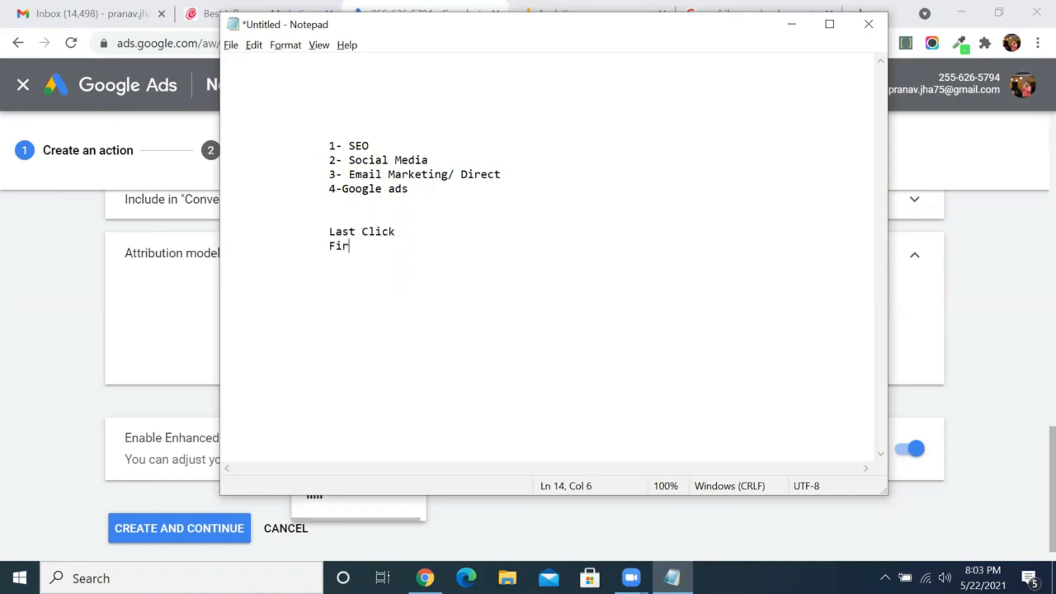
text(st Click)
Step: Add "Data Driven", "Linear", "Time Decay" and "Position Based" to the attribution model list, checking the names in Google Ads
text(Data Driven)
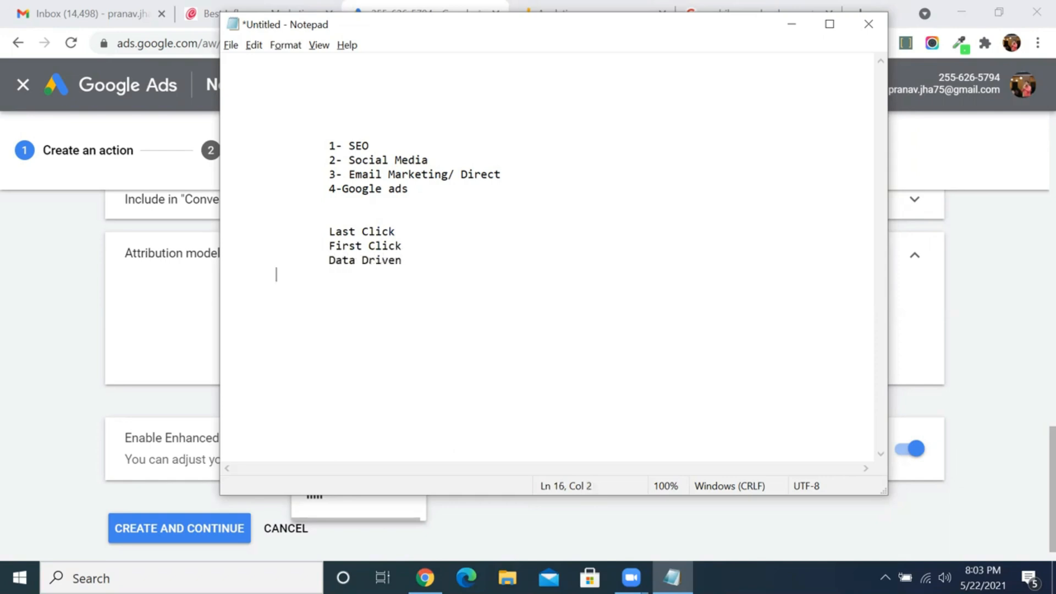
text(Linear )
text(Time Dec)
text(ay)
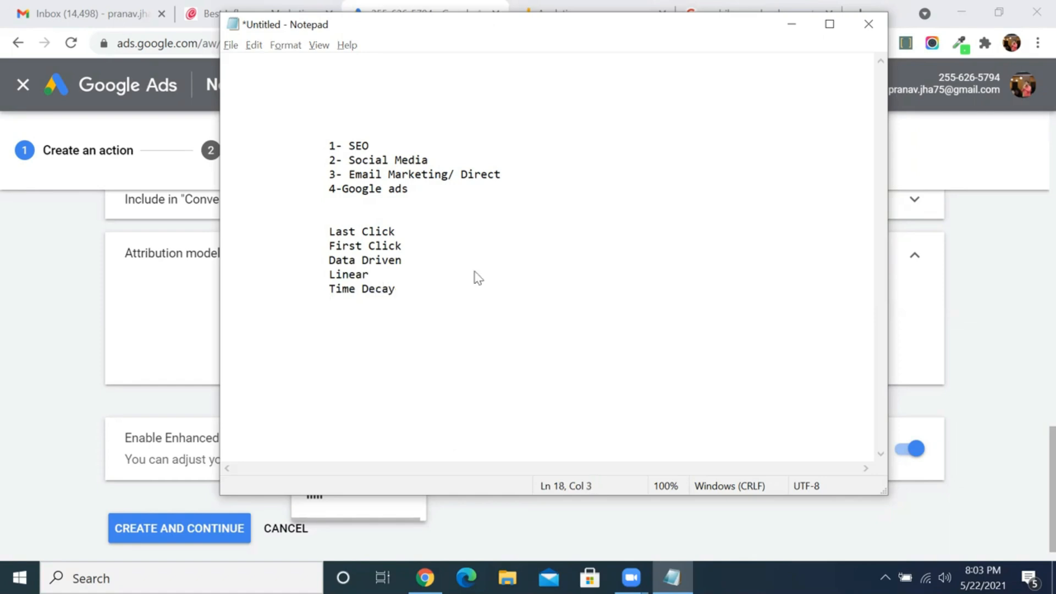
key(alt+Tab)
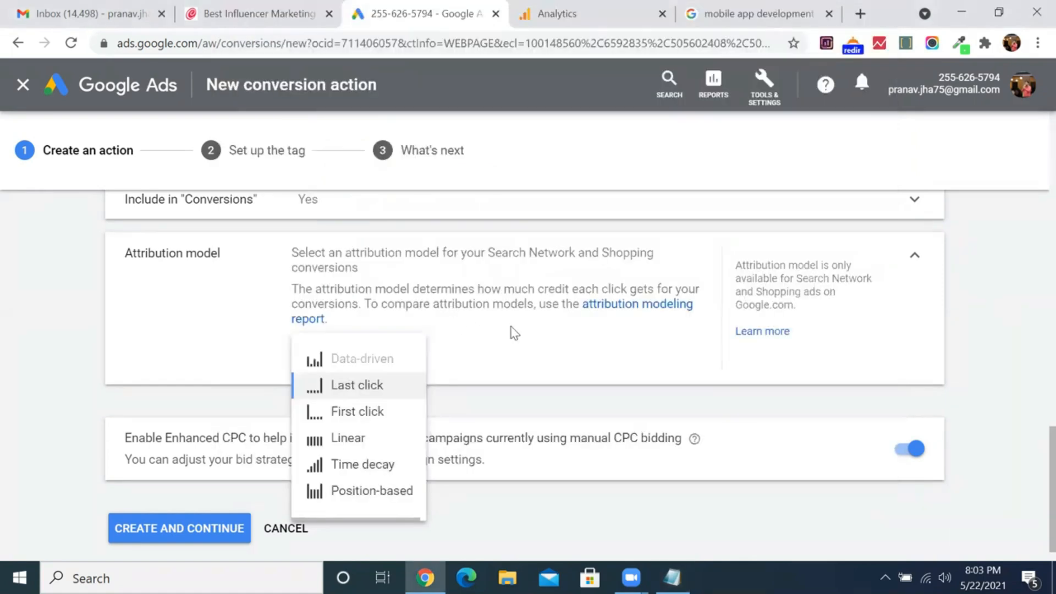
key(alt+Tab)
text(Position Based)
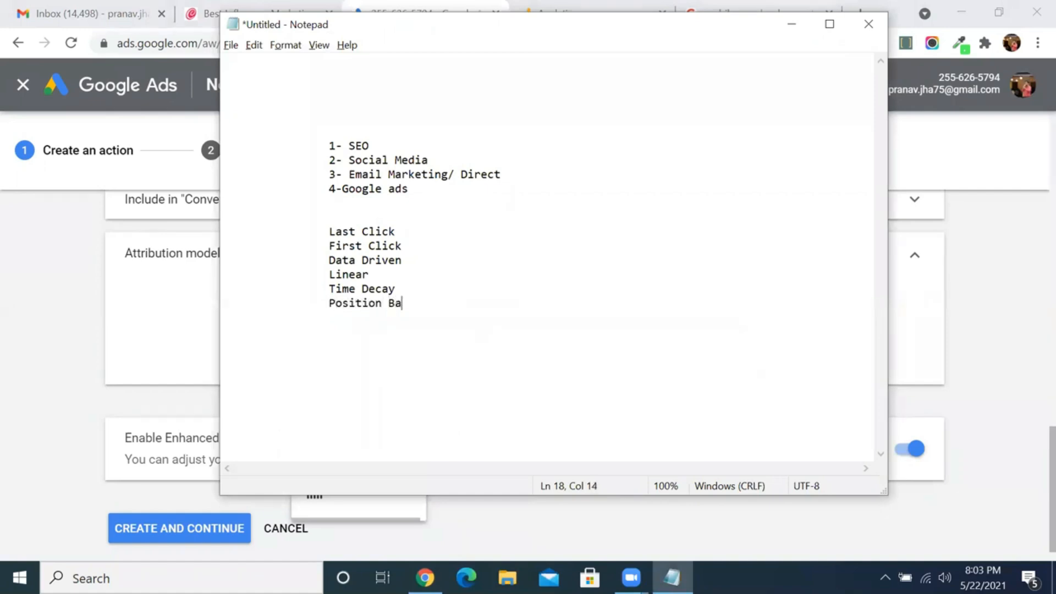
Step: Move the attribution model list four lines further down from the channels, keeping its indentation
click(330, 231)
key(Return)
key(Return)
key(Return)
key(Return)
key(Tab)
key(Tab)
Step: Annotate the Last Click model with "--- 100 Credit" and the Google ads channel with "--- Last Click"
click(418, 289)
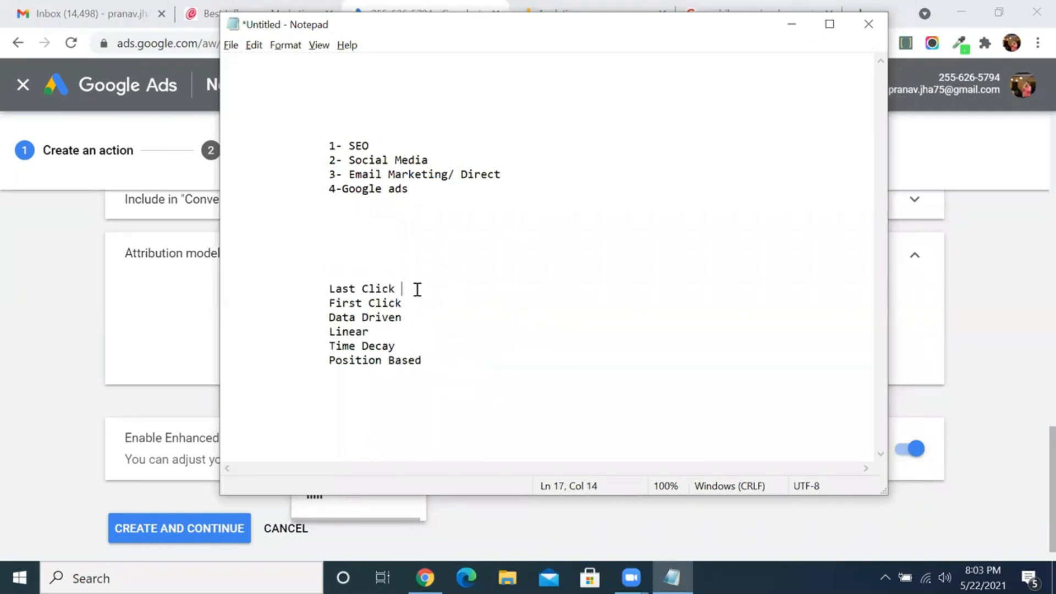
text(--- 100 Credit)
click(425, 187)
text(---)
text(100)
key(BackSpace)
key(BackSpace)
key(BackSpace)
text(Last Click)
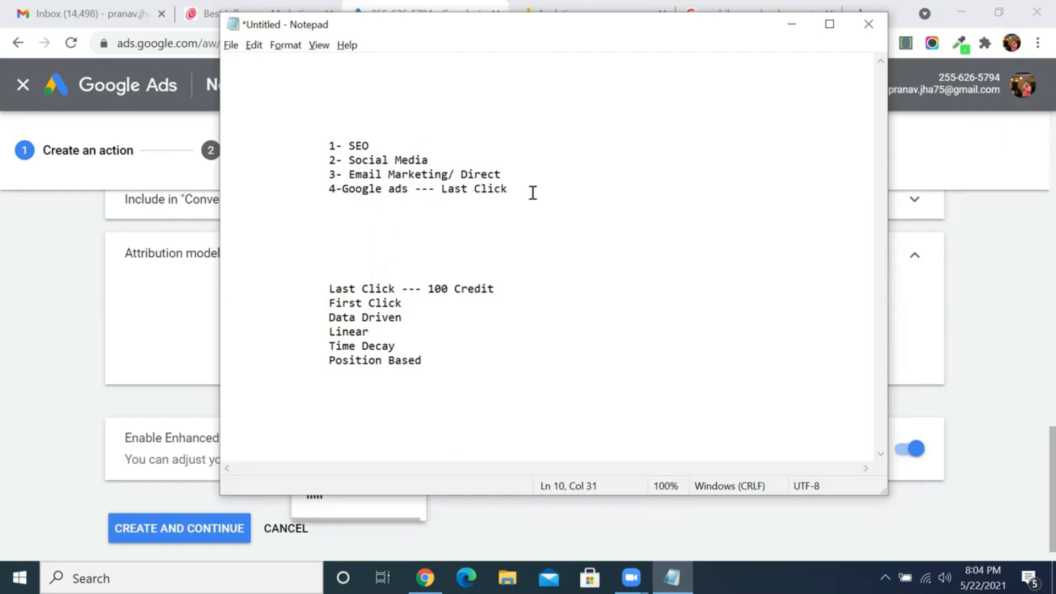
Step: Add "( 100 Credit )" at the end of the Google ads line
text(( )
text(100 Click)
key(BackSpace)
key(BackSpace)
key(BackSpace)
key(BackSpace)
key(BackSpace)
key(BackSpace)
text(Credit ))
Step: Annotate the First Click model with "--- 100 Credit" and the SEO channel with "---- 100 Credit"
click(418, 306)
text(000)
key(BackSpace)
key(BackSpace)
text(-- 100 Credit)
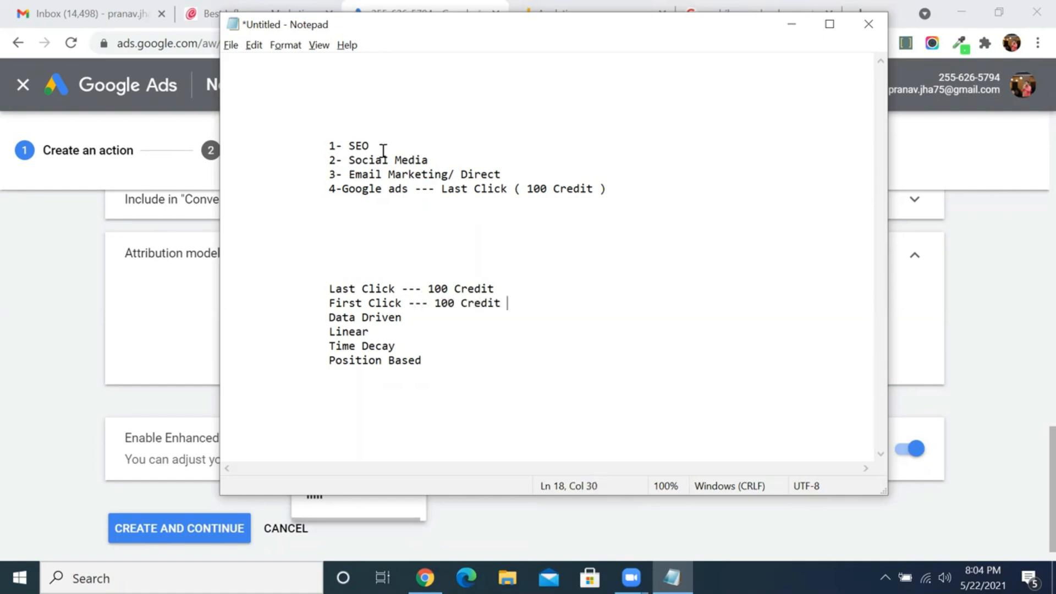
click(406, 144)
text(---- 100 Credit)
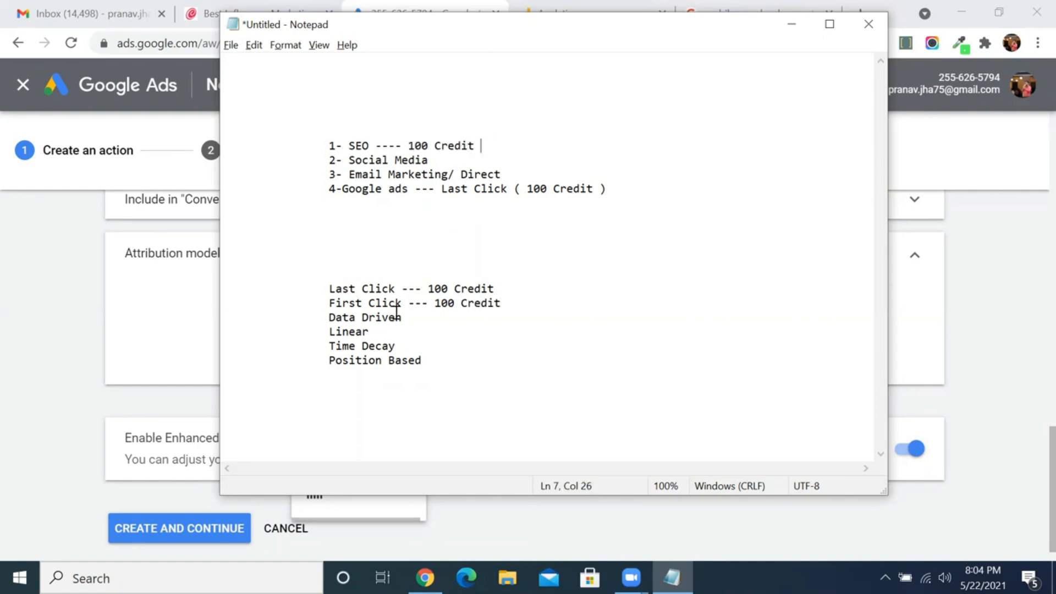
Step: Append "----" to the Data Driven model and remove "Last Click ( 100 Credit )" from the Google ads line
click(413, 320)
text(---)
drag(605, 200, 442, 190)
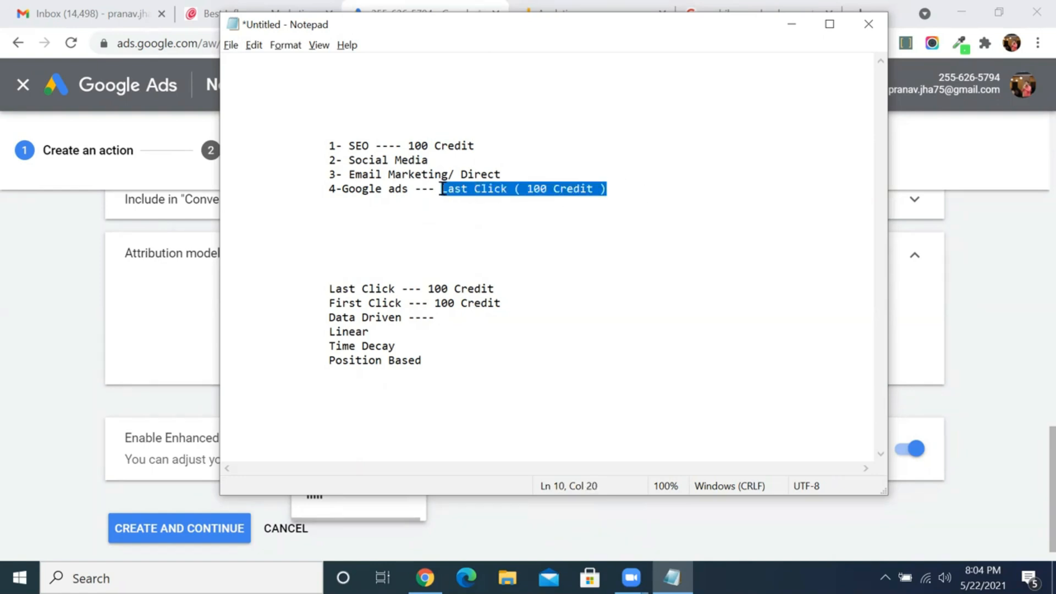
key(ctrl+x)
Step: Append "---" to the Social Media and Email Marketing/ Direct lines and delete "100 Credit" from the SEO line
click(440, 162)
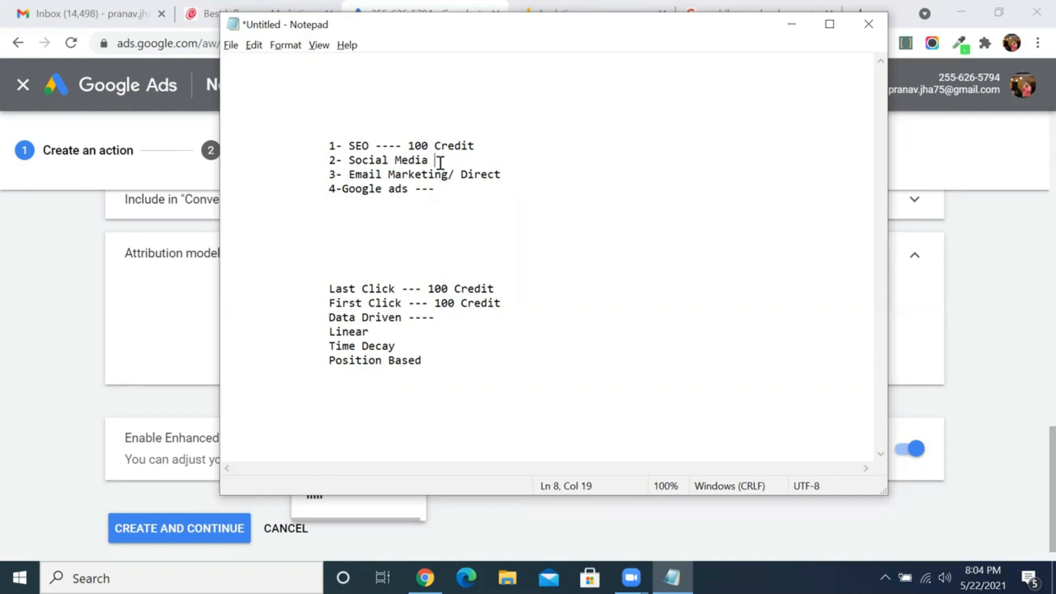
text(---)
click(509, 174)
text(--)
drag(479, 145, 412, 144)
key(Delete)
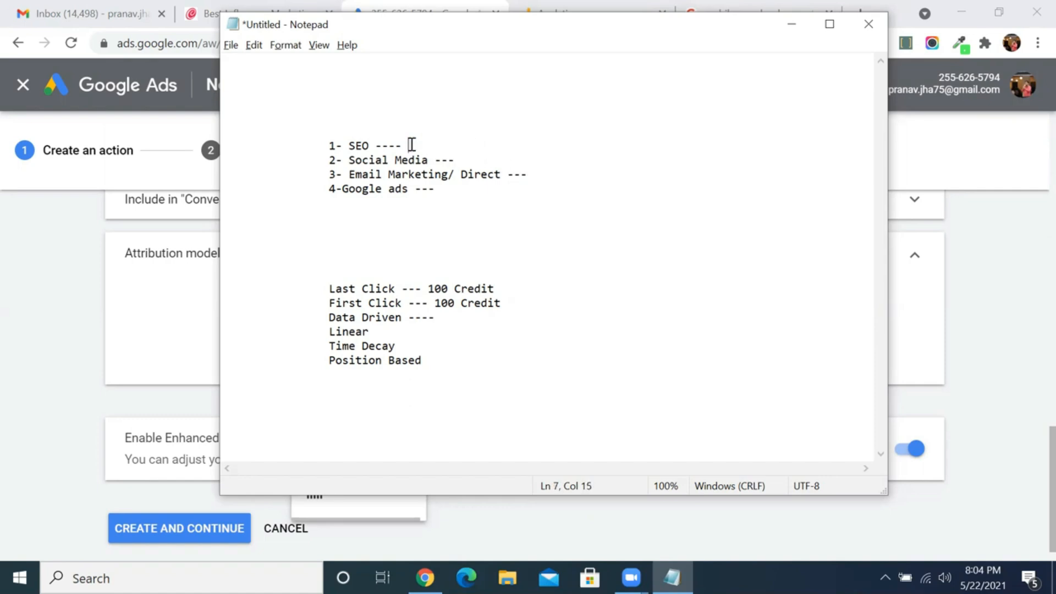
Step: Enter example credits beside the channels: 10 for SEO, 30 for Social Media, 40 for Email Marketing/ Direct and 30 for Google ads
click(475, 157)
text(30)
click(440, 149)
text(10)
click(537, 175)
text(40)
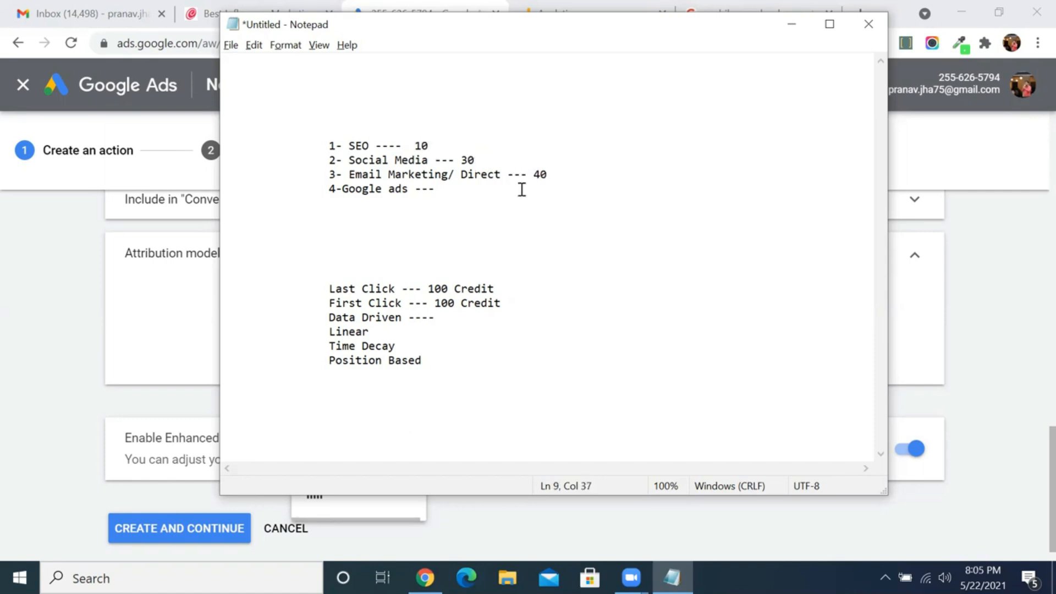
click(454, 187)
text(30)
Step: Append "---" to the Linear model and set the credit of all four channels to 25
click(401, 331)
text(---)
click(439, 147)
key(BackSpace)
key(BackSpace)
key(BackSpace)
text(25)
click(482, 160)
key(BackSpace)
key(BackSpace)
text(25)
click(549, 171)
key(BackSpace)
key(BackSpace)
text(25)
click(484, 189)
key(BackSpace)
key(BackSpace)
key(BackSpace)
text(25)
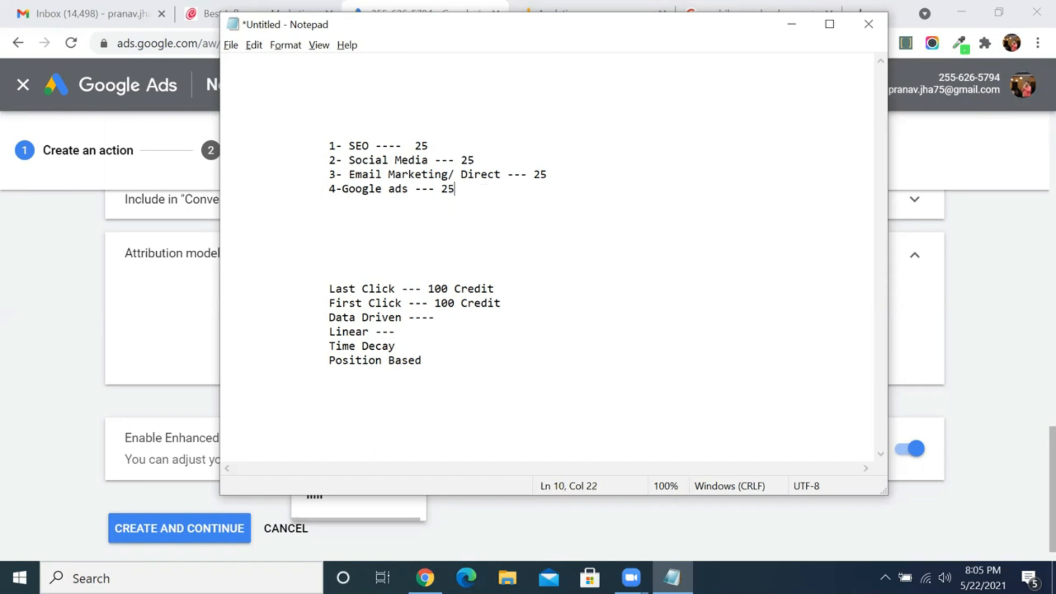
Step: Annotate the Data Driven model with "Google Decided" and the Linear model with "Equal Credit Given"
drag(329, 146, 473, 200)
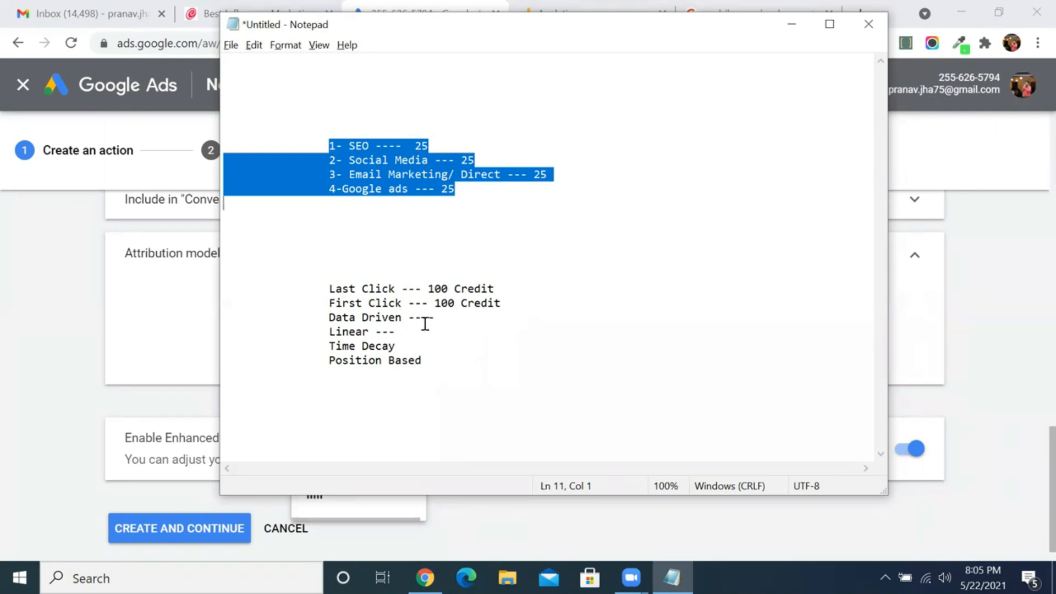
click(462, 316)
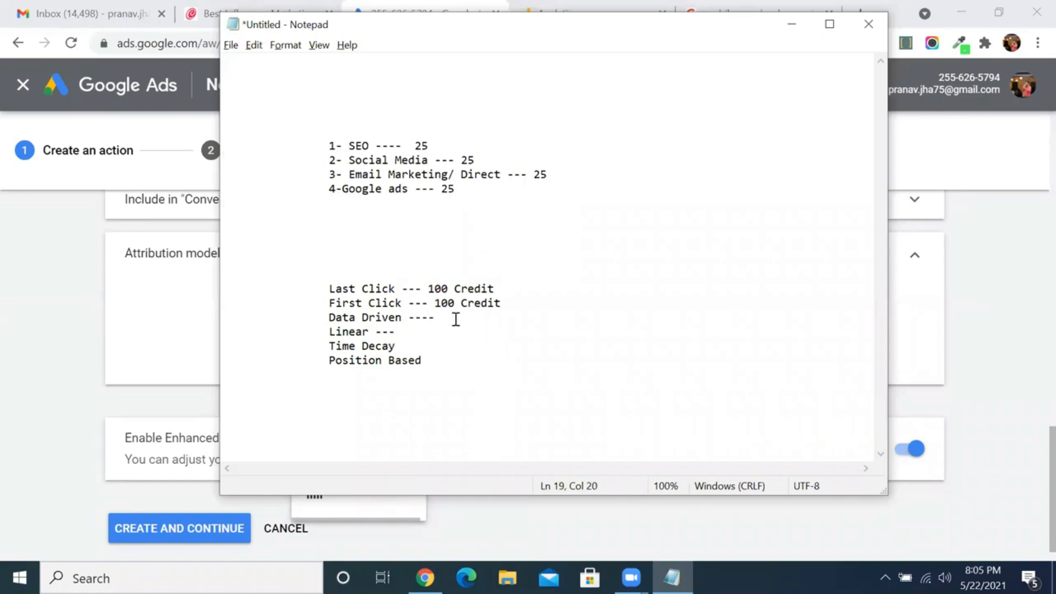
text(G)
key(BackSpace)
text(Google Decided)
click(416, 334)
text(Equal )
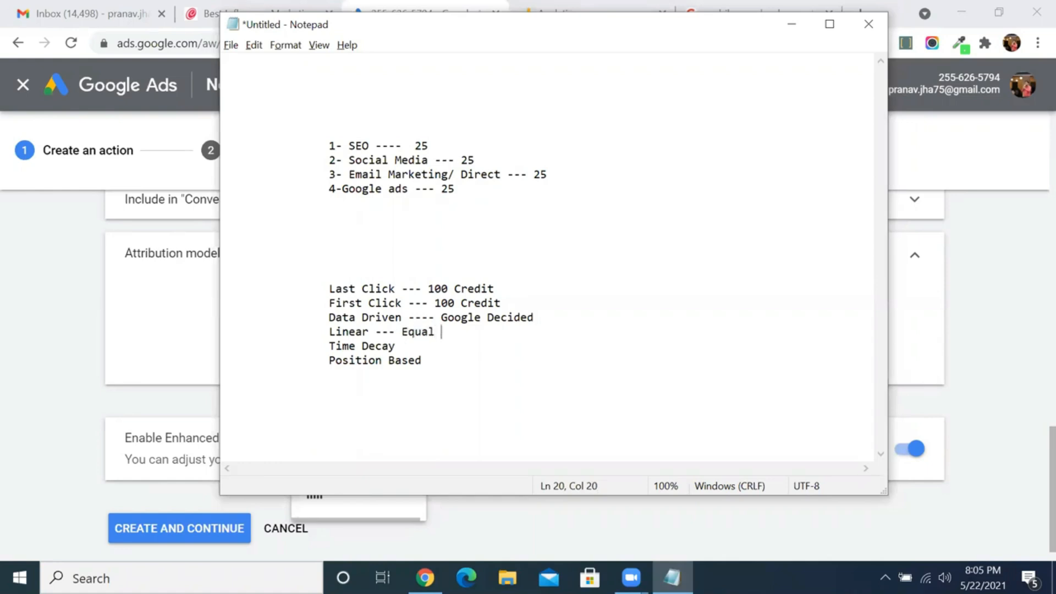
text(Credit Given)
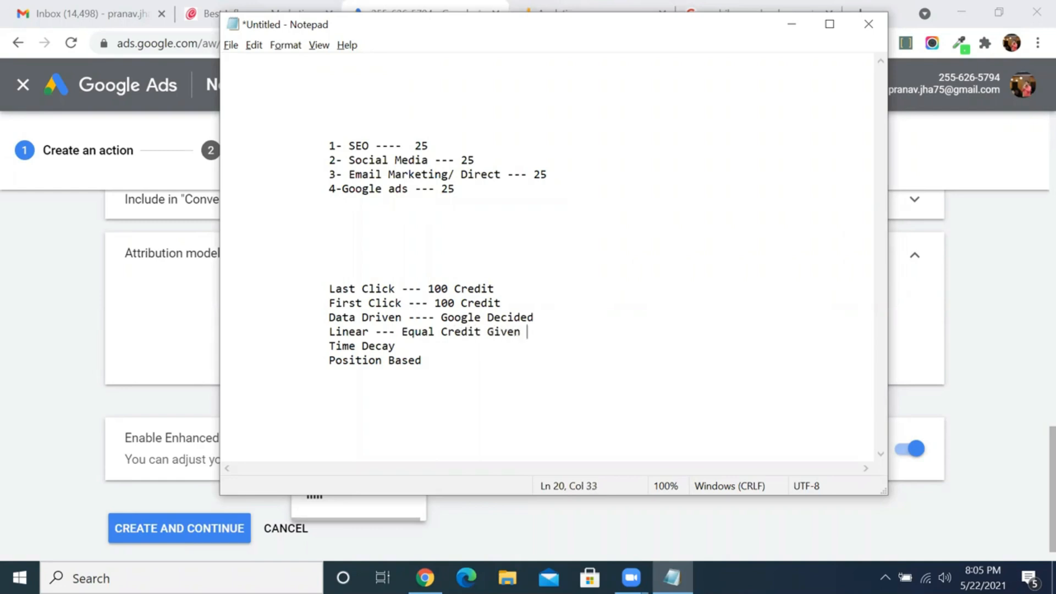
Step: Append "---" to the Time Decay model and set the credits to SEO 10, Social Media 20, Email Marketing/ Direct 30 and Google ads 40
click(421, 348)
text(---)
click(668, 256)
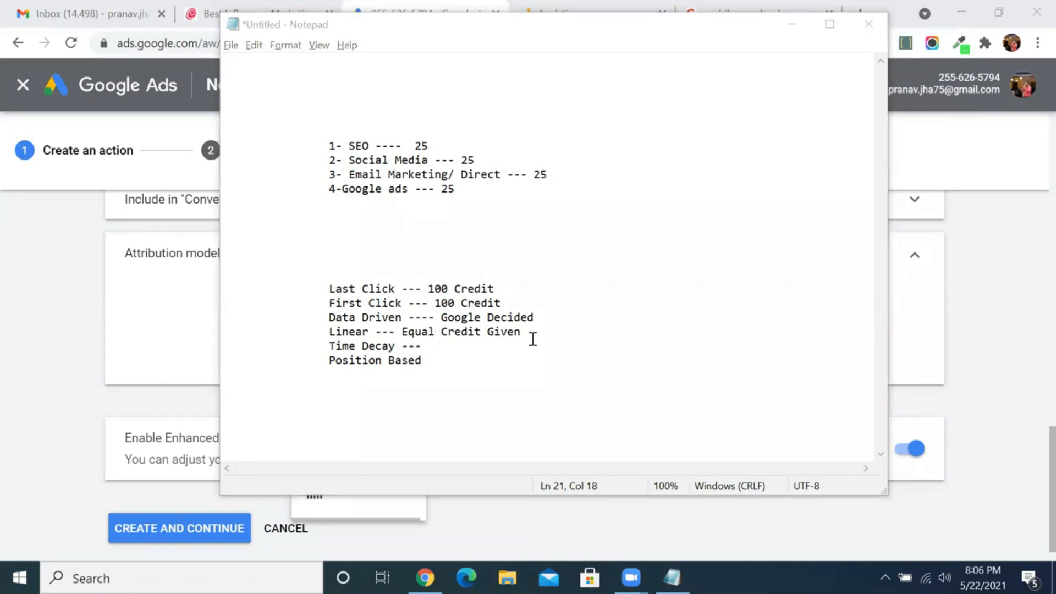
drag(528, 332, 402, 331)
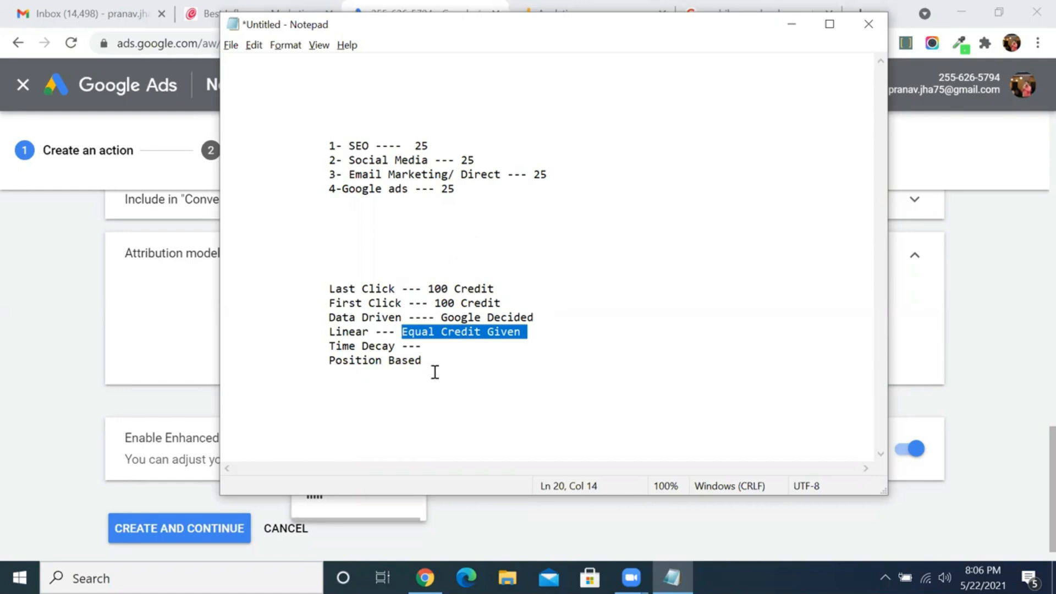
click(441, 349)
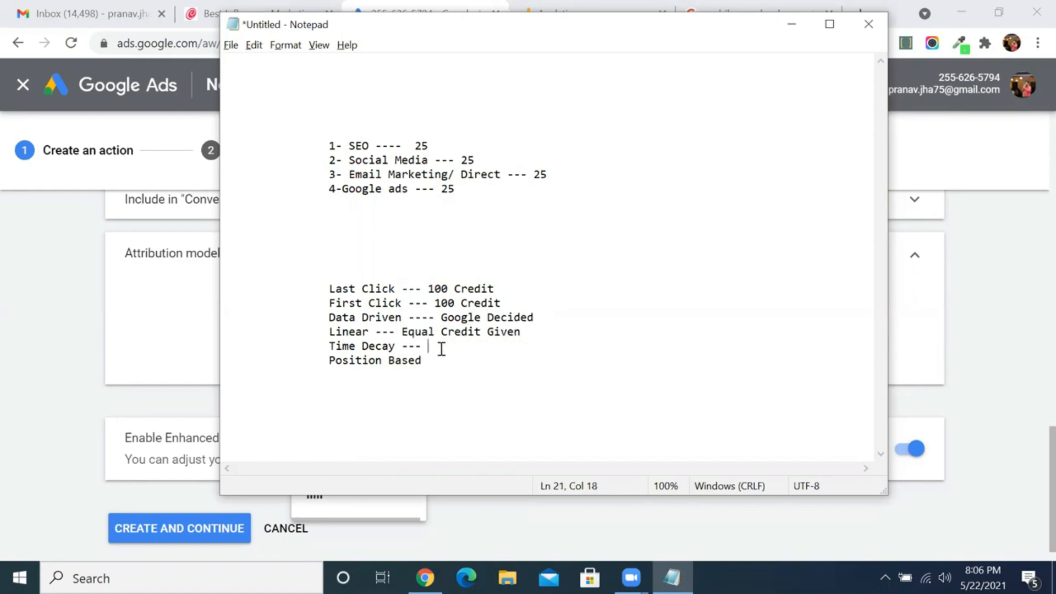
click(432, 145)
key(BackSpace)
key(BackSpace)
text(10)
click(476, 160)
key(BackSpace)
key(BackSpace)
text(20)
click(556, 175)
key(BackSpace)
key(BackSpace)
key(BackSpace)
text(30)
click(471, 183)
key(BackSpace)
key(BackSpace)
text(40)
click(435, 347)
Step: Append "---" to the Position Based model and set the credits to 30 for SEO and Google ads and 20 for Email Marketing/ Direct
click(438, 362)
text(---)
click(433, 147)
key(BackSpace)
key(BackSpace)
text(40)
key(BackSpace)
key(BackSpace)
text(30)
click(458, 192)
key(BackSpace)
key(BackSpace)
text(30)
click(556, 179)
key(BackSpace)
key(BackSpace)
text(20)
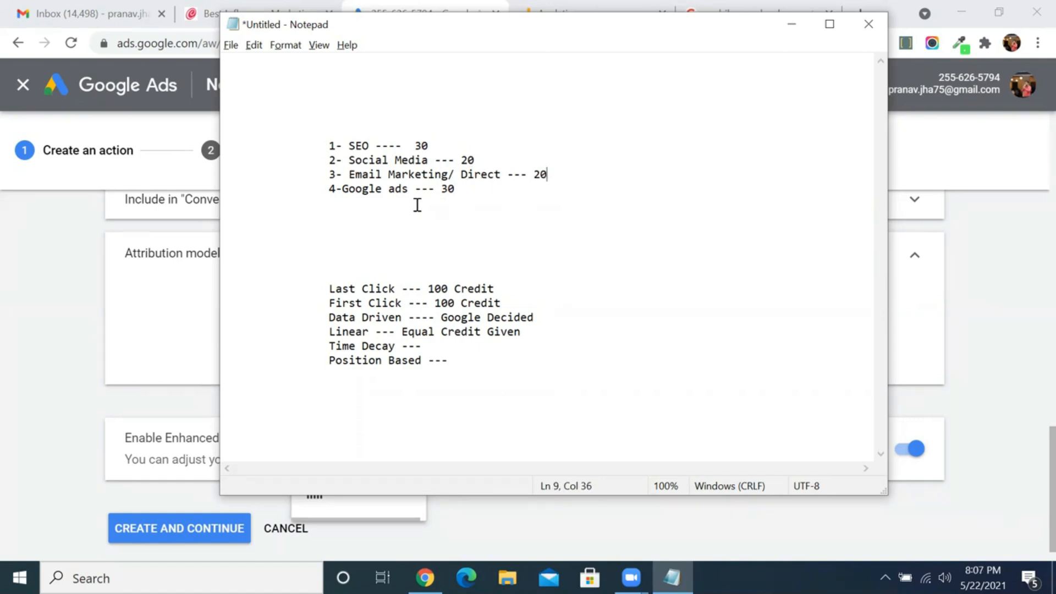
Step: Annotate the Position Based model with "first and Last will be higher credit"
click(464, 362)
text(first and Last will be h)
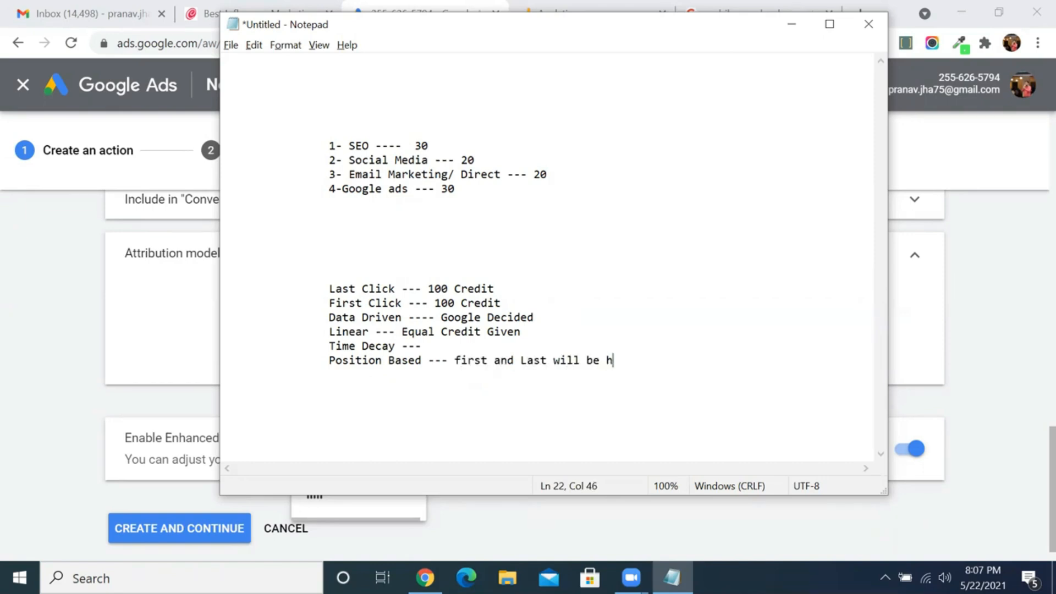
text(igher credit)
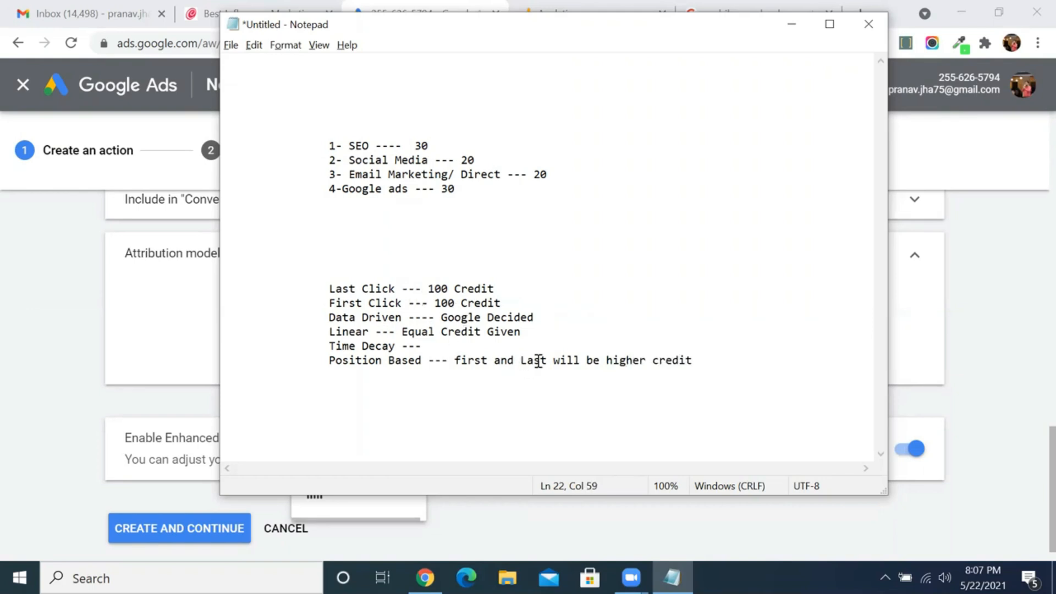
Step: Return to Google Ads, keep the Last click attribution model and turn off Enhanced CPC for the conversion action
click(792, 26)
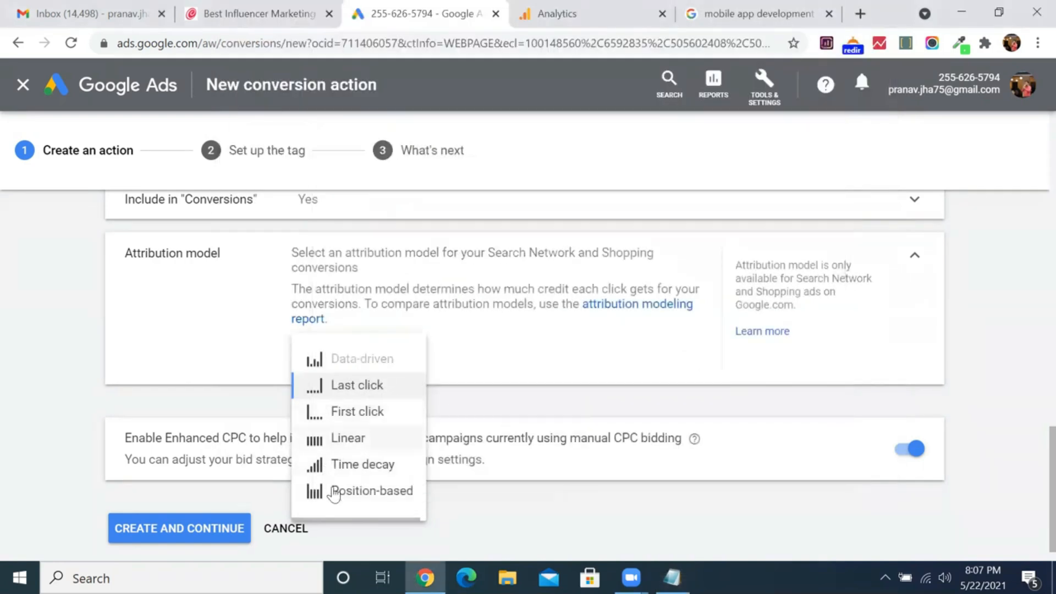
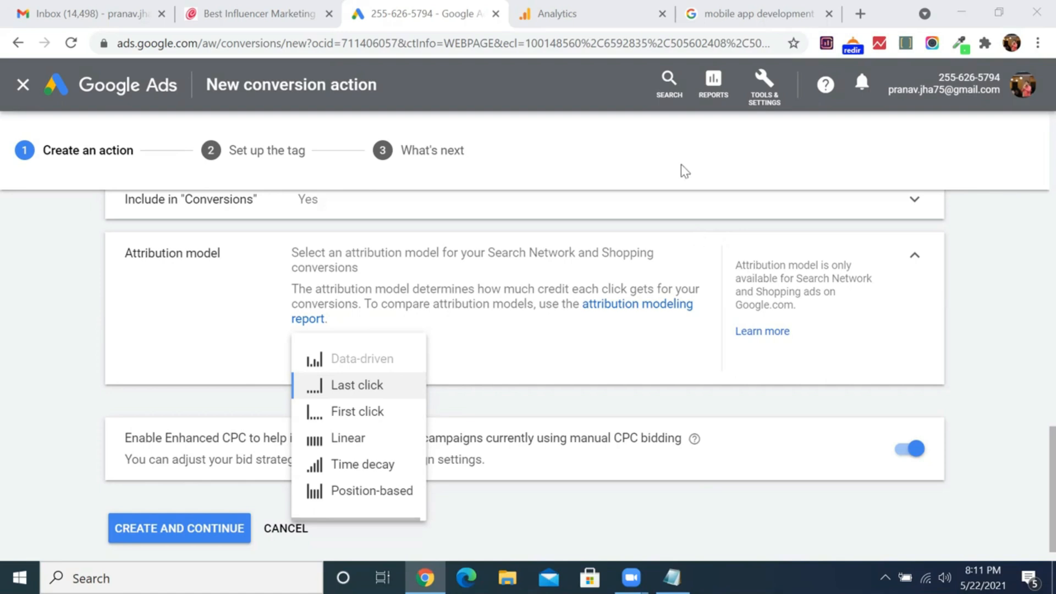
click(560, 378)
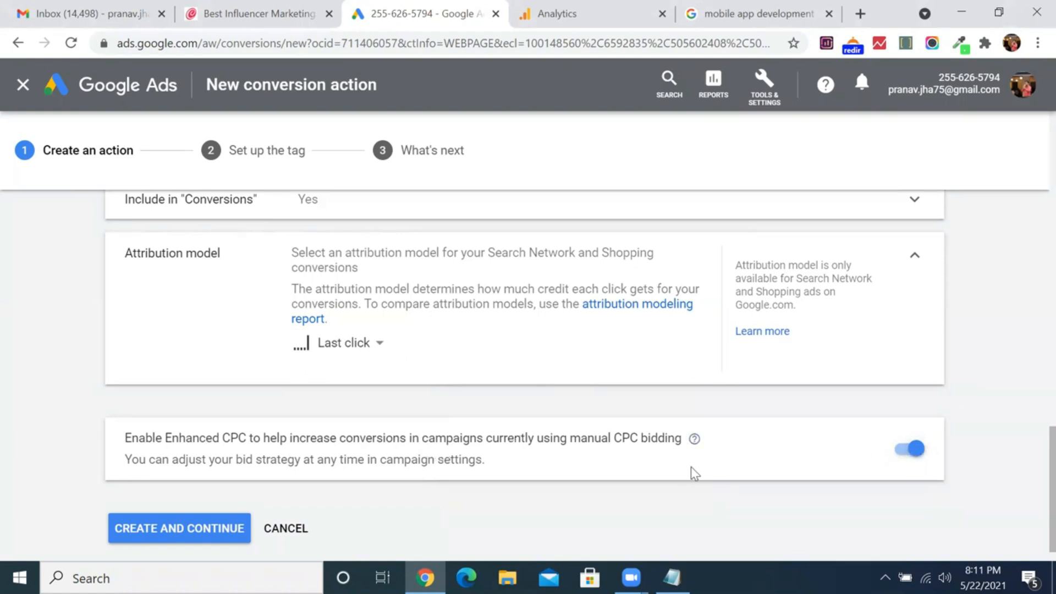
click(907, 452)
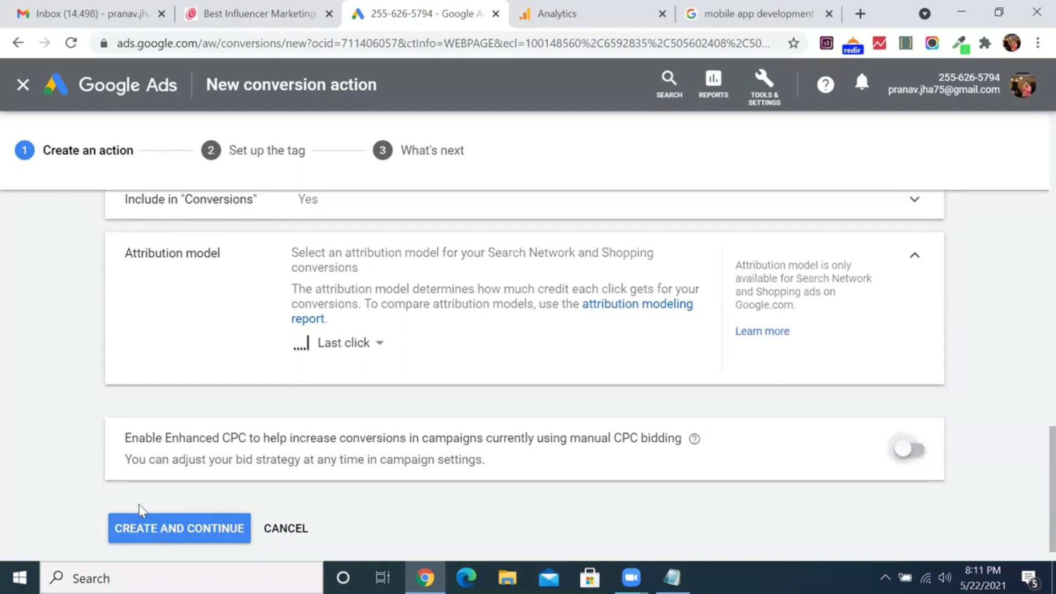
Step: Rename the conversion action to "Submit lead form Celefi Shoutout" and create it
click(178, 527)
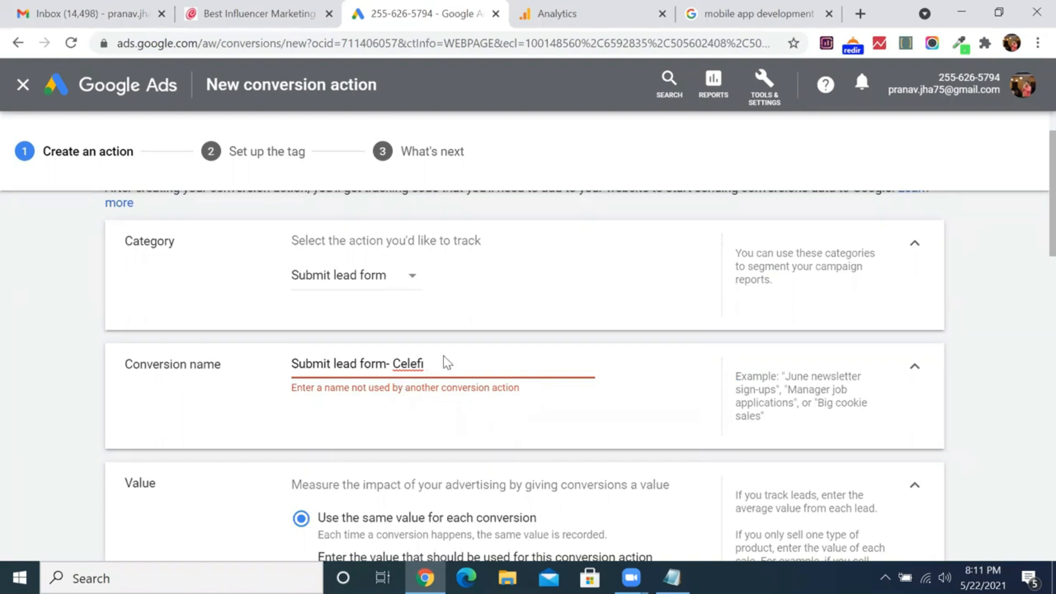
key(BackSpace)
key(BackSpace)
key(BackSpace)
key(BackSpace)
key(BackSpace)
key(BackSpace)
text(Celeb Shoutout)
scroll(432, 457, down, 4)
scroll(431, 456, down, 15)
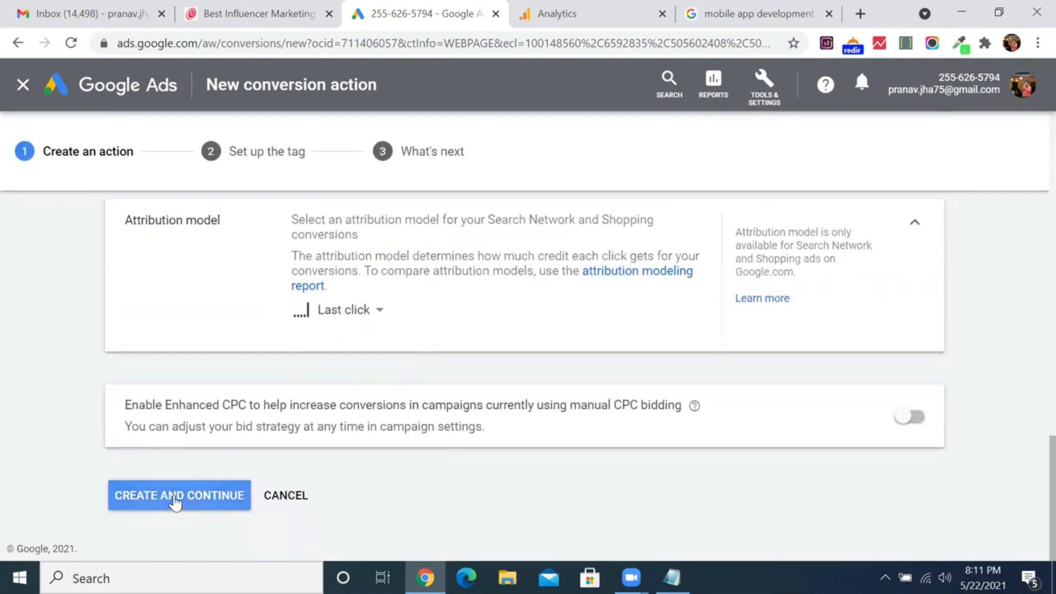
click(175, 503)
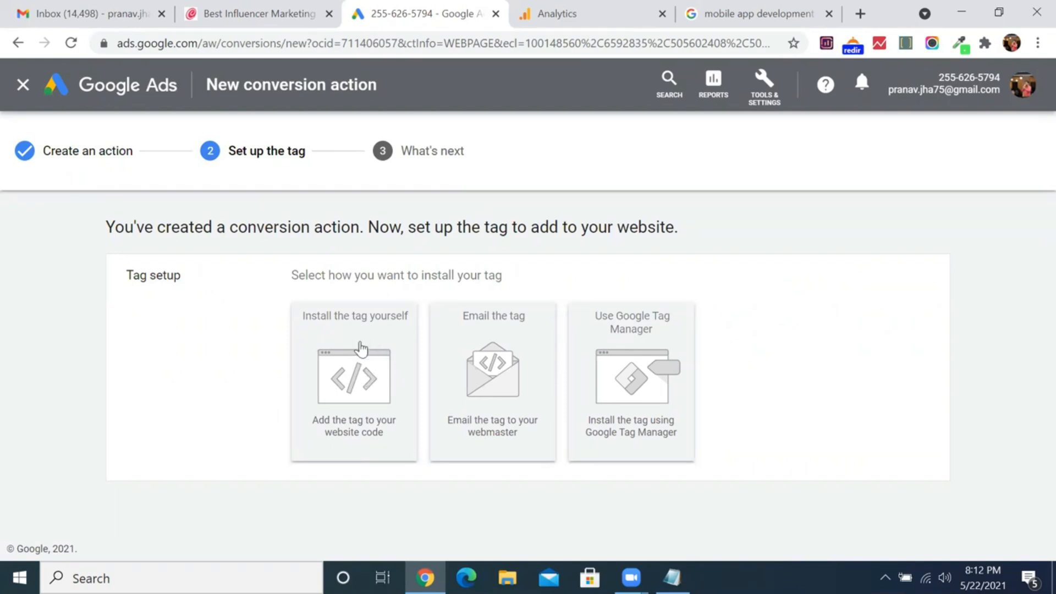
Step: Choose to install the tag yourself and highlight the global site tag and event snippet code
click(369, 385)
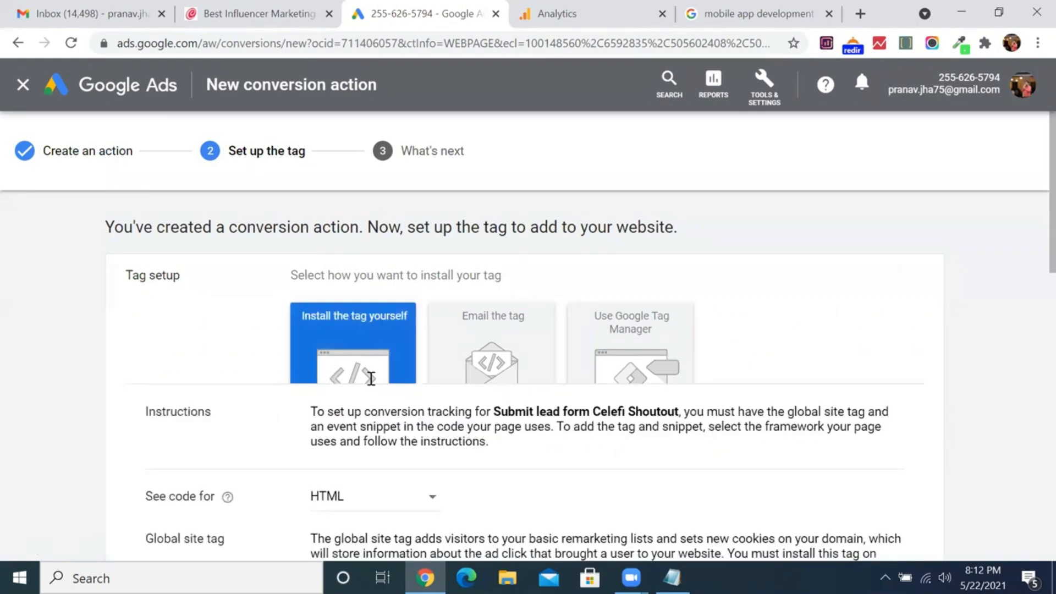
scroll(431, 474, down, 5)
scroll(436, 474, down, 1)
scroll(434, 474, up, 1)
scroll(435, 478, down, 2)
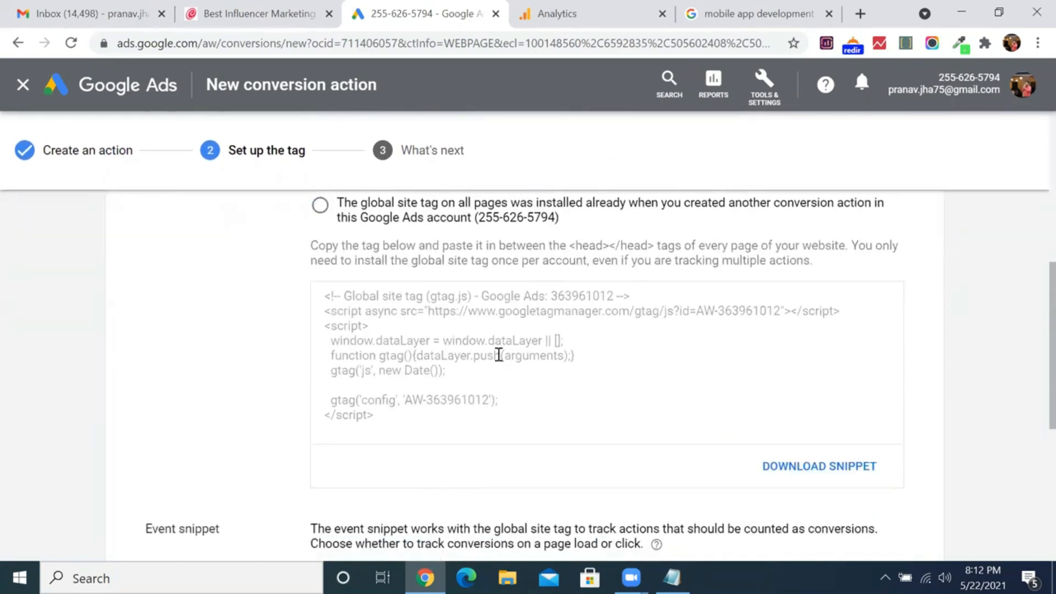
click(456, 358)
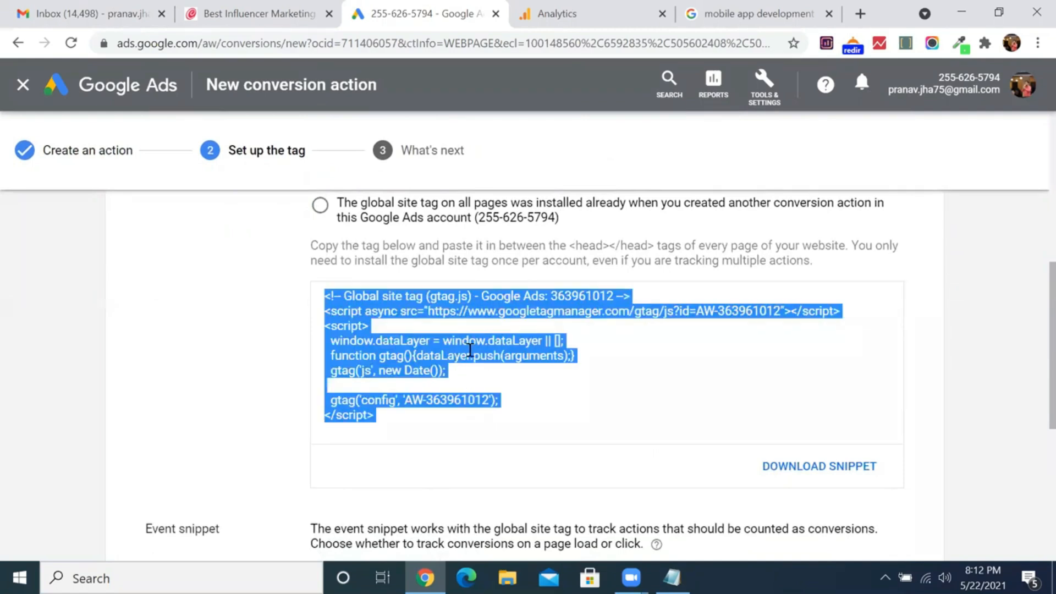
scroll(466, 350, down, 6)
click(382, 368)
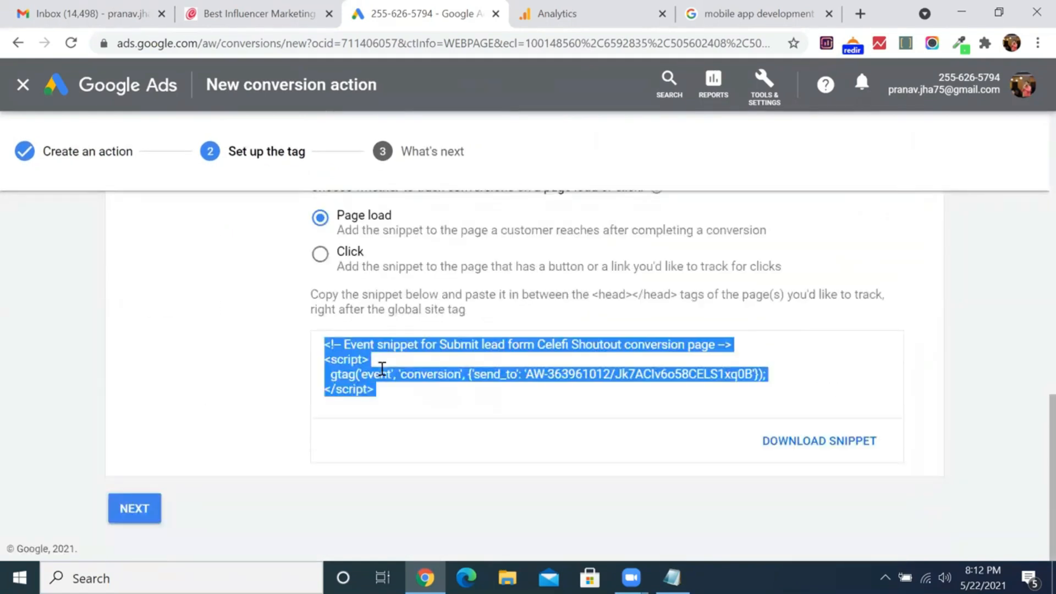
Step: Examine the global site tag code and the instruction on where to paste it in the website's pages
scroll(596, 275, up, 6)
scroll(596, 275, up, 2)
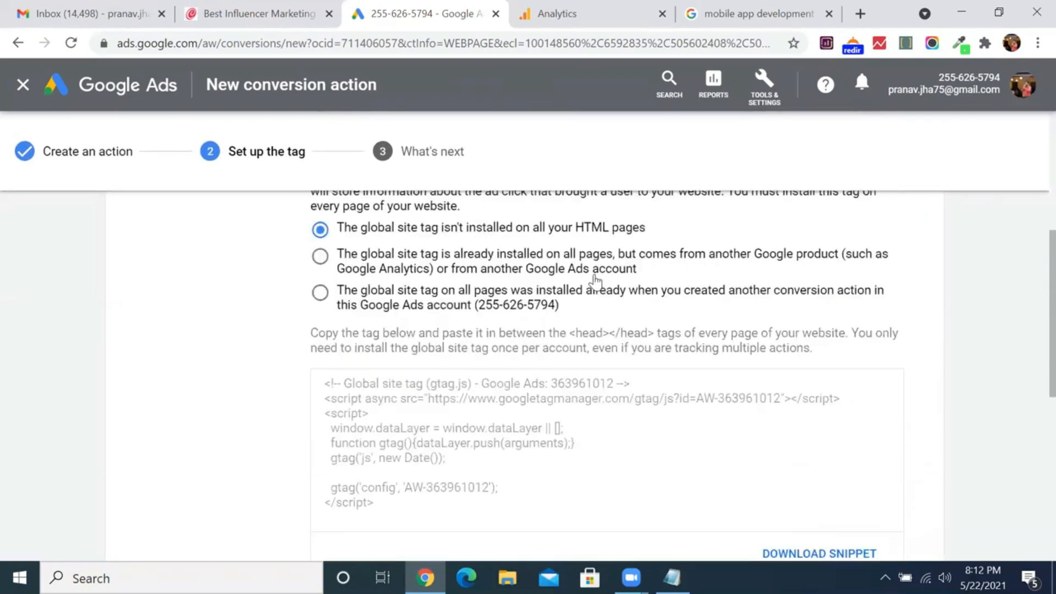
click(403, 418)
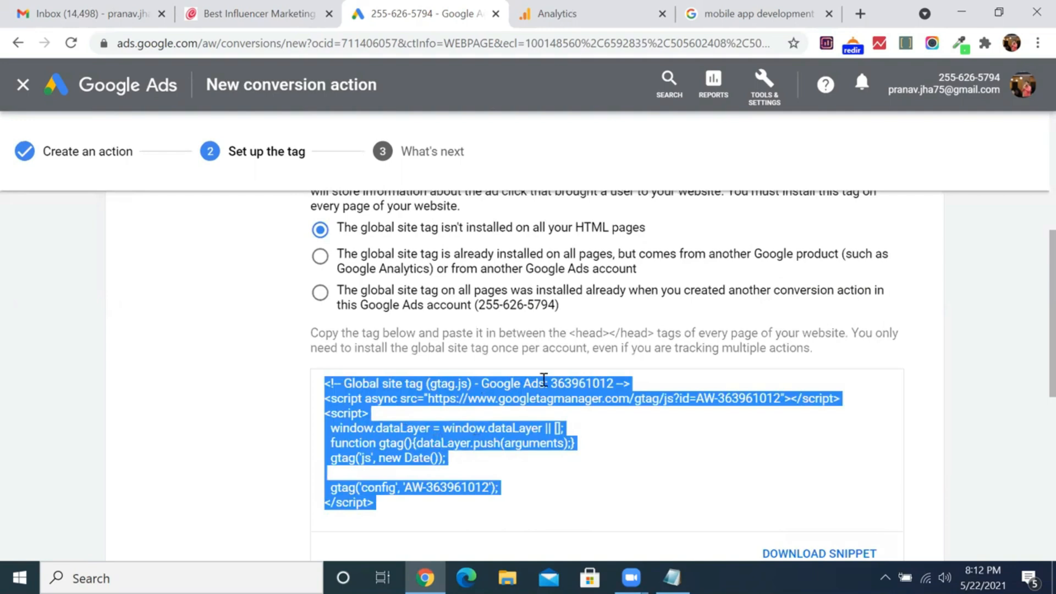
click(572, 337)
drag(312, 333, 718, 334)
click(548, 419)
scroll(548, 419, down, 2)
click(610, 357)
scroll(604, 363, up, 3)
scroll(599, 368, down, 2)
click(484, 407)
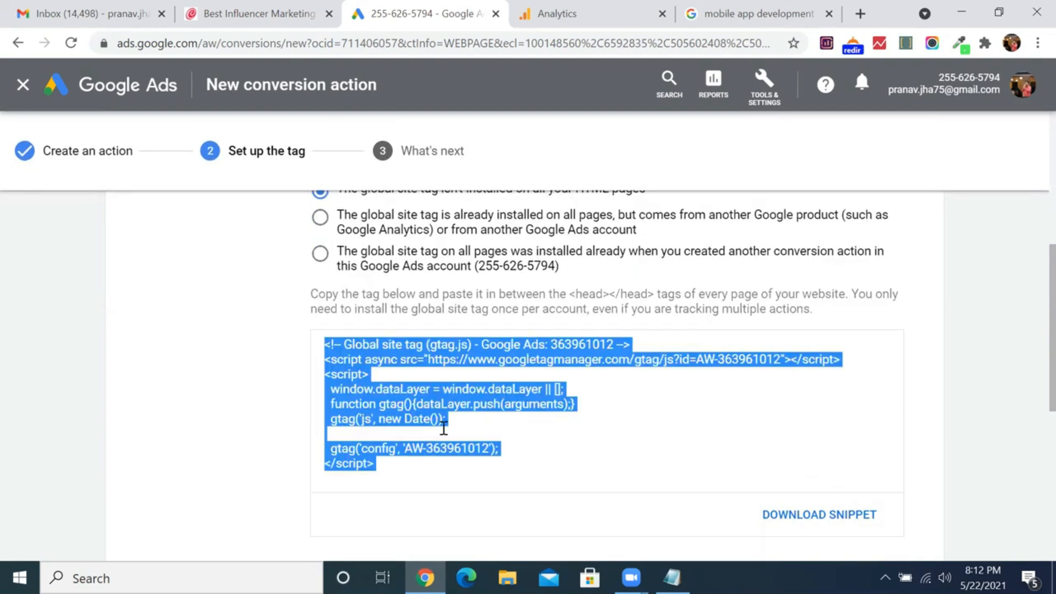
drag(377, 462, 324, 346)
click(461, 420)
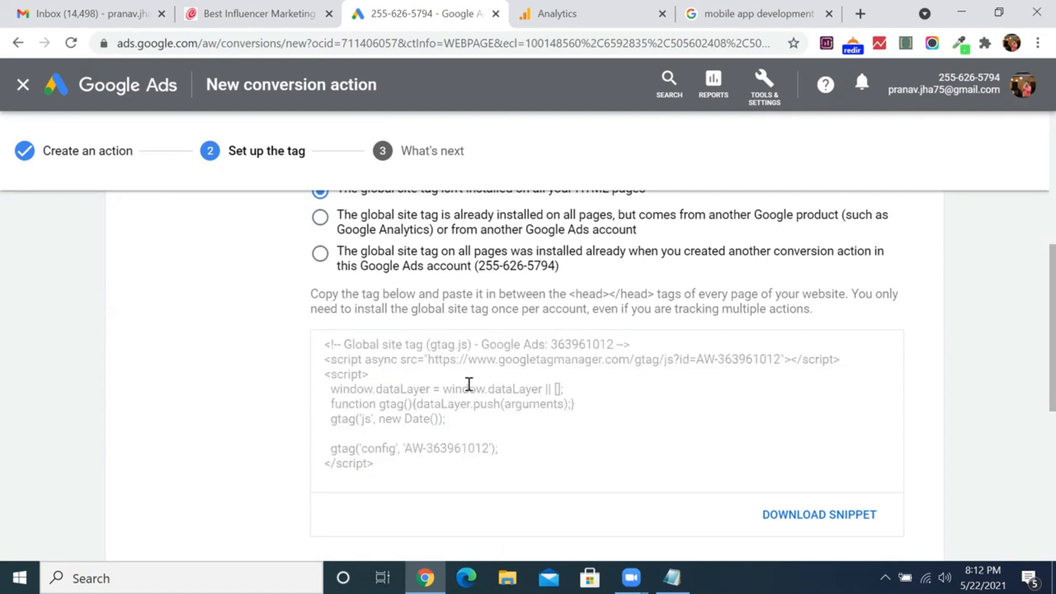
Step: Examine the event snippet code for the conversion page
scroll(477, 424, down, 5)
scroll(475, 420, up, 1)
scroll(440, 412, down, 1)
drag(379, 387, 318, 345)
Step: On Celefi's brand promotion page, submit a test enquiry with a name, e-mail address, mobile number and the message "Hi"
click(261, 10)
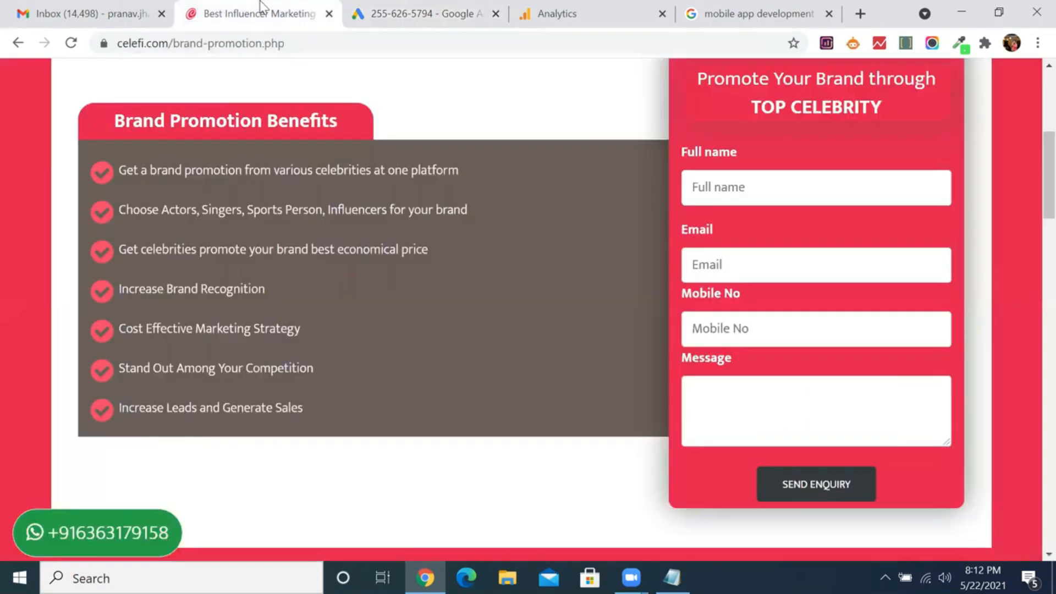
scroll(536, 273, up, 6)
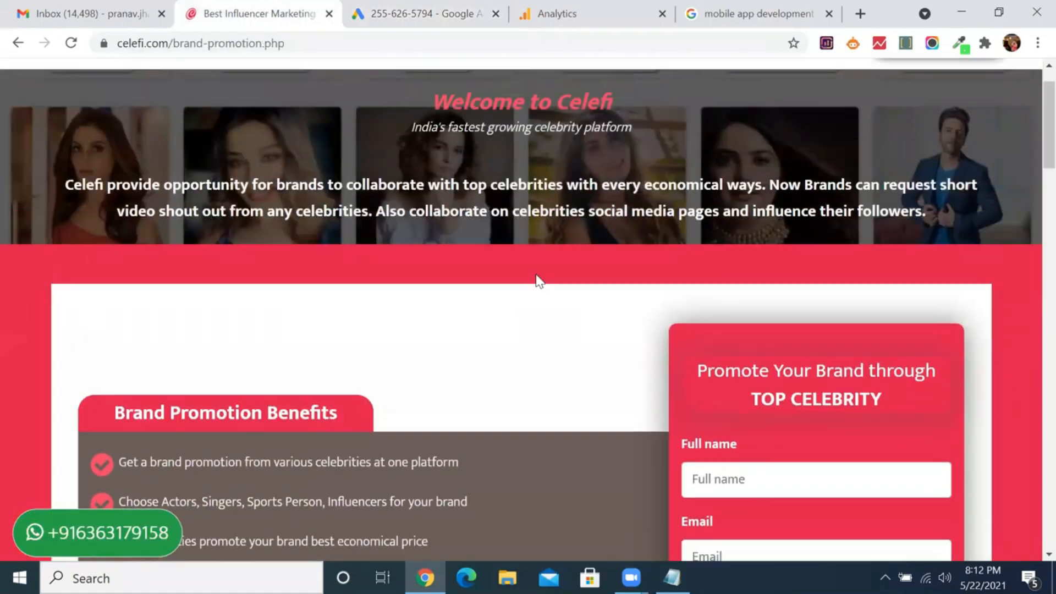
scroll(536, 272, down, 4)
scroll(537, 278, down, 8)
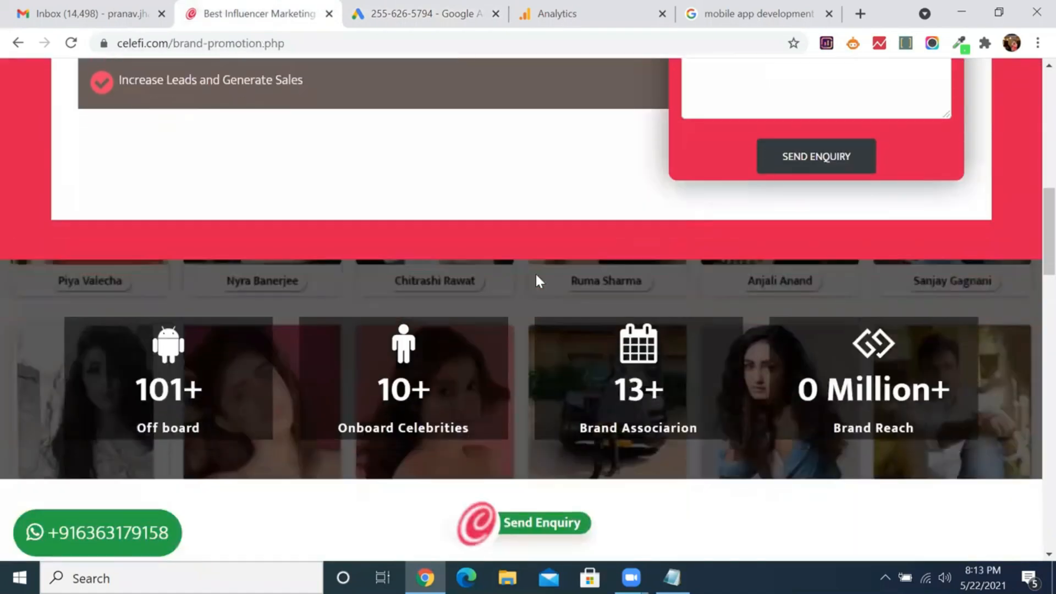
scroll(537, 278, up, 7)
scroll(536, 272, down, 1)
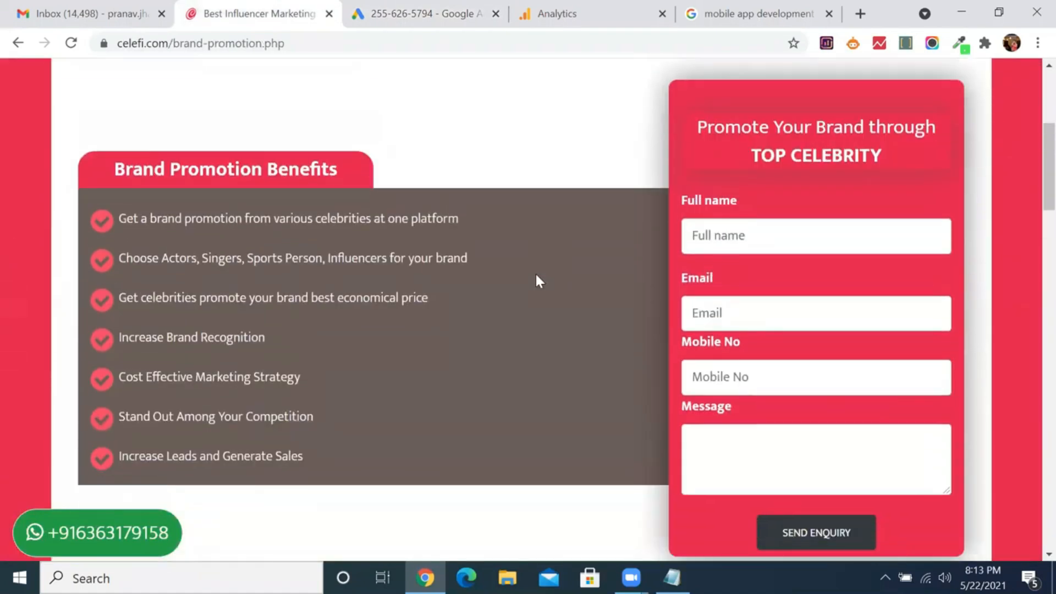
click(758, 241)
key(Down)
key(Return)
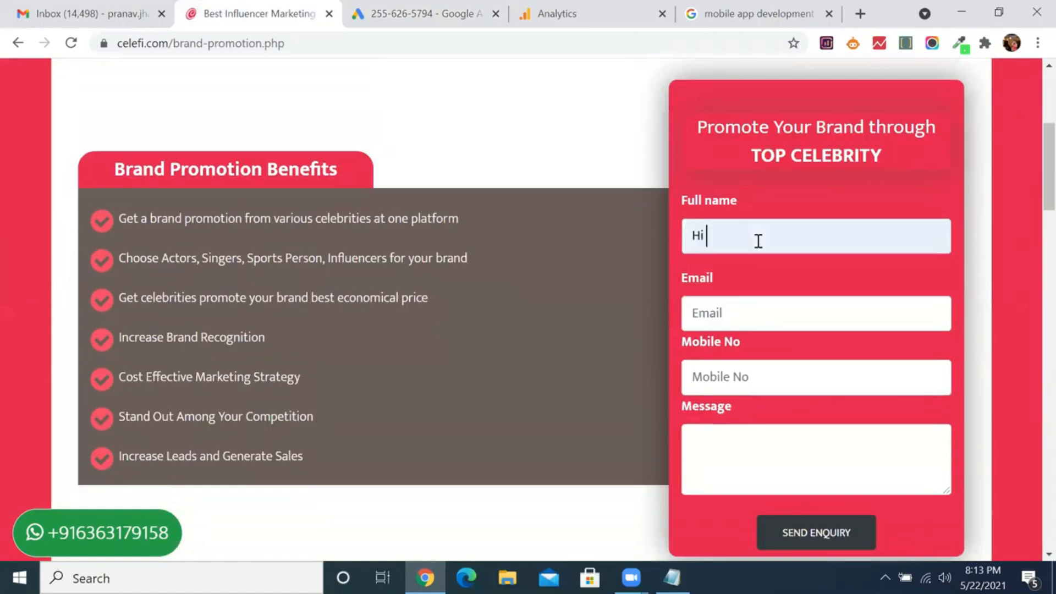
click(738, 308)
click(740, 353)
click(738, 374)
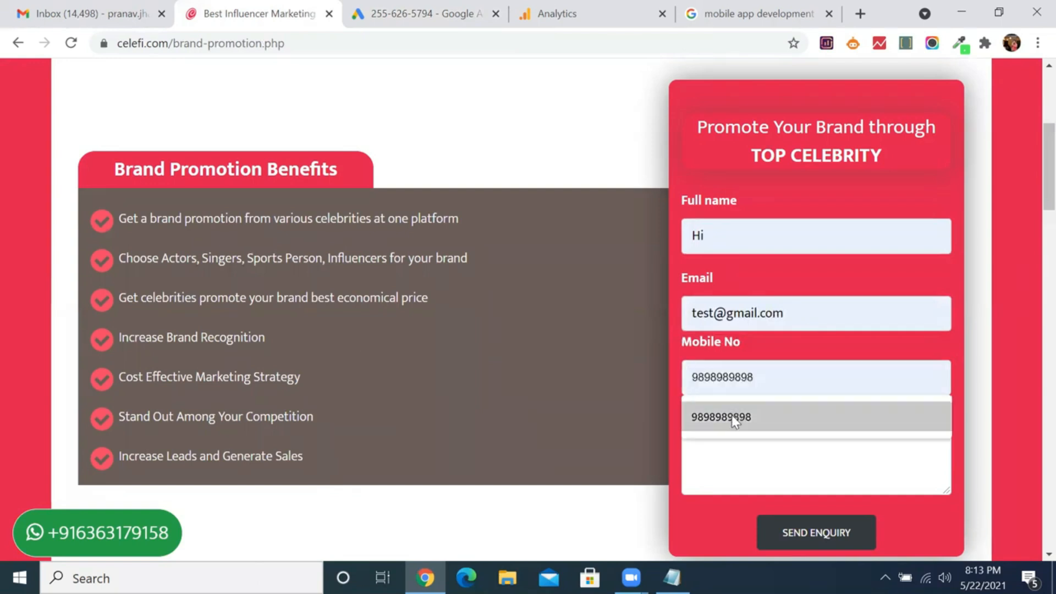
click(734, 417)
click(712, 448)
text(Hi)
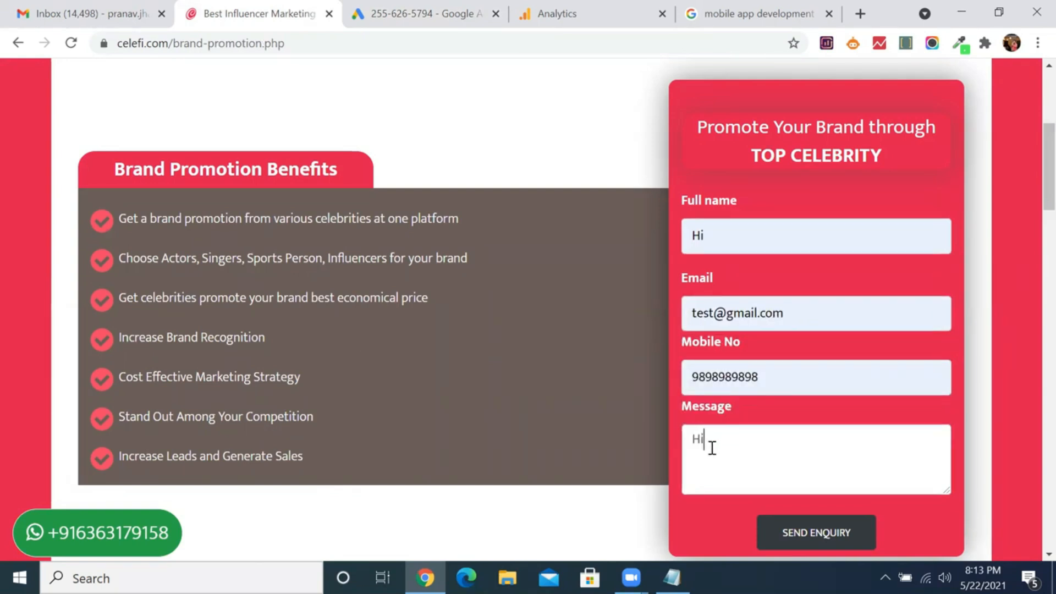
click(806, 529)
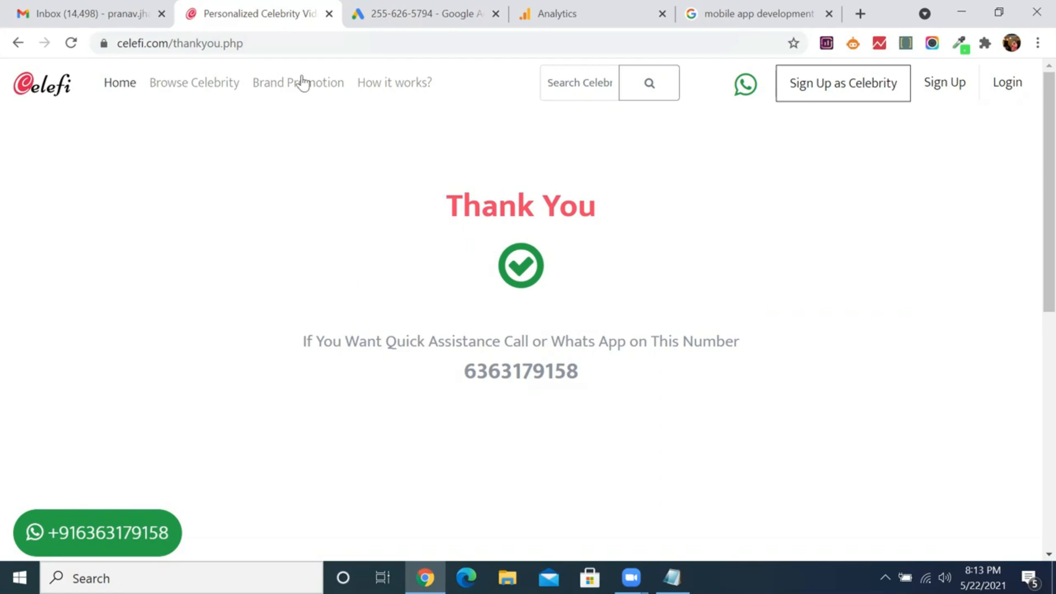
Step: Return to the Google Ads tag setup, highlight the Event snippet heading and review the page-load snippet code
click(421, 10)
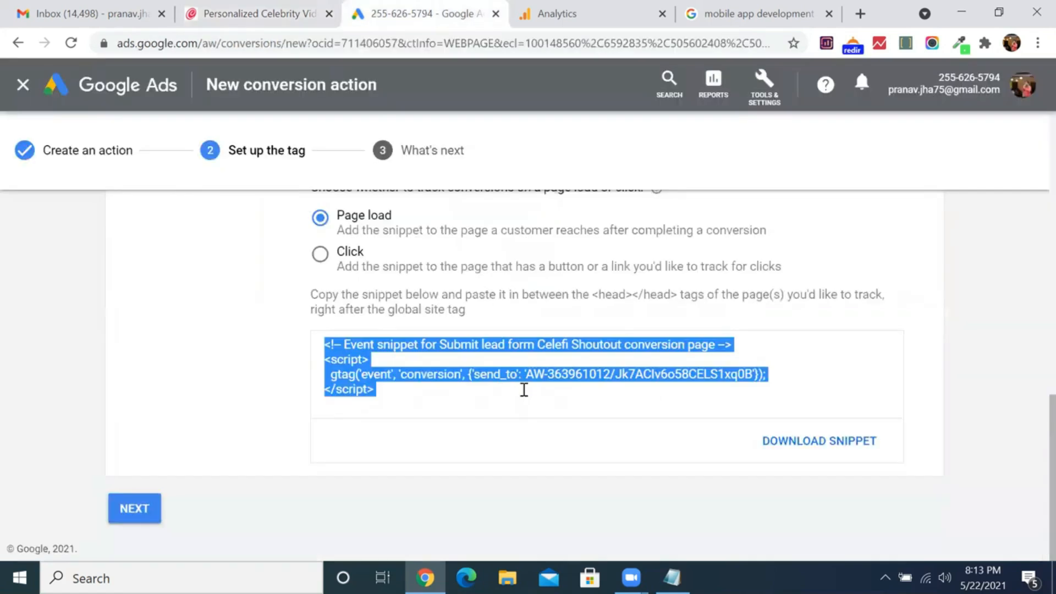
scroll(523, 392, up, 2)
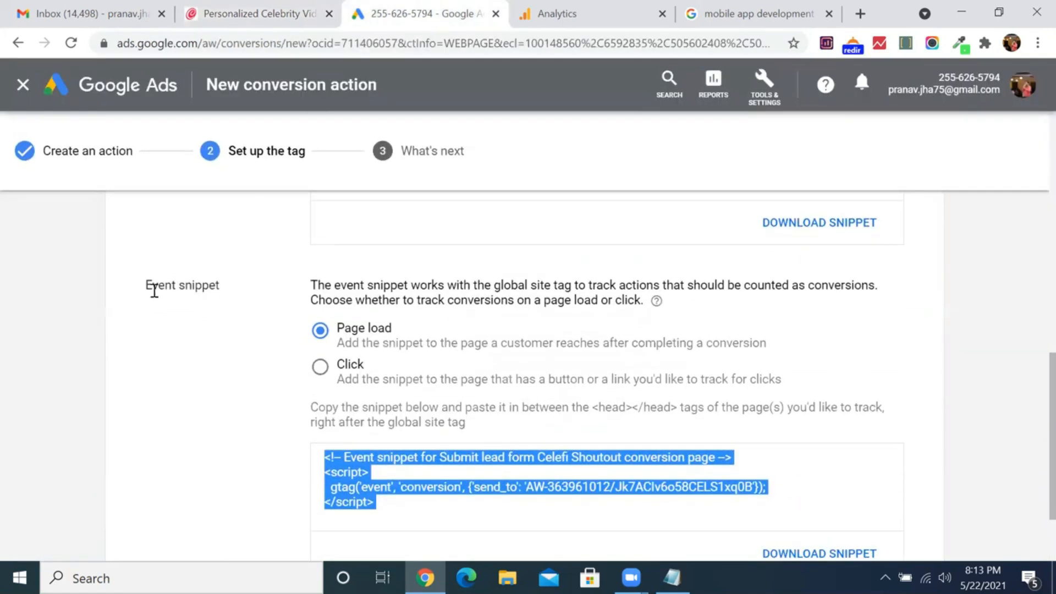
drag(146, 284, 244, 290)
scroll(512, 396, down, 2)
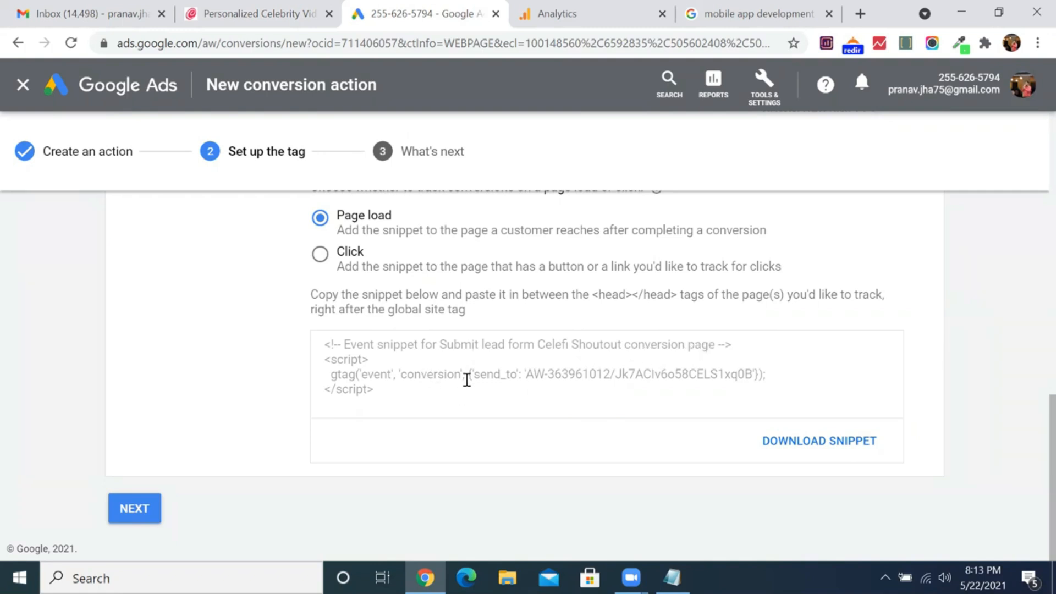
Step: Look through Celefi's thank-you page from the message down to the footer as the page for the event snippet
click(283, 12)
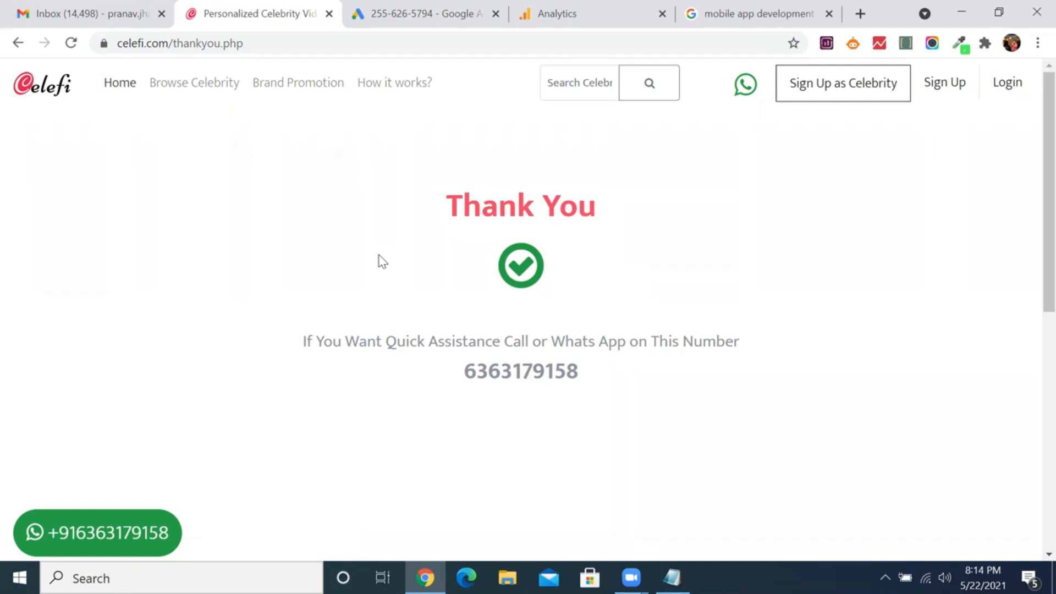
scroll(383, 261, down, 7)
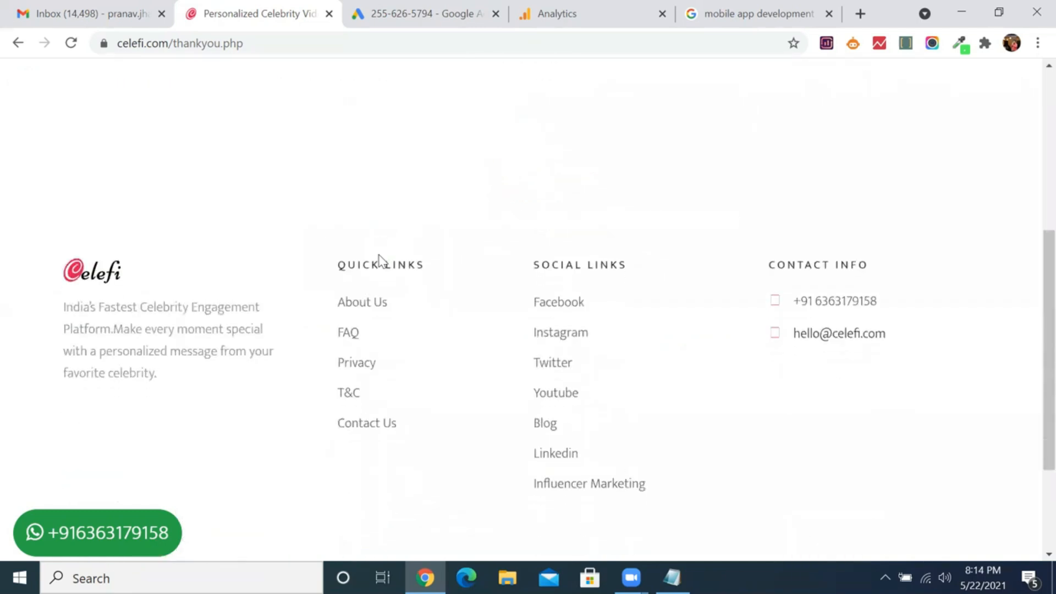
scroll(380, 261, up, 7)
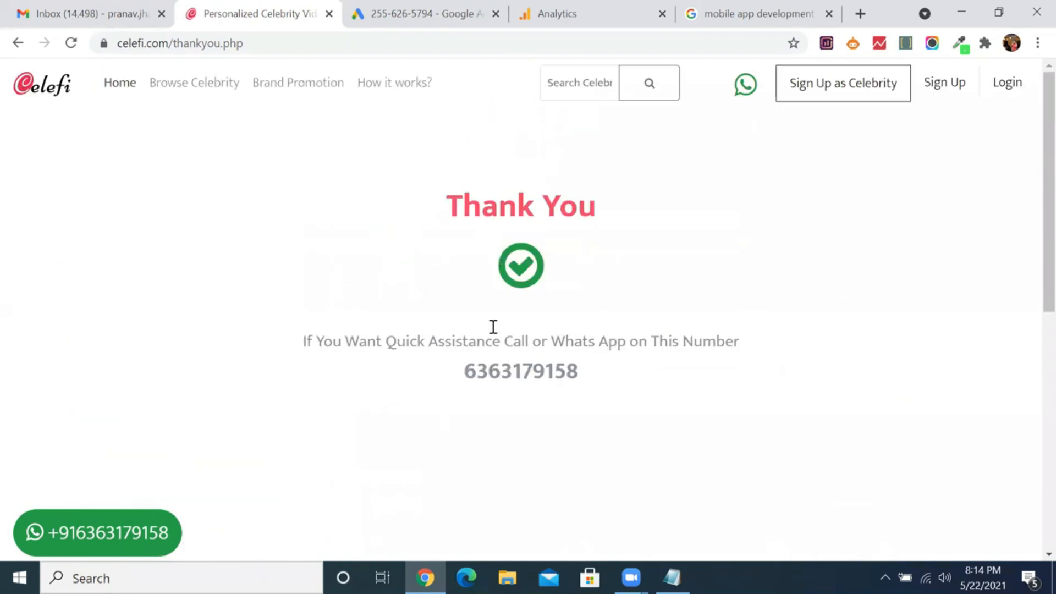
scroll(429, 318, down, 6)
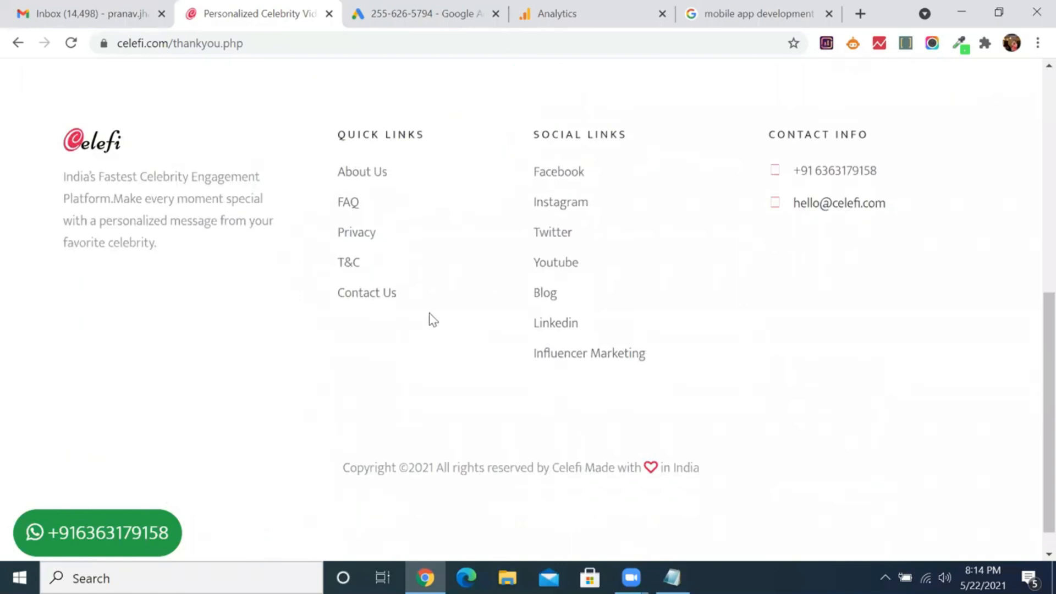
scroll(429, 317, up, 6)
Step: Finish setting up the Submit lead form Celefi Shoutout conversion action in Google Ads and return to the conversion actions list
click(429, 13)
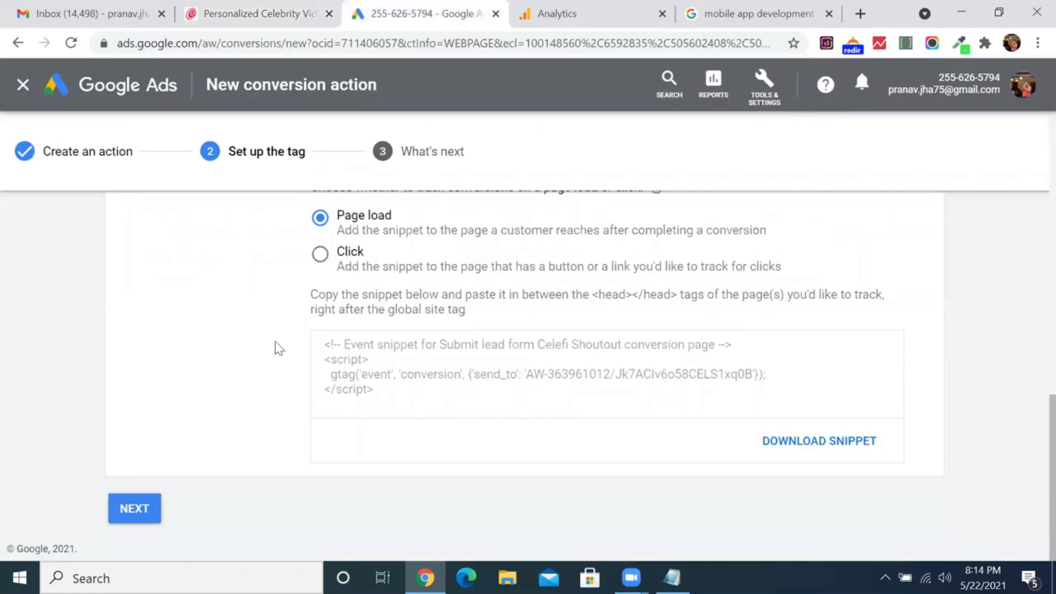
click(130, 516)
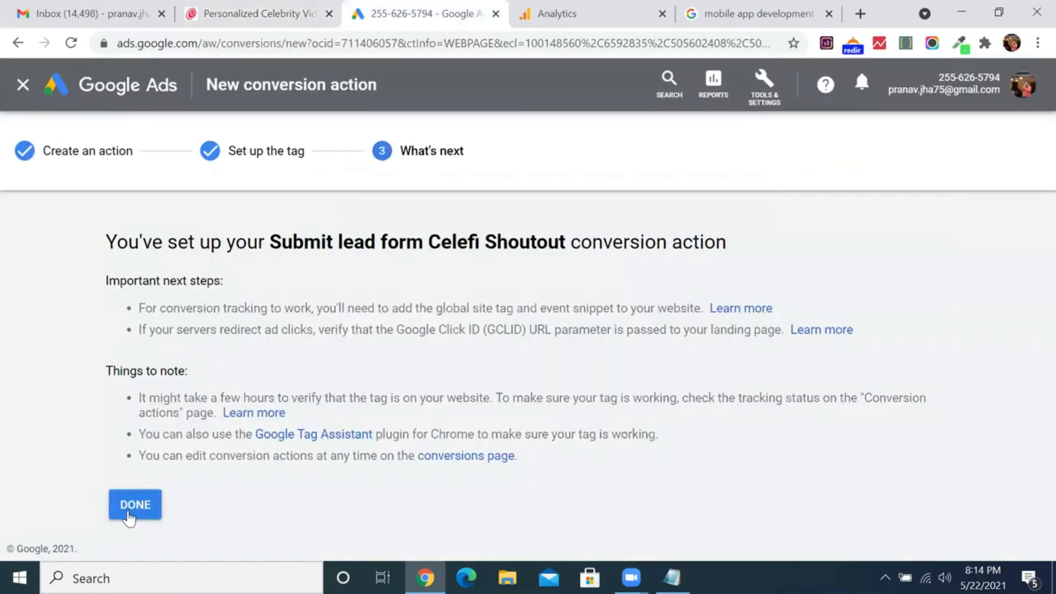
click(145, 511)
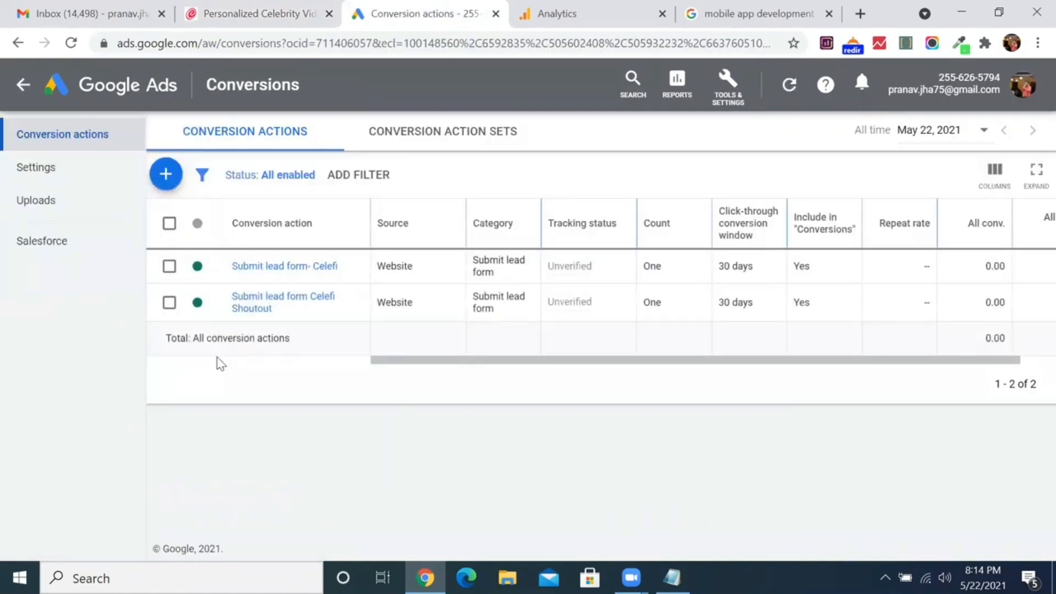
Step: Revisit Celefi's thank-you page, and check the tracking status explanation for the Submit lead form Celefi Shoutout conversion action
click(287, 5)
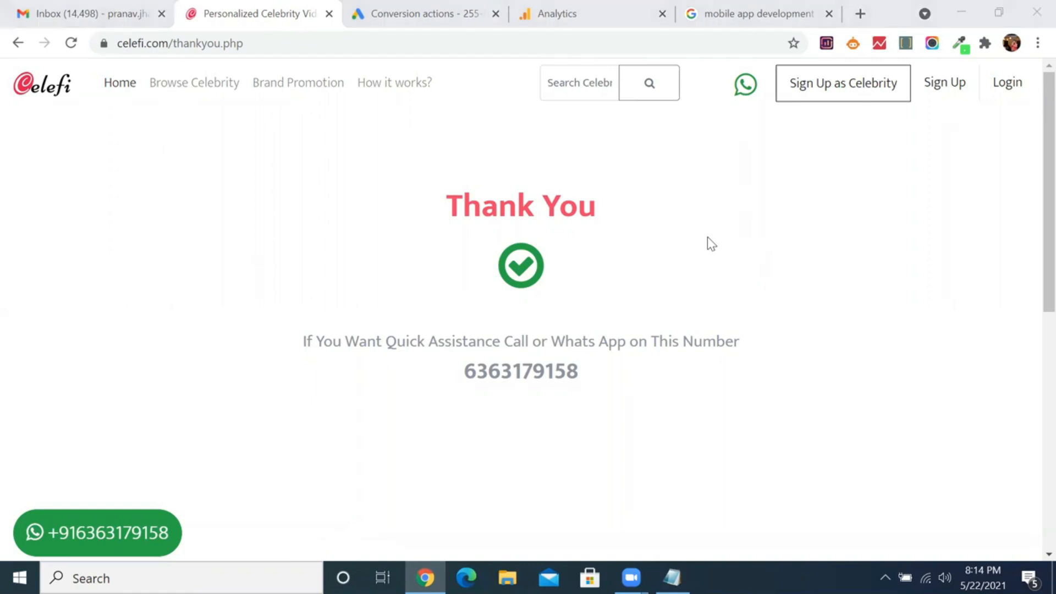
click(425, 11)
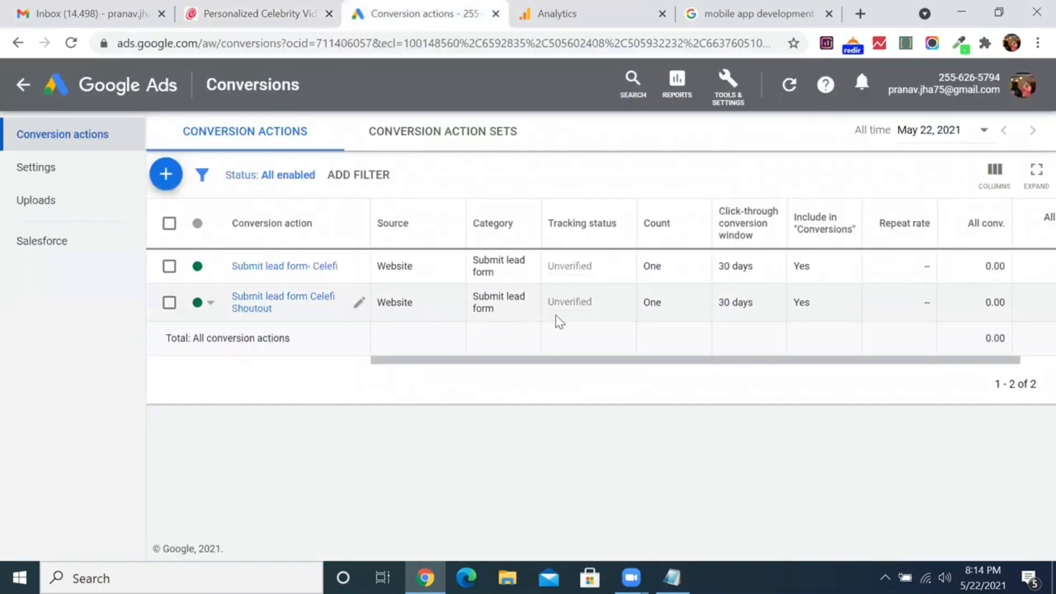
mouse_move(584, 310)
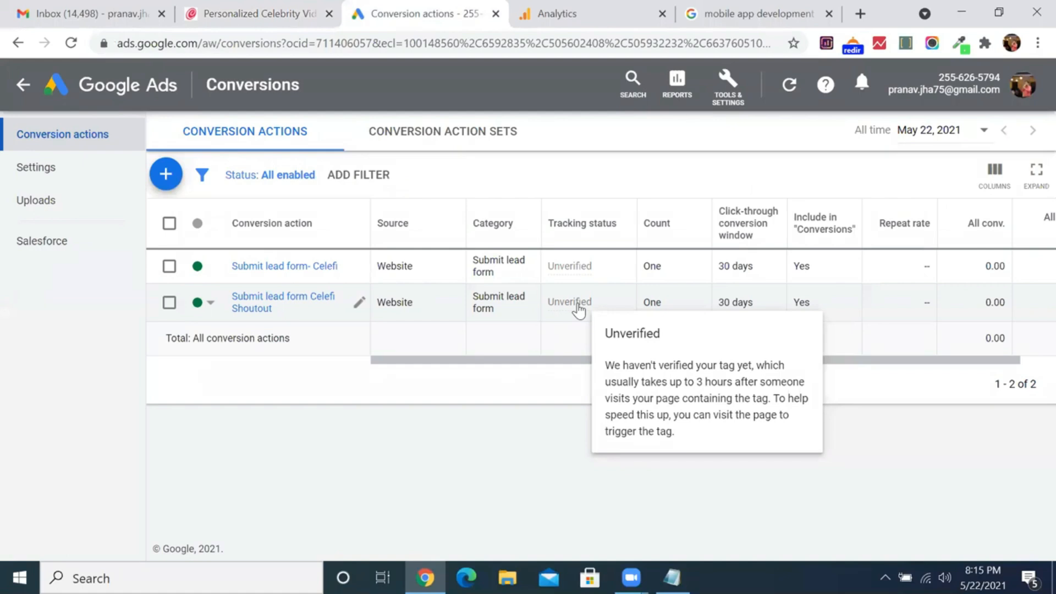
Step: Start another new conversion action and choose phone calls as the kind of conversion to track
click(167, 175)
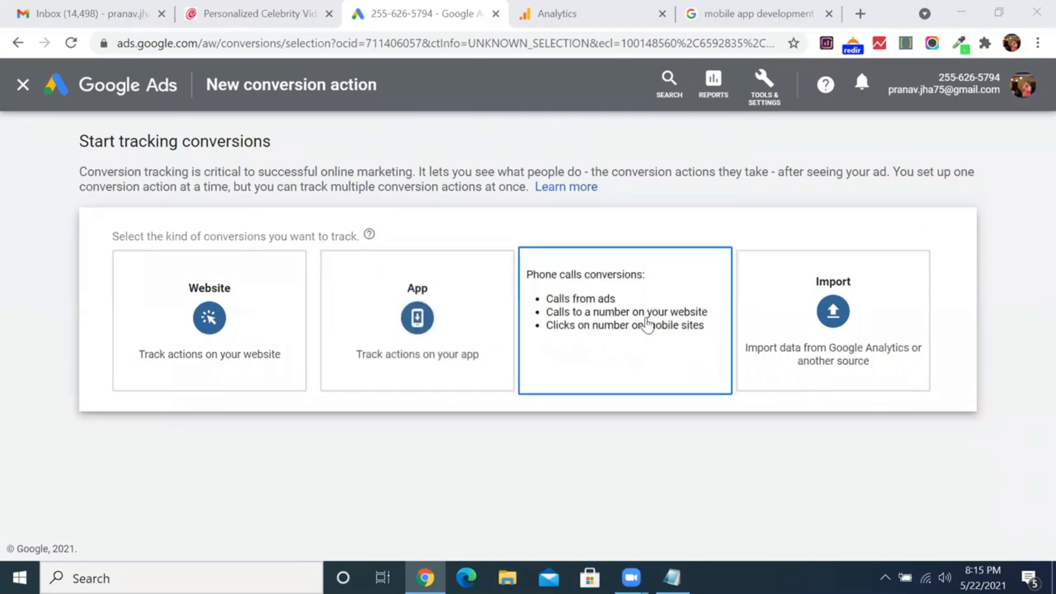
click(625, 322)
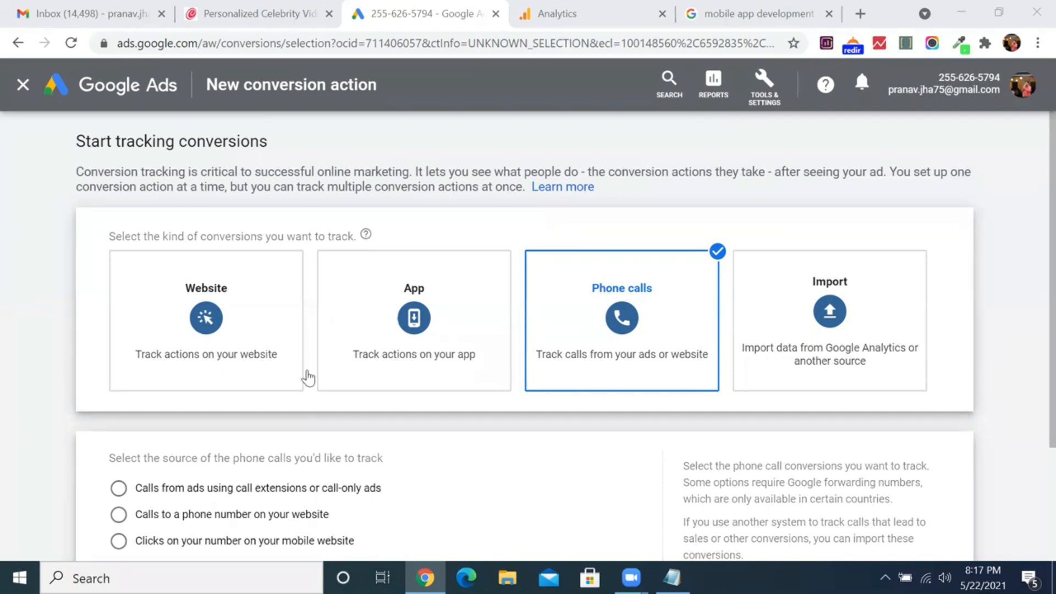
mouse_move(160, 322)
scroll(327, 411, down, 2)
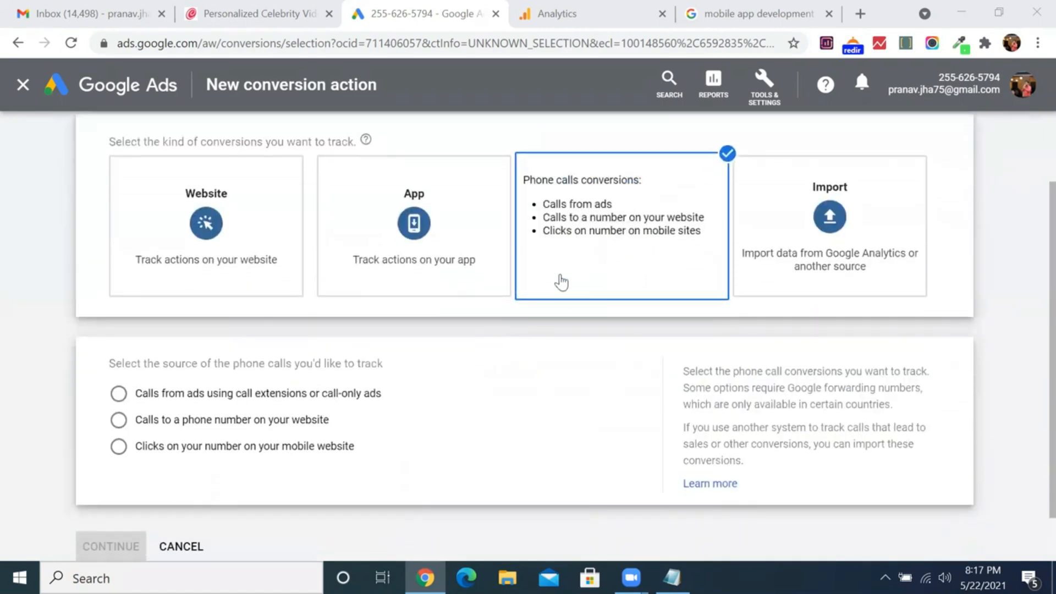
scroll(502, 421, down, 1)
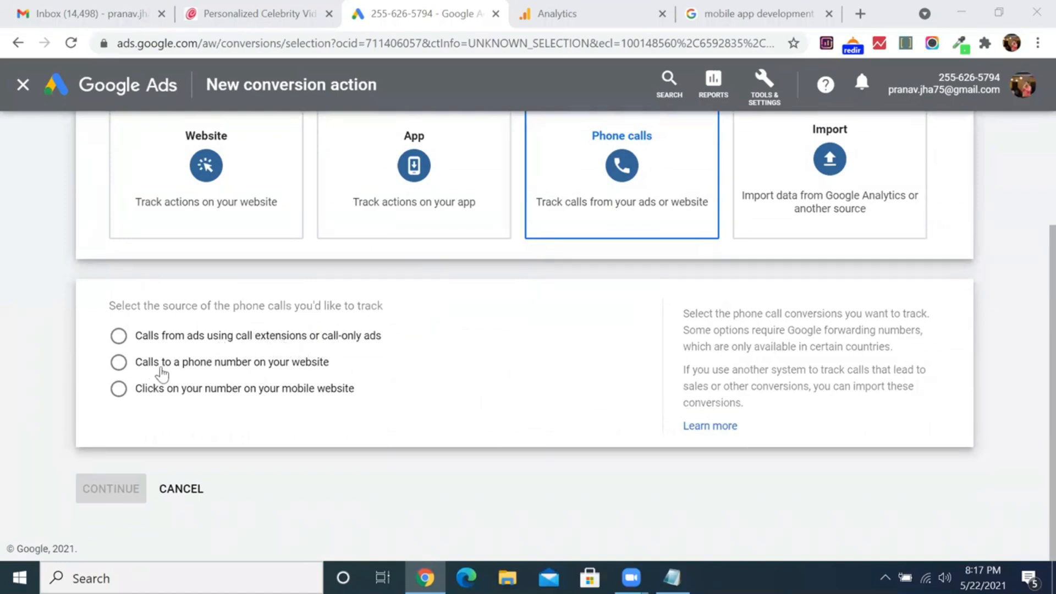
Step: Select calls to a phone number on your website as the source of the phone calls to track
click(118, 363)
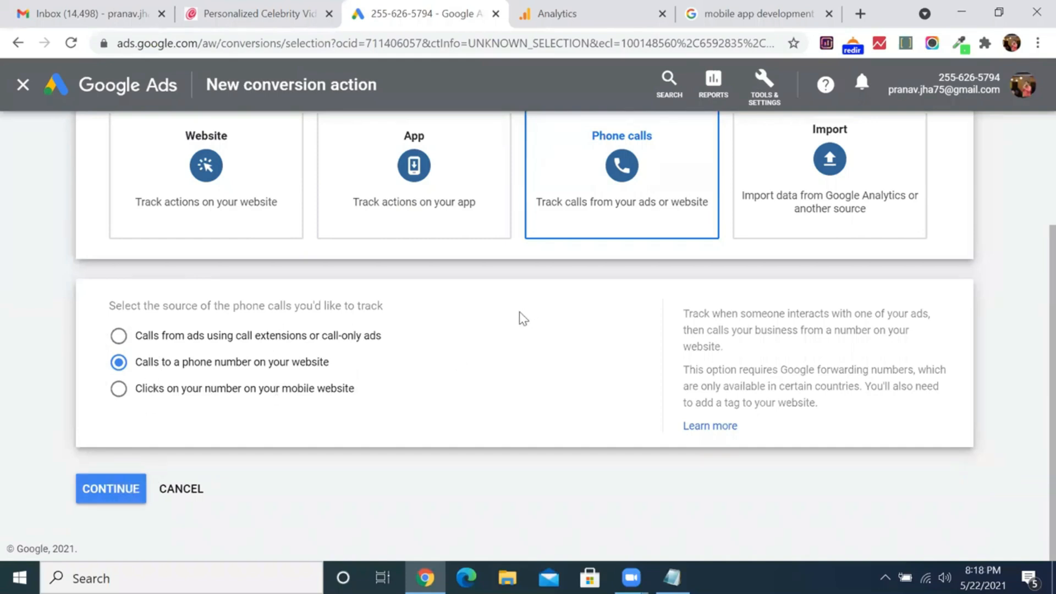
scroll(550, 316, up, 1)
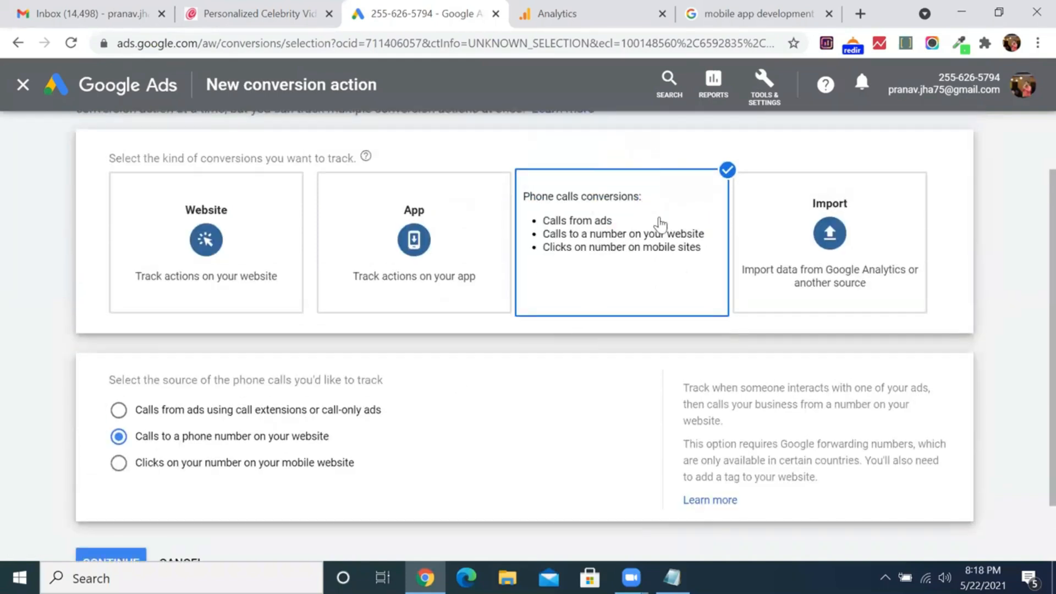
scroll(316, 404, down, 1)
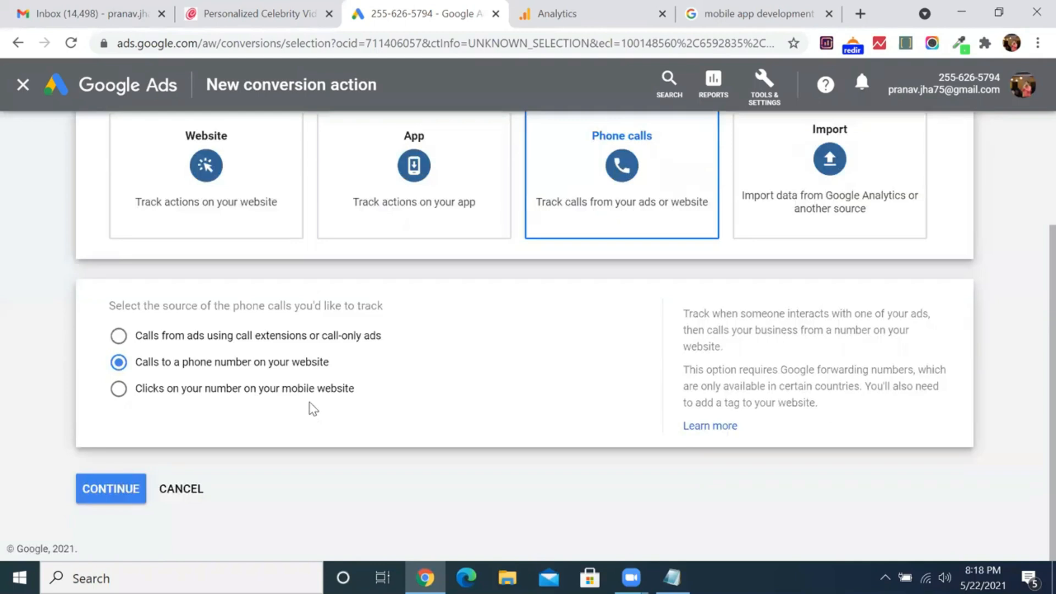
scroll(313, 409, up, 1)
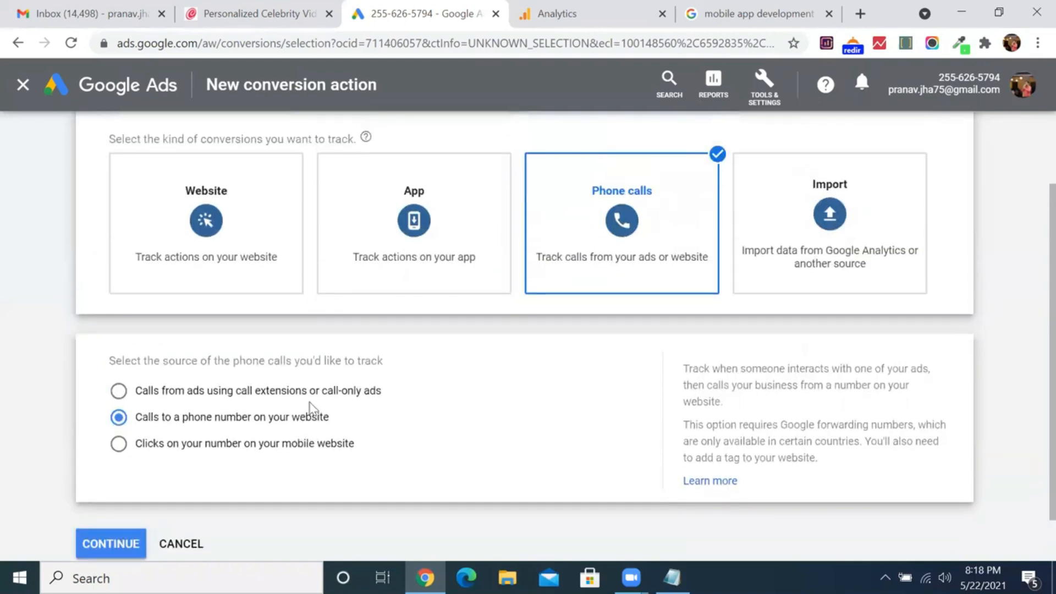
mouse_move(638, 272)
Step: Choose Import as the kind of conversion to show the data sources that can be imported
mouse_move(844, 235)
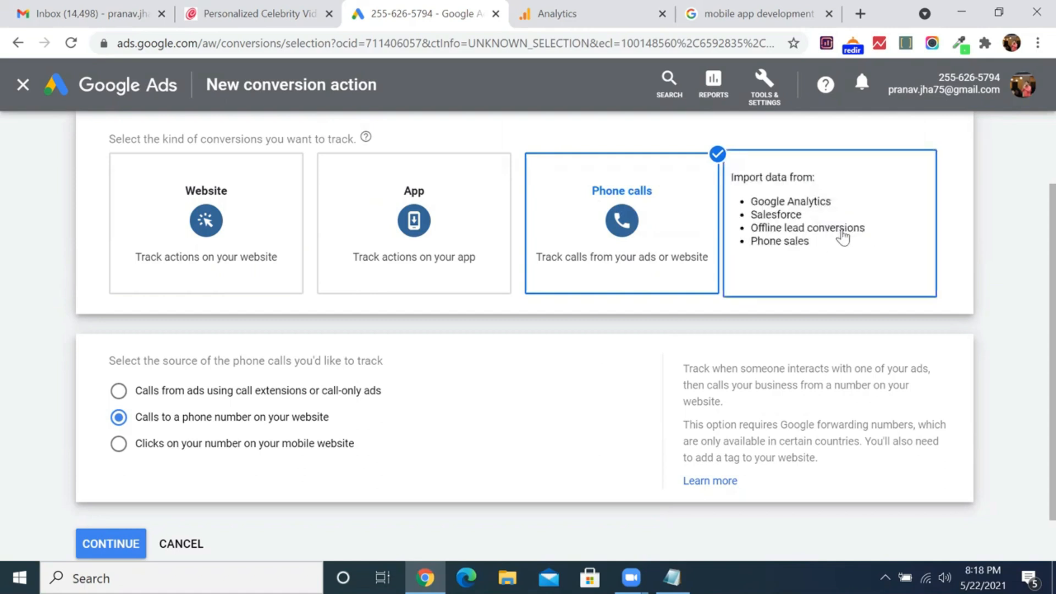
click(844, 236)
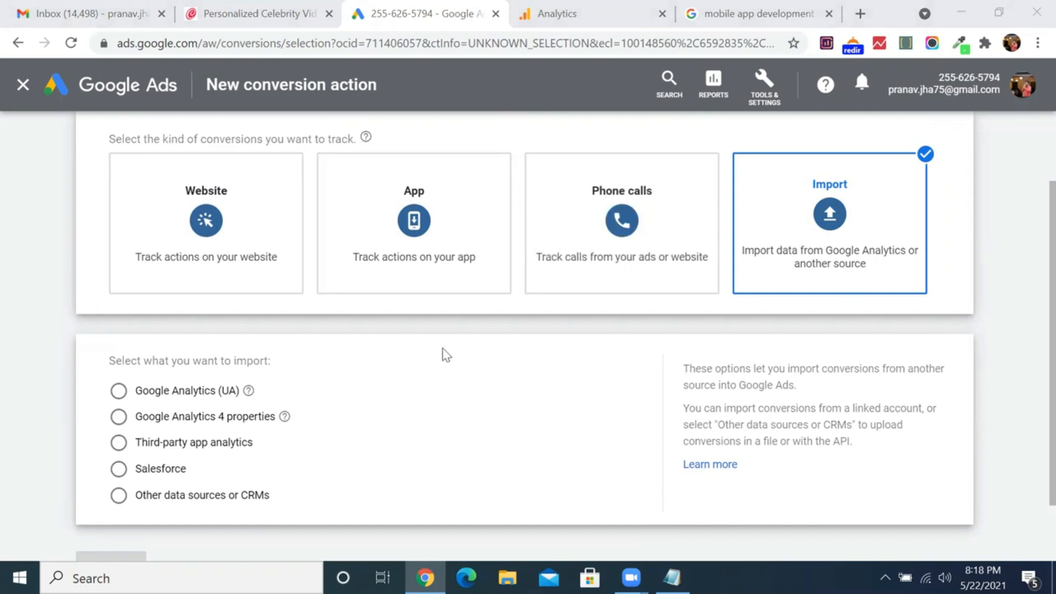
mouse_move(802, 213)
Step: Search Google for "crazy egg" in a new browser tab and open the Crazy Egg website
click(861, 14)
text(c)
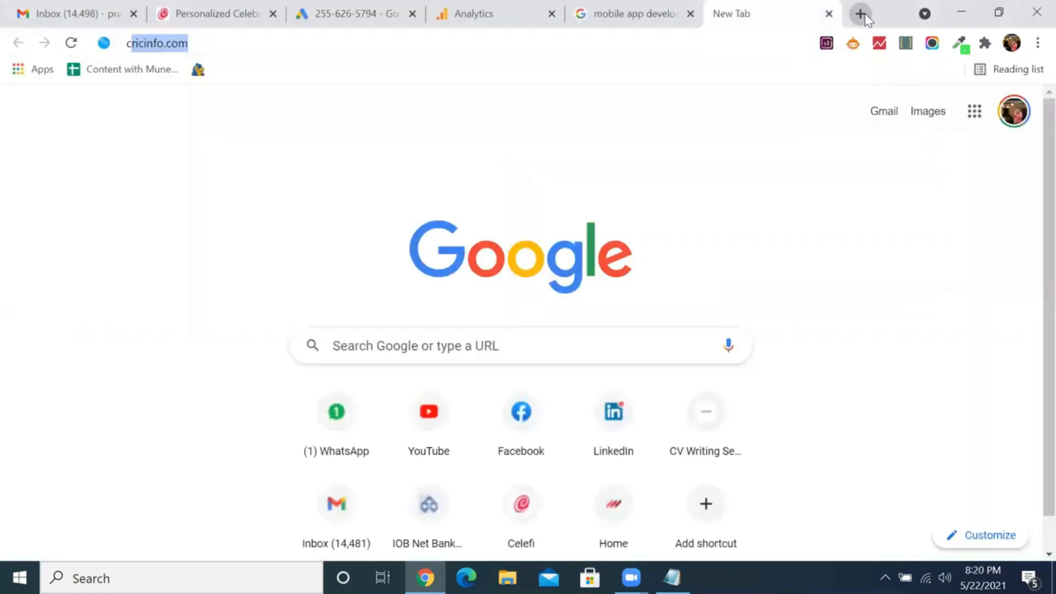
text(razy e)
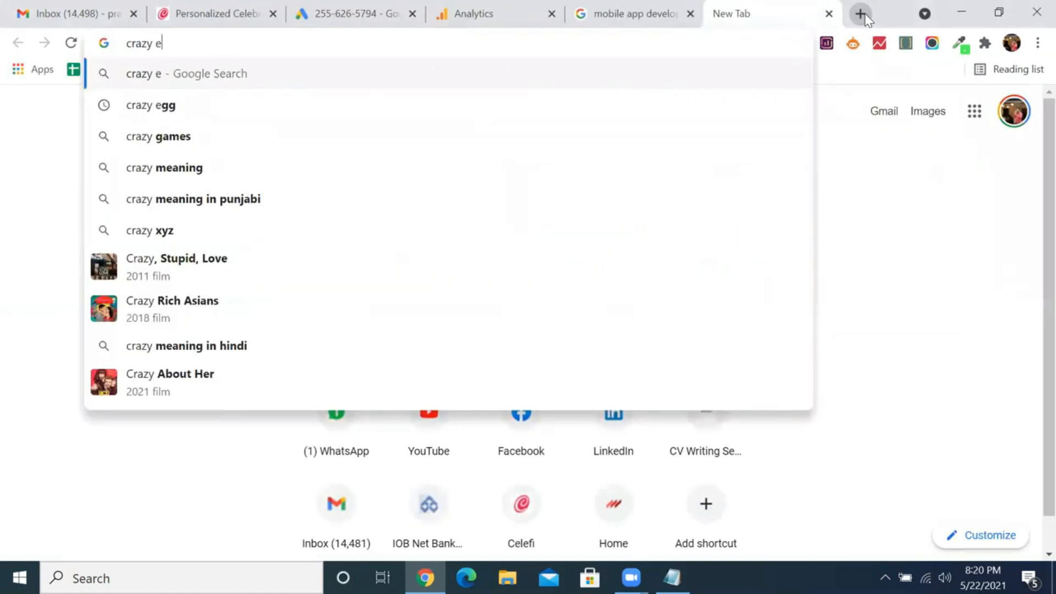
text(gg)
key(Return)
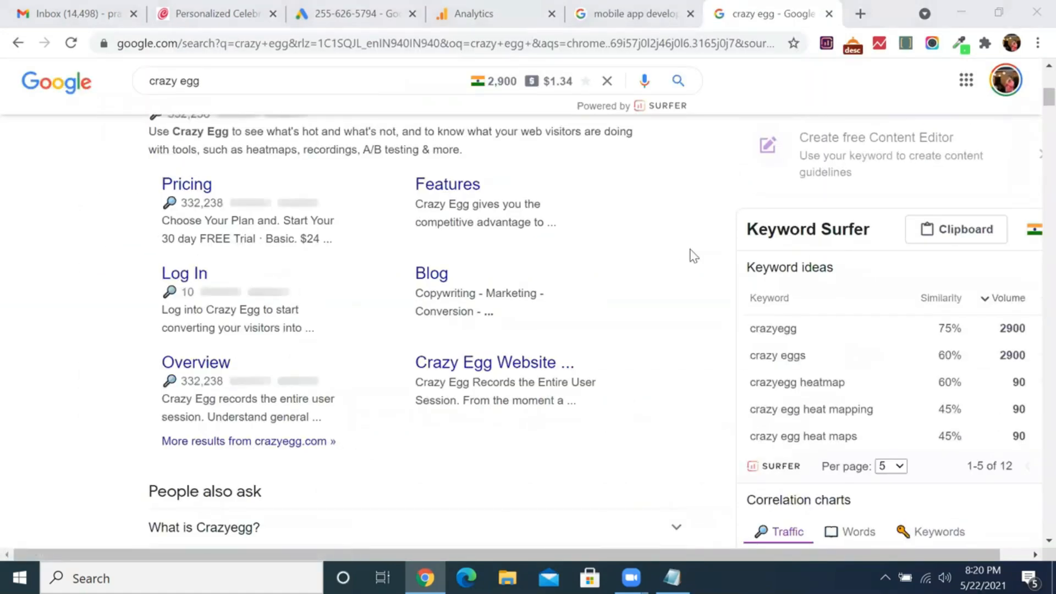
scroll(365, 271, up, 2)
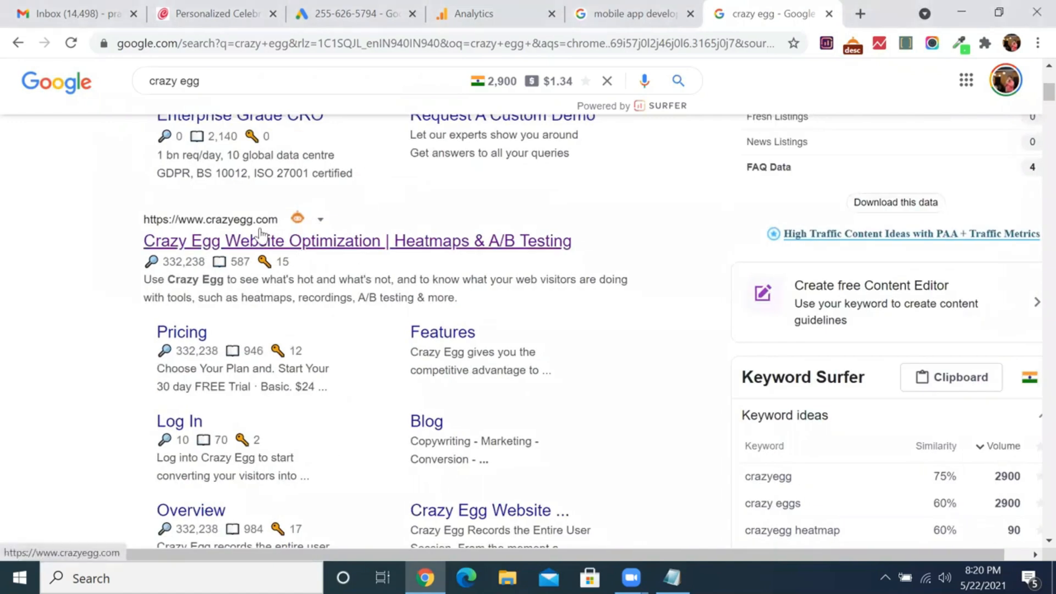
click(261, 233)
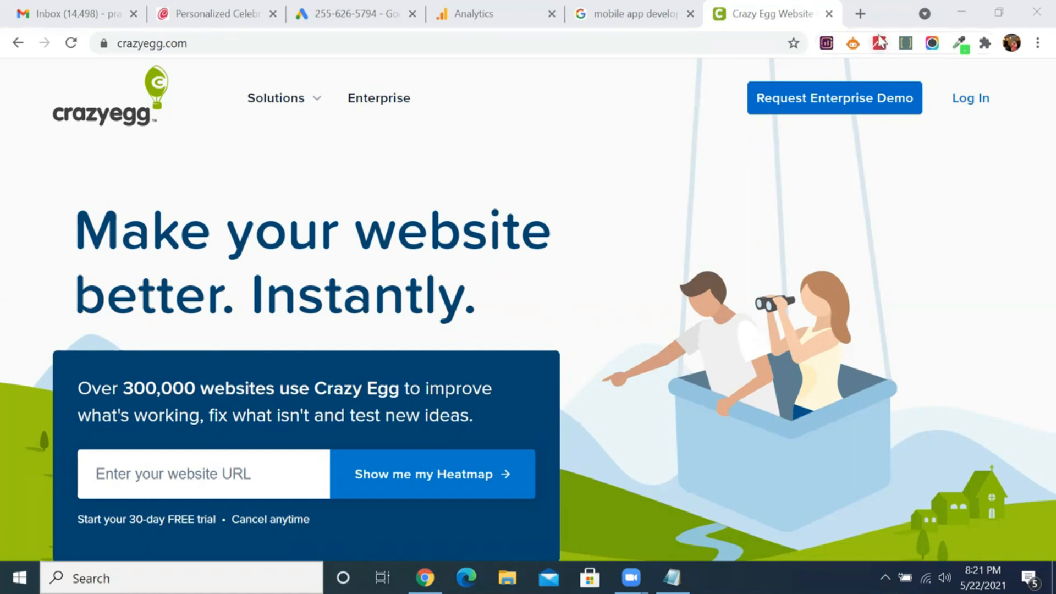
Step: Search Google for "yandex metrica" in another new browser tab and open the Yandex.Metrica website
click(861, 14)
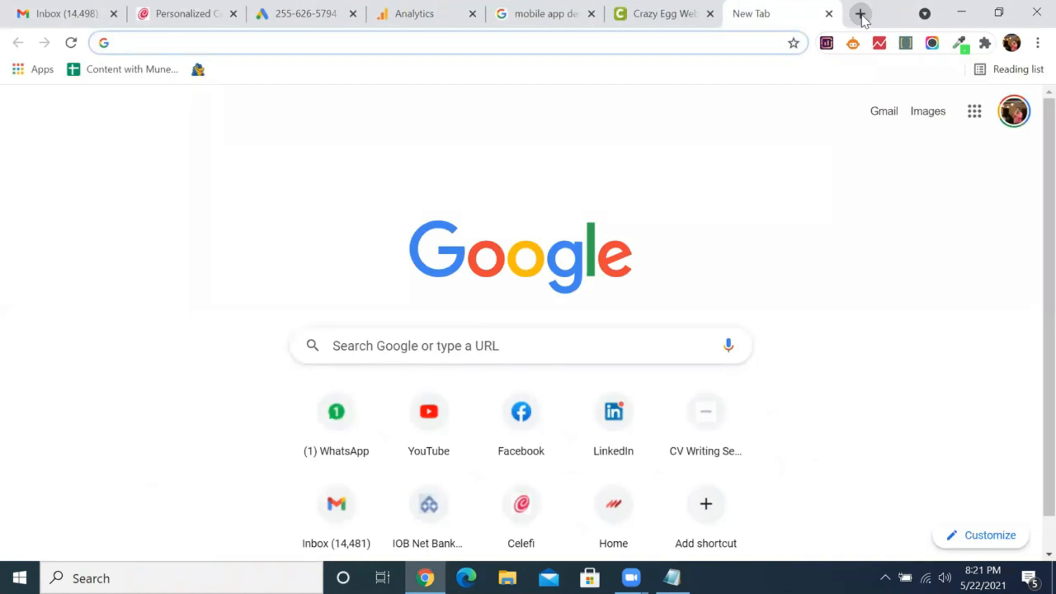
text(yandex metrica)
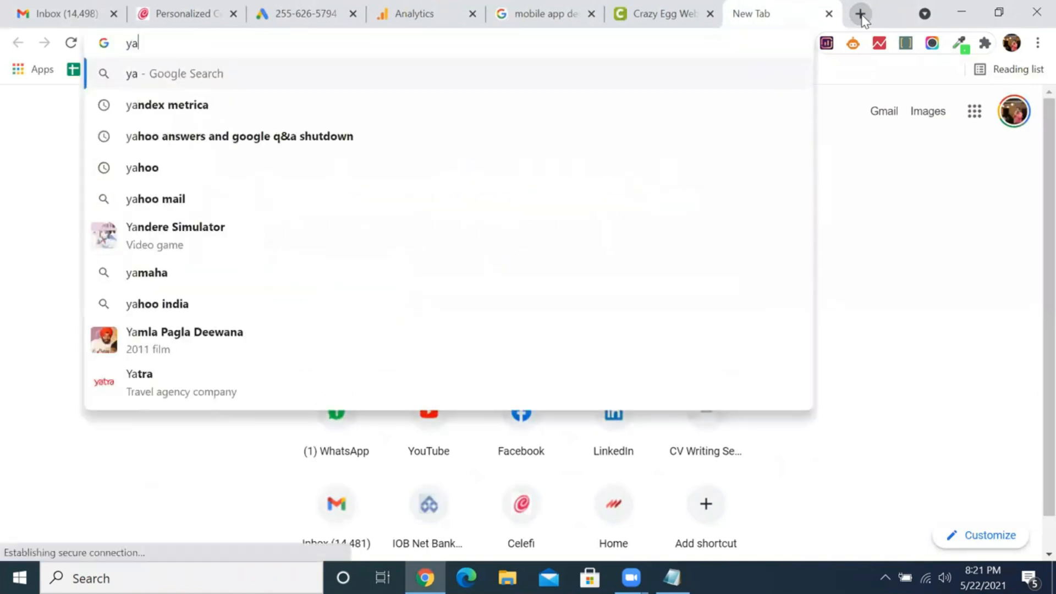
key(Return)
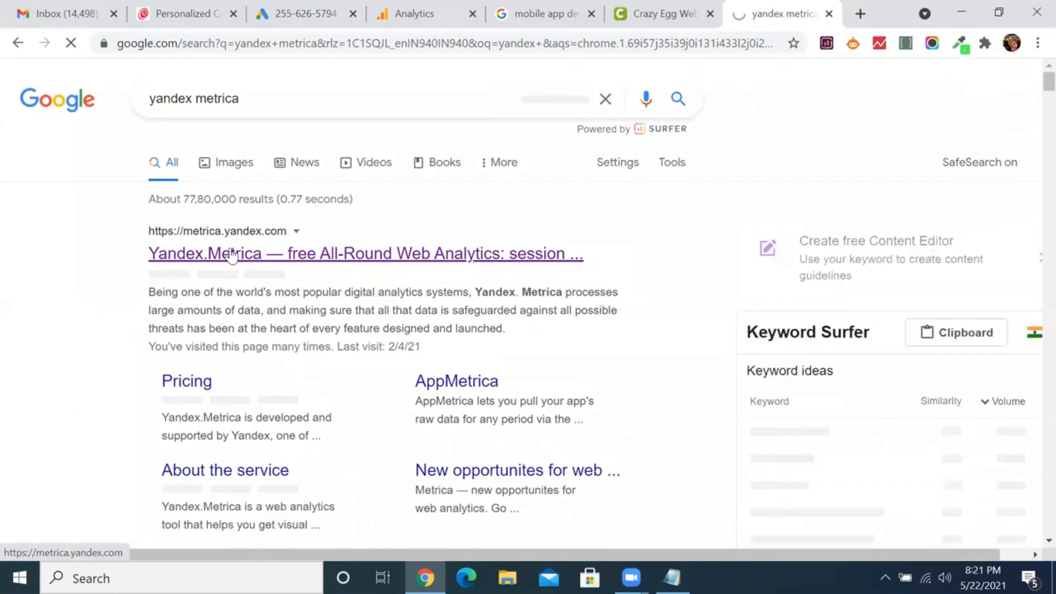
click(231, 255)
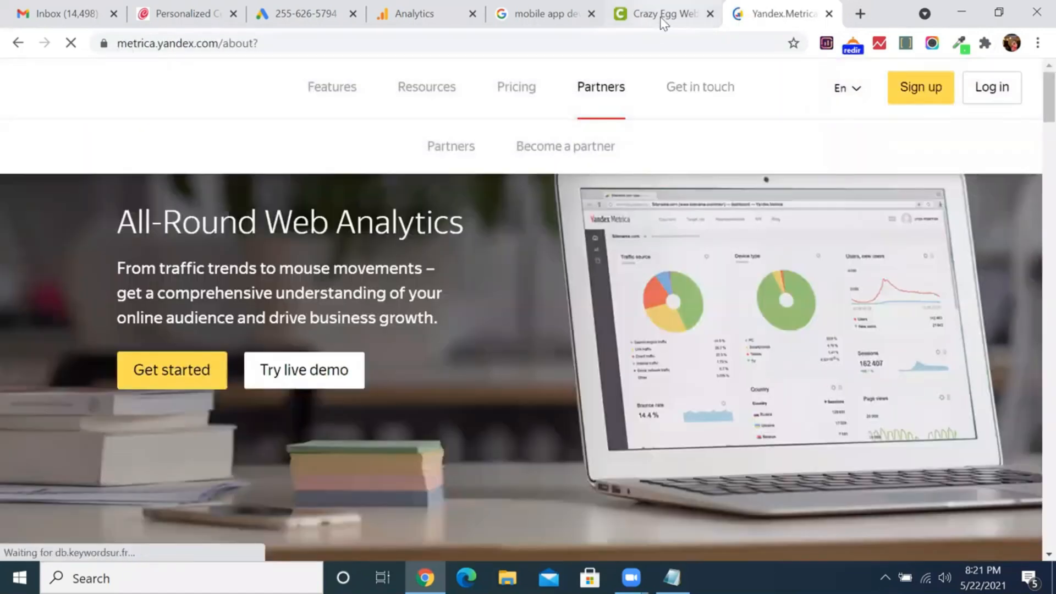
Step: Compare the Crazy Egg and Yandex Metrica home pages as alternative web analytics tools
click(666, 14)
click(776, 8)
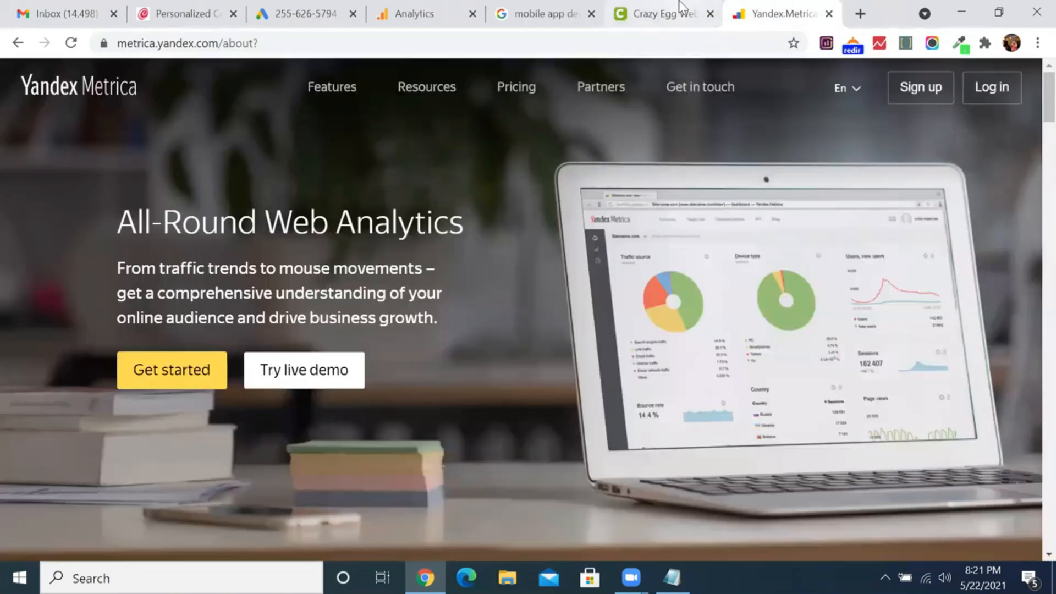
click(683, 8)
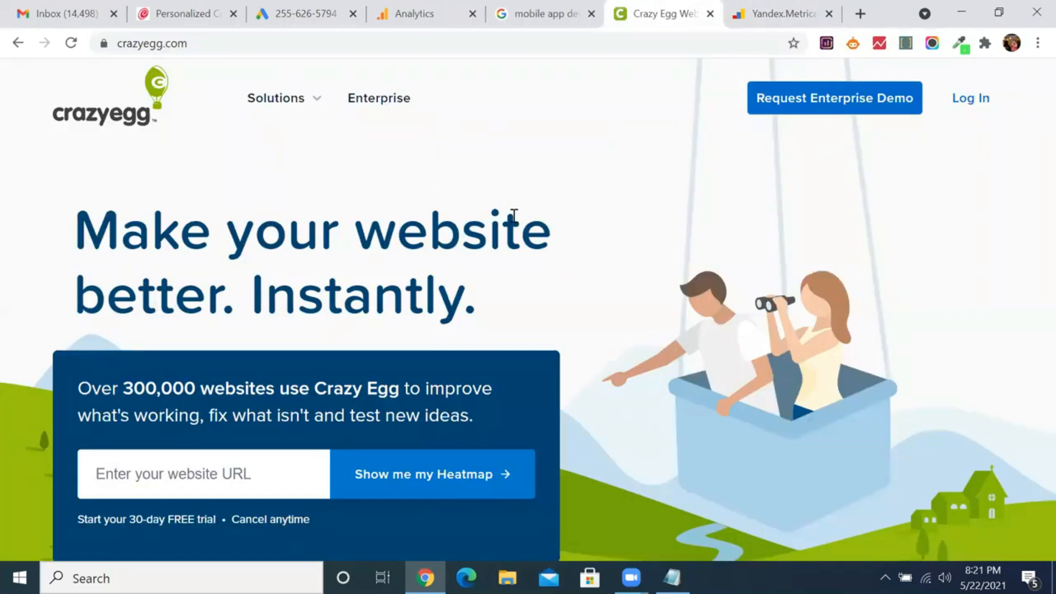
click(790, 7)
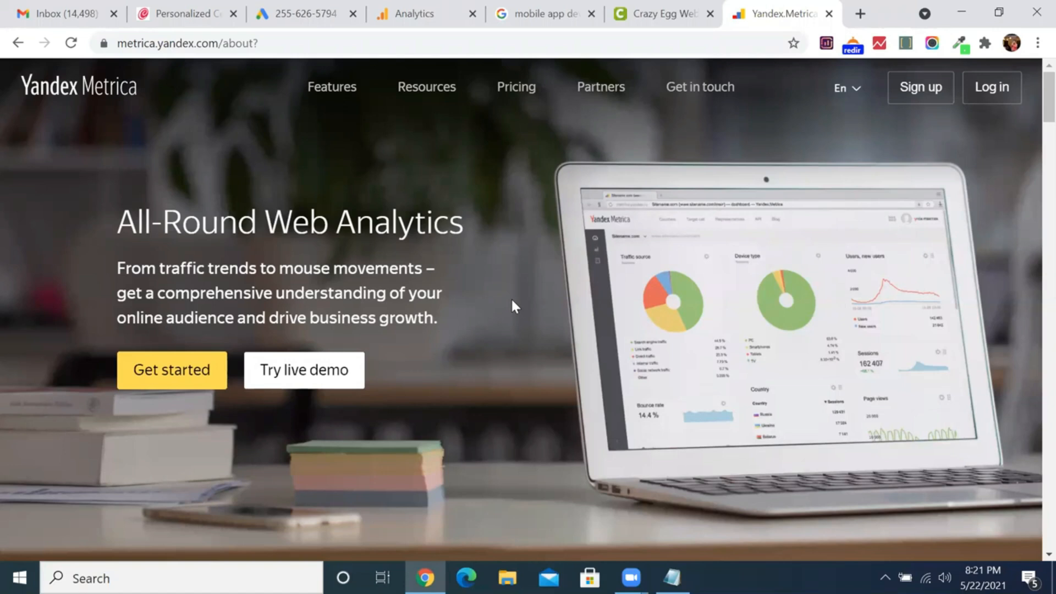
Step: Open the Yandex Metrica live demo, dismiss the translation offer and view the demo dashboard
click(303, 375)
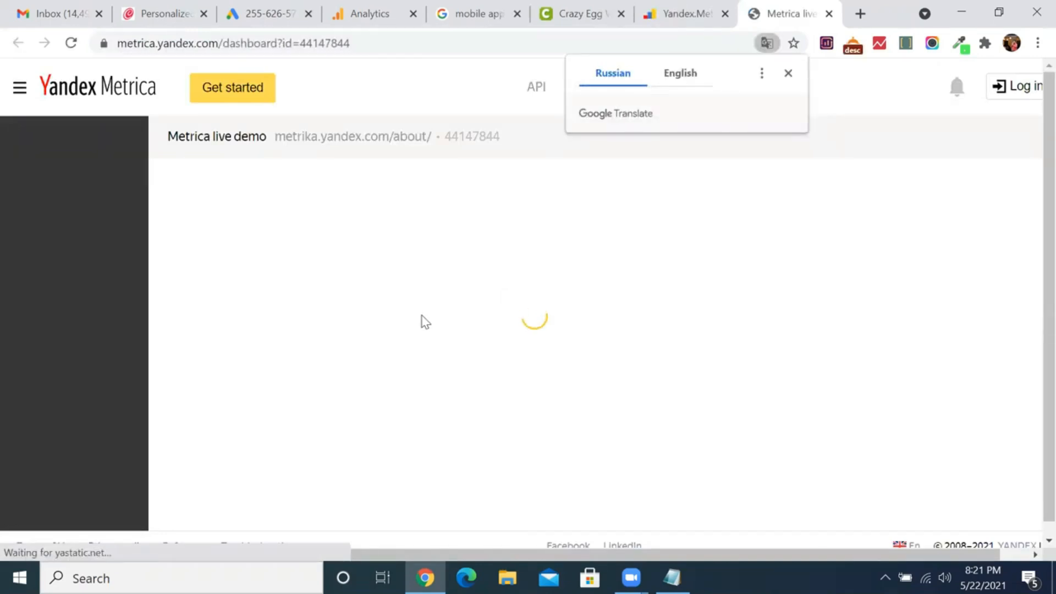
click(789, 74)
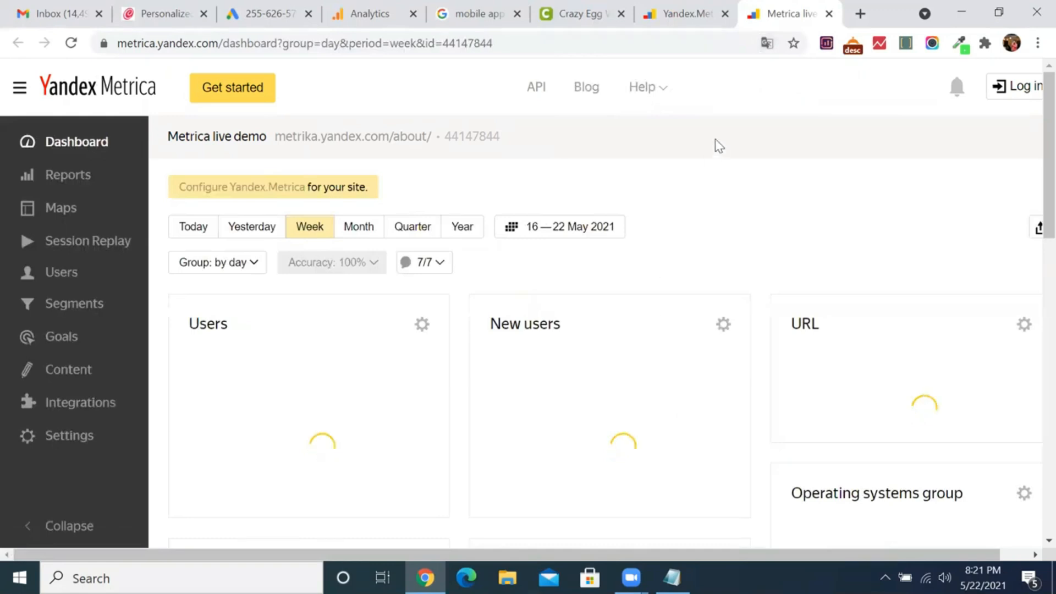
scroll(564, 323, down, 1)
scroll(564, 324, up, 1)
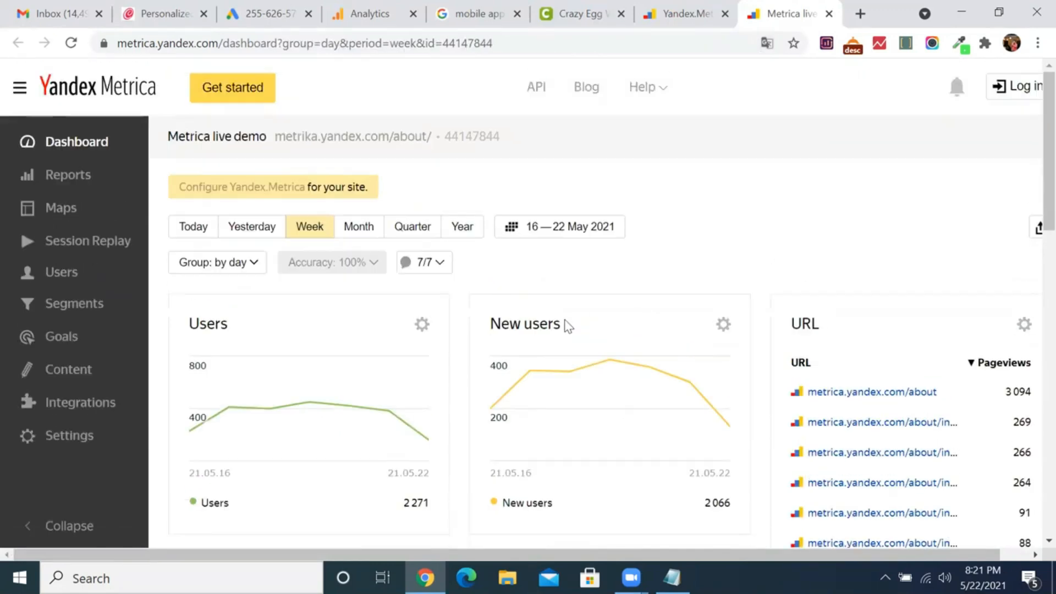
Step: Open Session Replay in the Metrica demo and watch the replay of the 17:06 visit, dismissing the translation offer
click(106, 246)
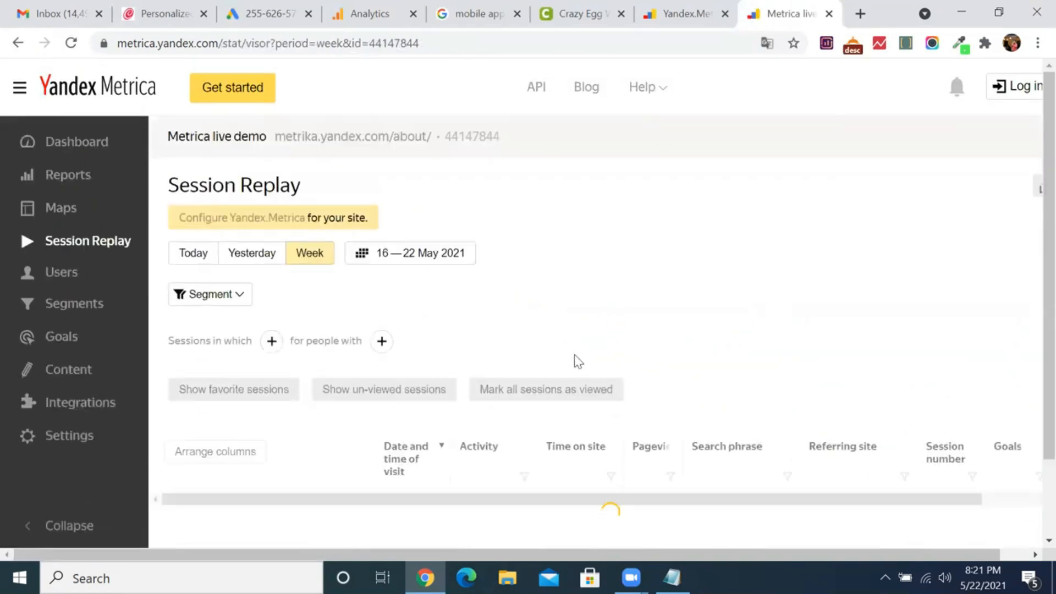
scroll(577, 361, down, 1)
scroll(568, 432, down, 1)
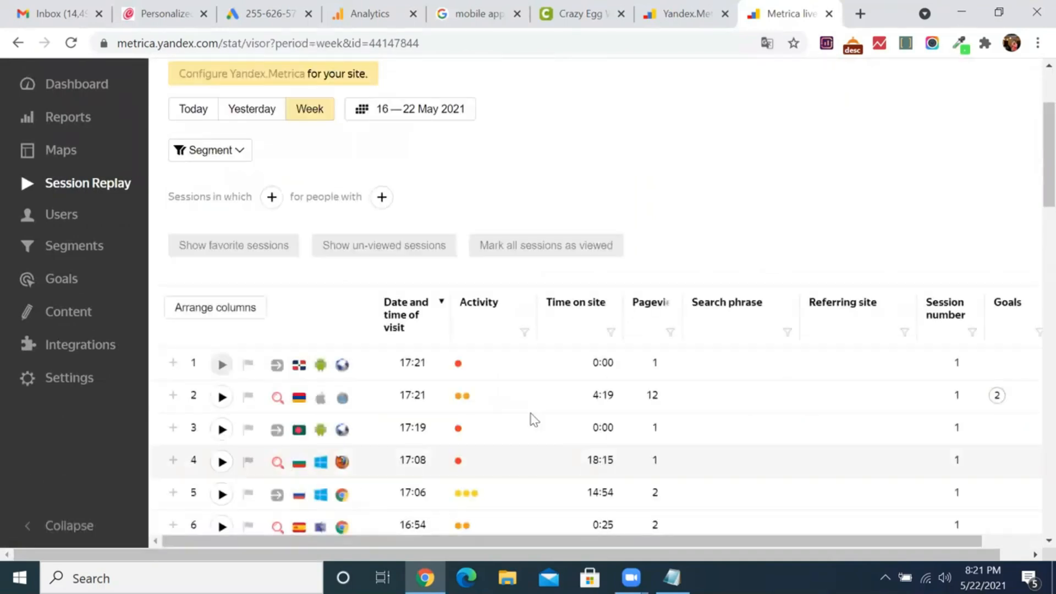
scroll(503, 410, down, 2)
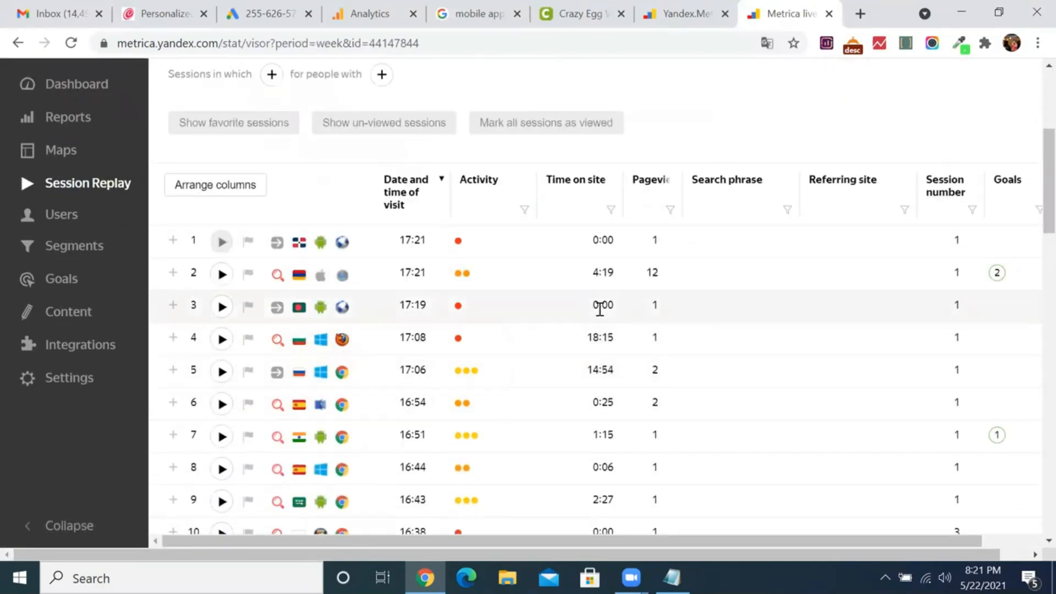
scroll(600, 361, down, 1)
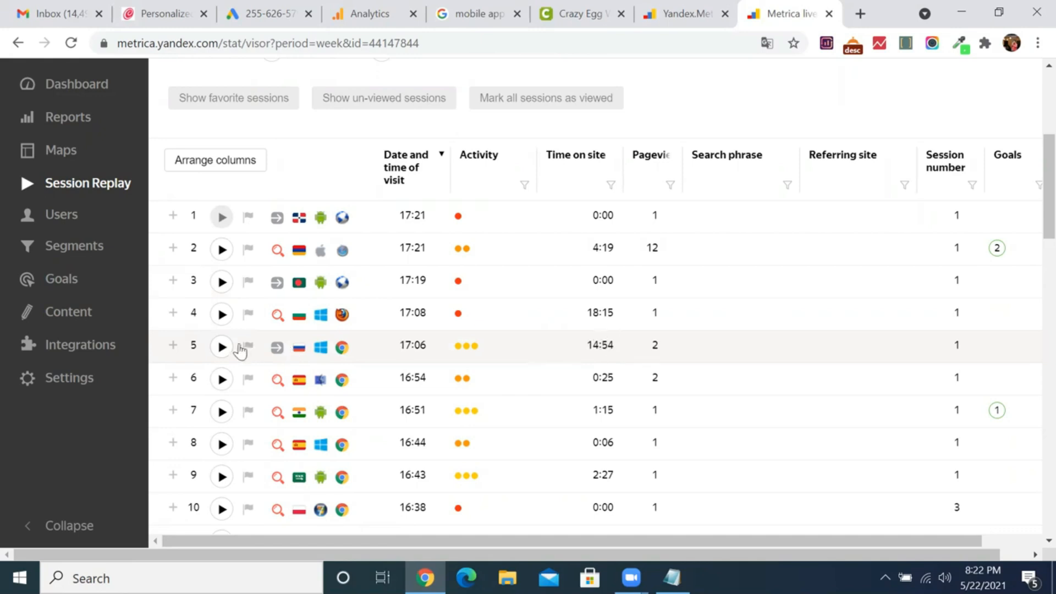
click(221, 351)
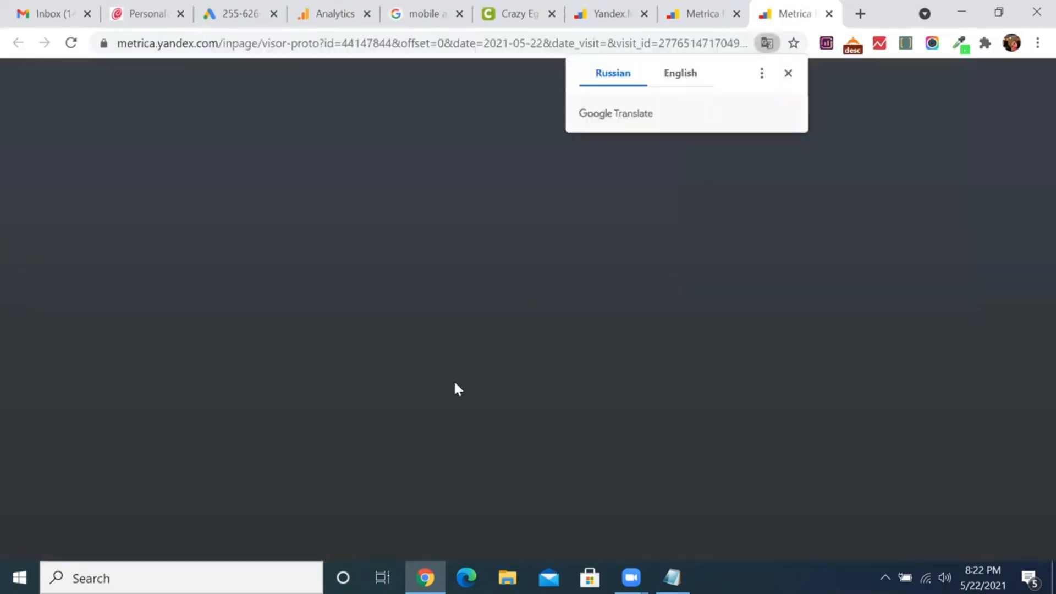
click(788, 73)
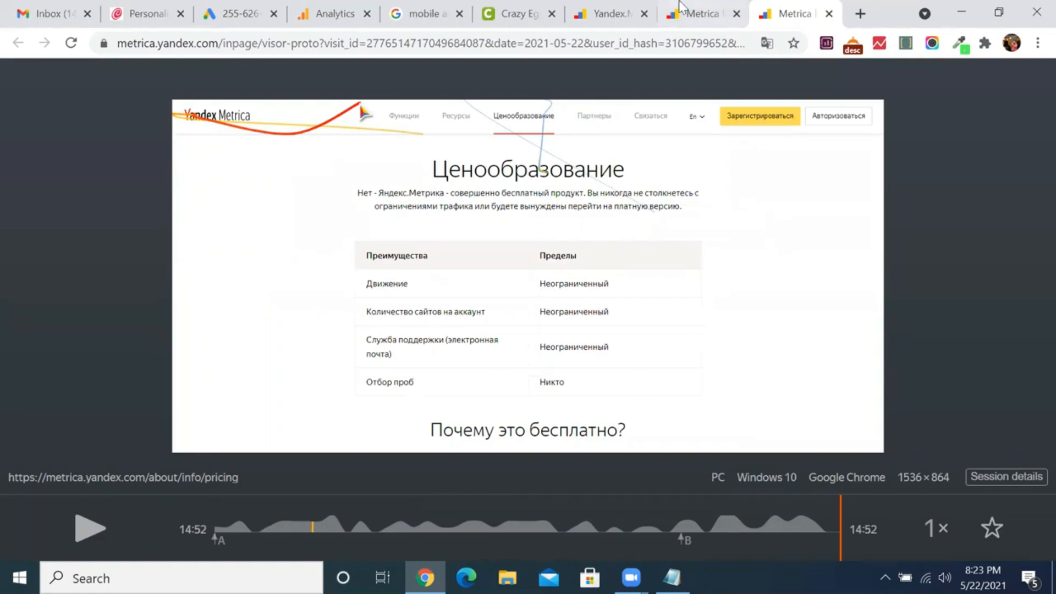
Step: Return to the Session Replay list and look through the recorded visits and their referring sites
click(715, 11)
scroll(311, 419, down, 5)
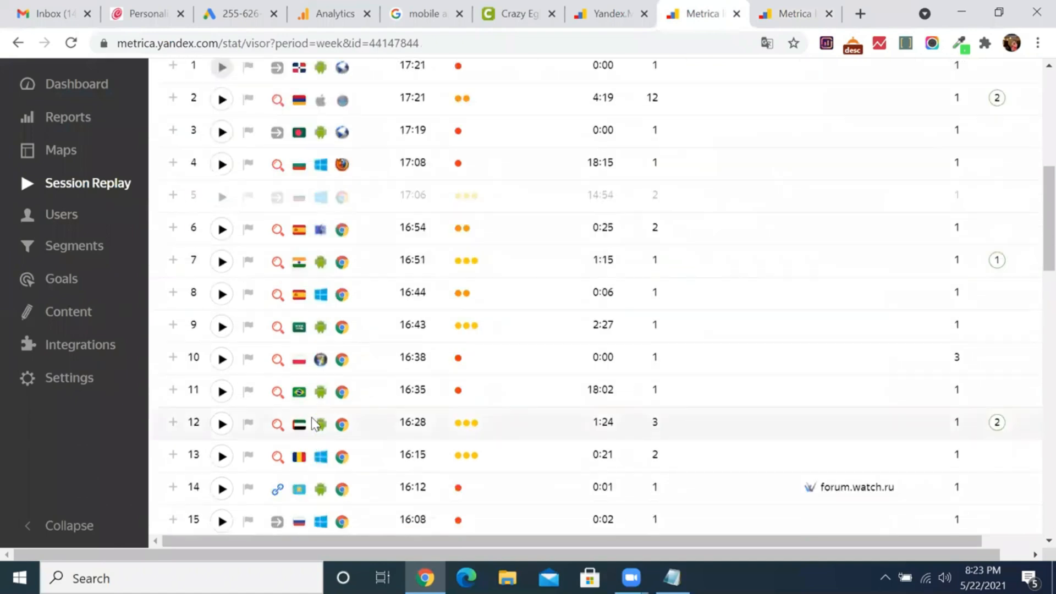
scroll(311, 417, down, 5)
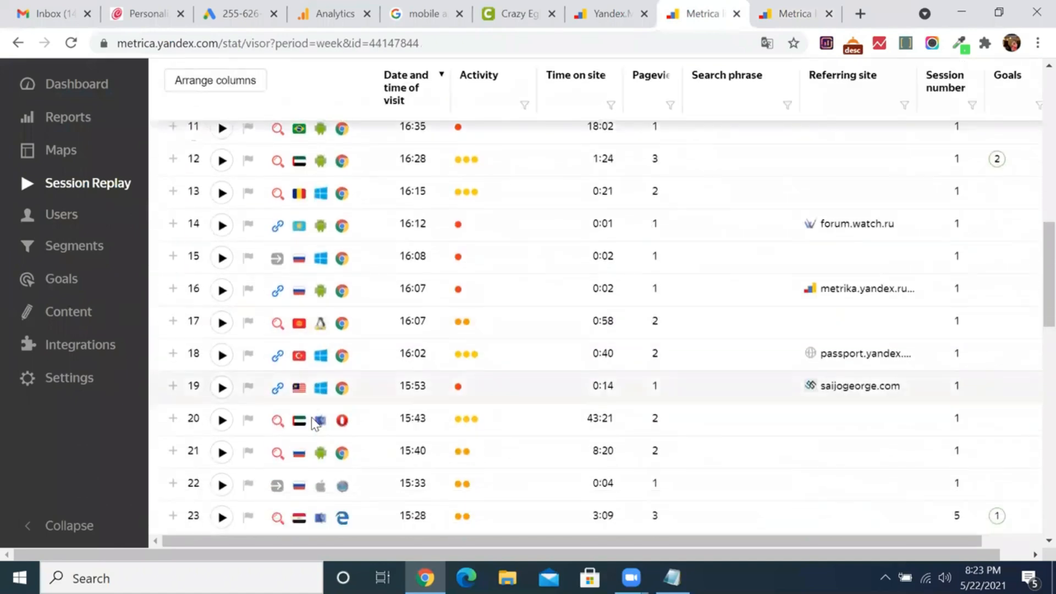
scroll(311, 417, up, 5)
scroll(312, 417, up, 10)
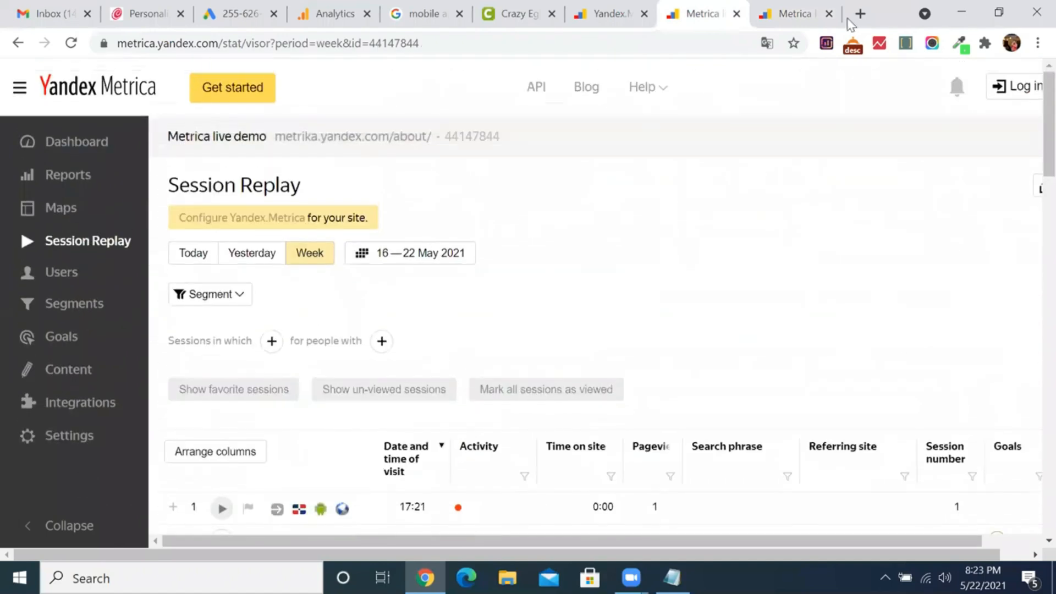
Step: Search Google for "microsoft clarity heatmap" in a new browser tab and open the Microsoft Clarity website
click(860, 15)
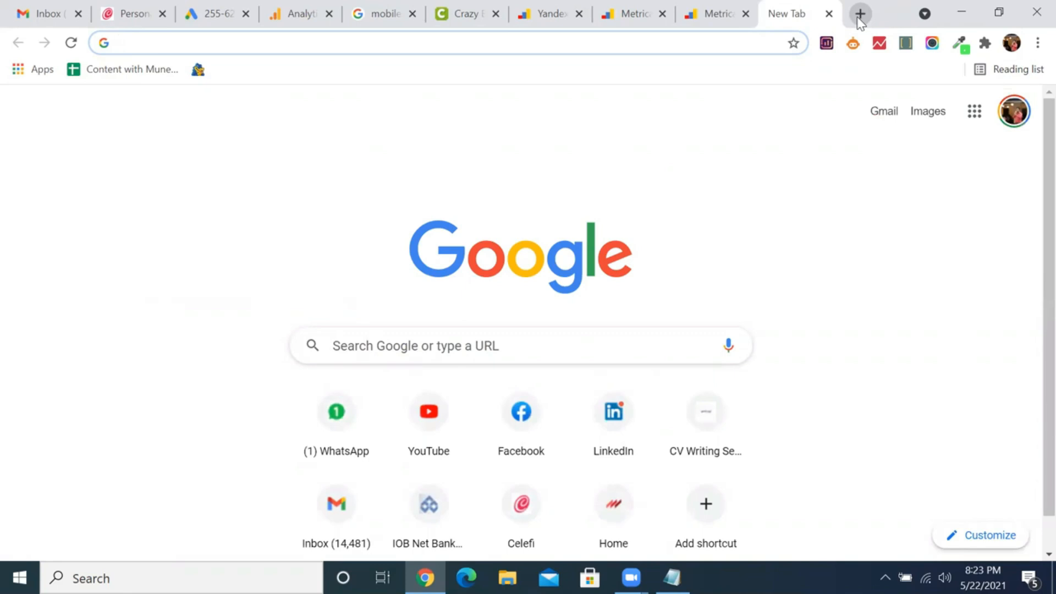
text(microso)
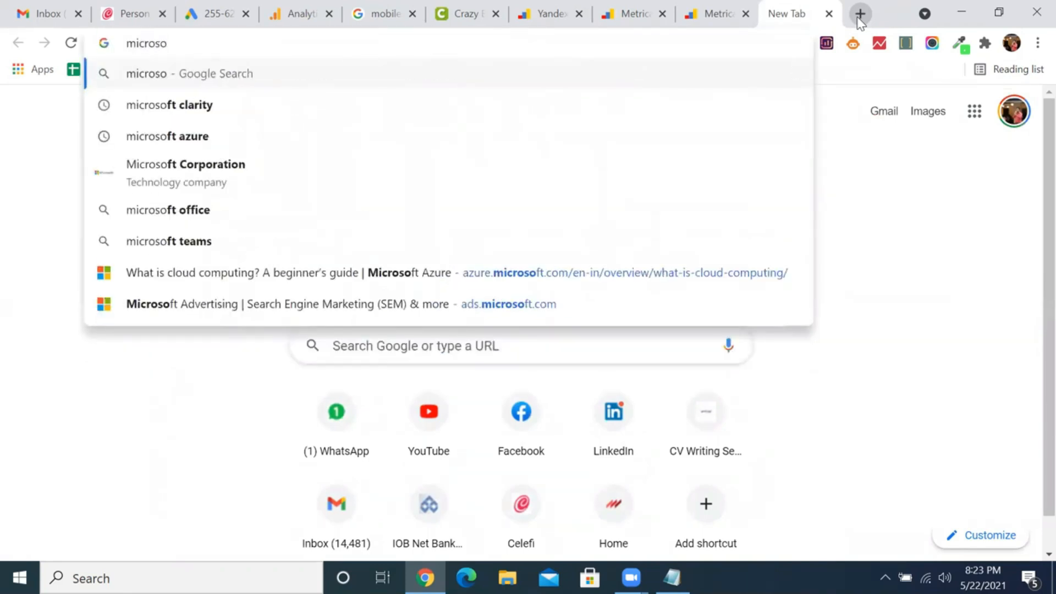
text(ft cla)
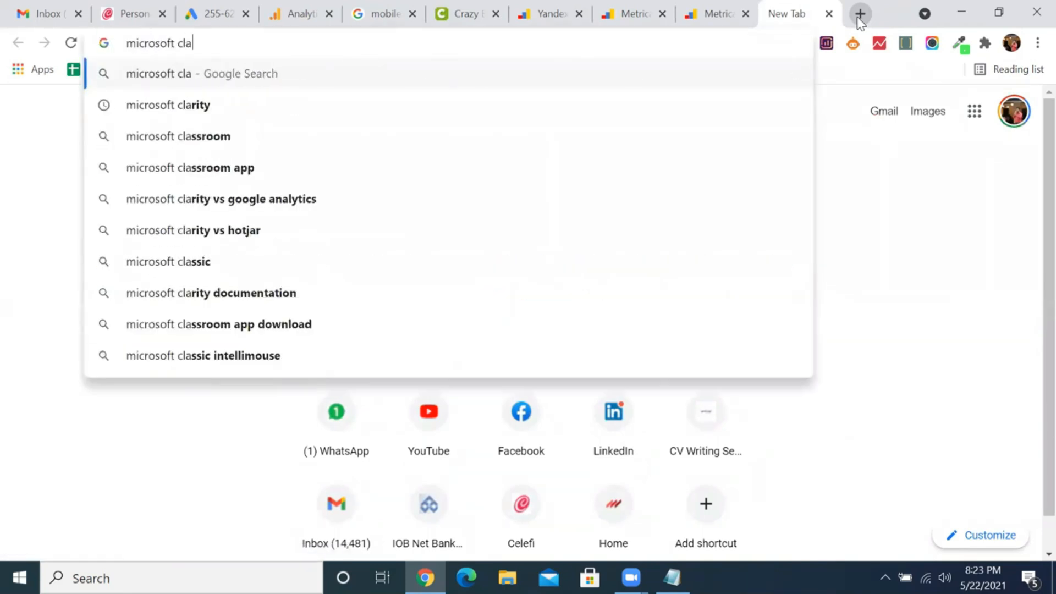
key(Down)
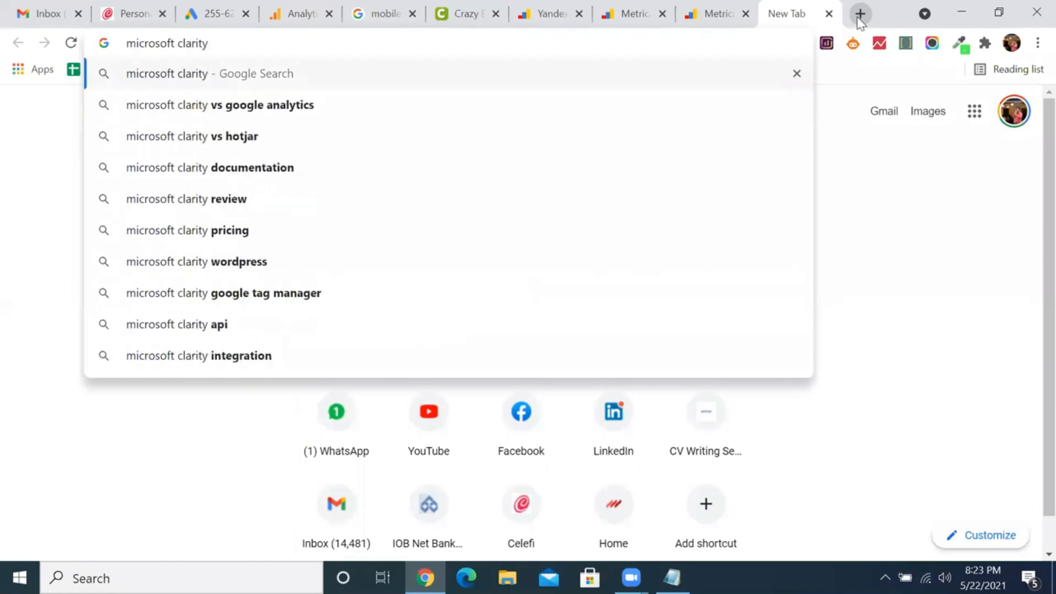
text(heatmap)
key(Return)
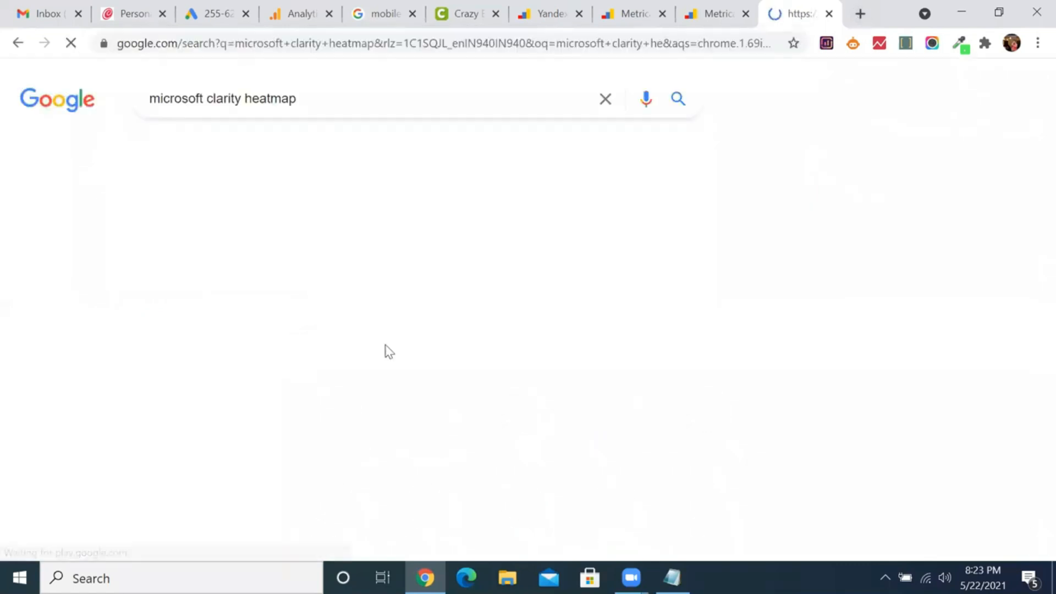
click(236, 254)
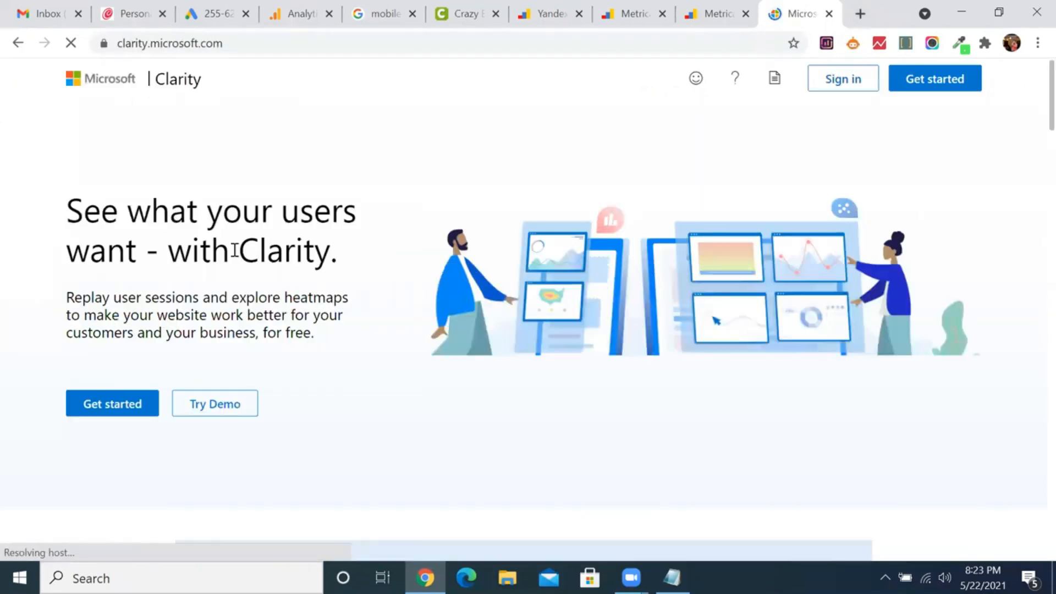
Step: Open the Clarity live demo and review the metrics on its dashboard
click(222, 408)
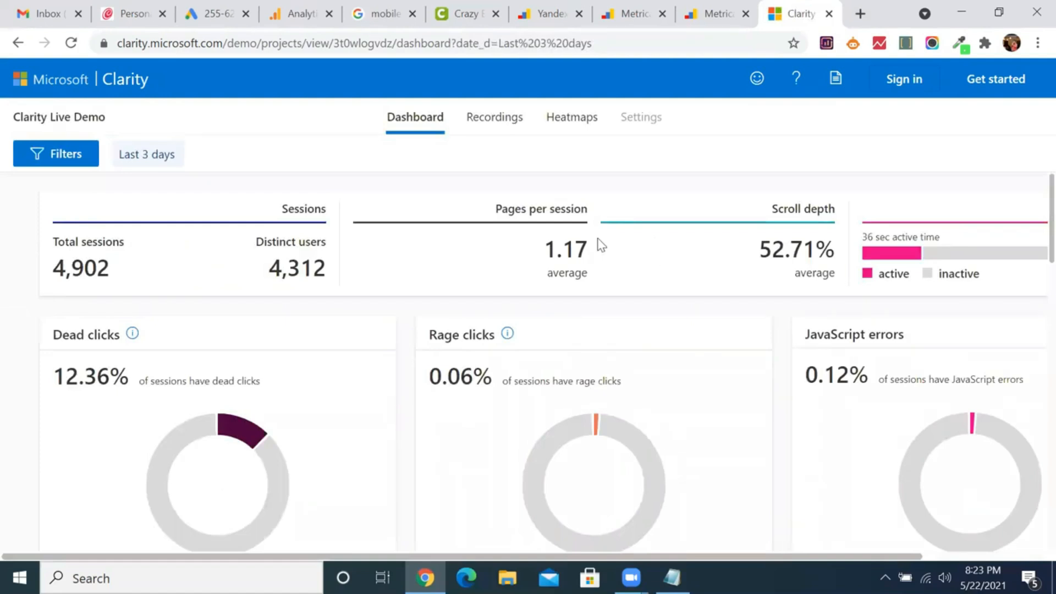
scroll(602, 259, down, 15)
scroll(601, 259, up, 15)
Step: Show the demo's session recordings and play the 7:52 PM Mexico session with 2 clicks
click(496, 123)
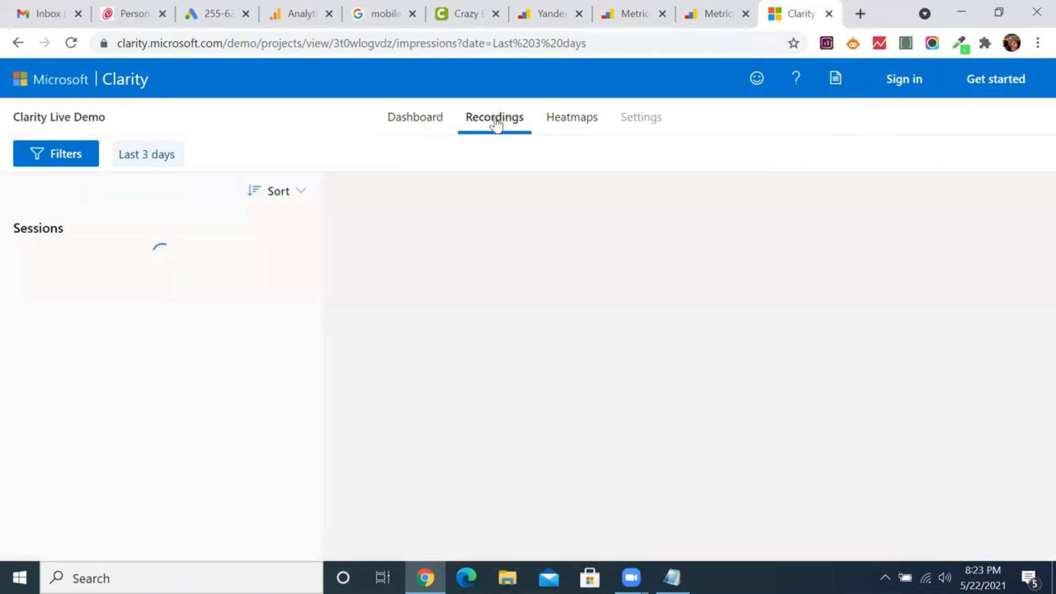
scroll(121, 405, down, 2)
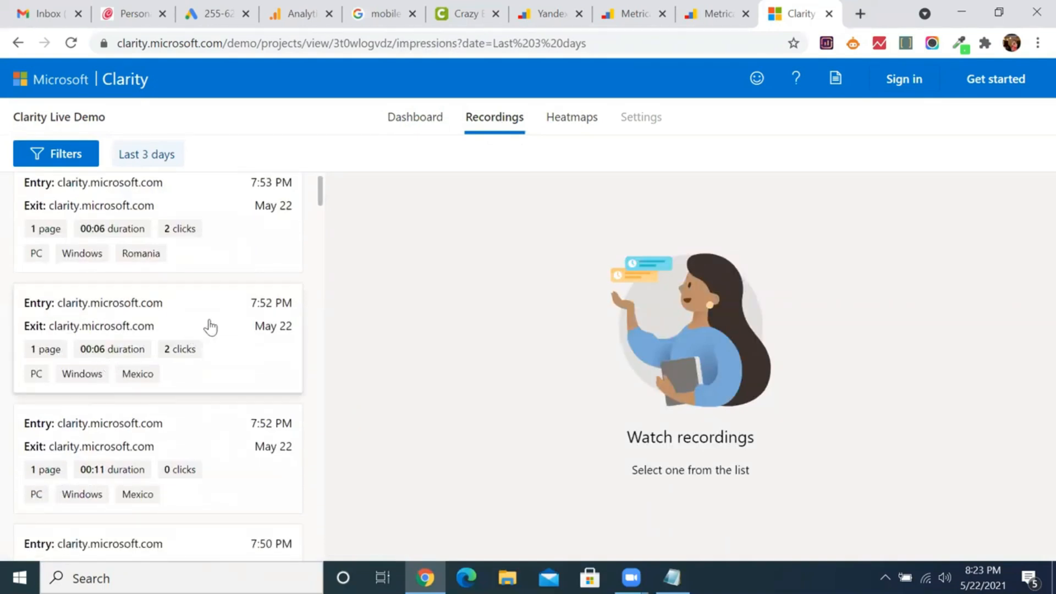
click(210, 328)
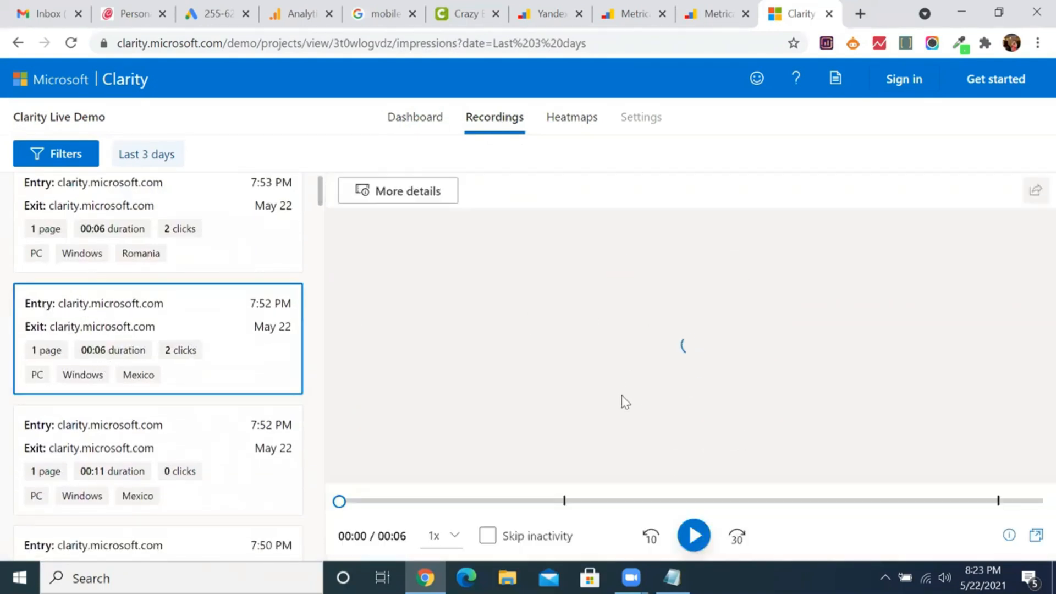
click(694, 536)
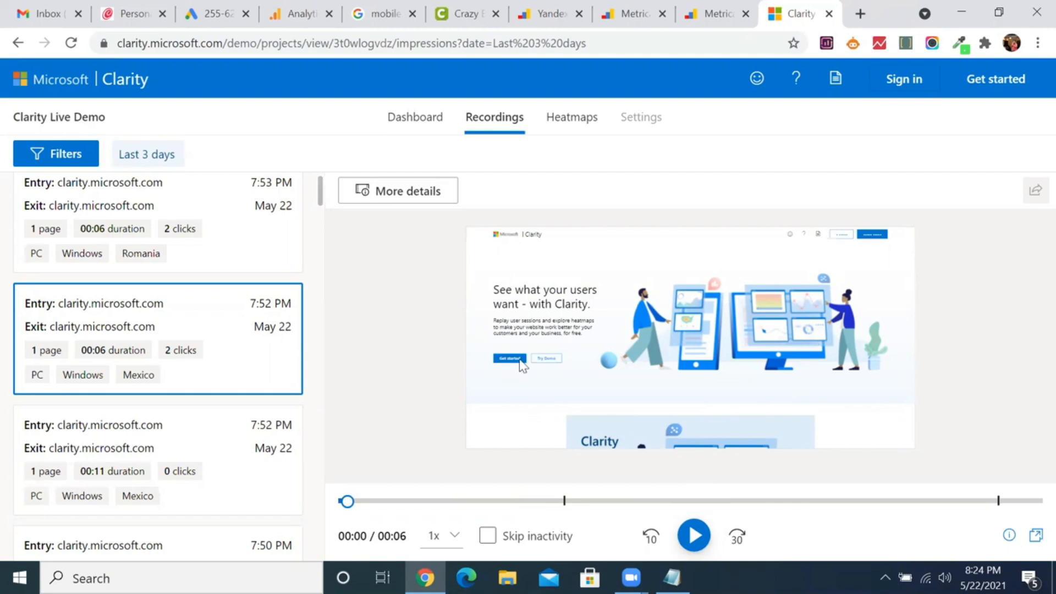
Step: Search Google for "hotjar heatmap" in a new browser tab and open the Hotjar website
click(862, 15)
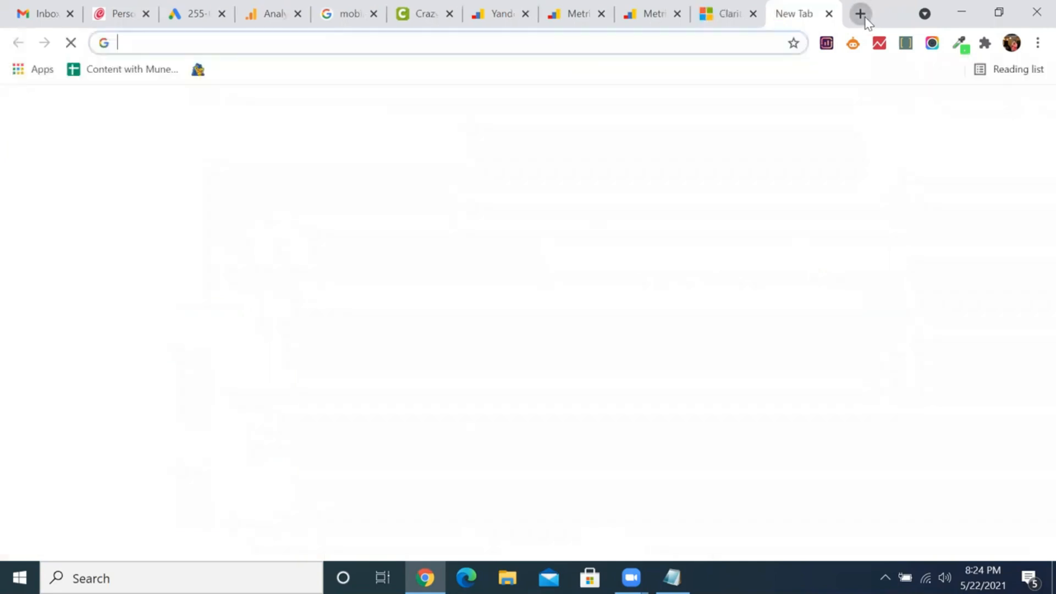
text(ho)
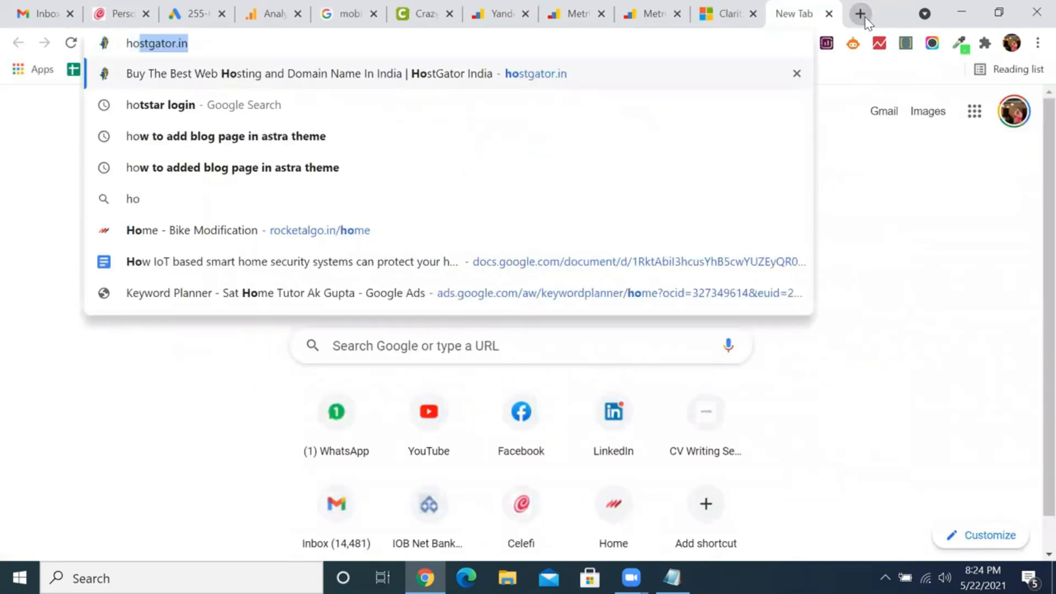
text(tjar)
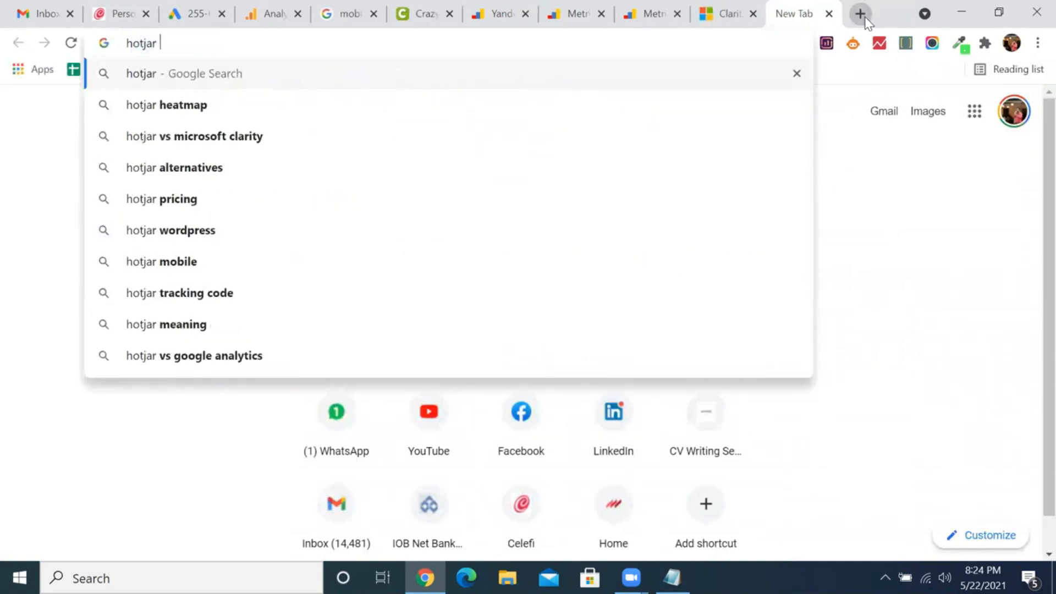
key(Down)
key(Return)
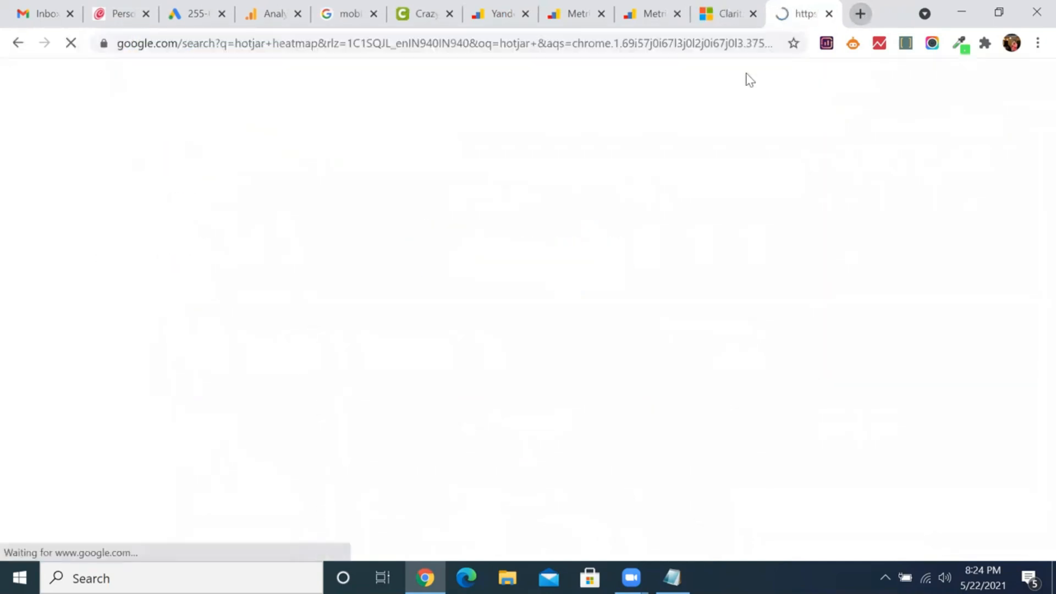
scroll(311, 315, down, 2)
click(313, 323)
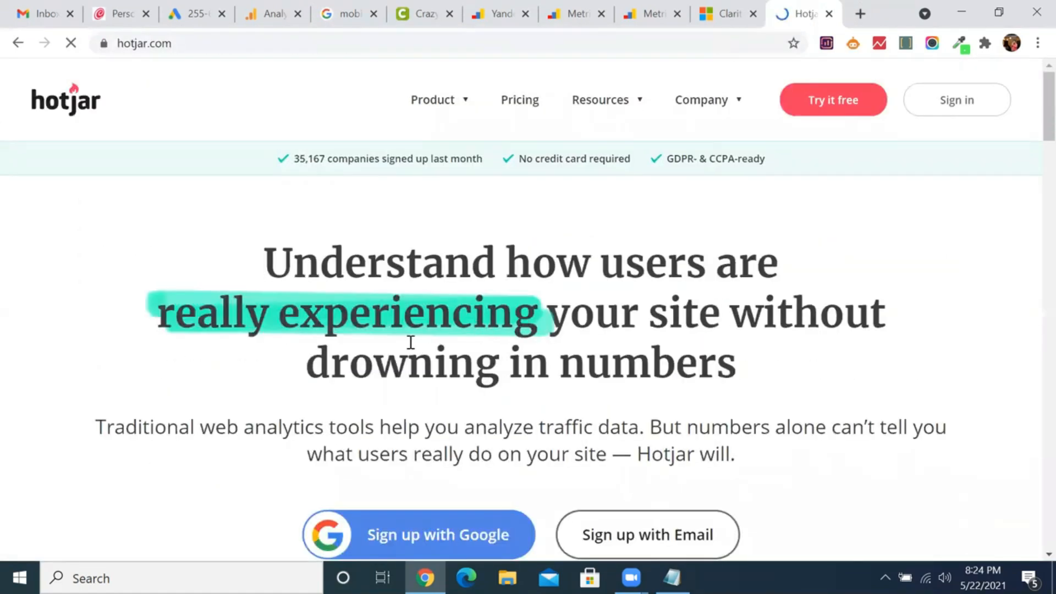
Step: Look through the Hotjar home page, including its heatmap preview, and return to its beginning
scroll(409, 344, down, 3)
scroll(410, 347, up, 2)
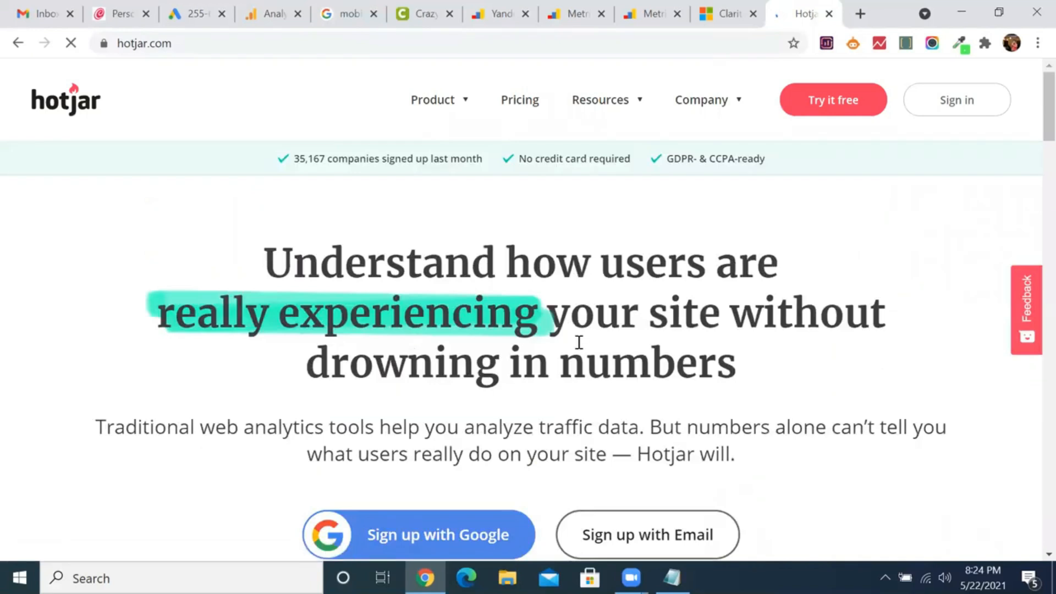
scroll(492, 380, down, 2)
scroll(492, 395, down, 13)
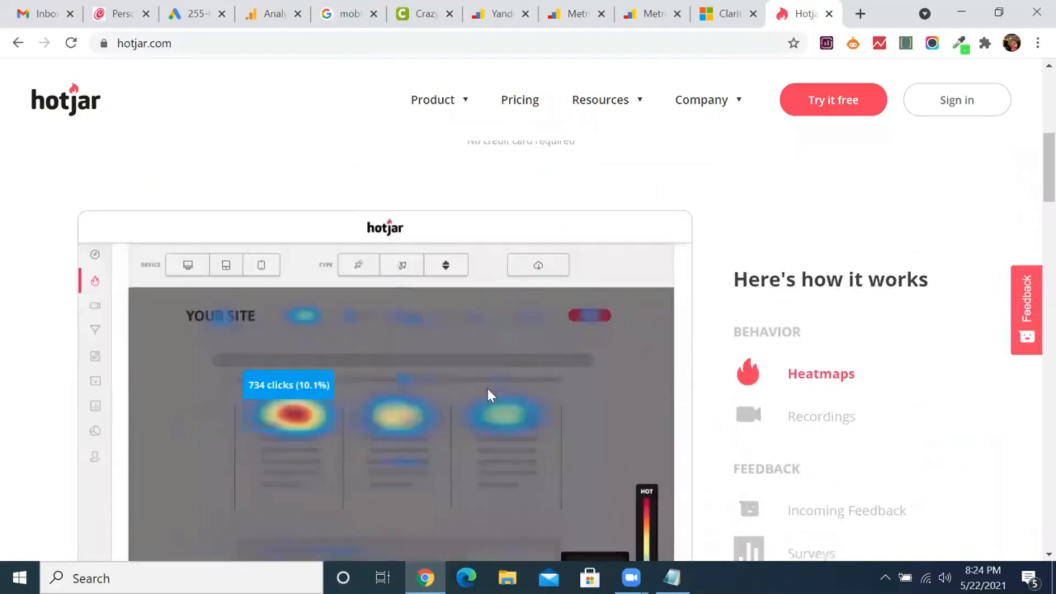
scroll(491, 395, down, 7)
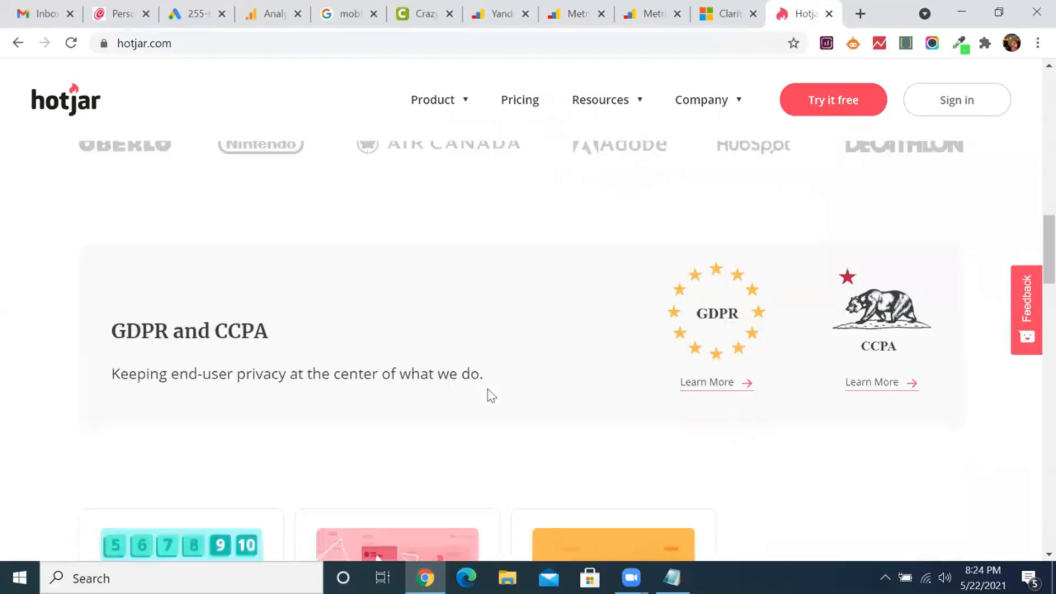
key(Home)
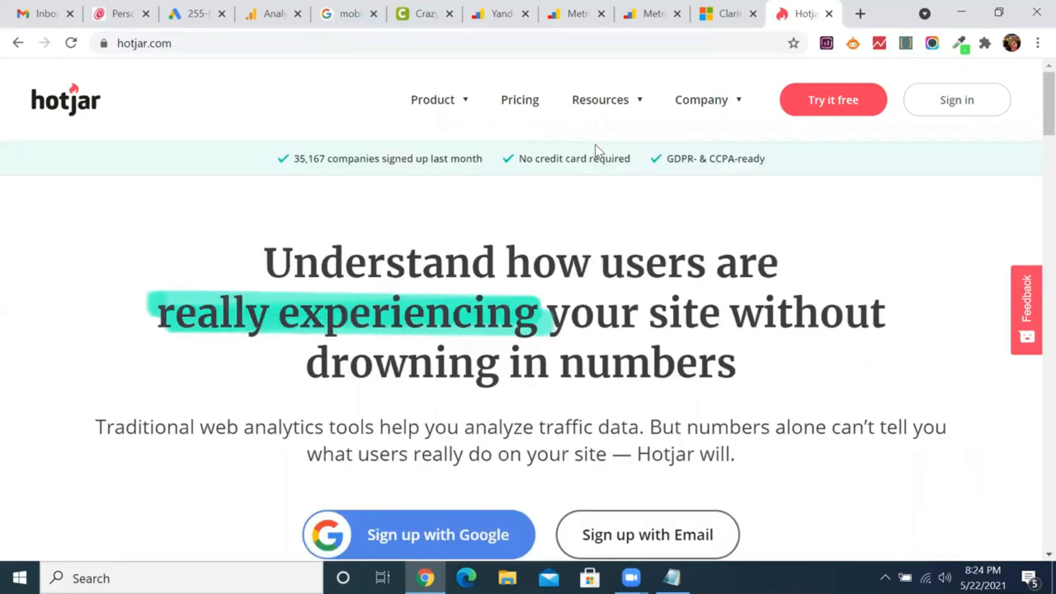
Step: Revisit the open Yandex Metrica and Crazy Egg pages, ending on the Microsoft Clarity recordings
click(507, 7)
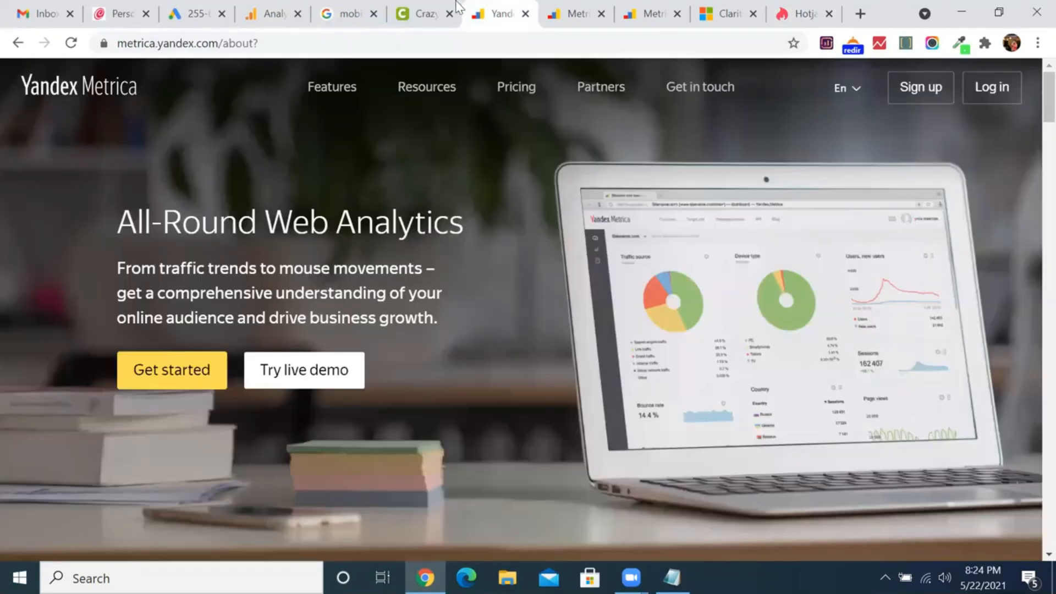
click(423, 13)
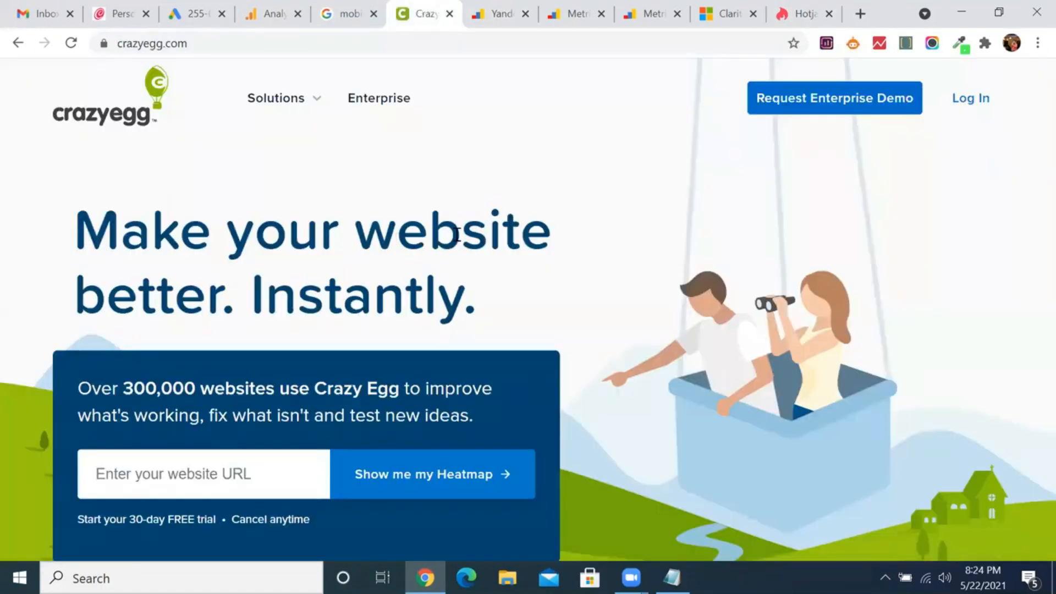
click(498, 12)
click(672, 8)
click(726, 14)
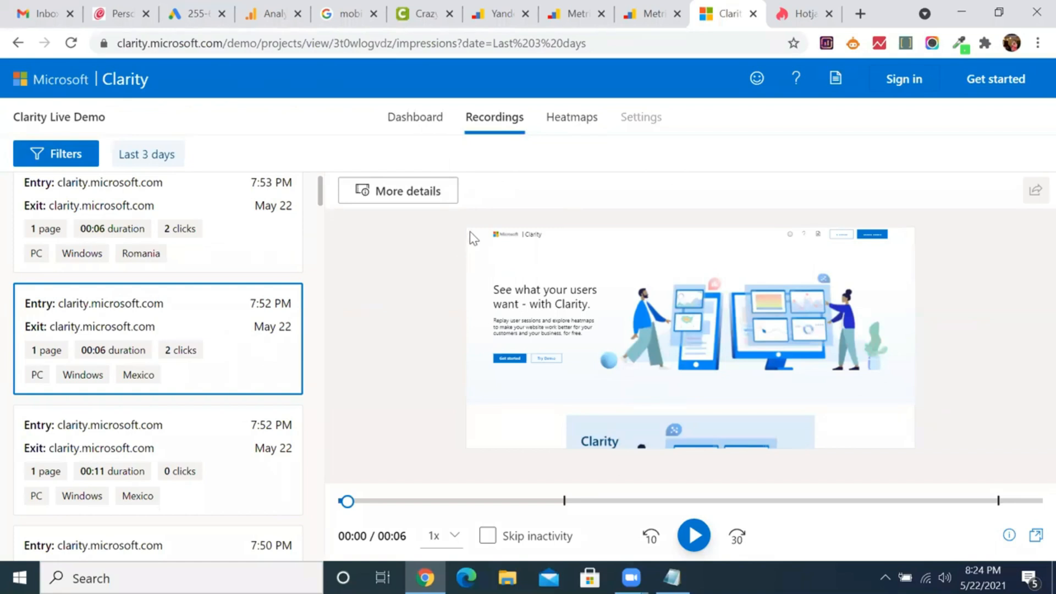
Step: Revisit the Hotjar home page and the Microsoft Clarity recordings side by side, ending on Hotjar
click(800, 6)
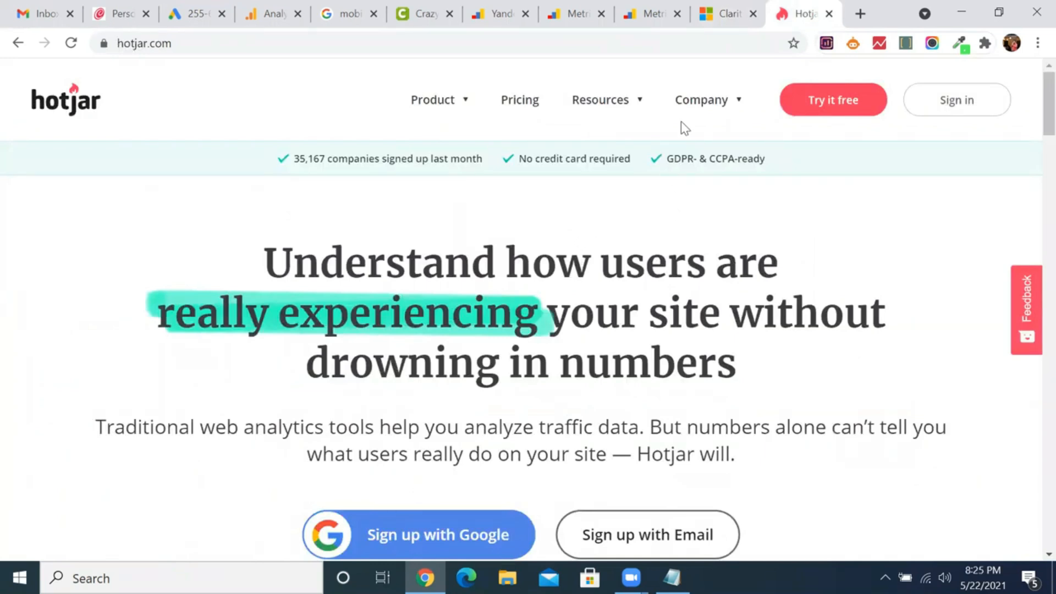
click(730, 13)
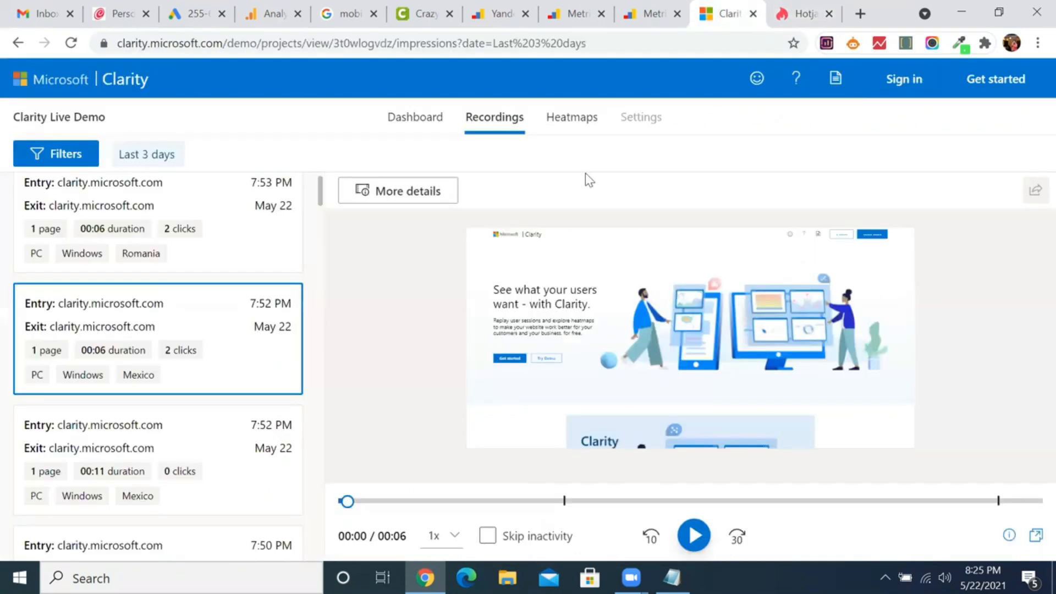
click(804, 11)
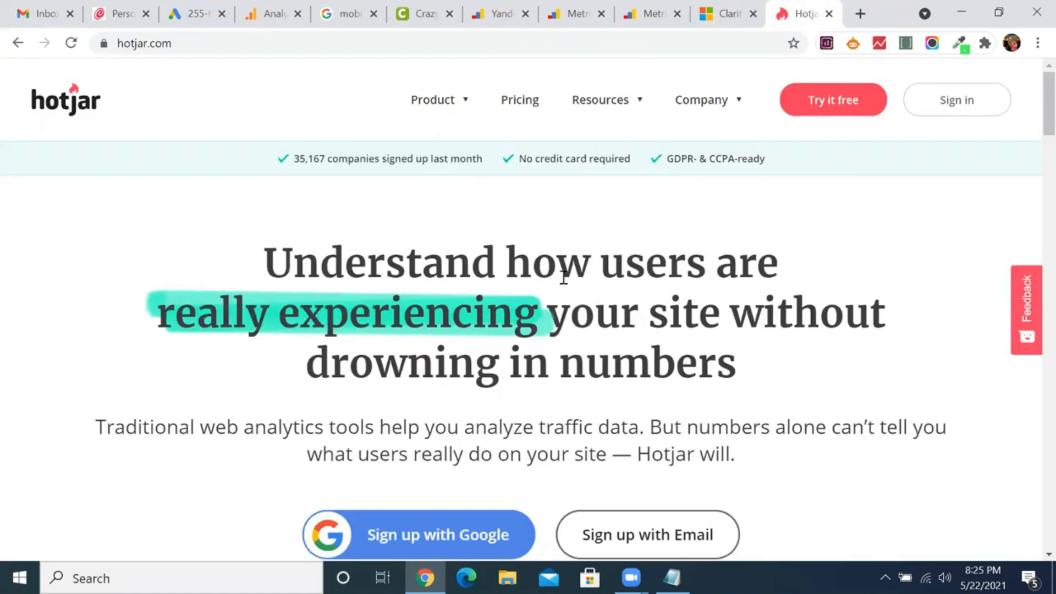
Step: Compare the Google Ads conversion import options with the Celefi Analytics property and check which Google account is signed in to Analytics
click(199, 12)
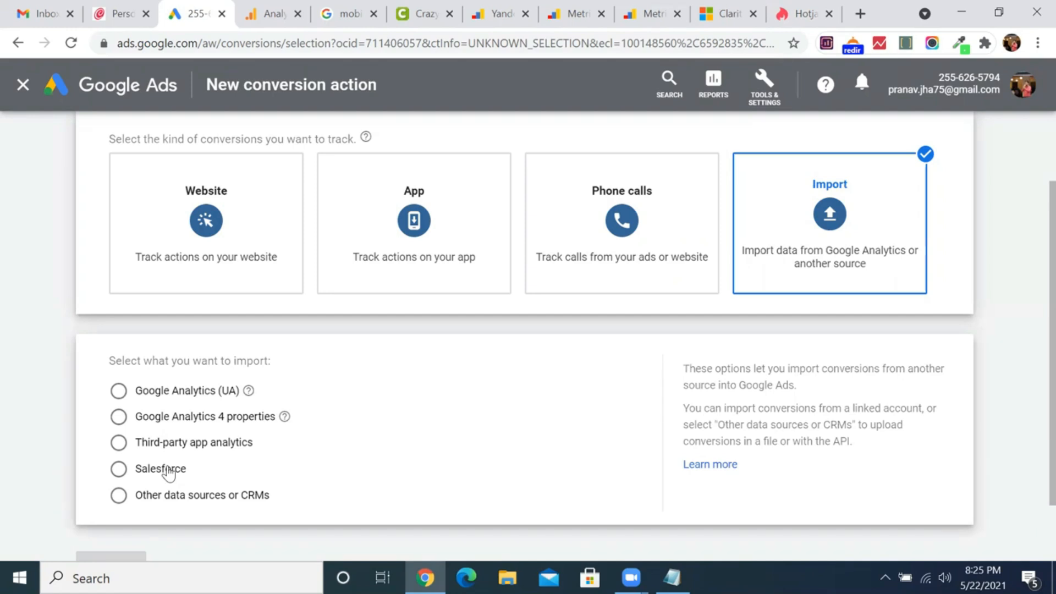
click(282, 10)
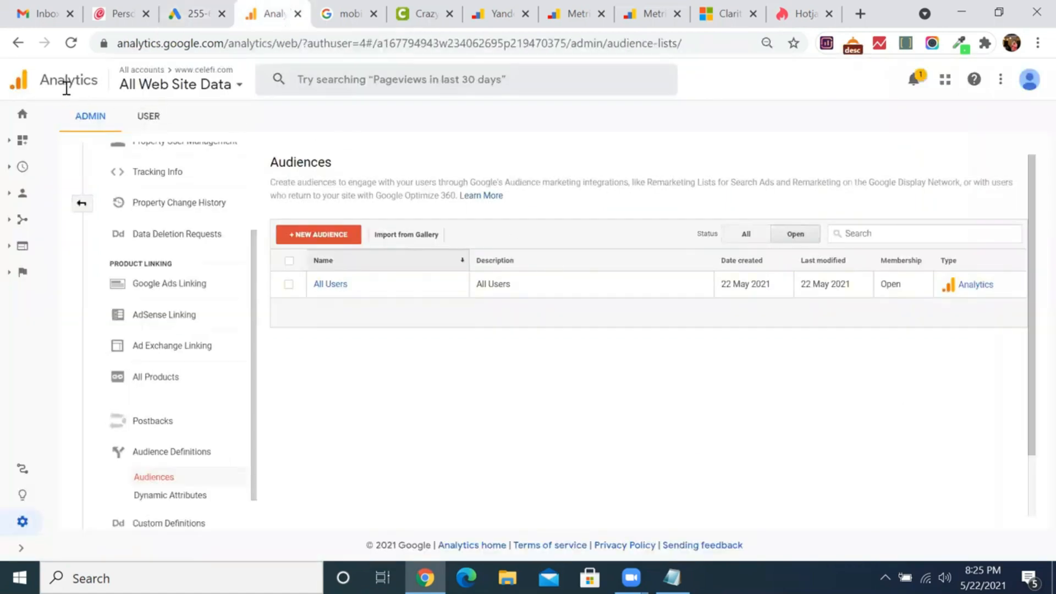
click(12, 43)
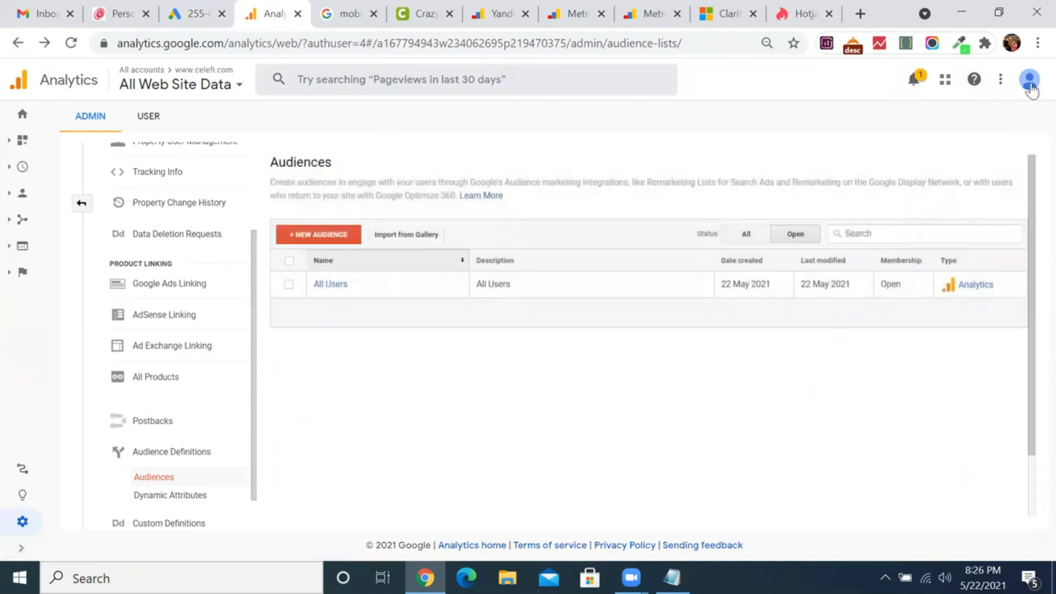
click(1030, 82)
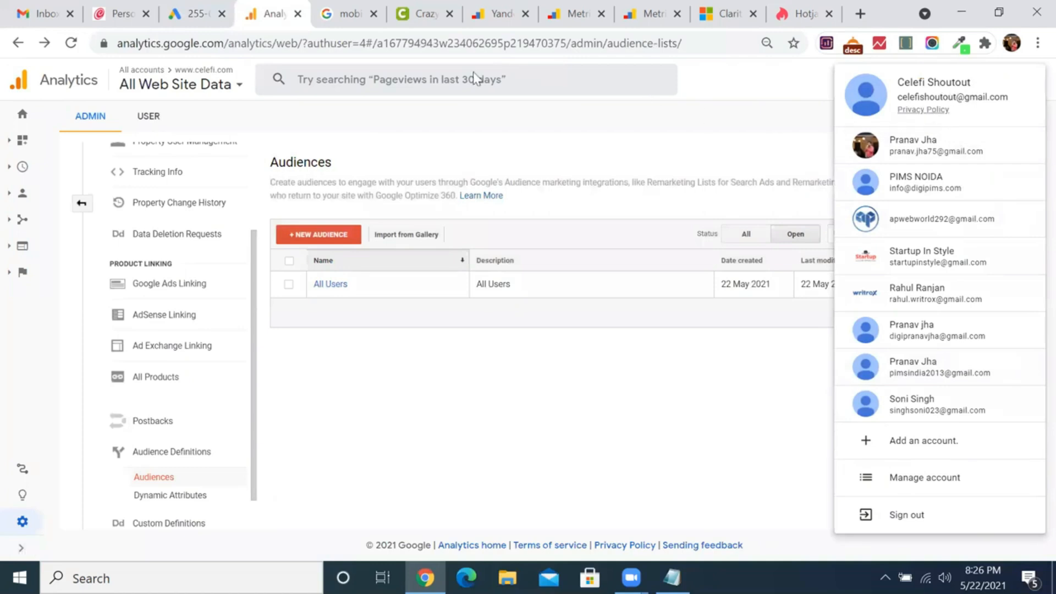
click(198, 13)
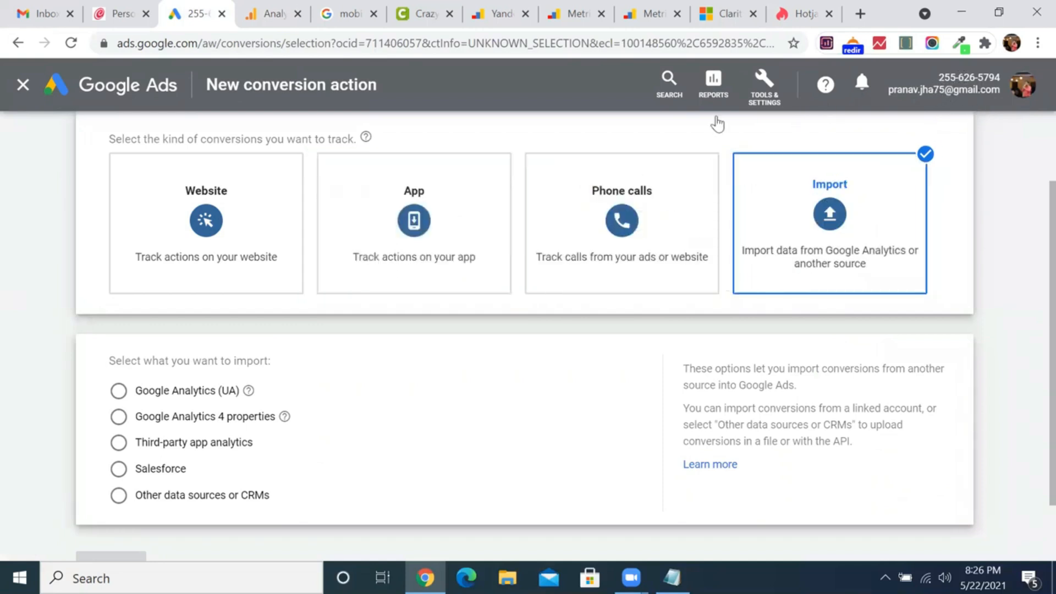
click(277, 14)
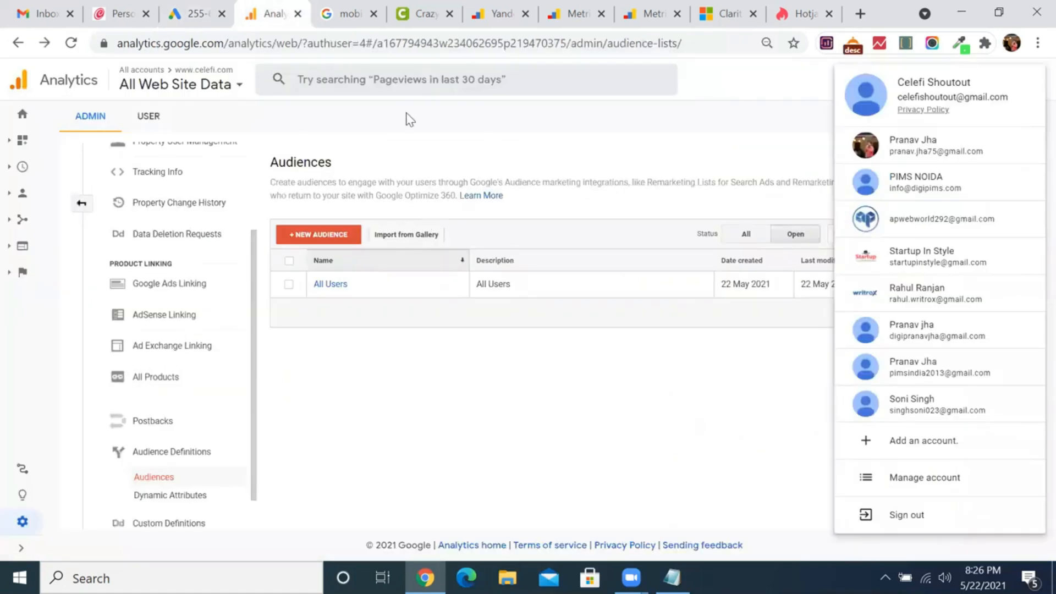
click(210, 12)
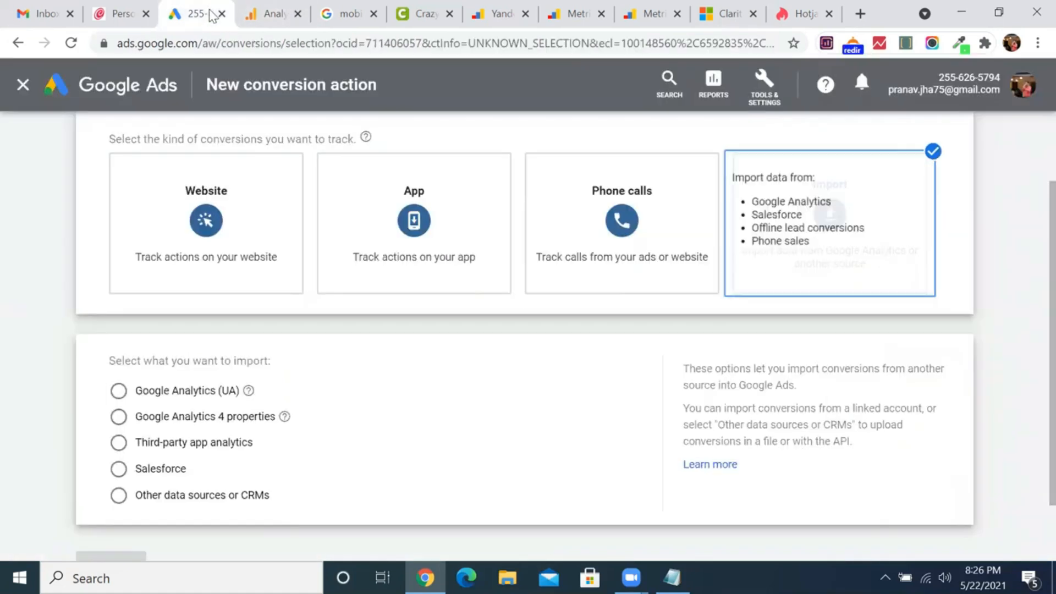
click(274, 11)
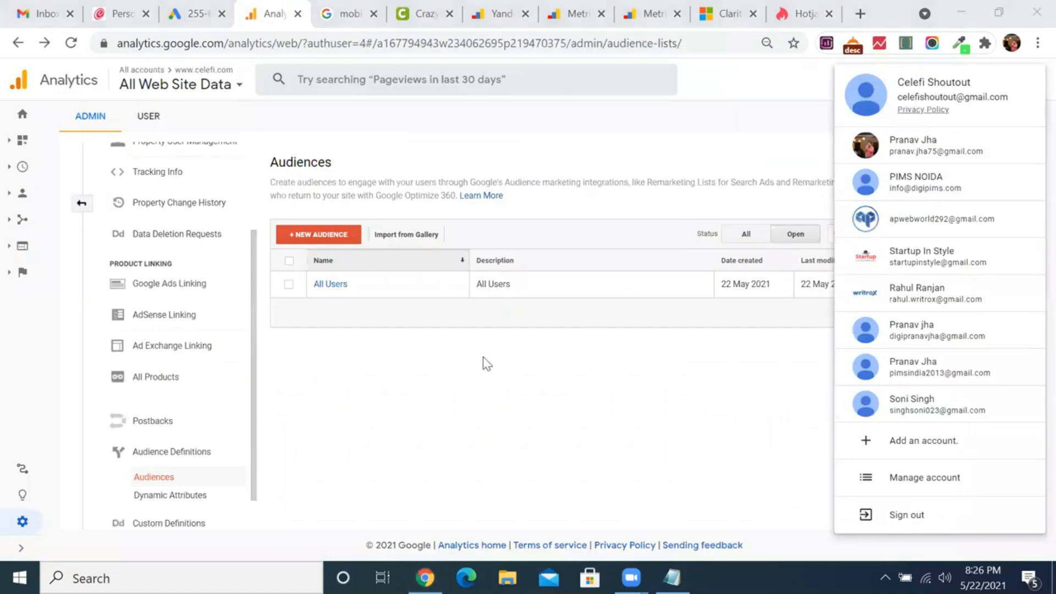
click(561, 366)
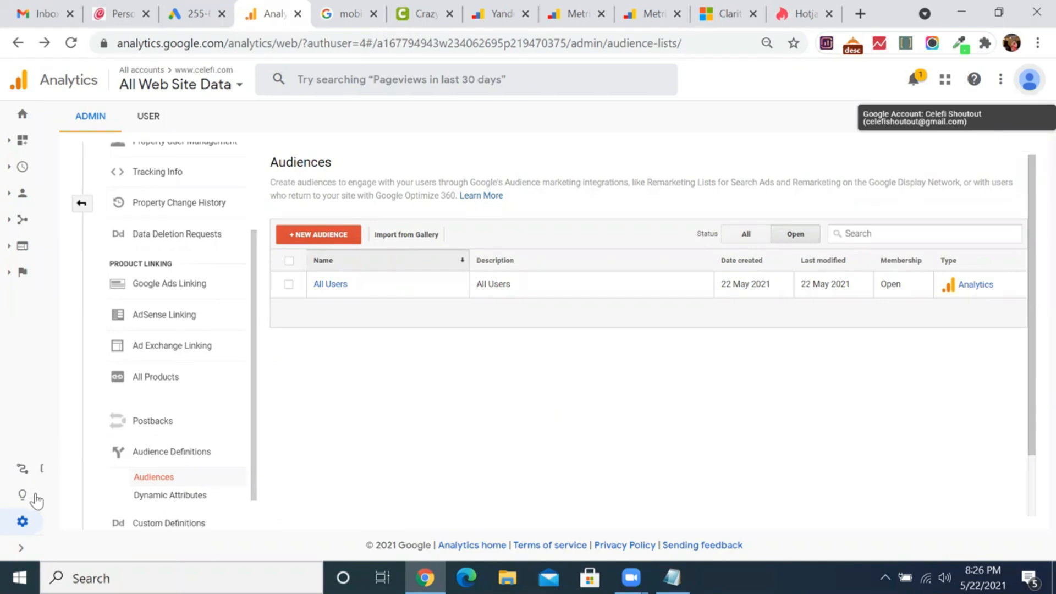
Step: Grant the Google Ads account's user Edit, Collaborate, Read & Analyse and Manage Users permissions on the Celefi Analytics account
click(20, 523)
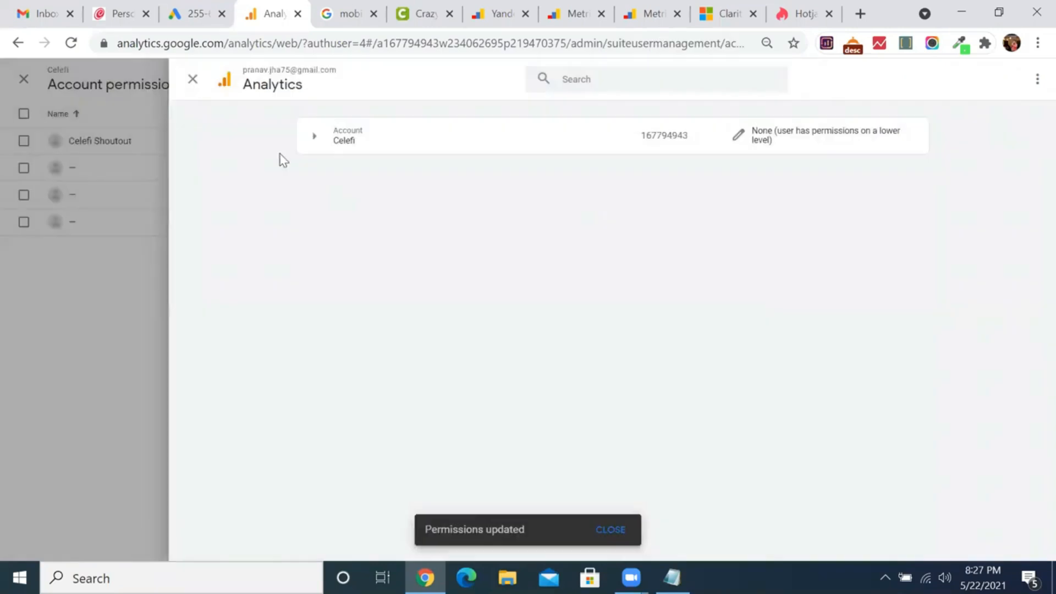
click(193, 80)
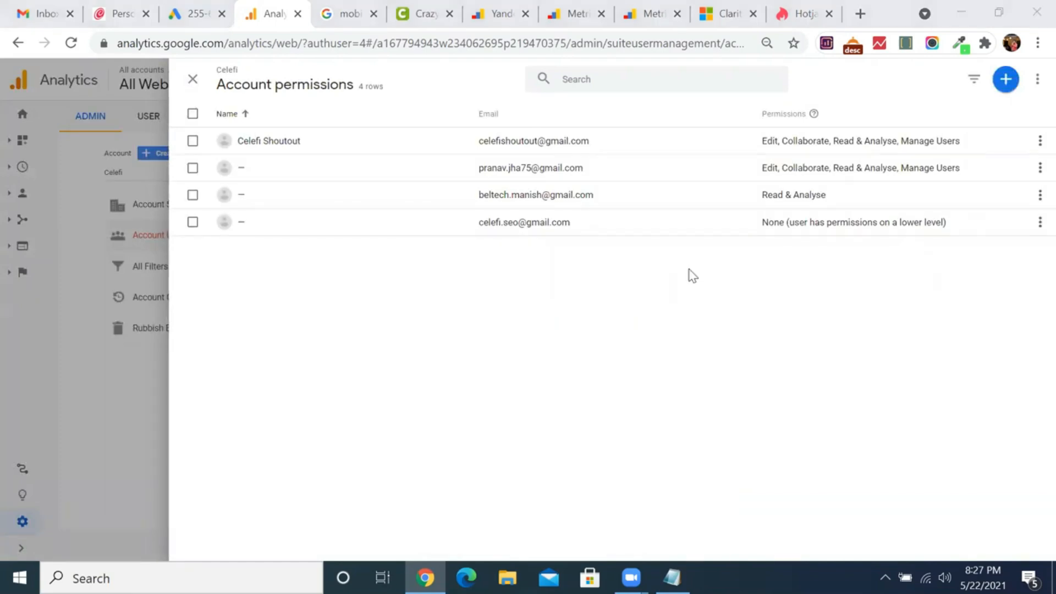
click(192, 82)
Step: Revisit the Google Ads import options, then search Google for "google analytics login" and reopen Google Analytics from the results
click(193, 13)
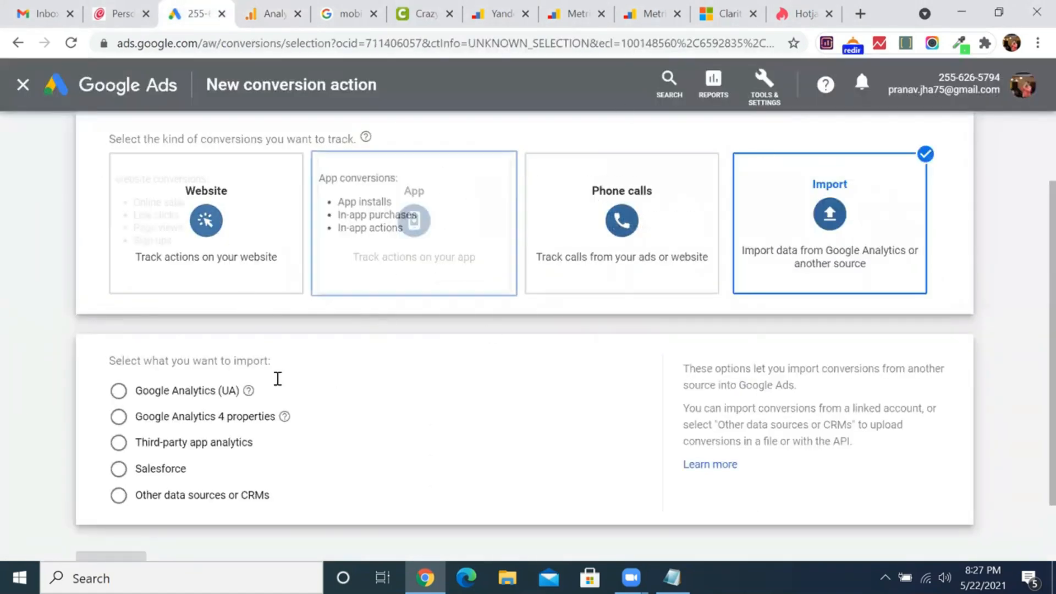
click(257, 7)
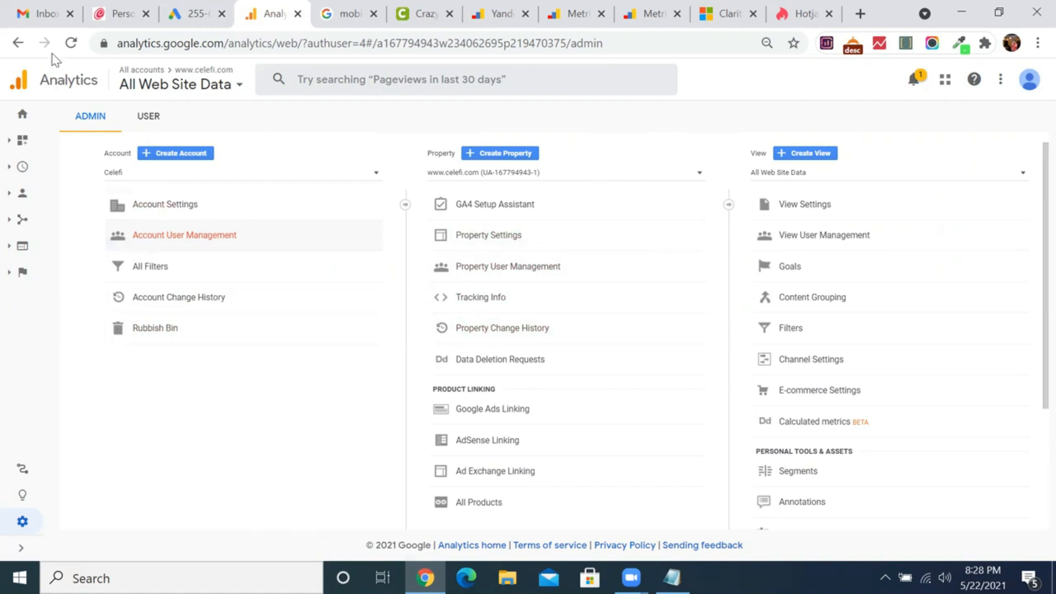
click(194, 43)
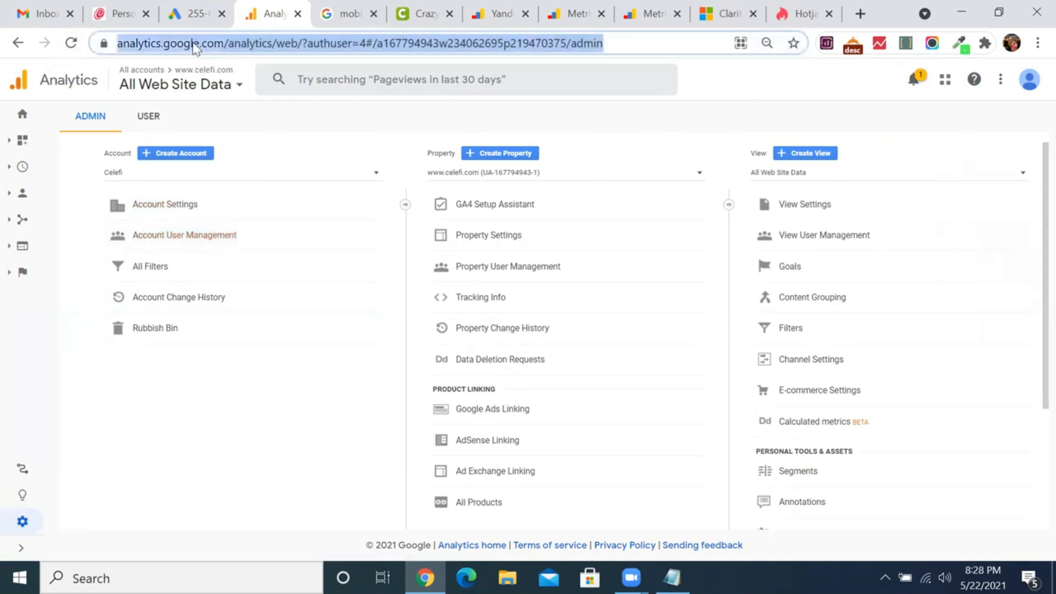
text(google ana)
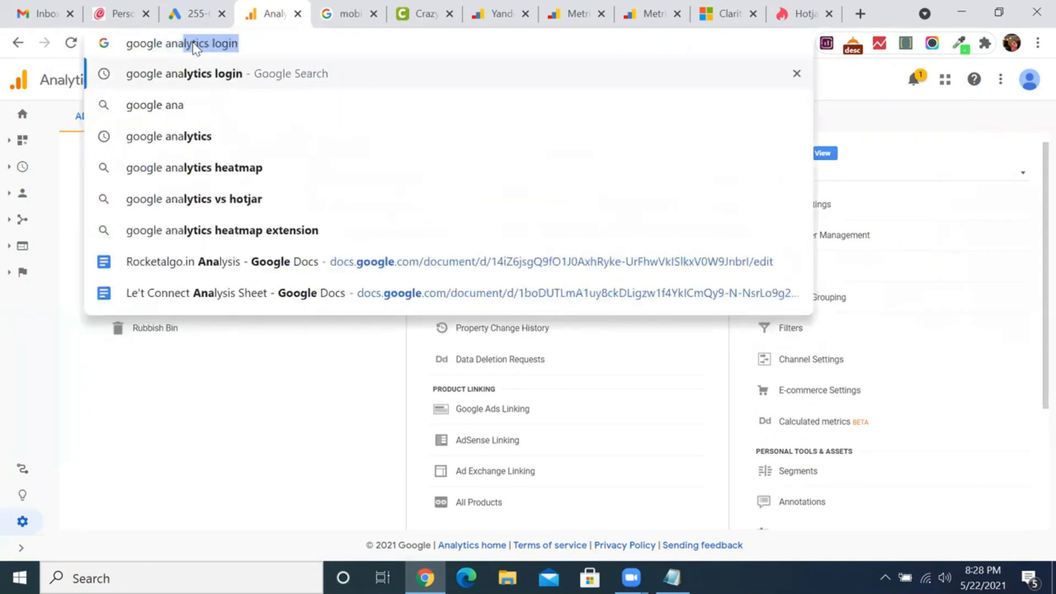
key(Right)
key(Return)
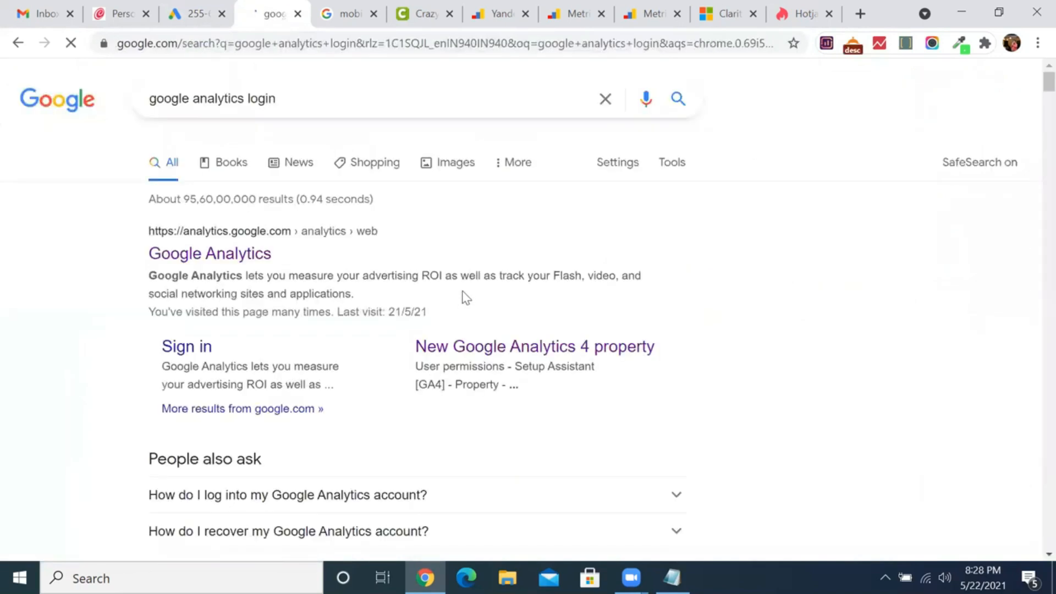
click(209, 255)
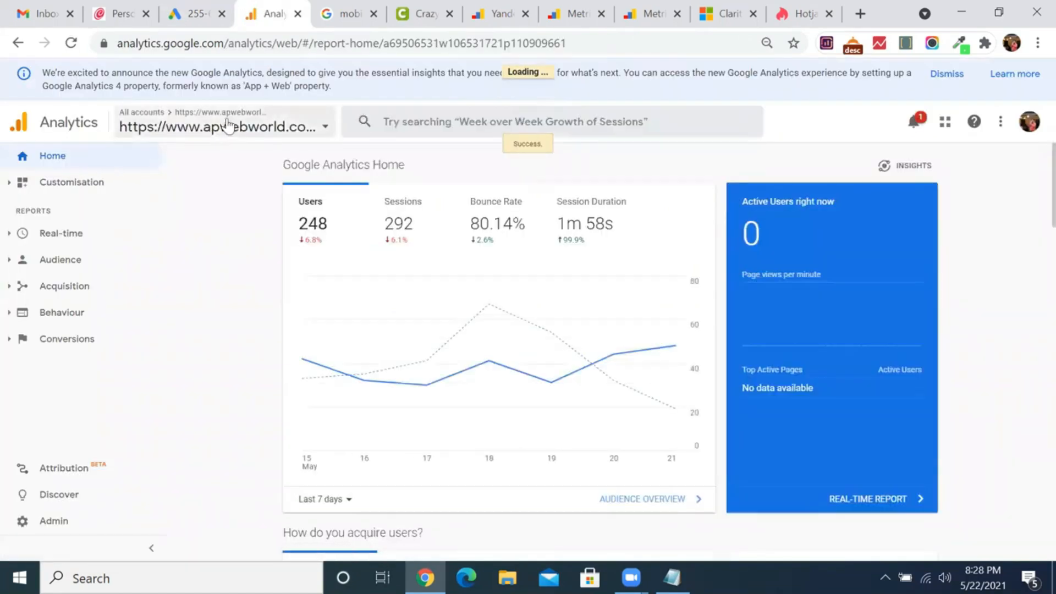
click(228, 126)
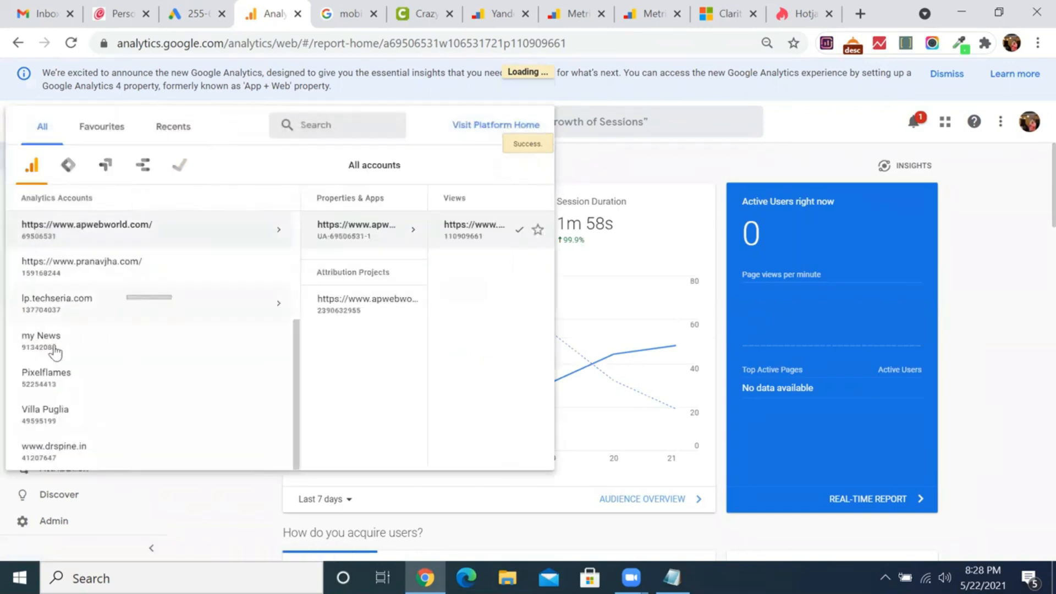
click(77, 234)
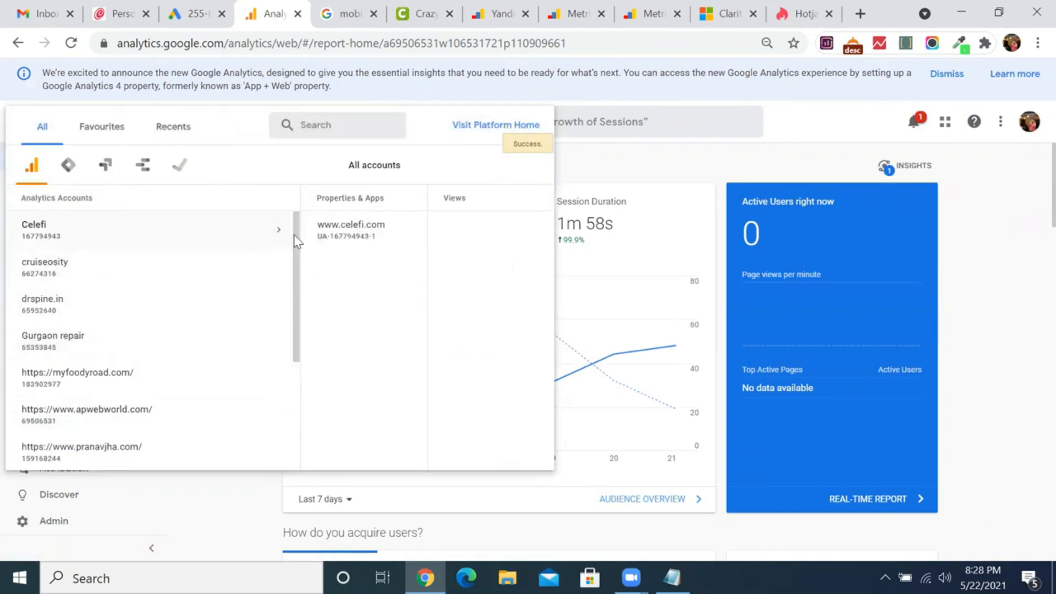
click(316, 240)
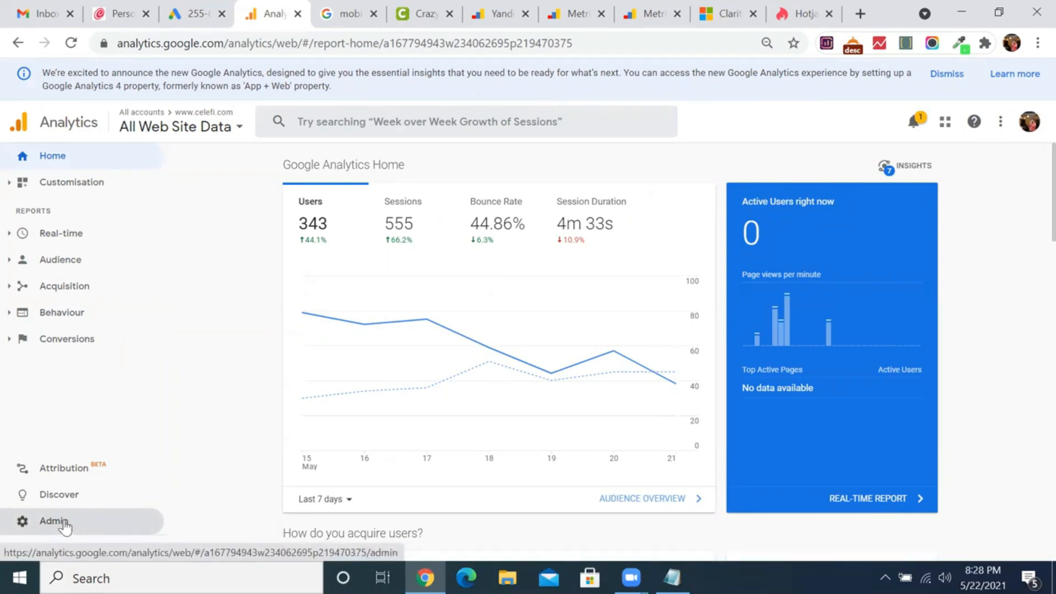
Step: Open the goals of the All Web Site Data view in the admin settings and start a new goal
click(63, 522)
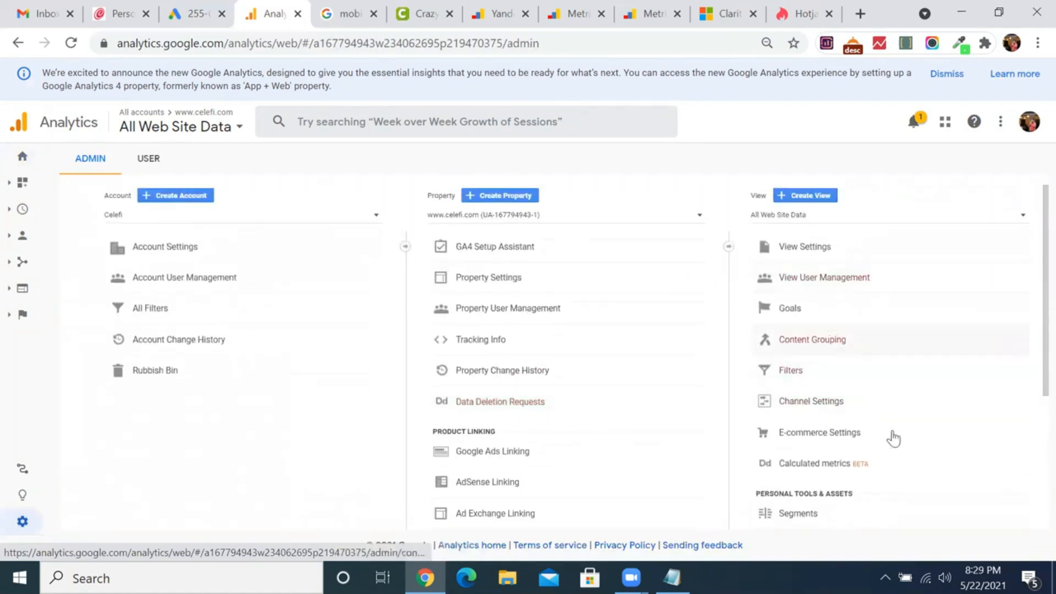
click(836, 312)
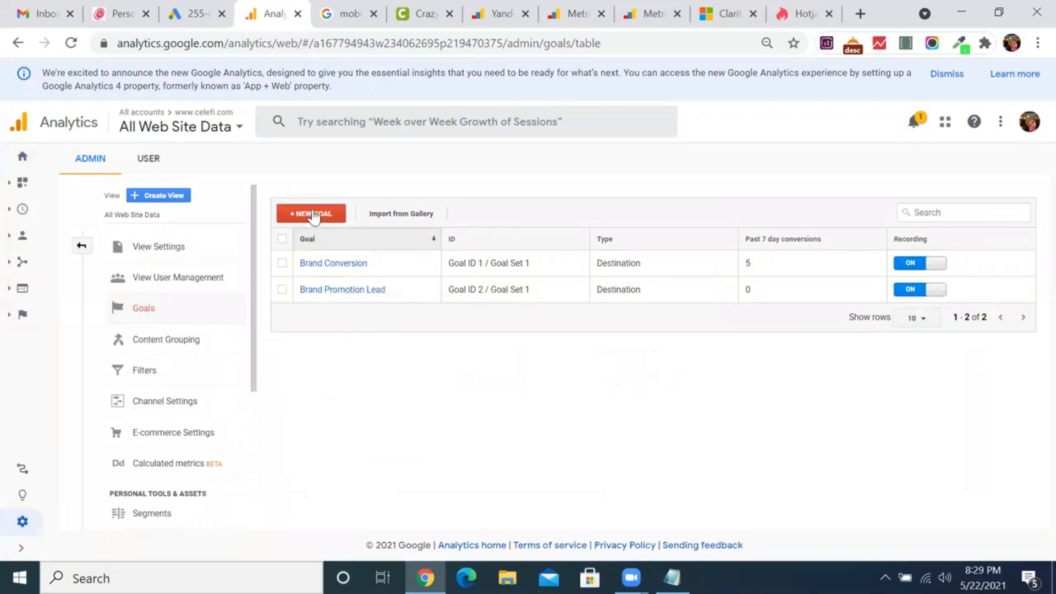
click(282, 290)
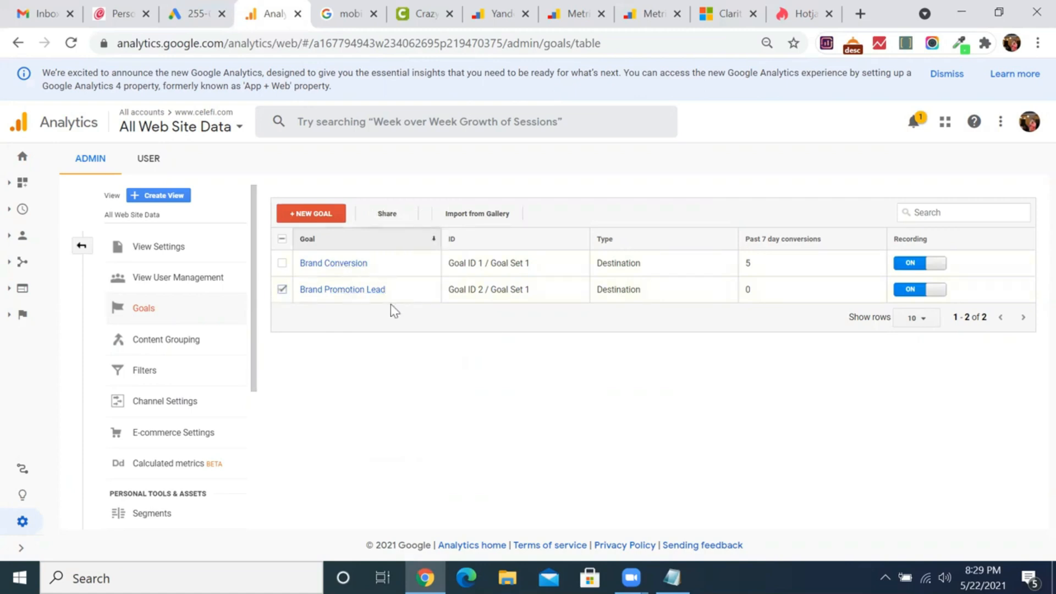
click(284, 291)
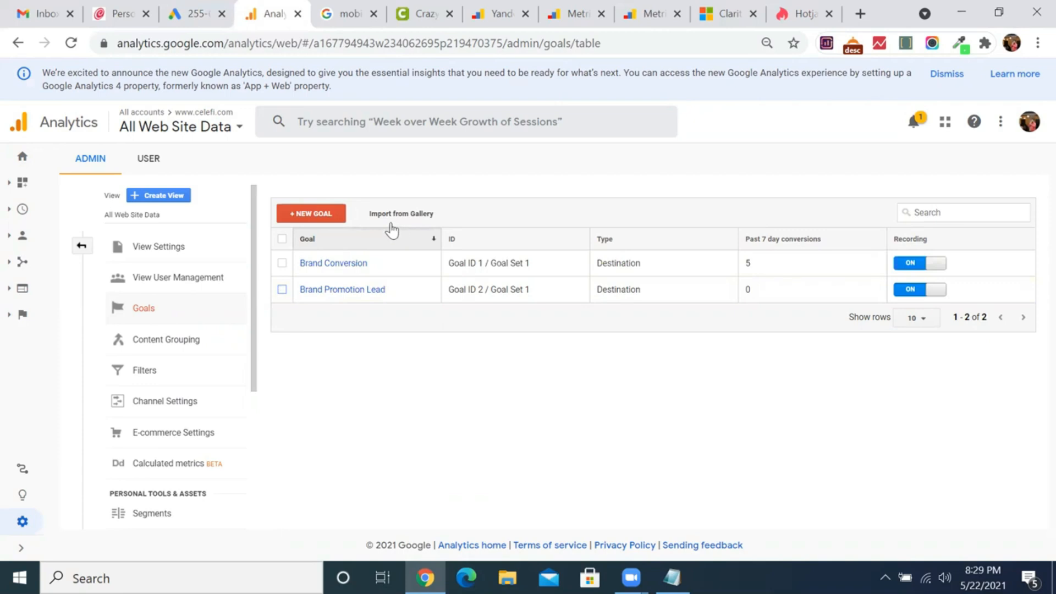
click(312, 217)
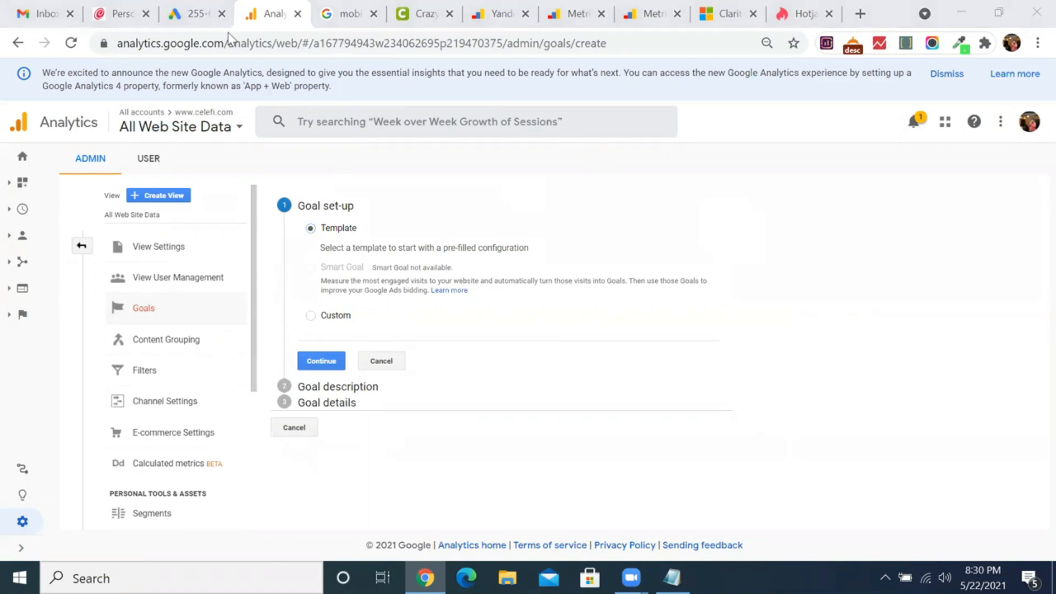
Step: Switch to the Celefi website and examine its Brand Promotion page with the benefits list and enquiry form
click(145, 5)
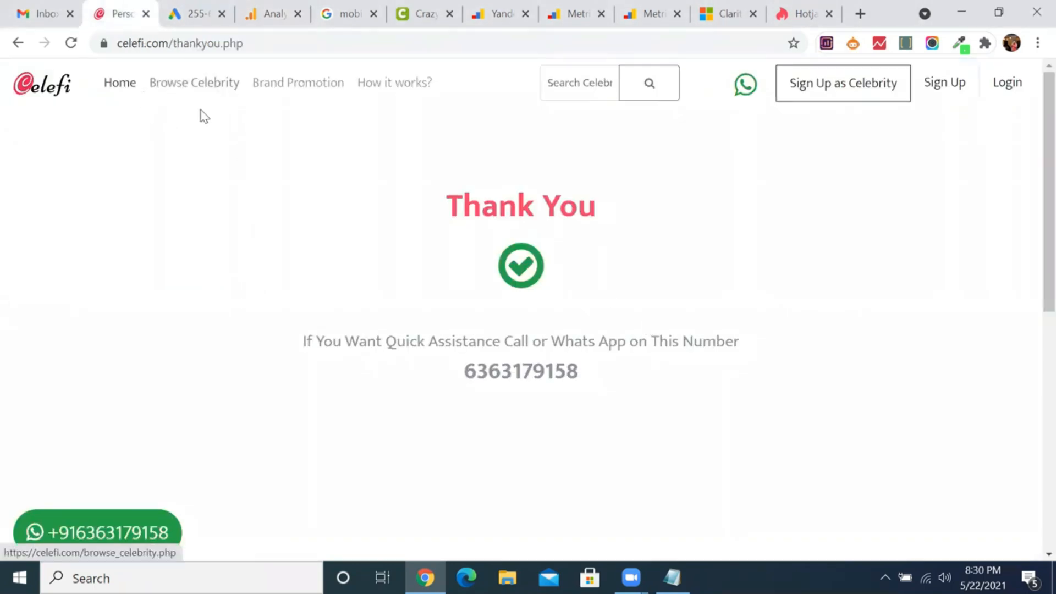
click(51, 87)
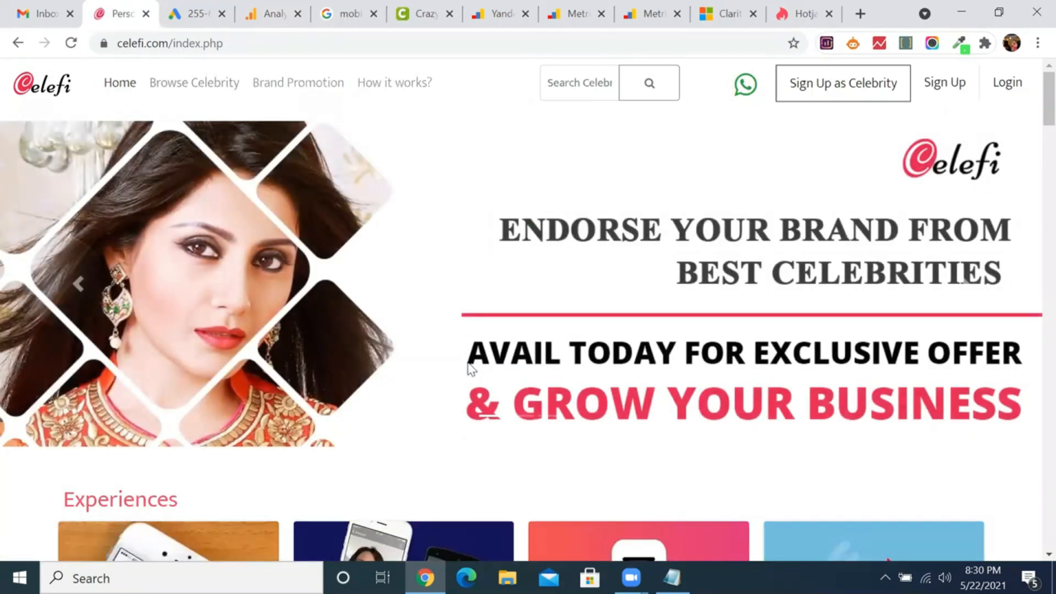
click(282, 89)
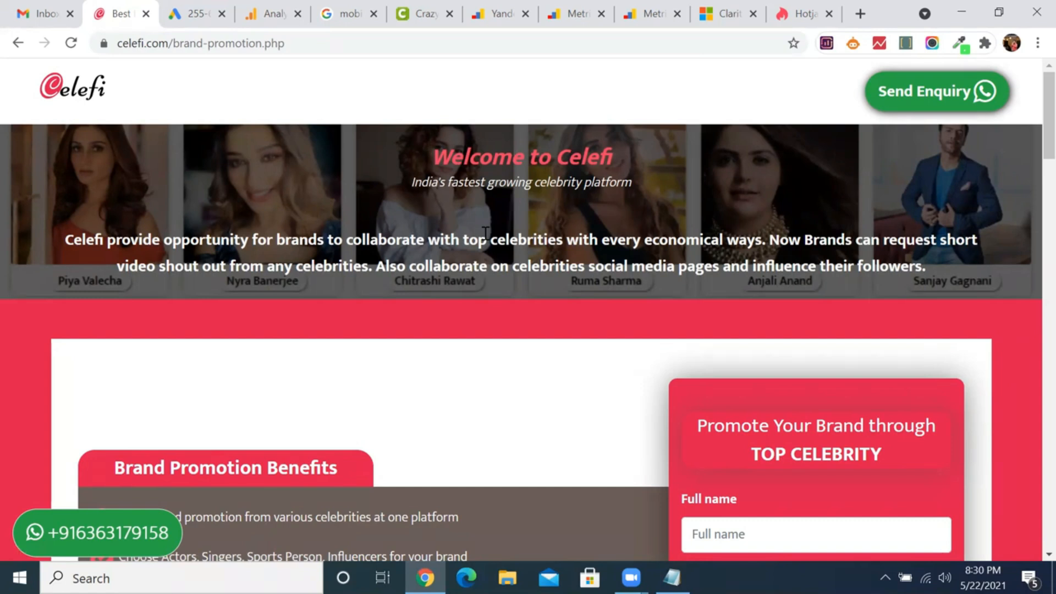
scroll(485, 232, down, 5)
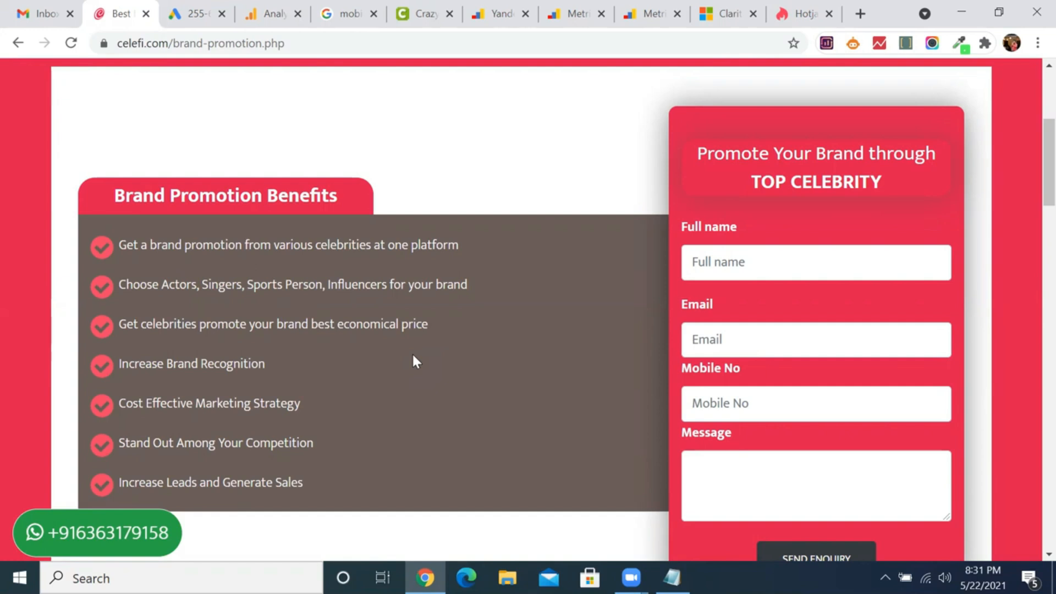
Step: Return to Google Analytics, abandon the new goal setup and reopen the goals list of the All Web Site Data view
click(258, 12)
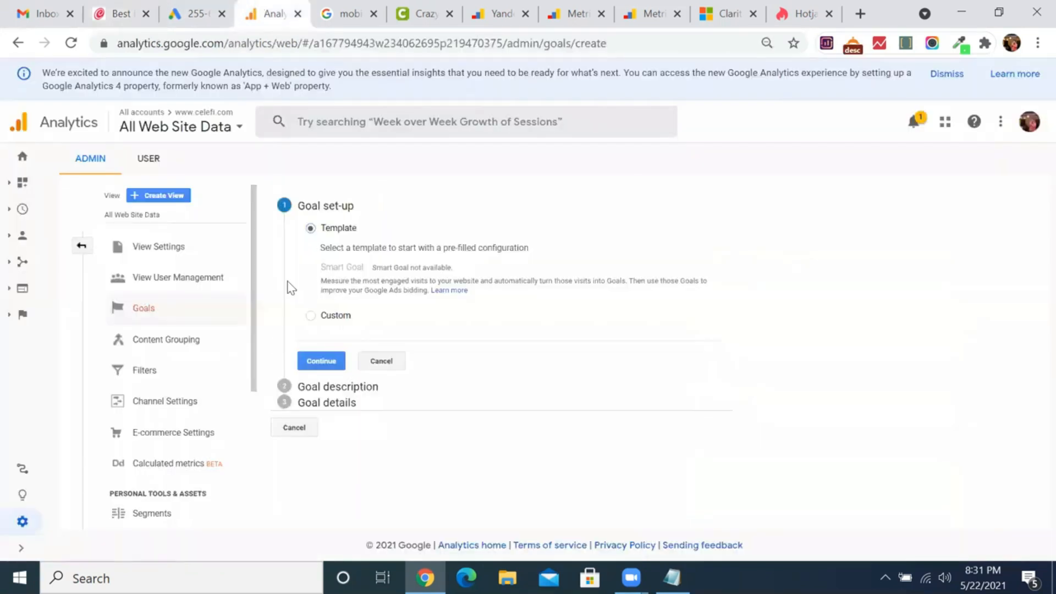
click(21, 523)
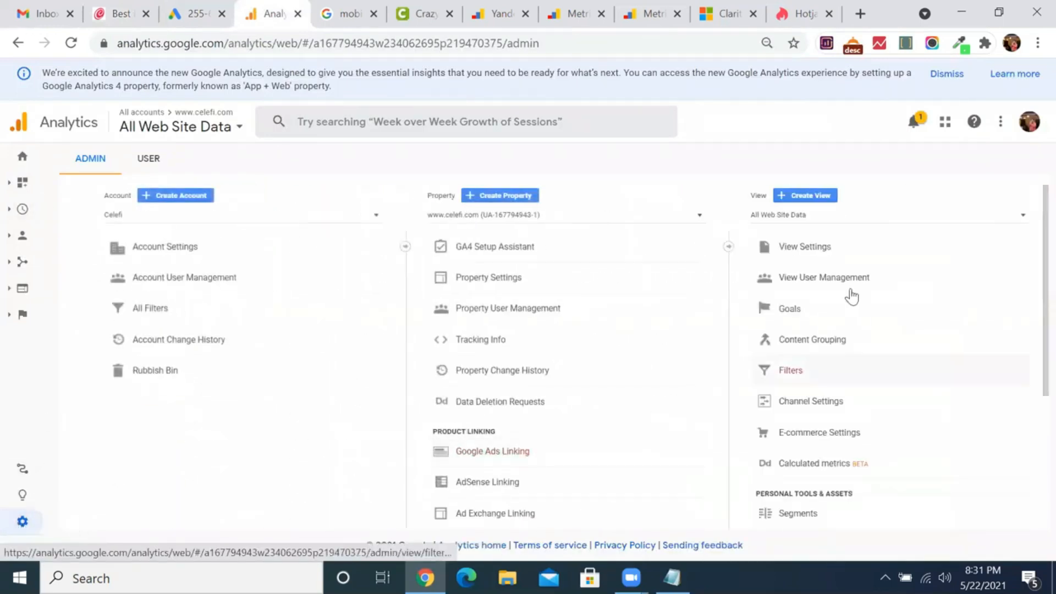
click(800, 311)
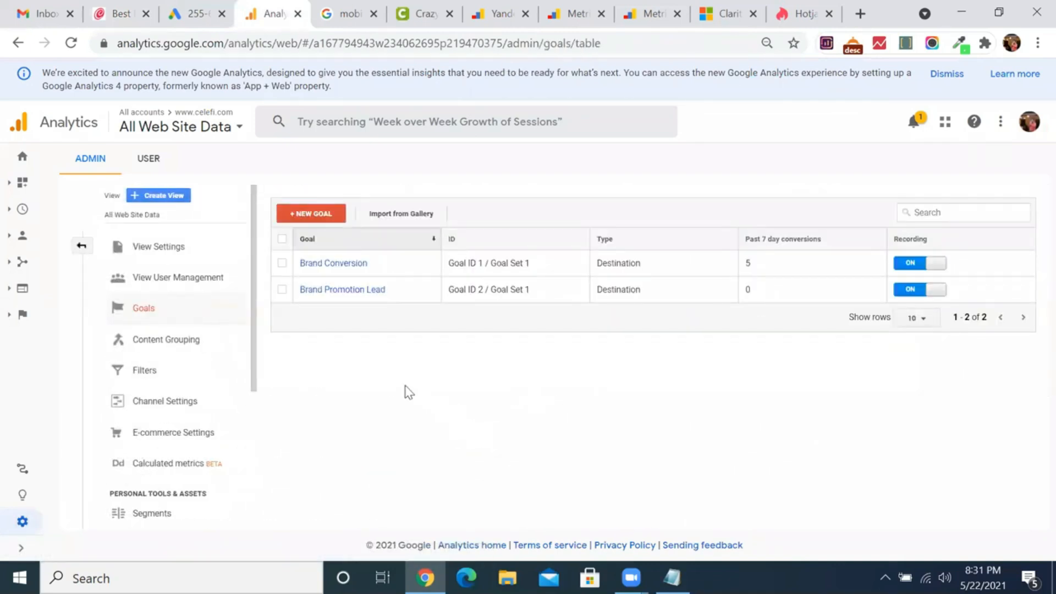
Step: Start a new goal from the template set-up and name it "Celefi lead Conversion"
click(313, 217)
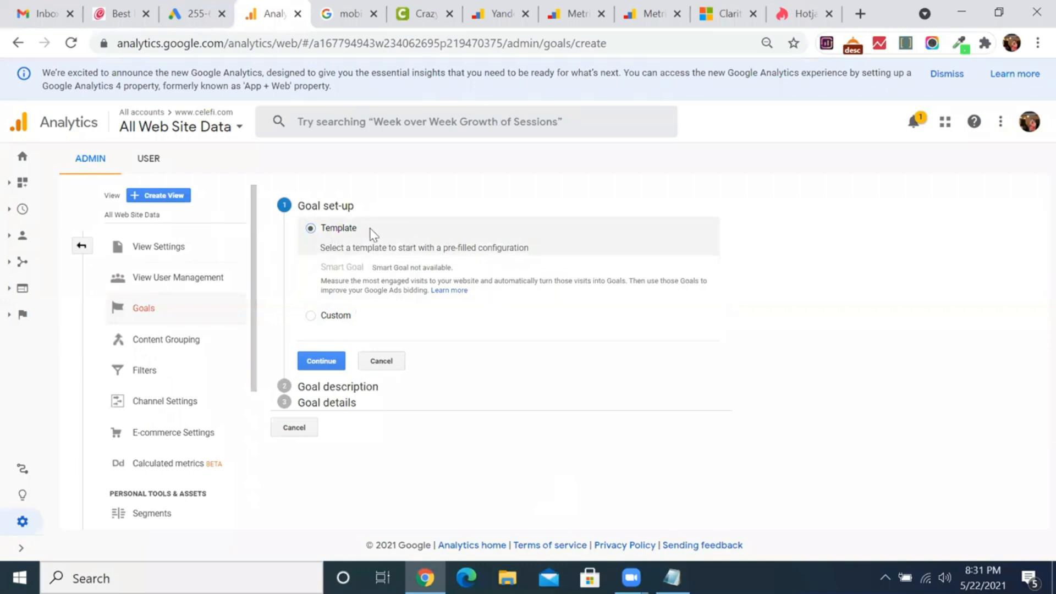
click(322, 366)
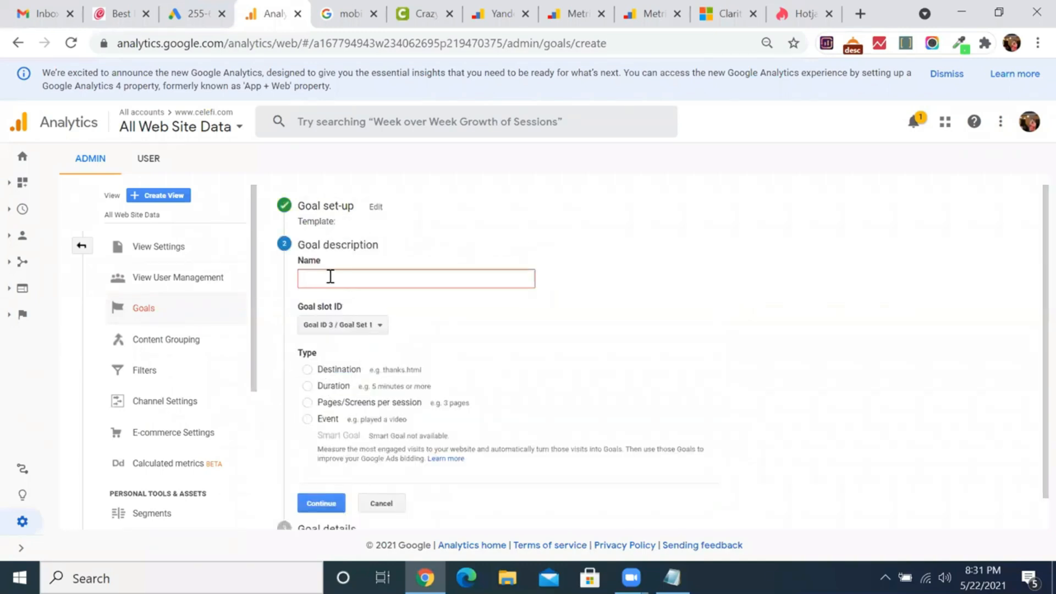
text(Celefi Lead Conversion)
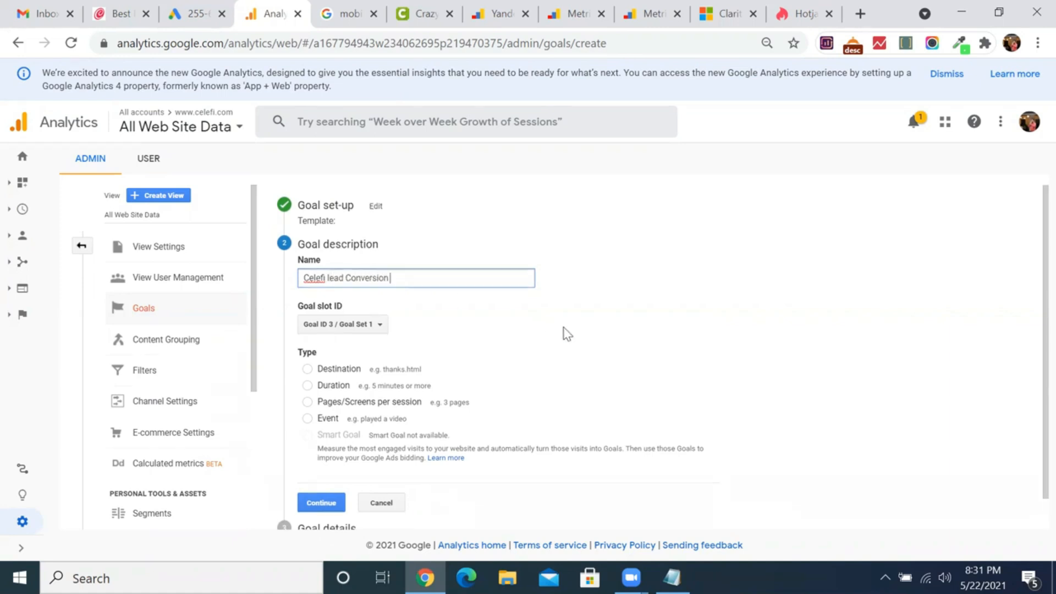
scroll(564, 330, down, 1)
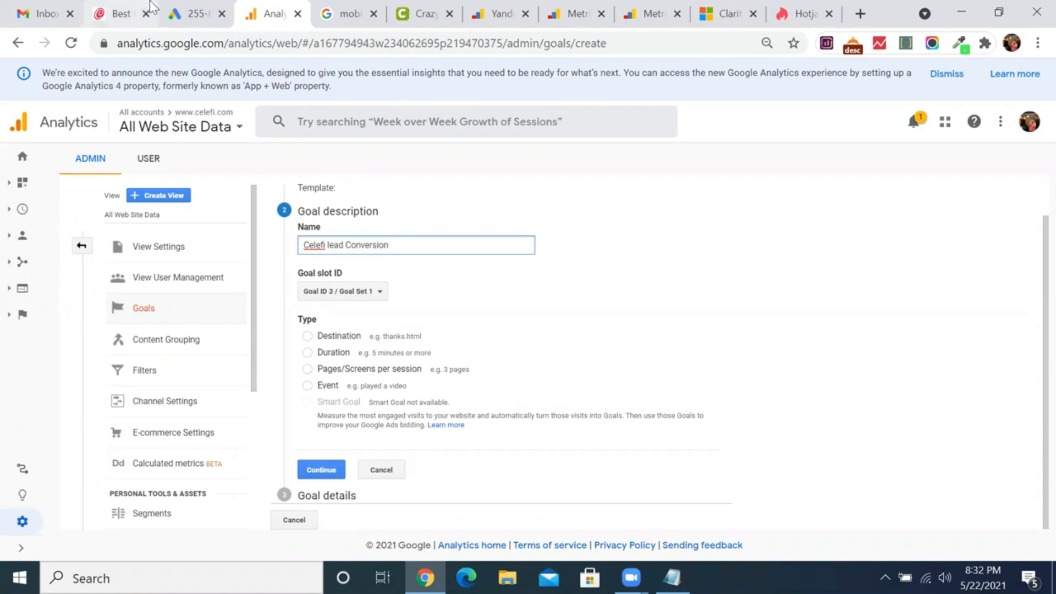
Step: Glance at the Celefi Brand Promotion page, set the goal type to Destination and continue to the goal's destination details
click(131, 7)
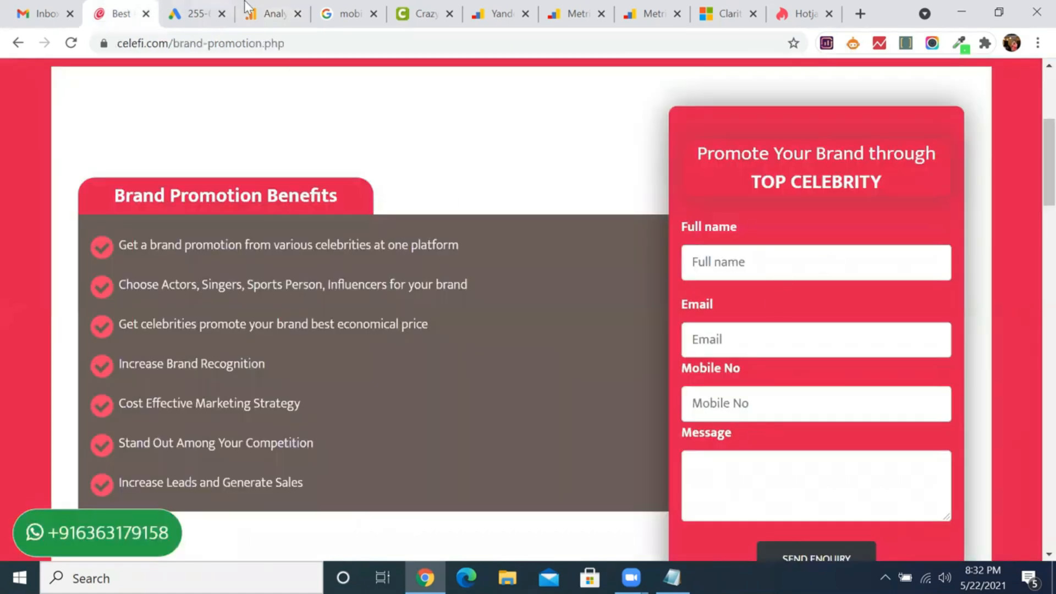
click(293, 7)
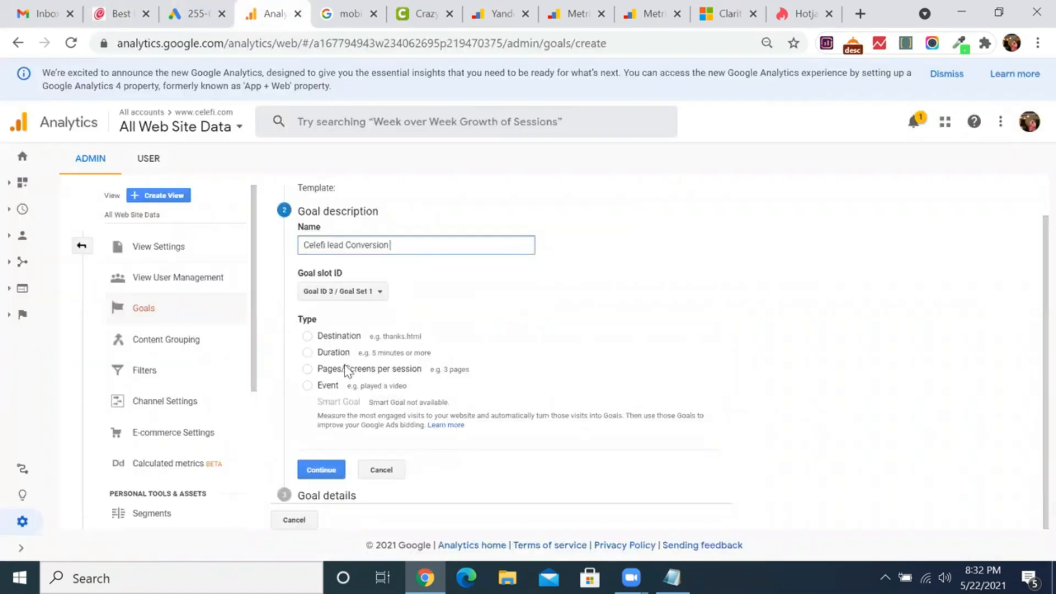
click(312, 356)
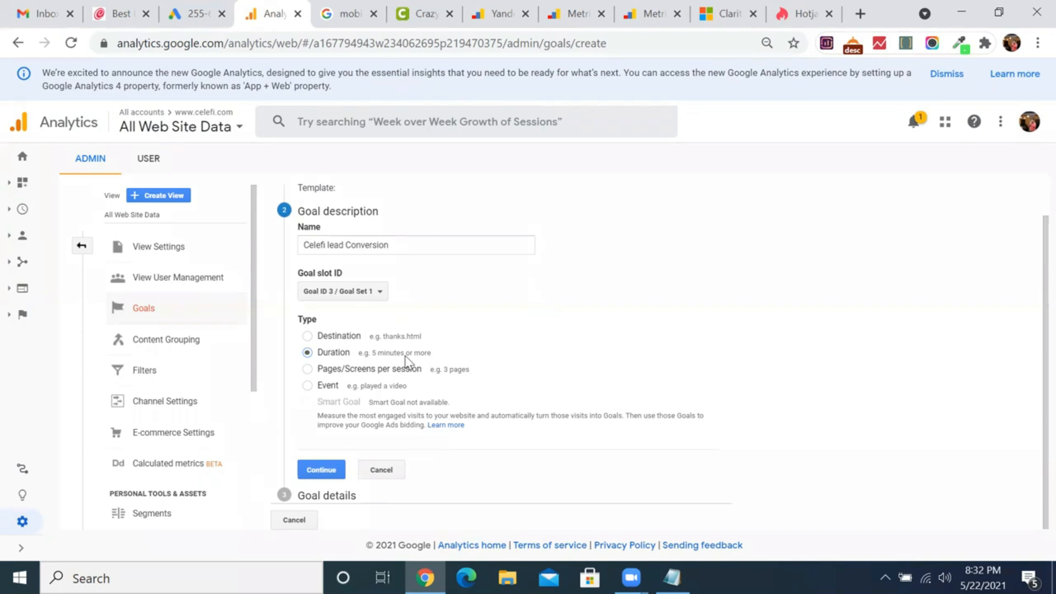
click(309, 370)
click(307, 337)
click(322, 471)
click(384, 294)
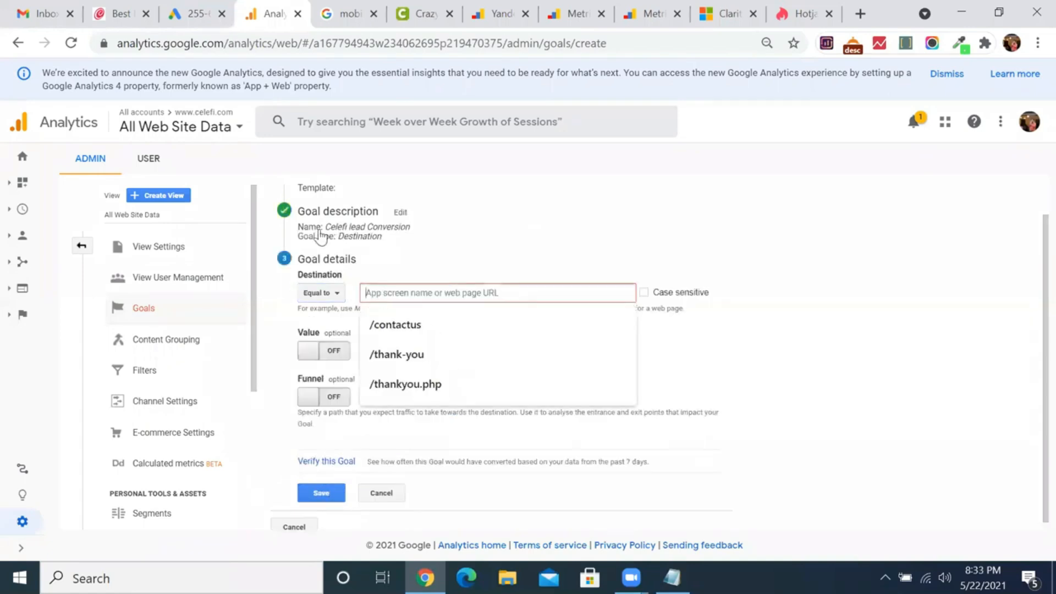
Step: Fill in the enquiry form on the Celefi Brand Promotion page with a name, test e-mail, mobile number and the message "hi"
click(132, 6)
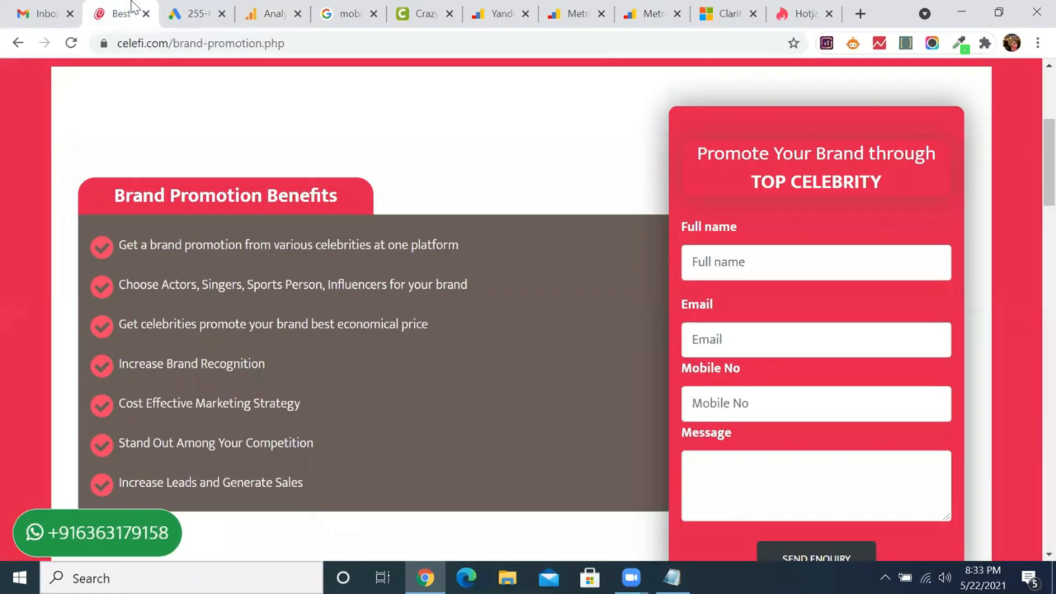
click(745, 266)
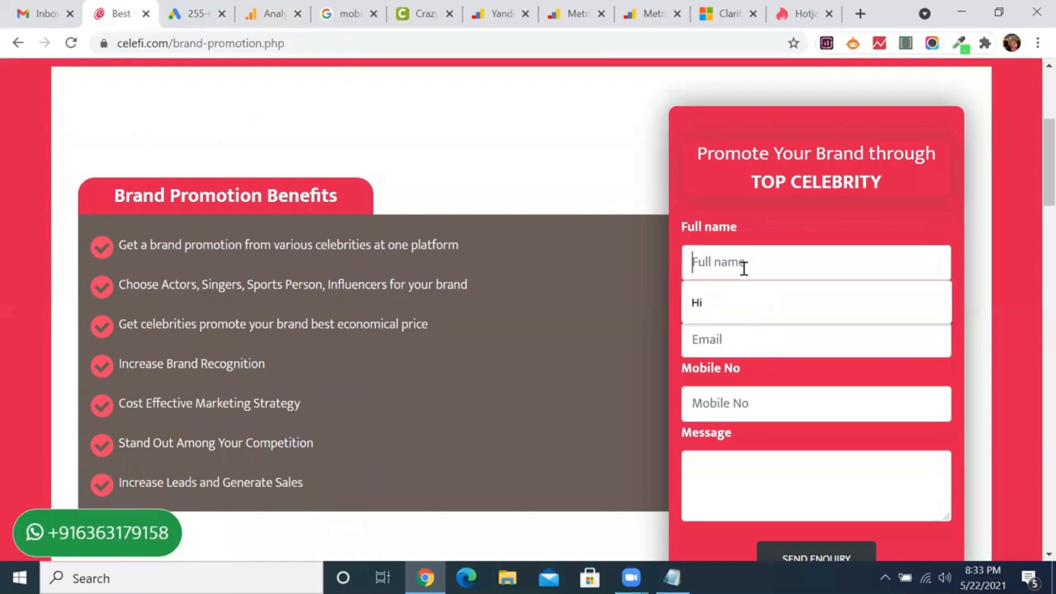
click(733, 307)
click(731, 342)
click(731, 379)
click(737, 405)
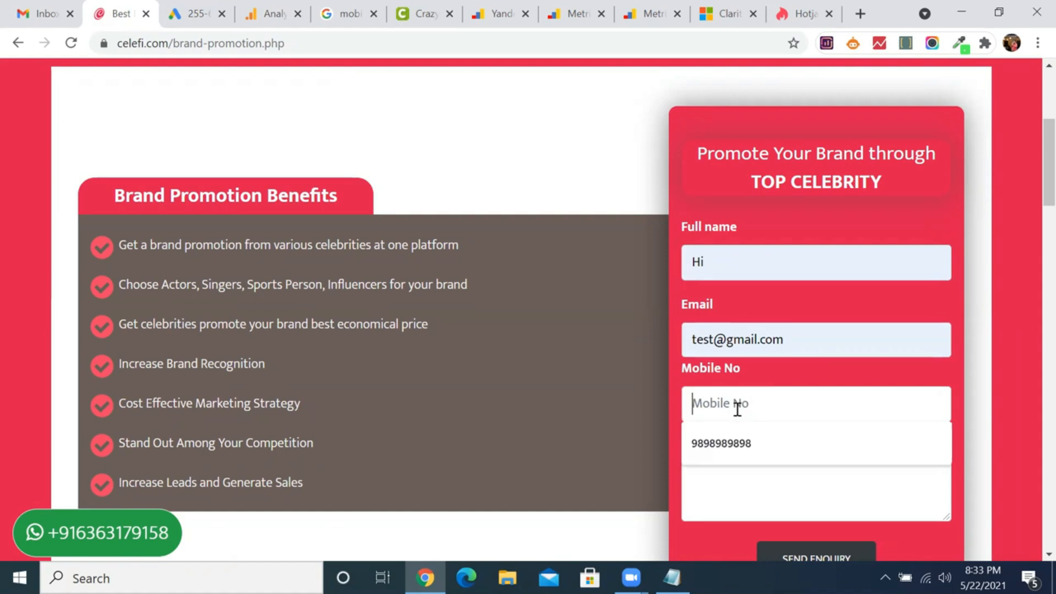
click(714, 440)
click(717, 471)
text(hi)
scroll(236, 65, down, 4)
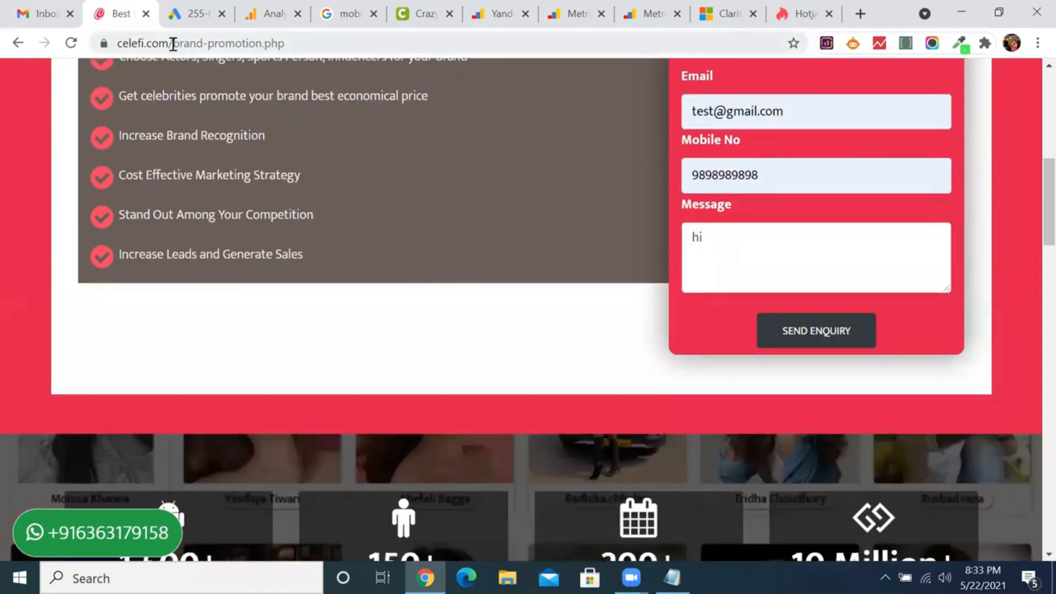
Step: Open the celefi.com/thankyou.php page and copy its /thankyou.php path from the address
drag(173, 43, 288, 43)
key(BackSpace)
text(tha)
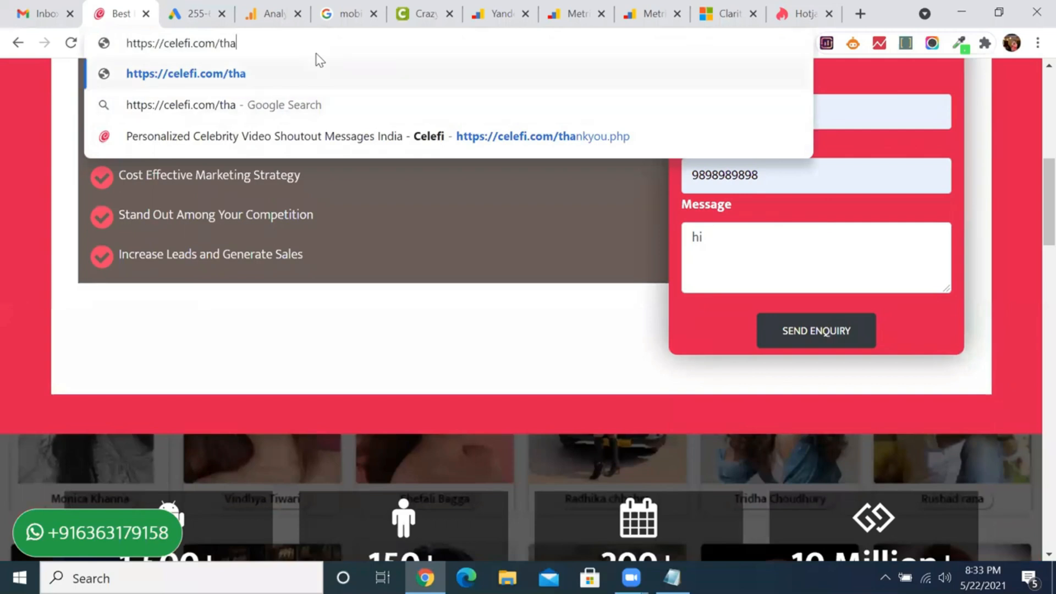
key(Down)
key(Down)
key(Return)
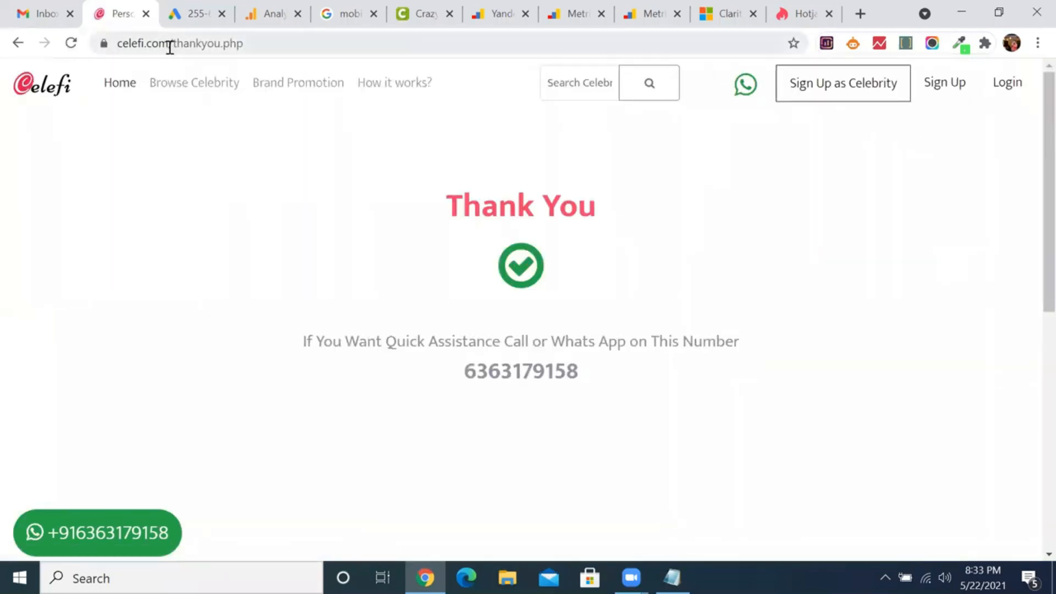
drag(170, 43, 269, 45)
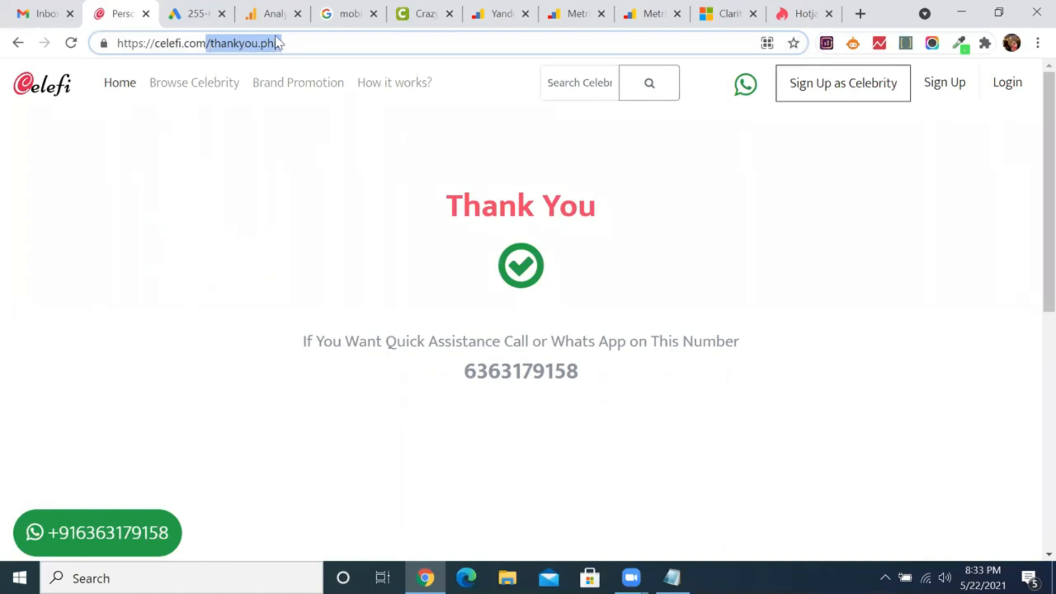
Step: Switch back to Google Analytics, set the goal's destination to /thankyou.php and assign a conversion value of 10 USD
click(274, 13)
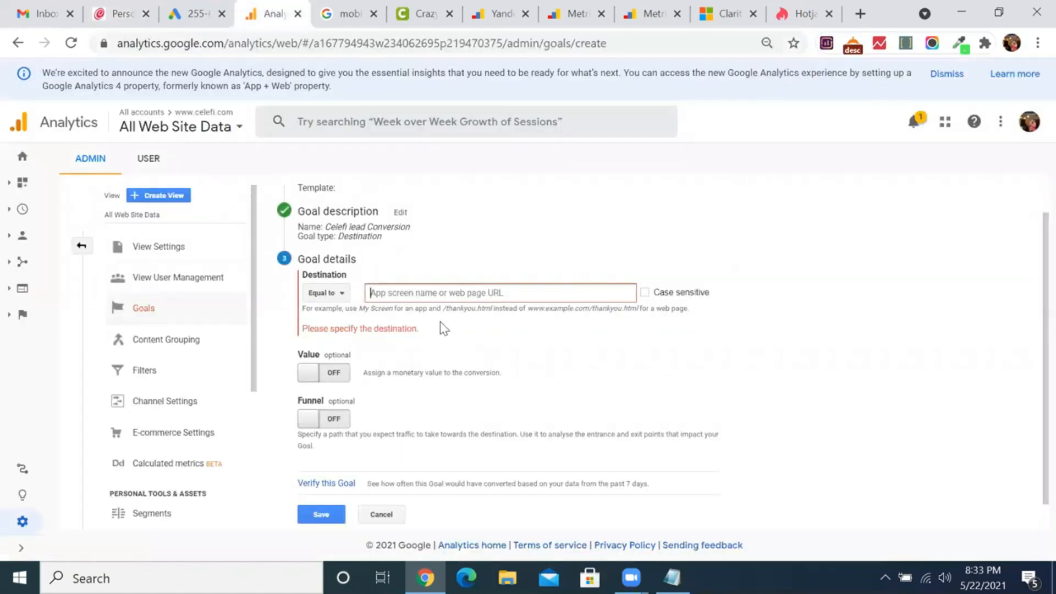
text(/thankyou.php)
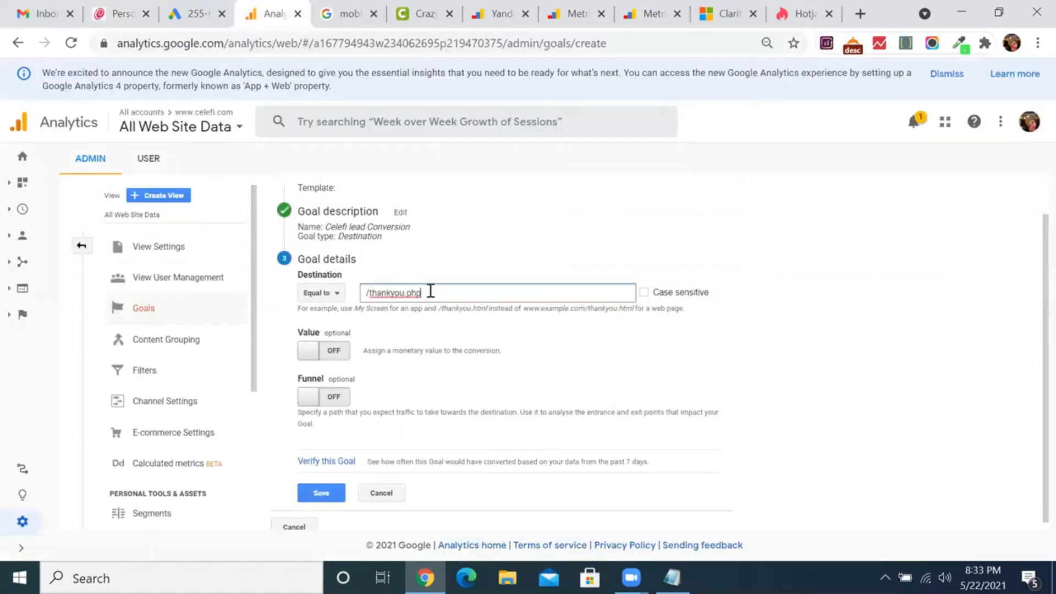
scroll(410, 355, down, 1)
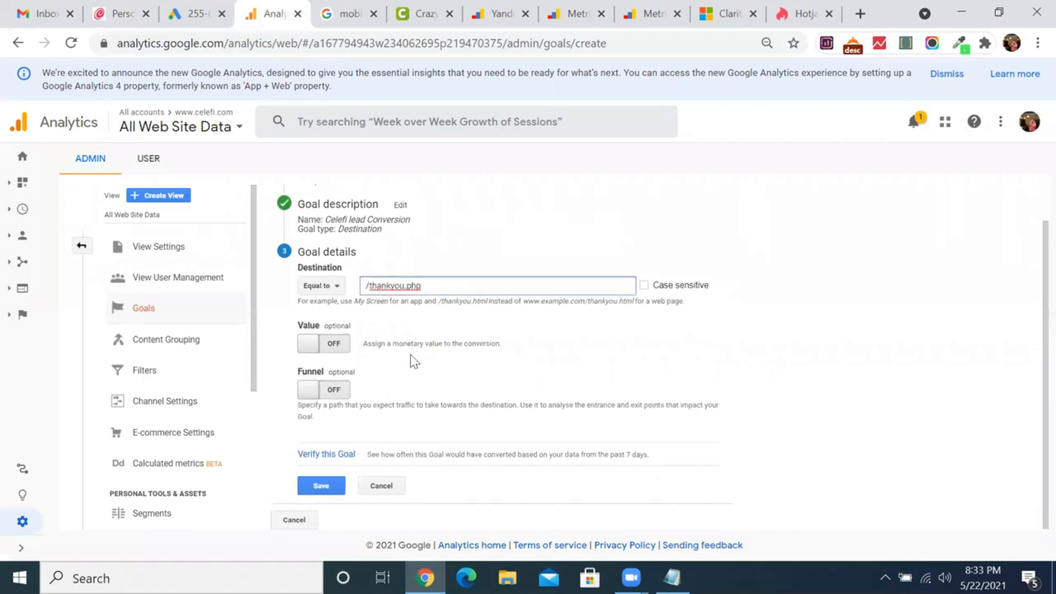
click(314, 351)
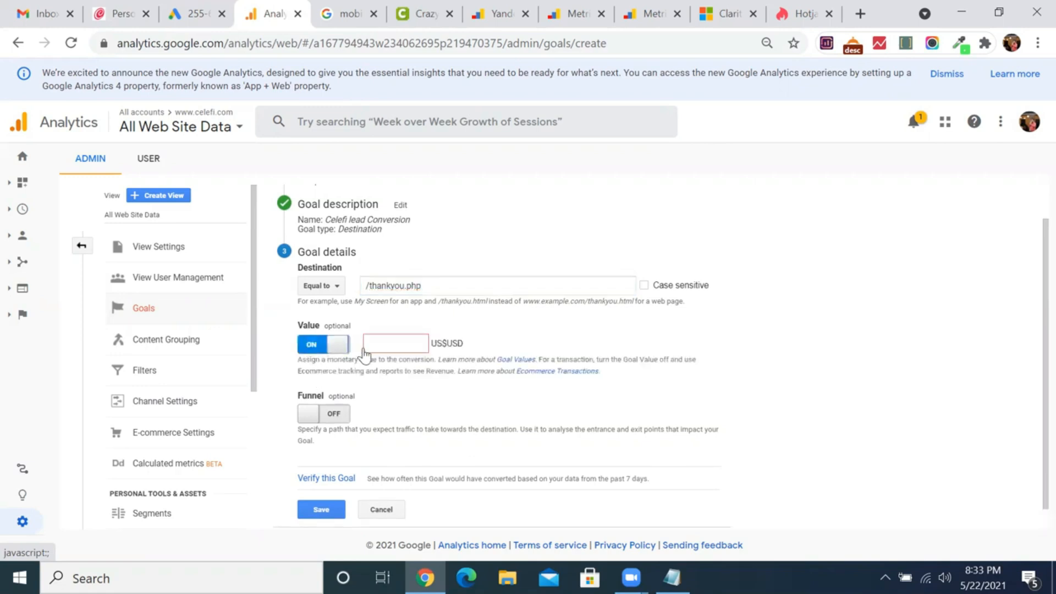
click(400, 347)
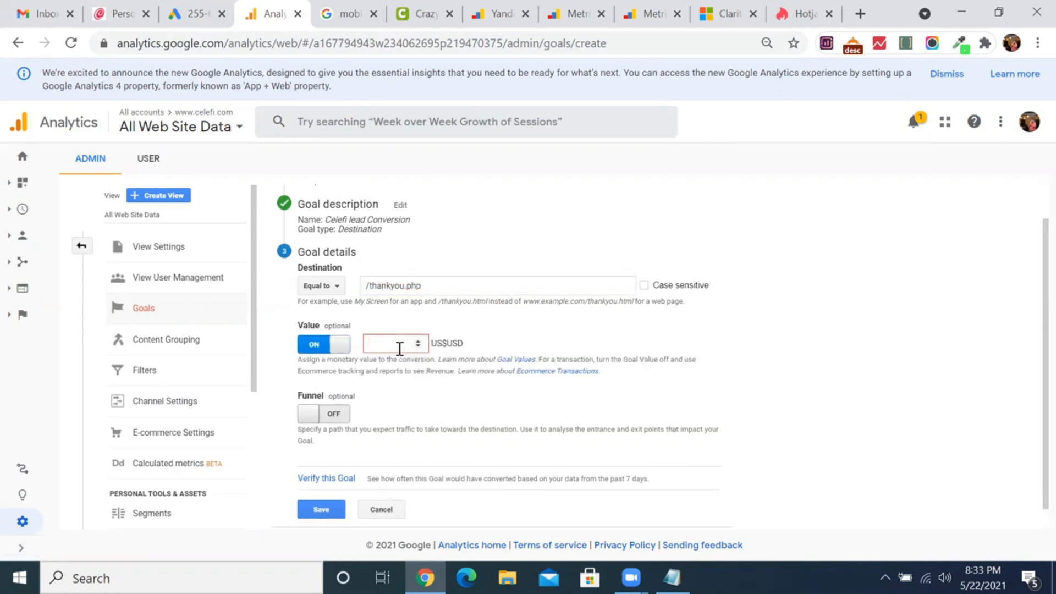
text(10)
scroll(582, 353, down, 1)
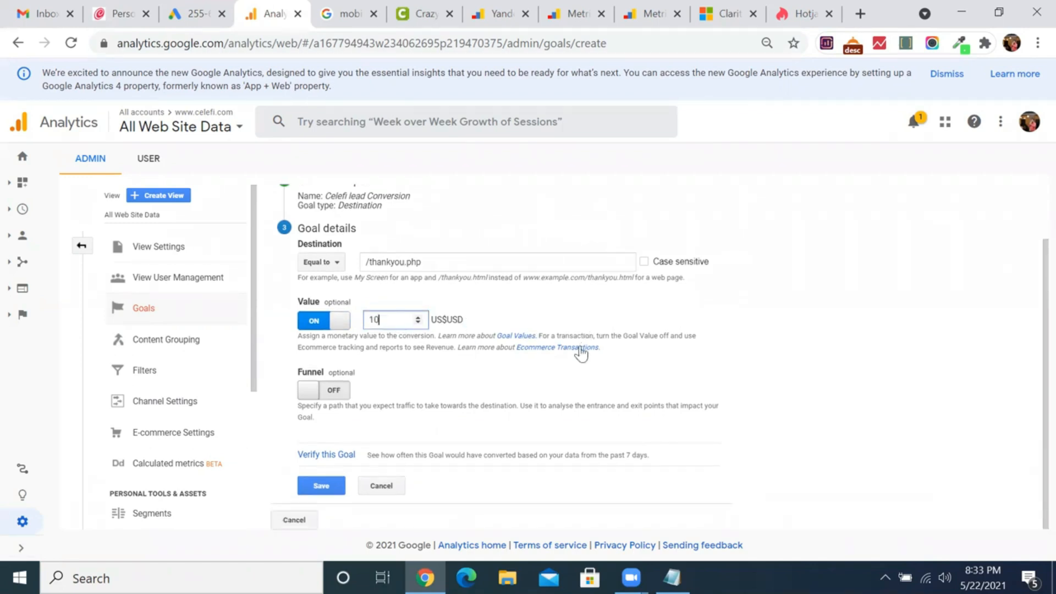
Step: Try out the goal's optional funnel with its first step marked as required
click(306, 392)
scroll(569, 381, down, 2)
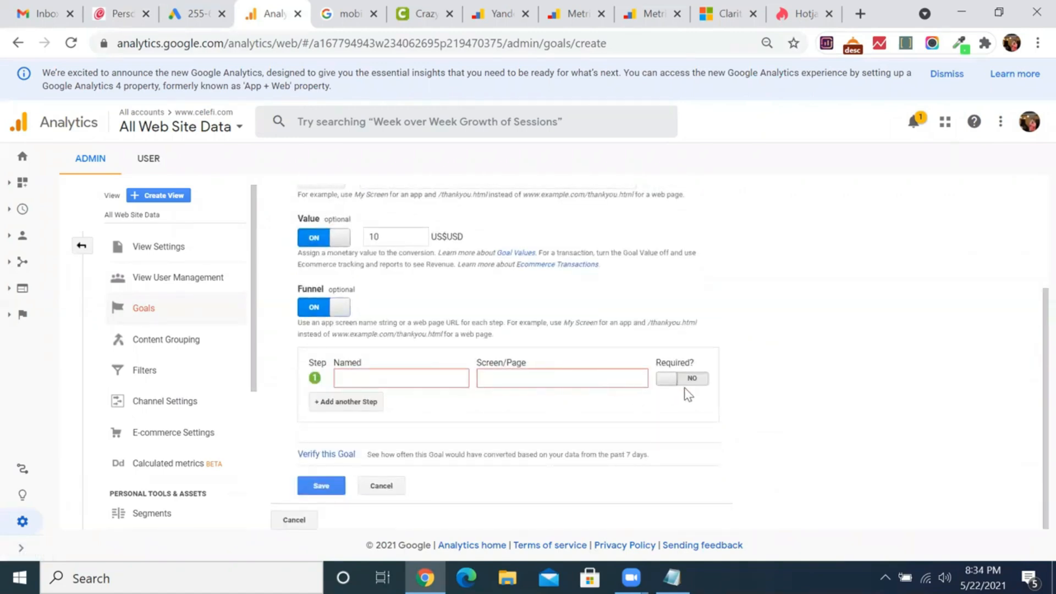
click(387, 377)
click(525, 380)
click(663, 379)
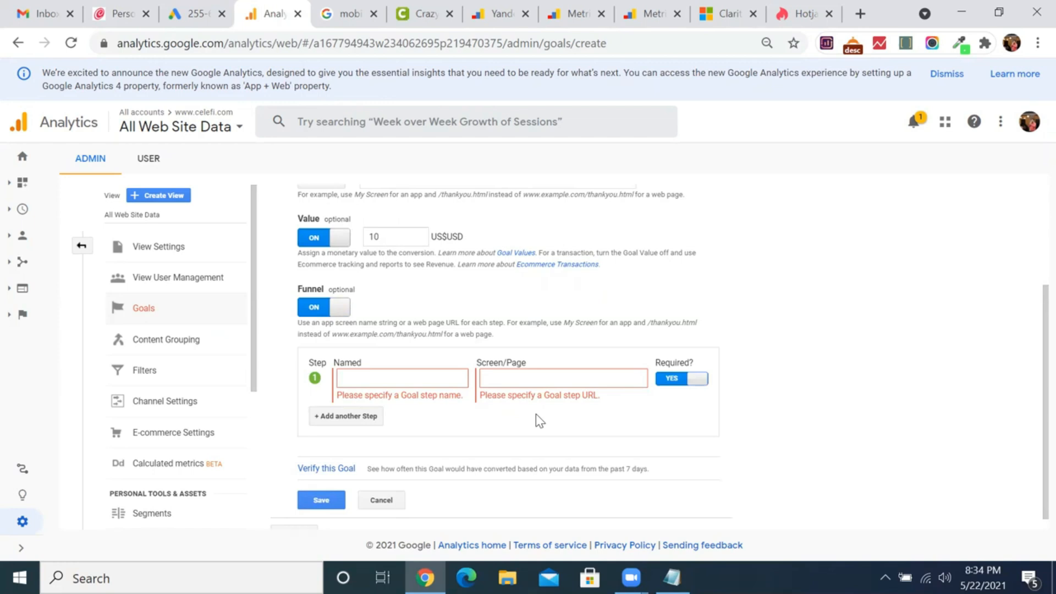
click(342, 308)
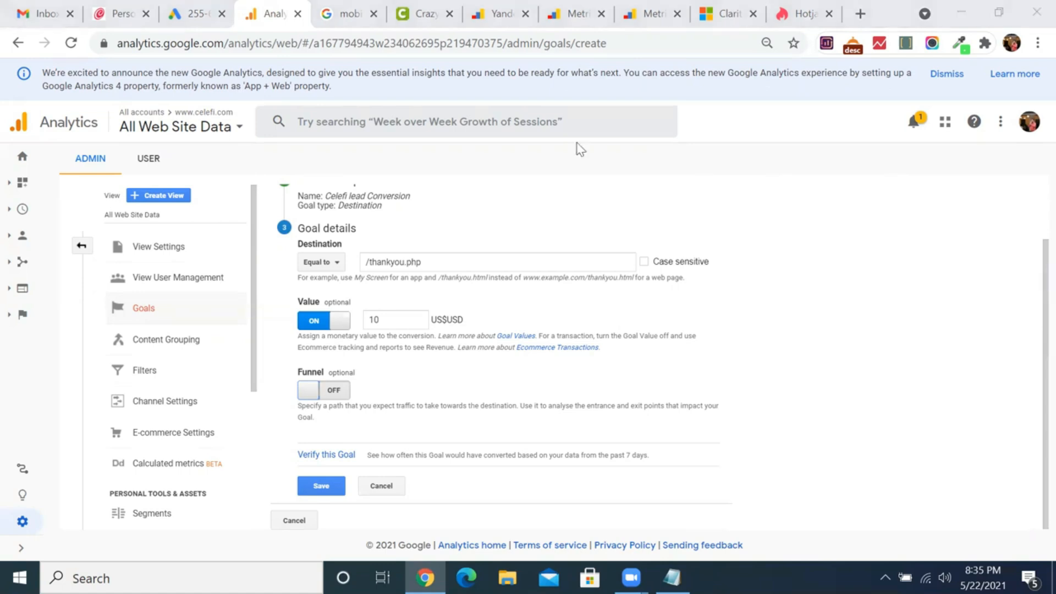
Step: Verify the Celefi lead Conversion goal against the past 7 days of data and save it
click(322, 455)
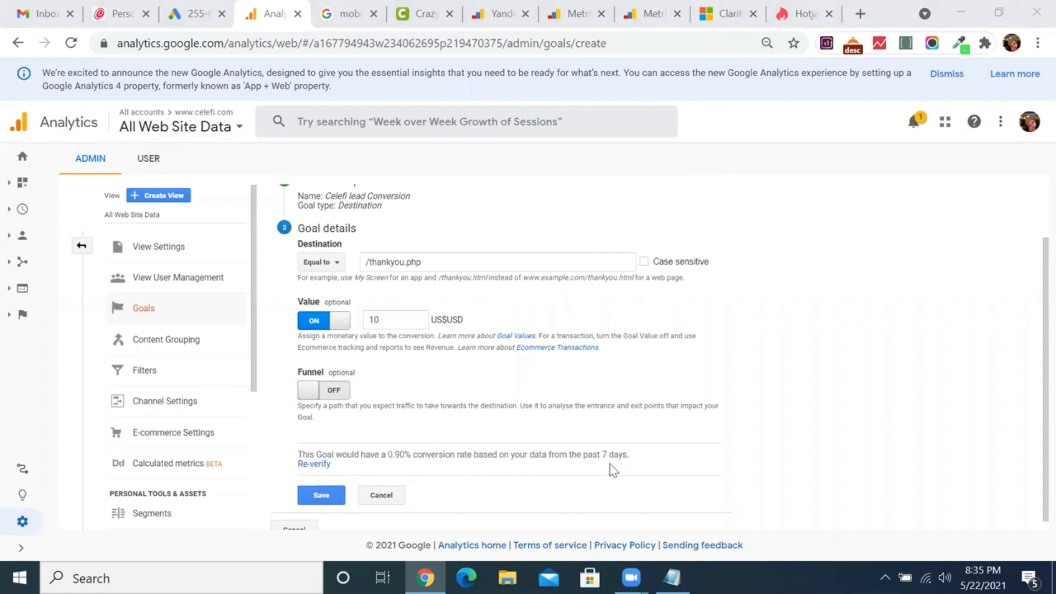
scroll(433, 461, down, 1)
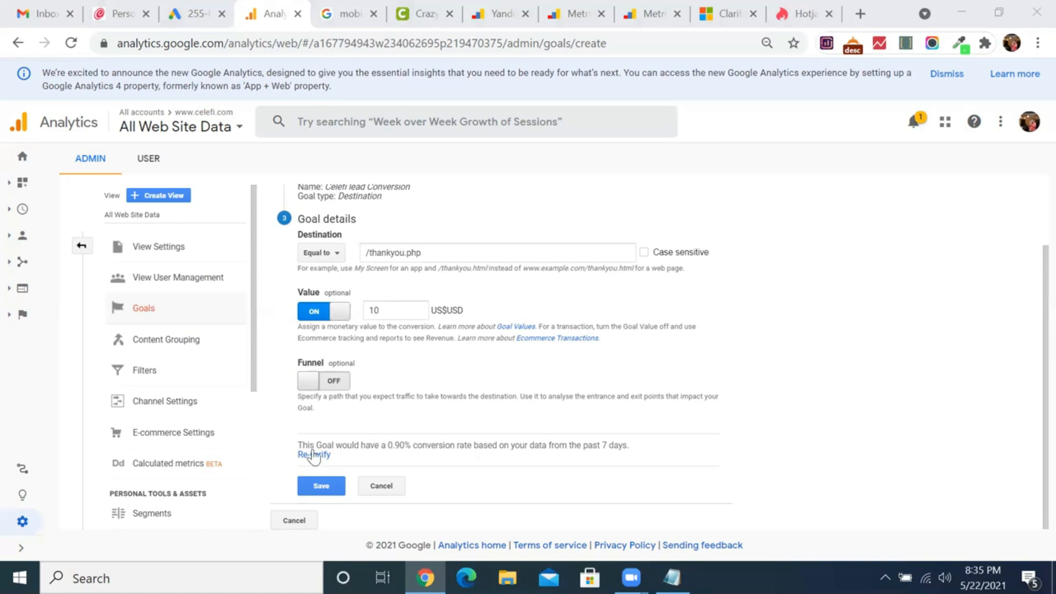
click(333, 487)
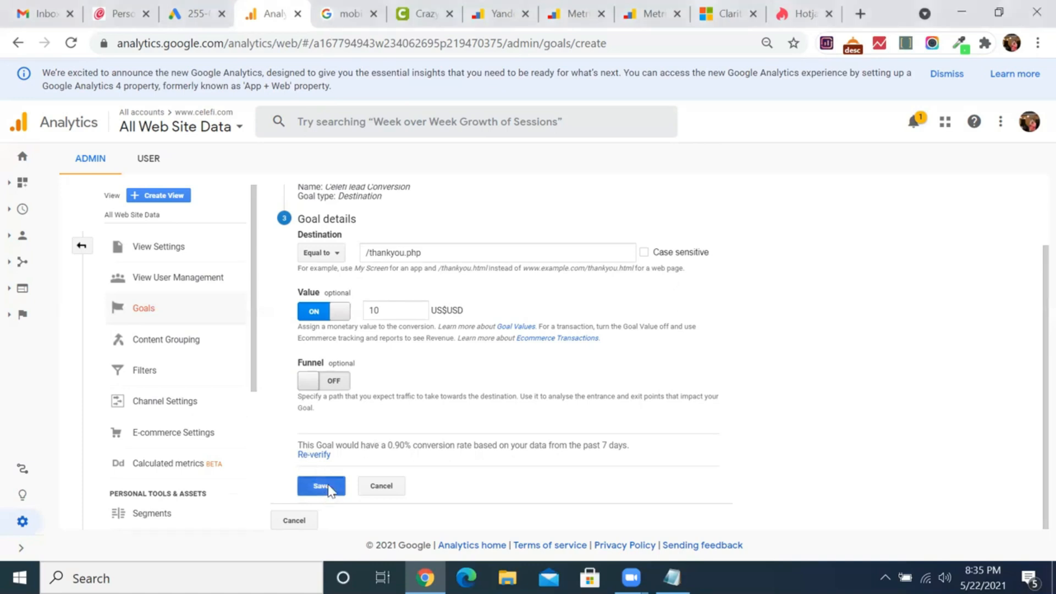
click(297, 328)
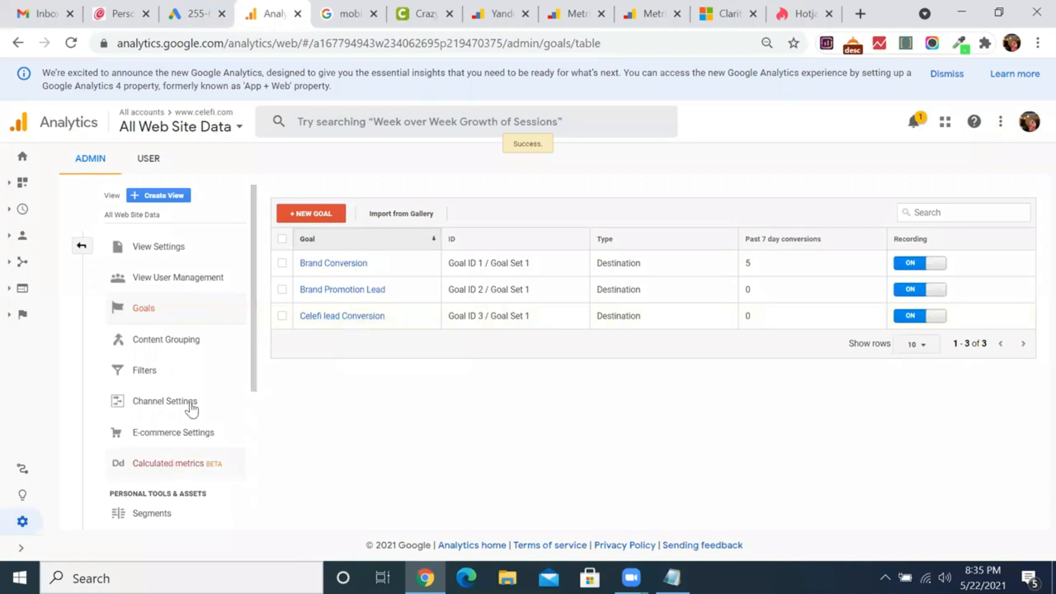
click(81, 245)
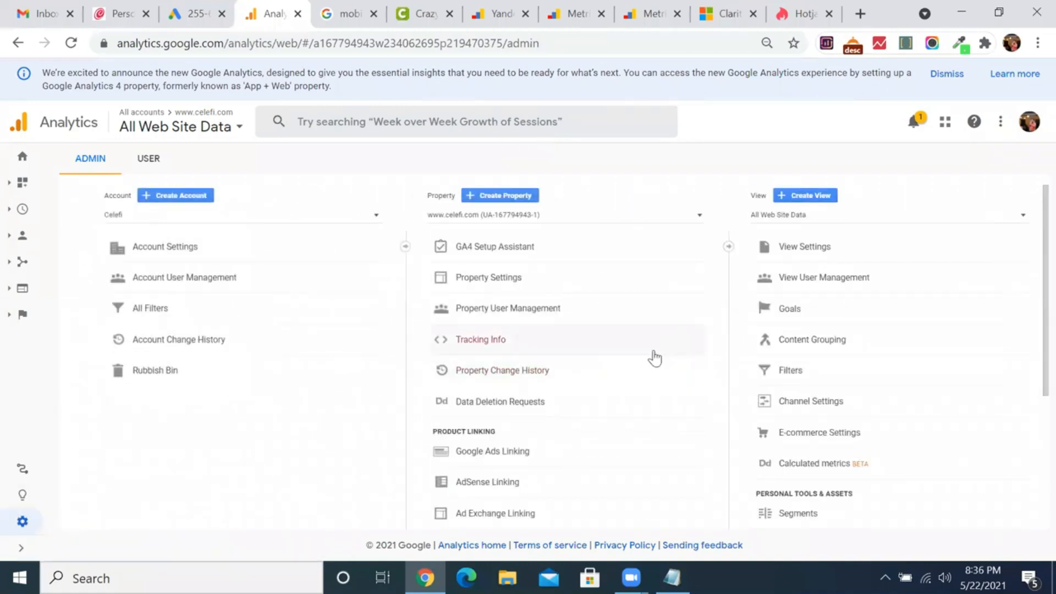
scroll(583, 419, down, 2)
scroll(583, 419, up, 2)
scroll(583, 418, down, 1)
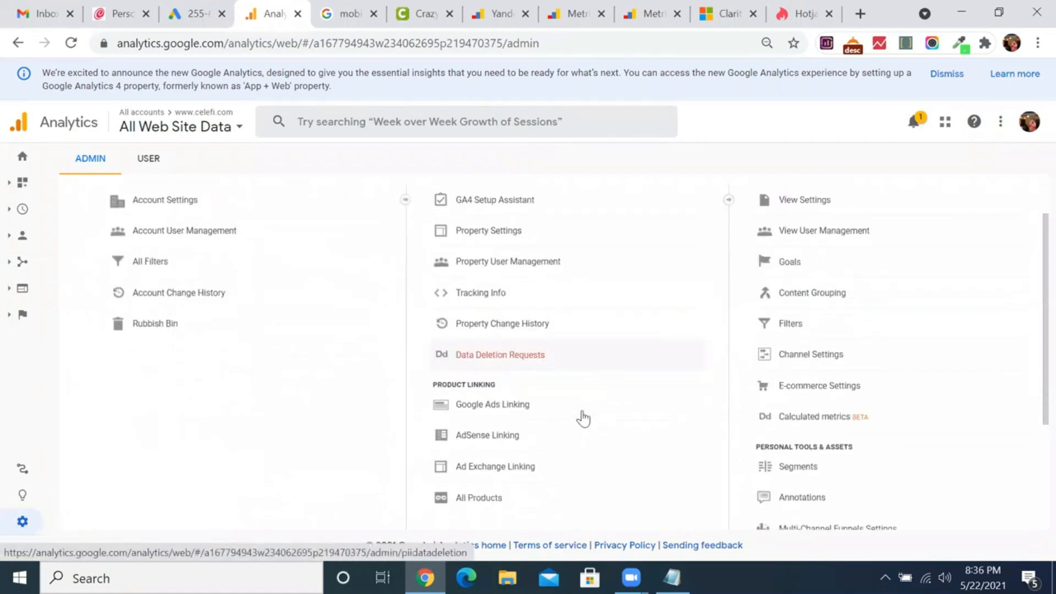
scroll(538, 408, down, 3)
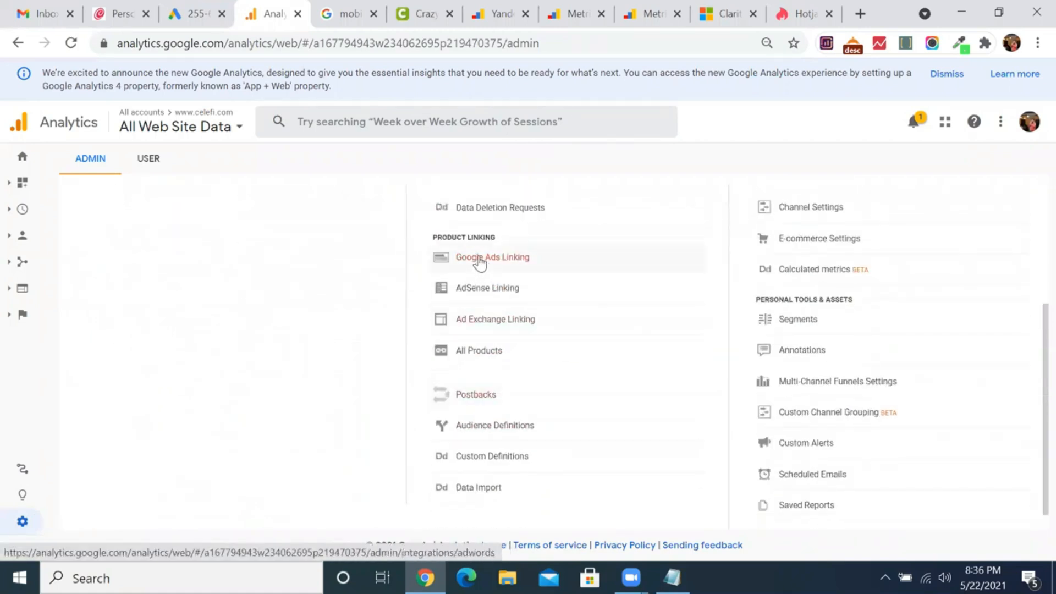
click(525, 267)
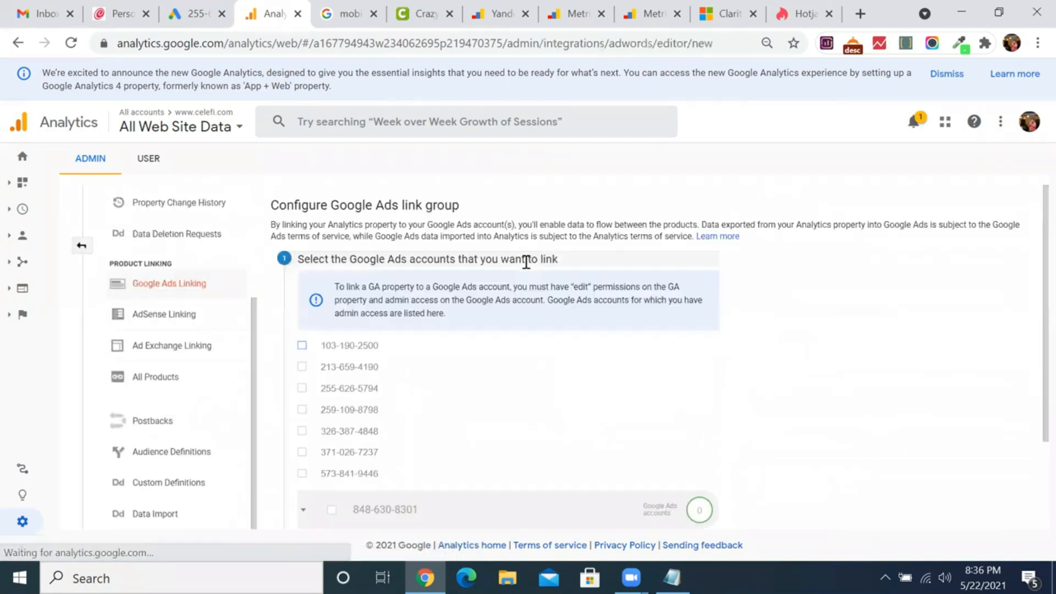
scroll(473, 422, down, 1)
scroll(473, 421, down, 1)
scroll(430, 307, up, 1)
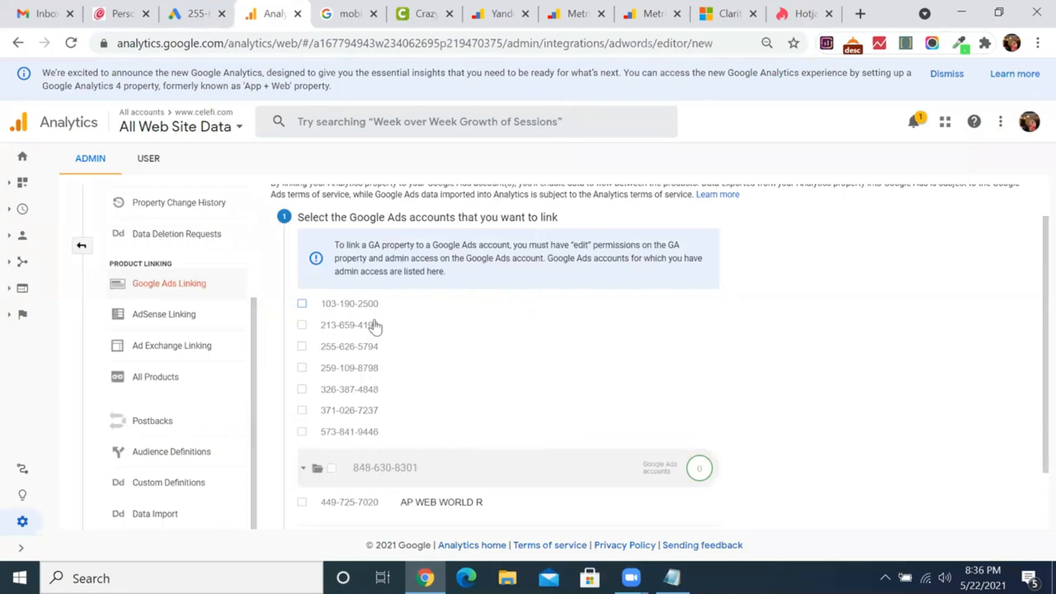
scroll(373, 278, down, 1)
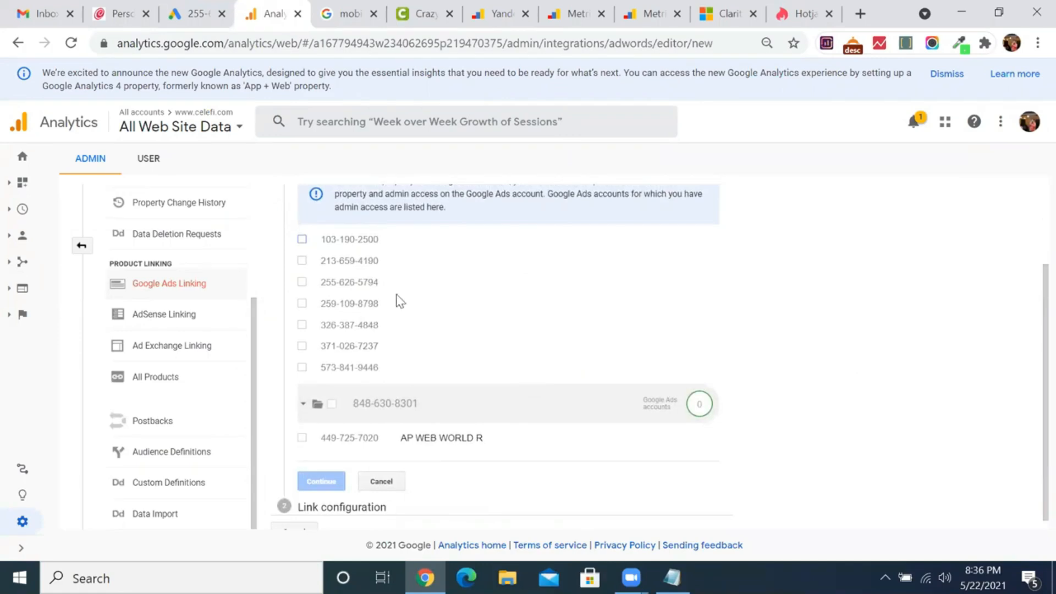
scroll(397, 300, up, 1)
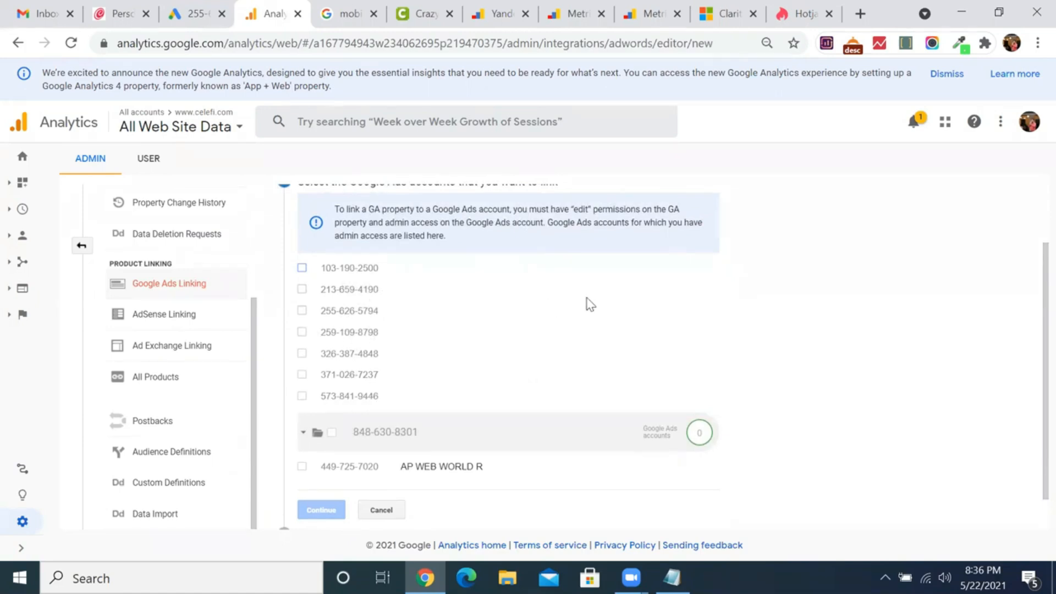
Step: Check the customer ID of the open Google Ads account, select the matching account in Analytics' linking list and continue to link configuration
scroll(597, 280, up, 1)
scroll(539, 421, down, 2)
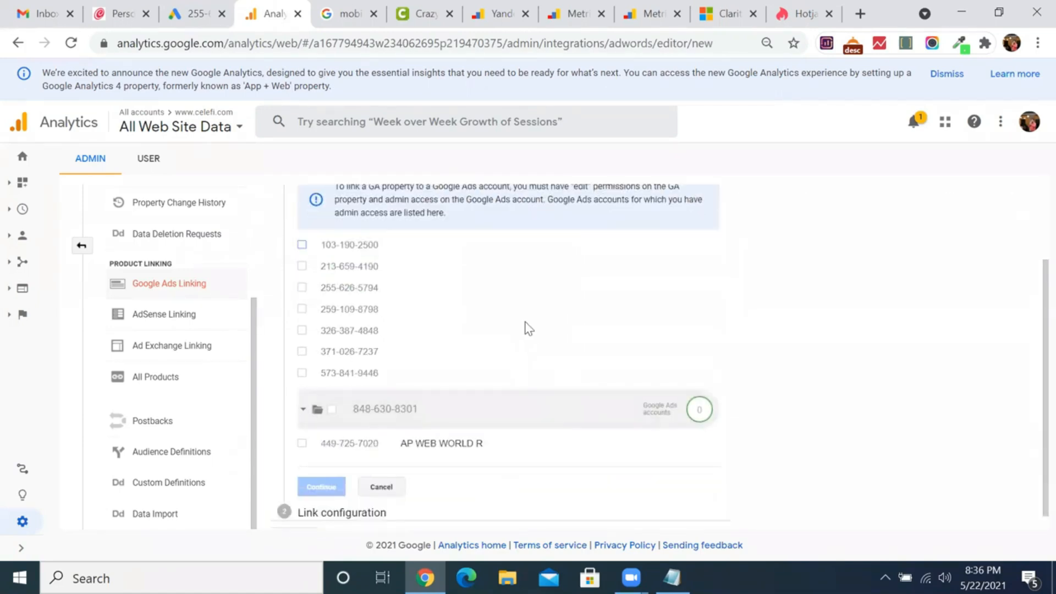
click(203, 7)
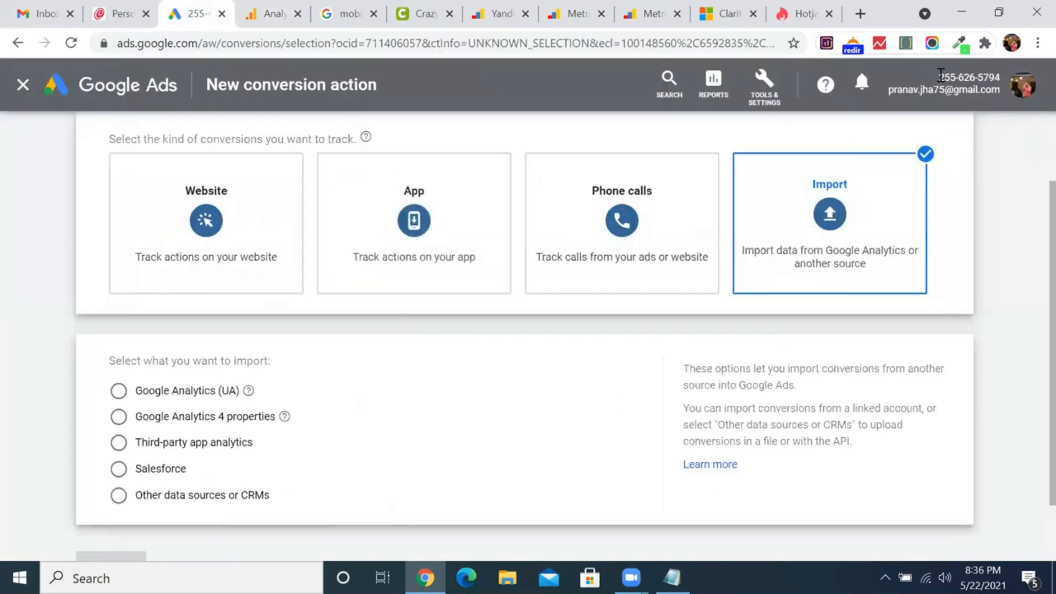
drag(942, 74, 1000, 80)
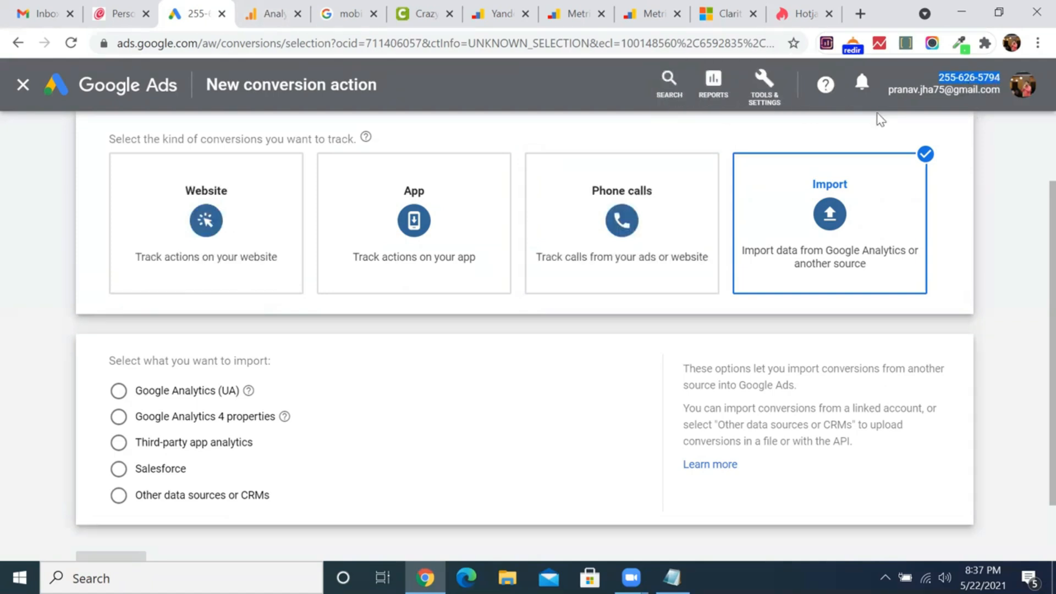
click(272, 12)
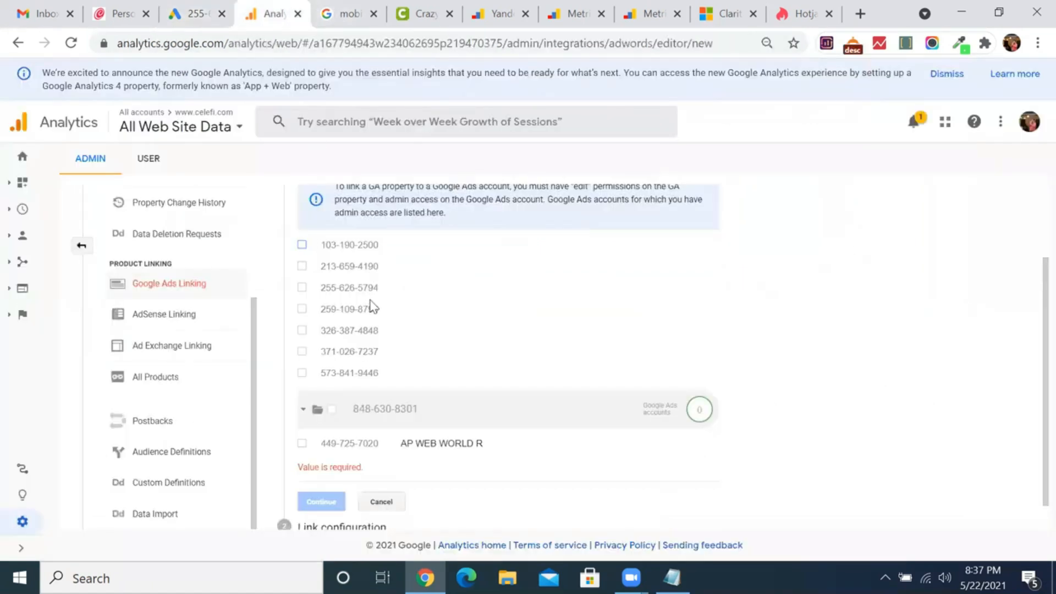
click(302, 289)
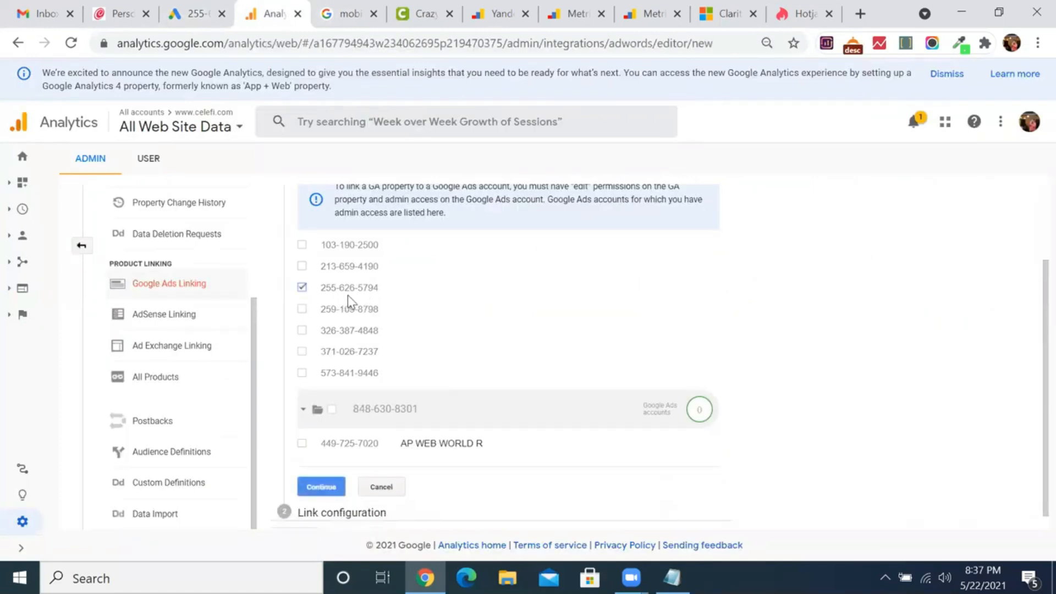
scroll(393, 492, down, 1)
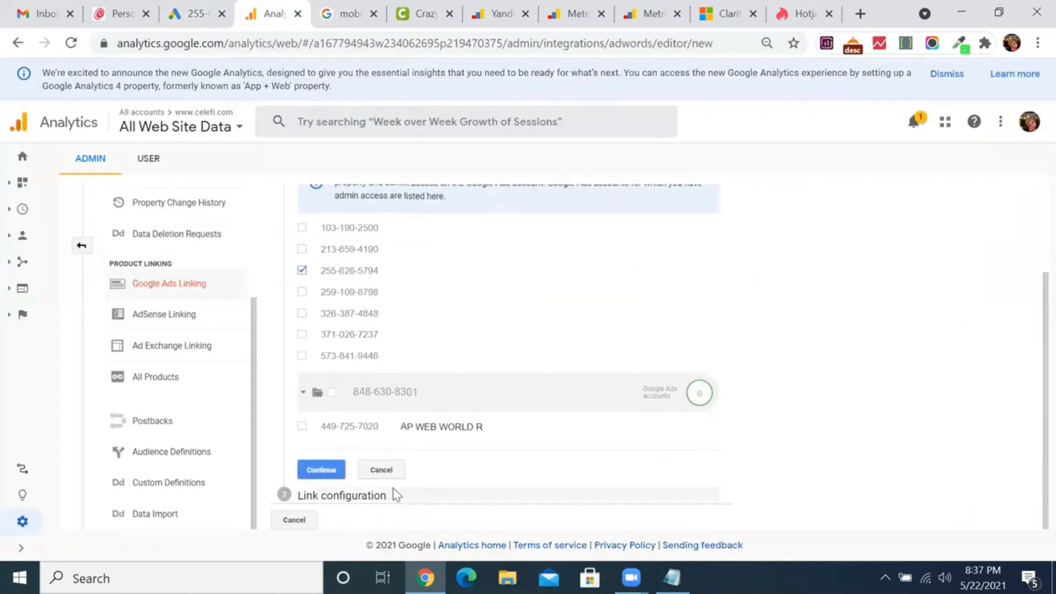
click(317, 472)
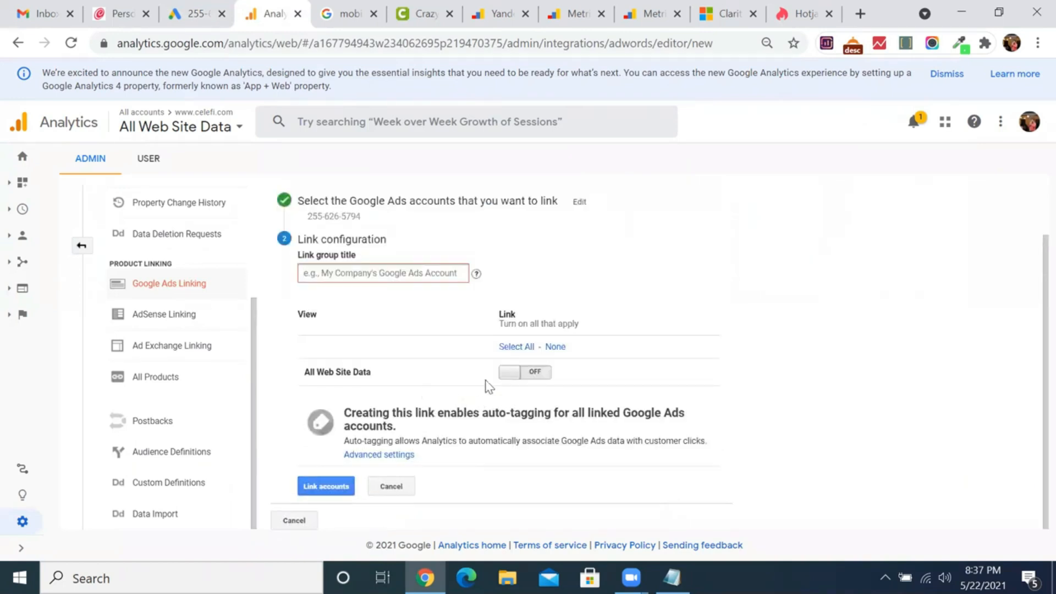
Step: Title the link group Celefi, turn on linking for the All Web Site Data view and link the accounts
click(388, 276)
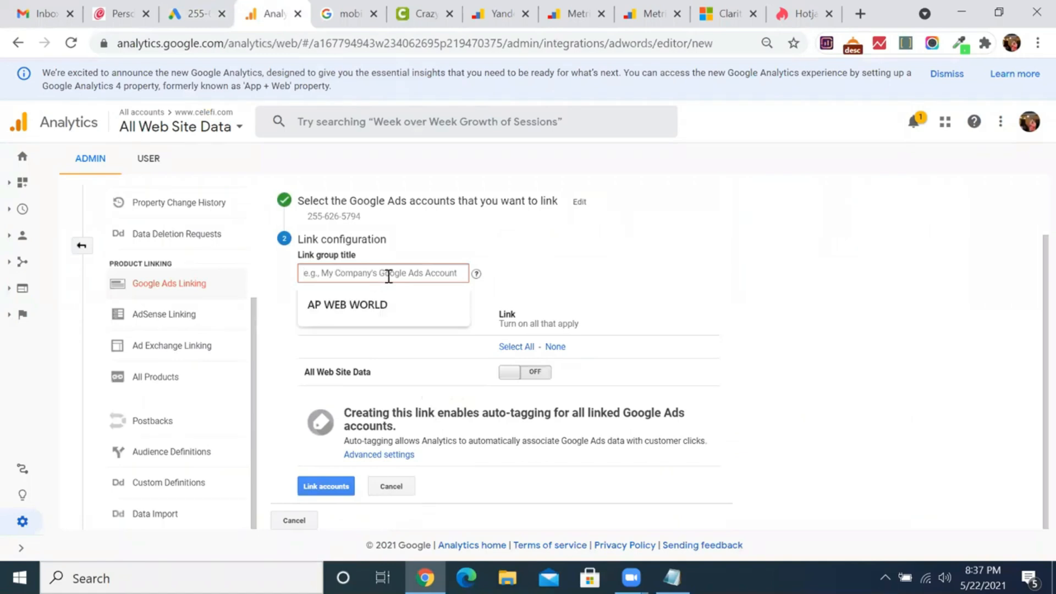
text(Celefi)
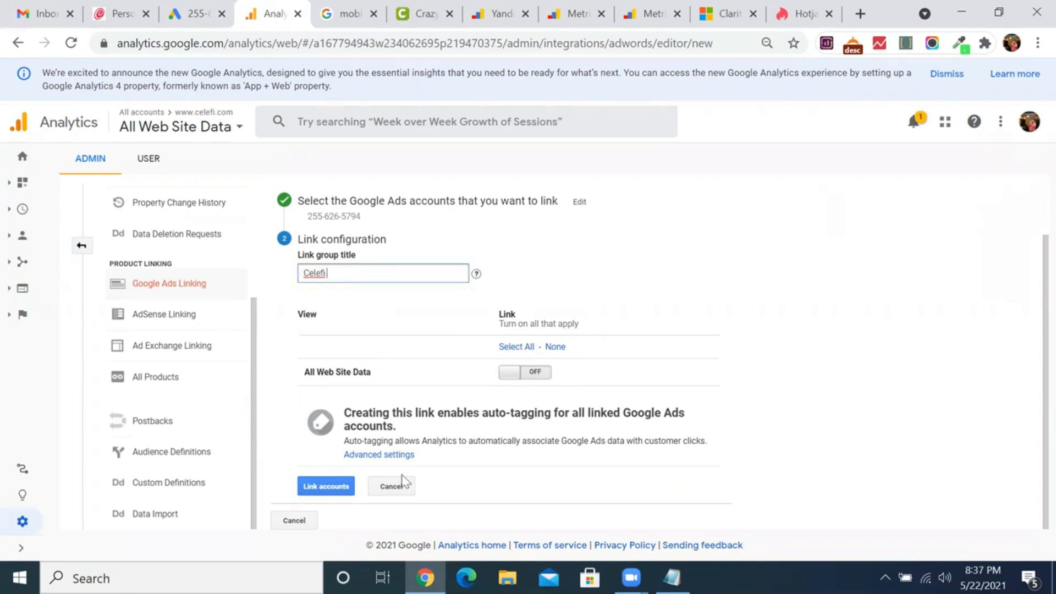
click(319, 487)
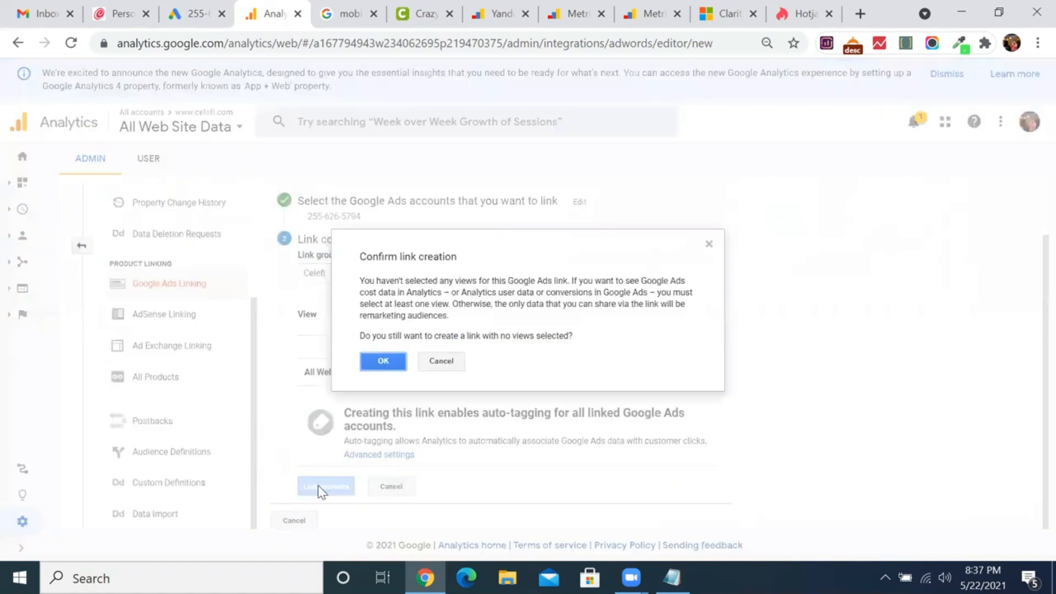
click(448, 365)
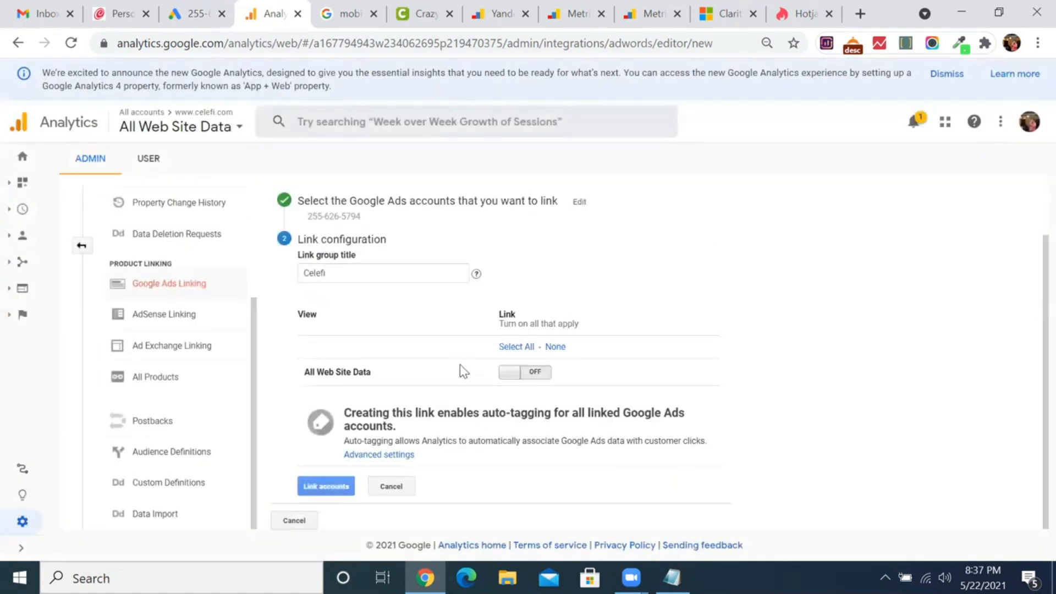
click(518, 348)
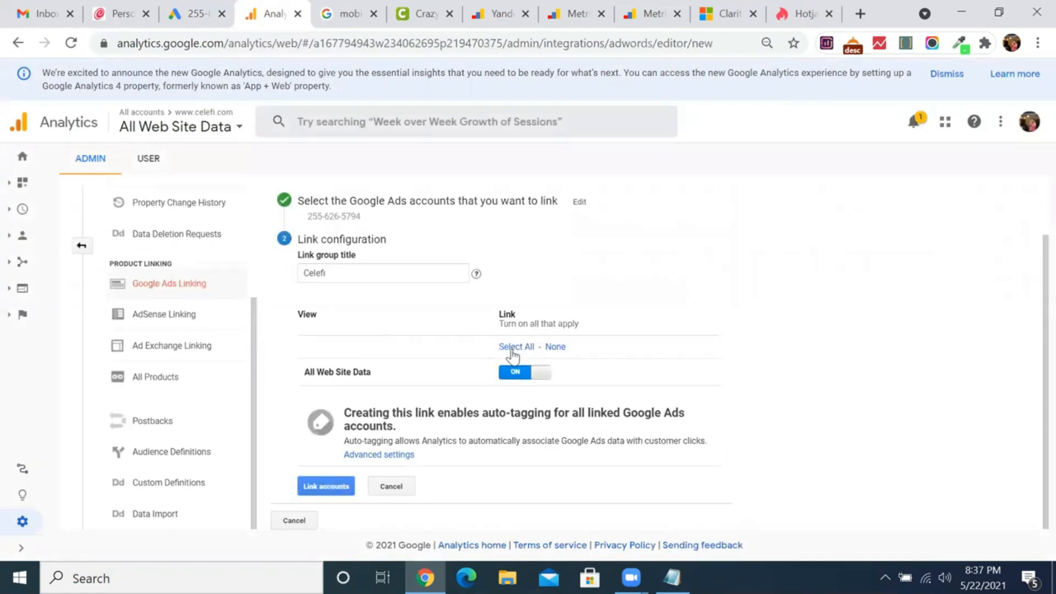
click(330, 489)
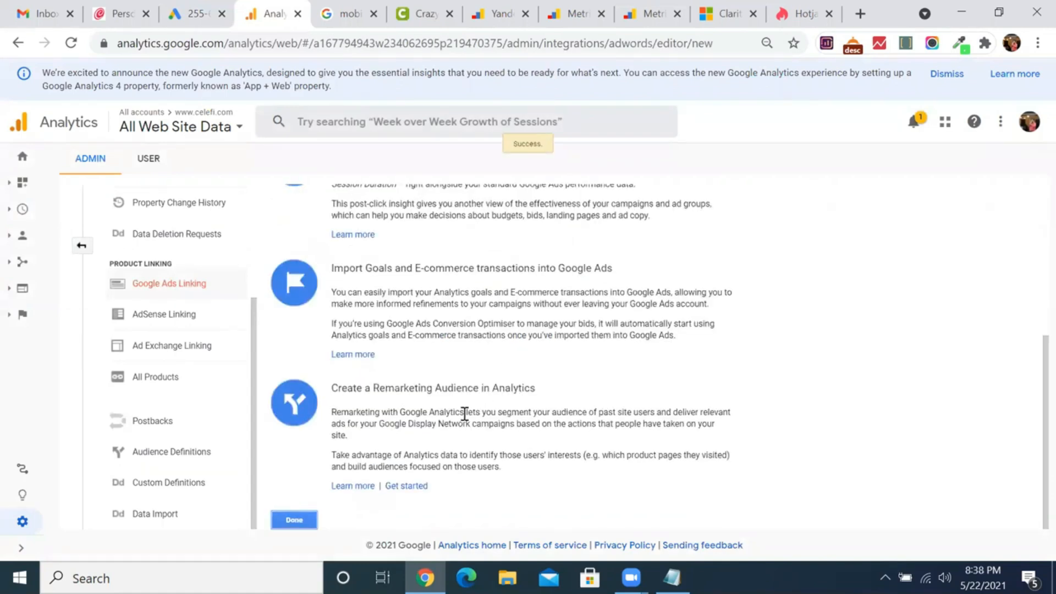
scroll(465, 414, up, 3)
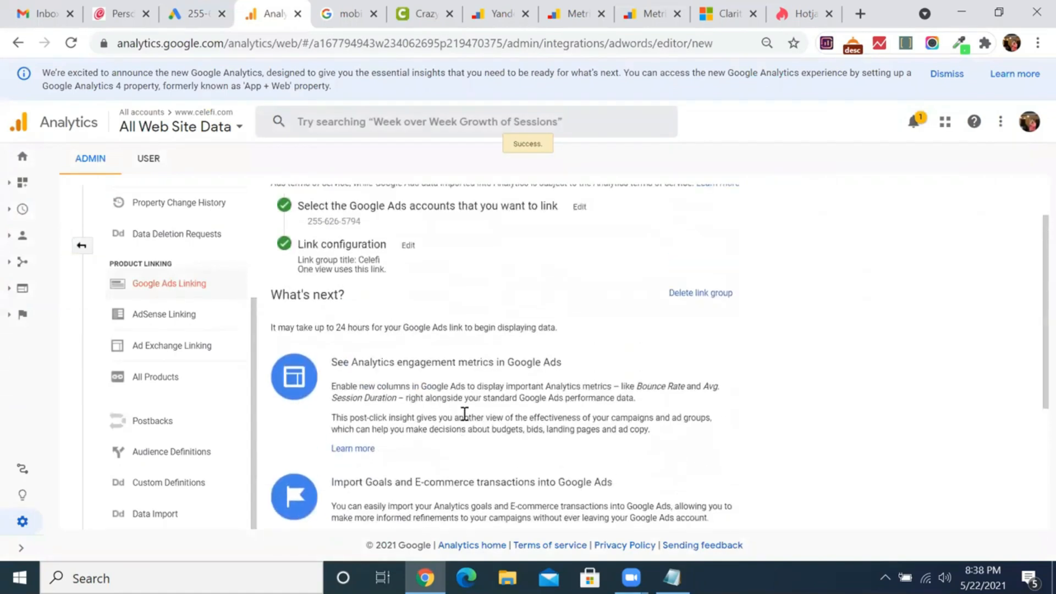
scroll(465, 414, down, 4)
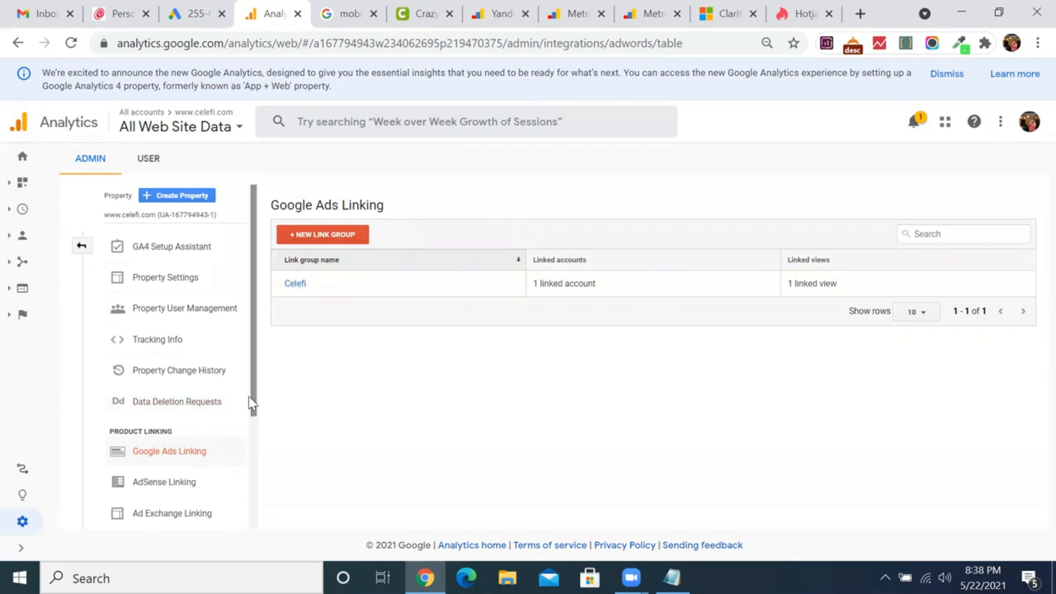
Step: Open the Audiences list in the property's Audience Definitions
drag(256, 407, 258, 503)
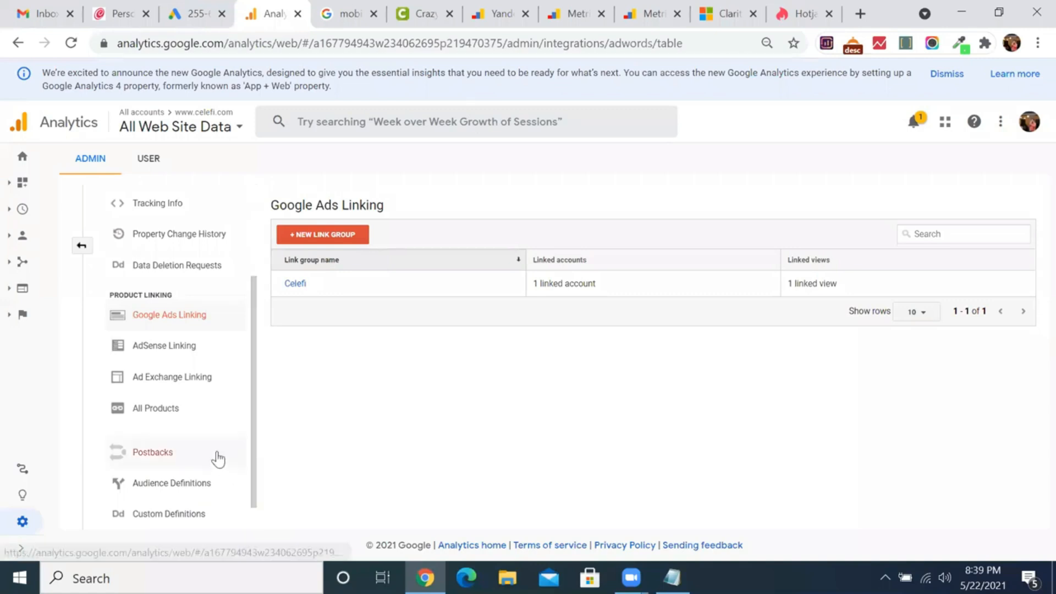
scroll(218, 459, down, 1)
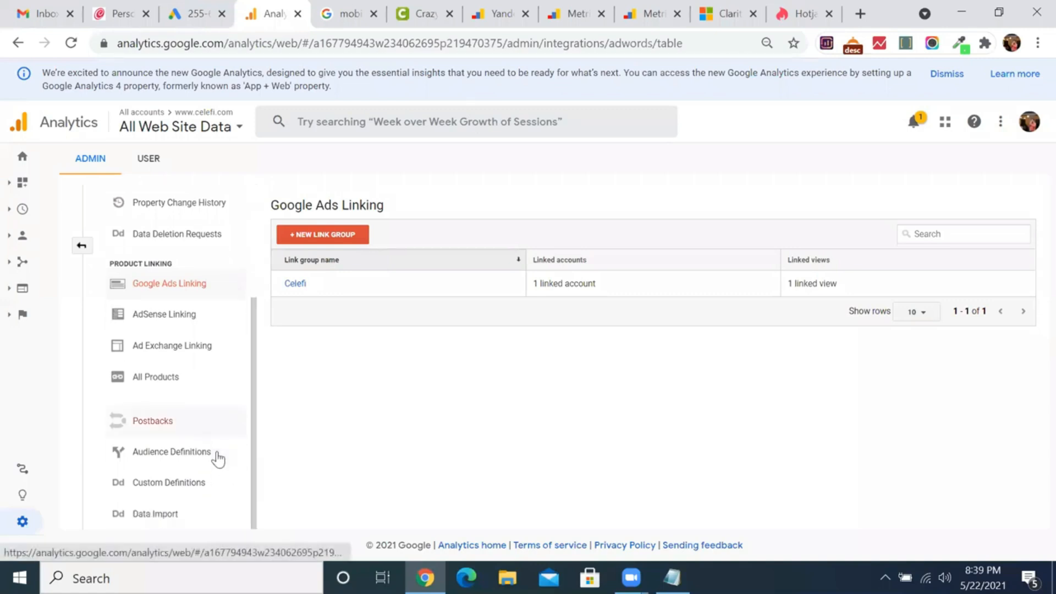
click(173, 456)
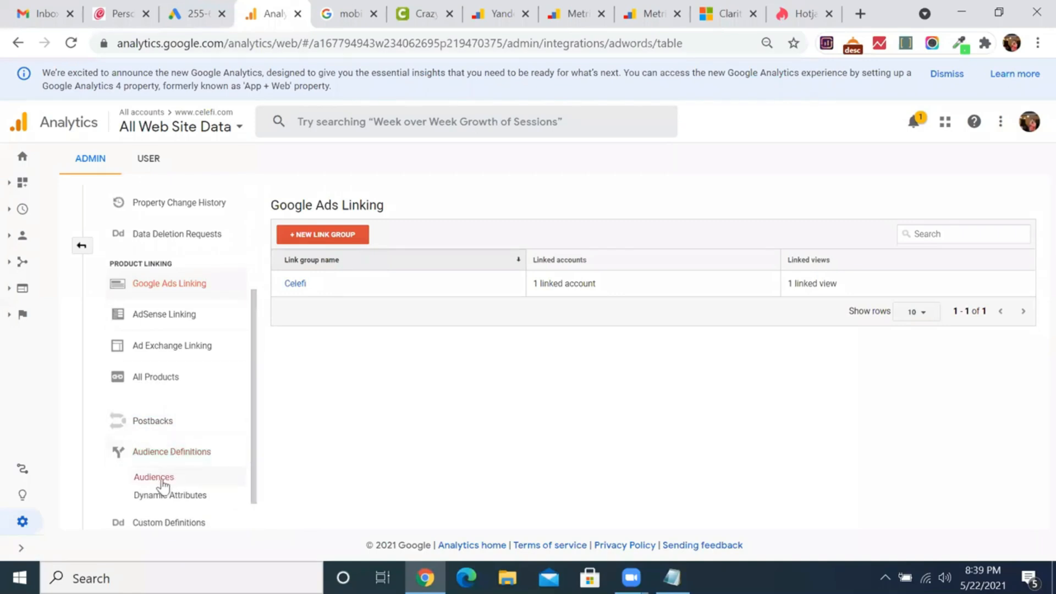
click(167, 481)
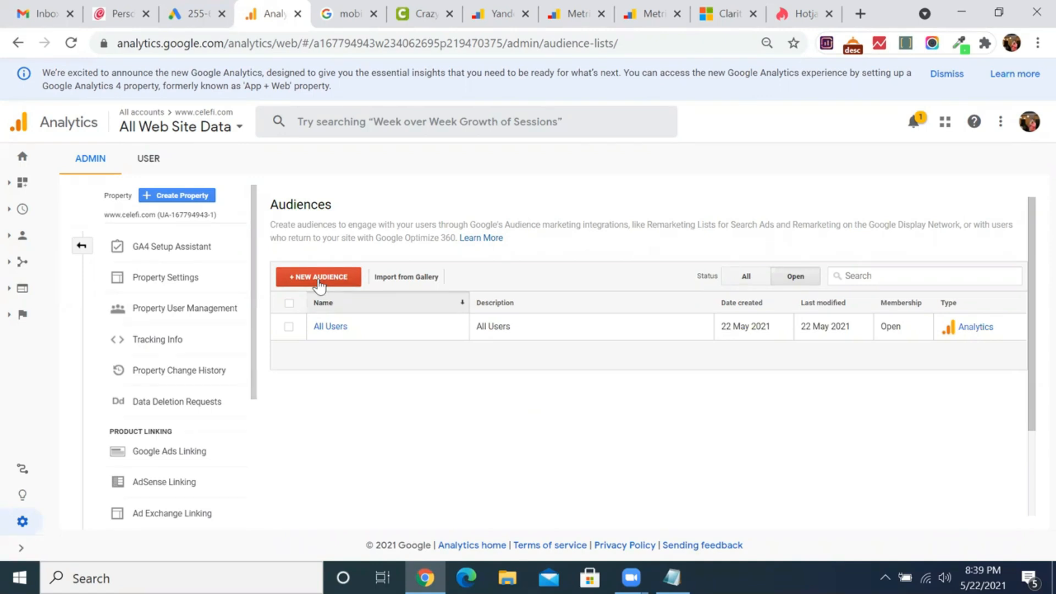
Step: Switch to the Celefi site and look through its Brand Promotion page and enquiry form
click(124, 14)
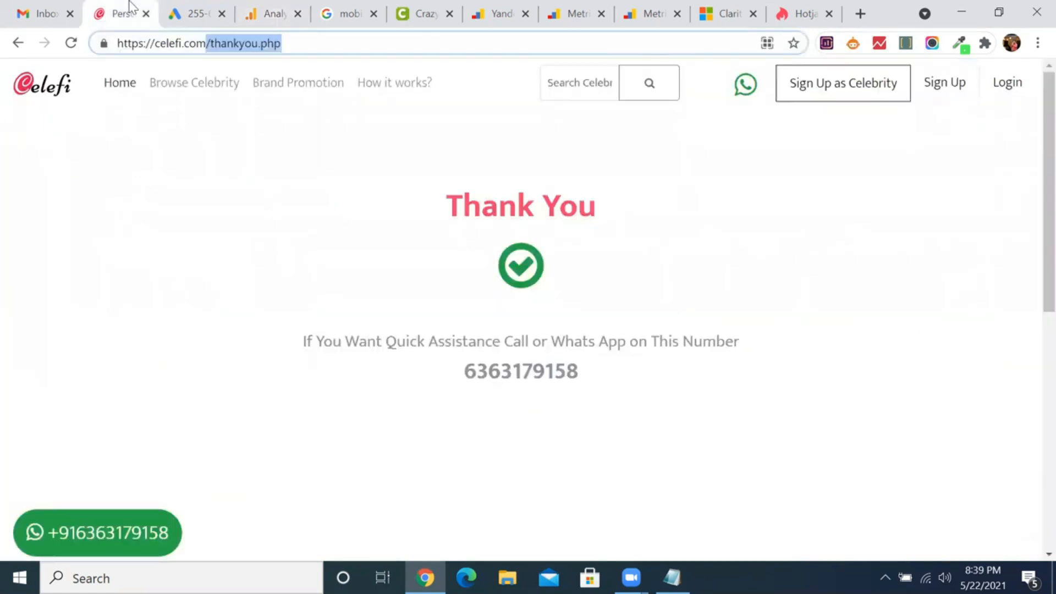
click(284, 90)
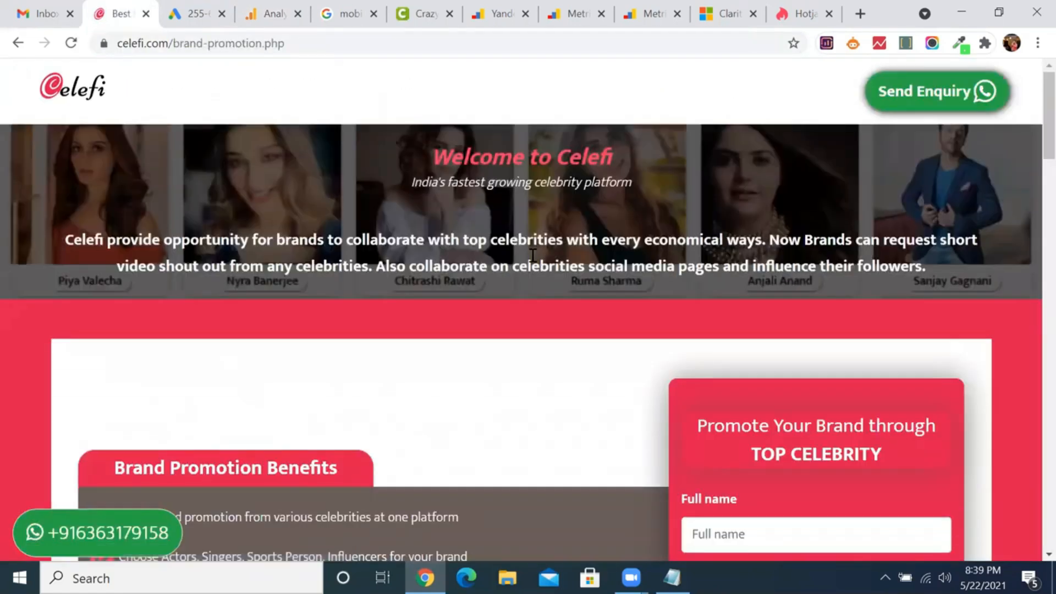
scroll(458, 385, down, 3)
scroll(459, 387, down, 9)
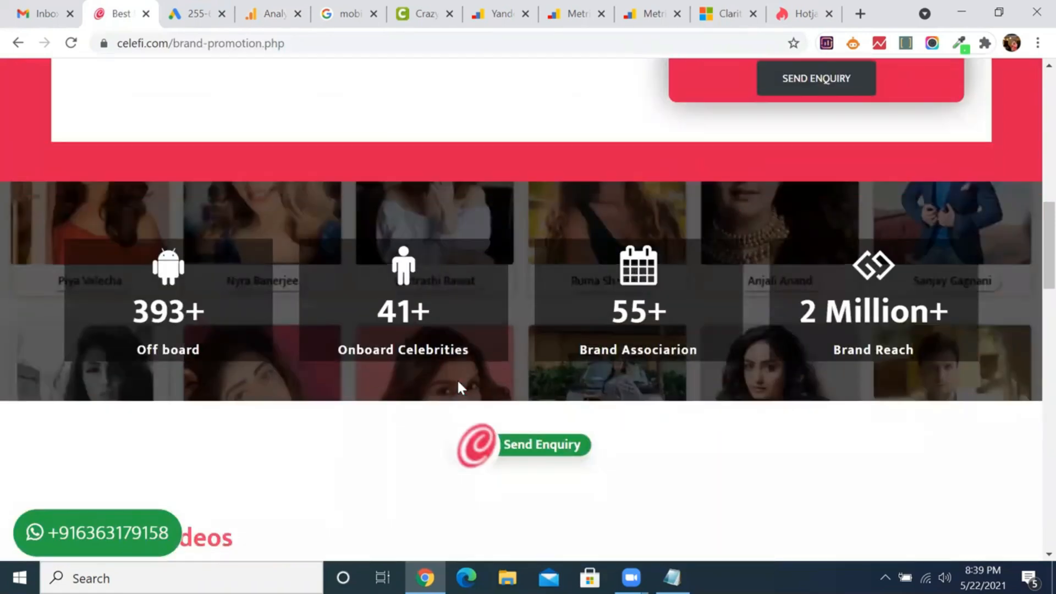
scroll(459, 388, up, 2)
scroll(461, 388, up, 3)
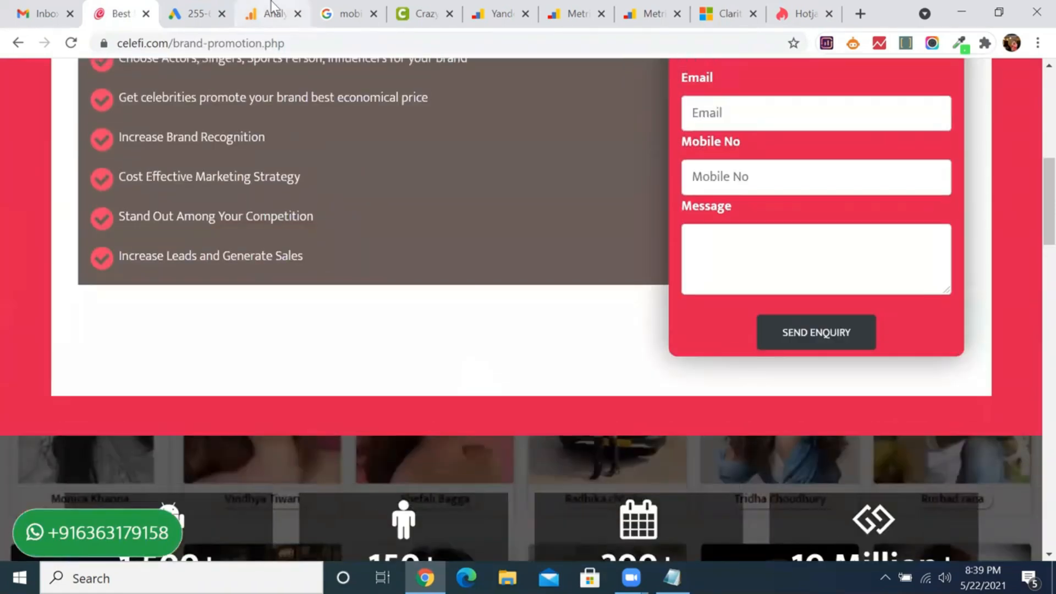
Step: Back in Google Analytics, start a new audience based on users who visited a specific section of the site
click(271, 13)
click(315, 277)
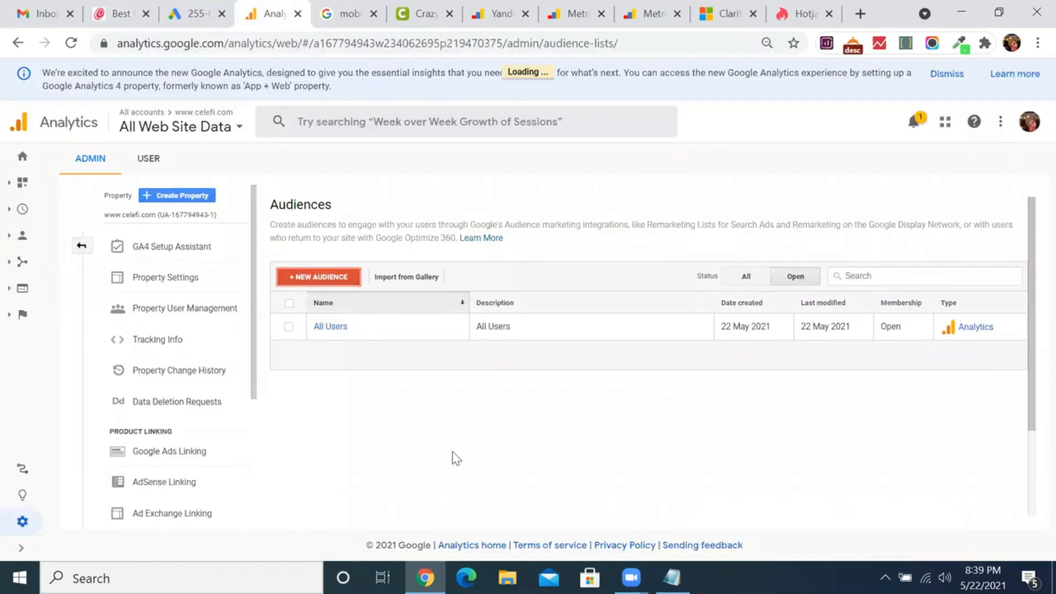
scroll(435, 432, down, 2)
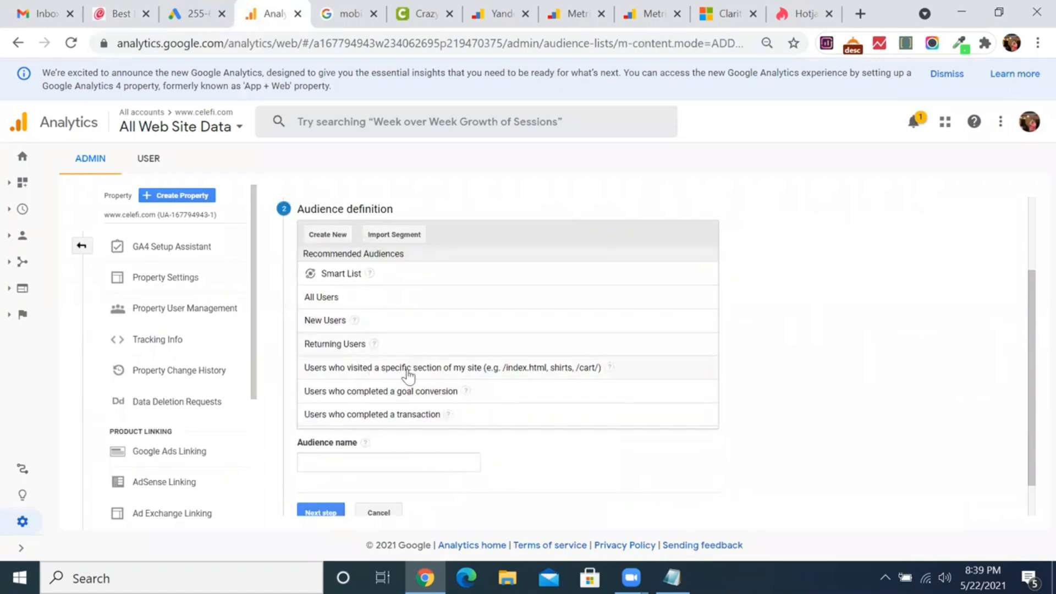
scroll(407, 369, down, 1)
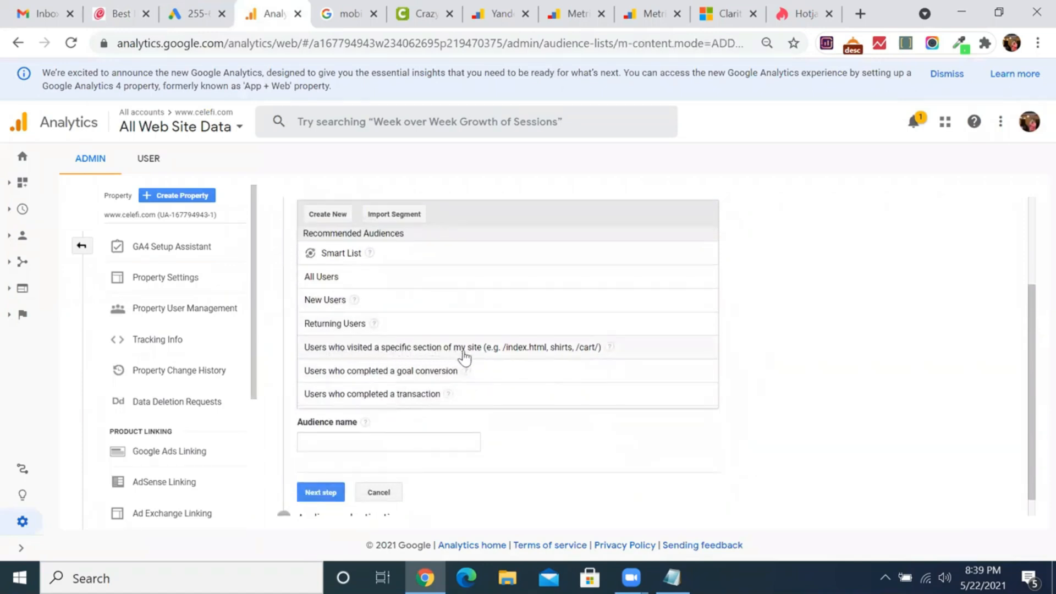
click(402, 351)
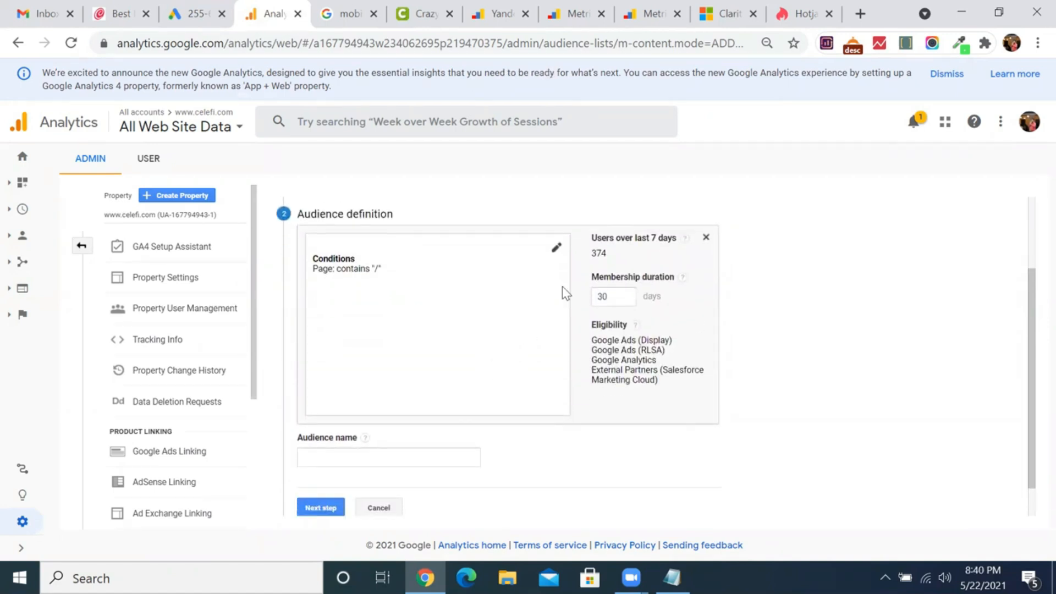
Step: Set the audience's page condition to contain /brand-promotion.php and apply it
click(556, 254)
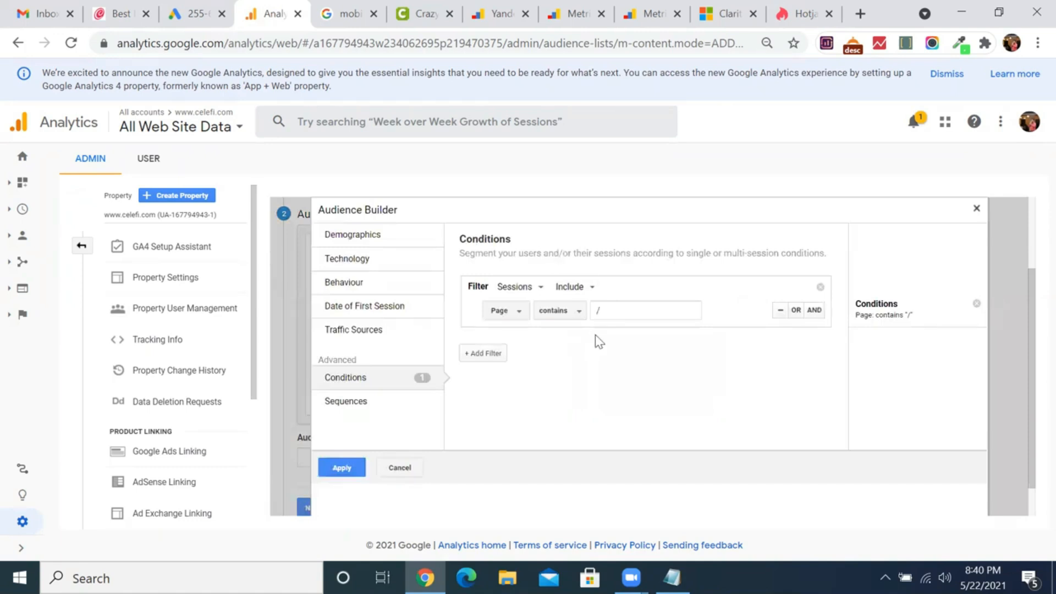
click(623, 314)
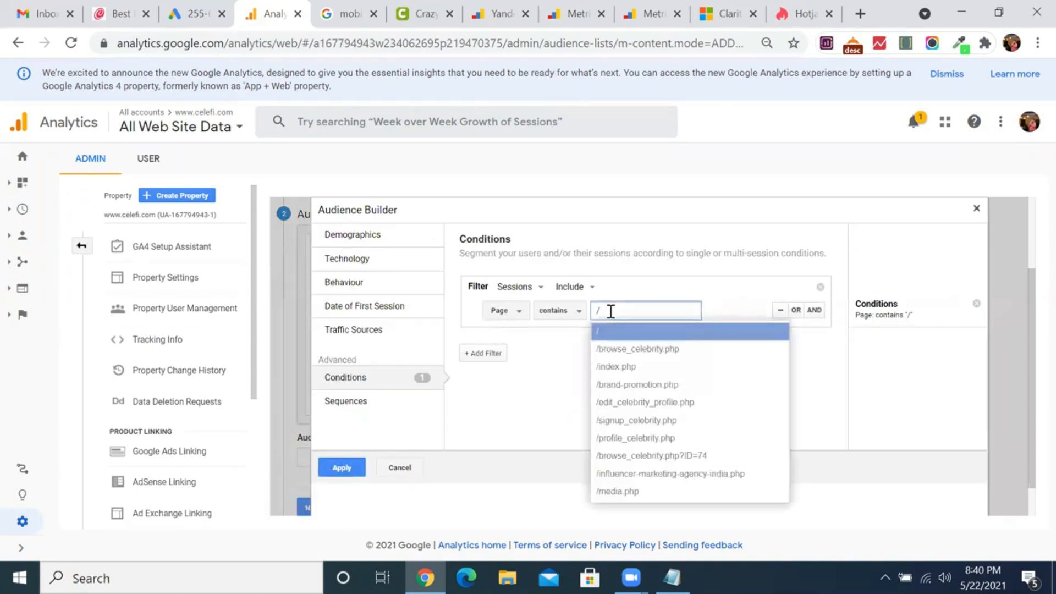
click(638, 387)
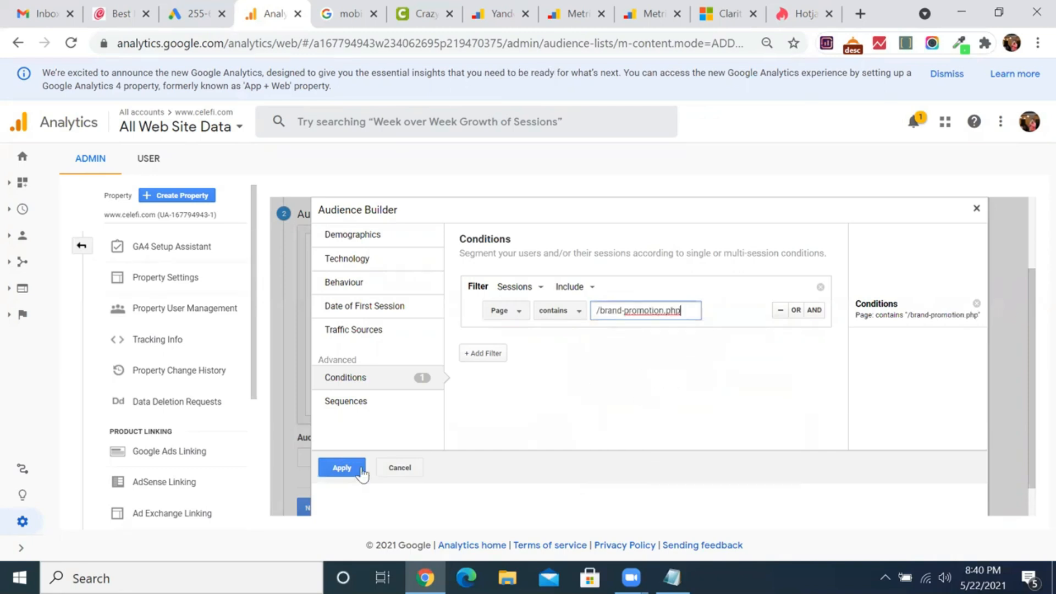
click(343, 468)
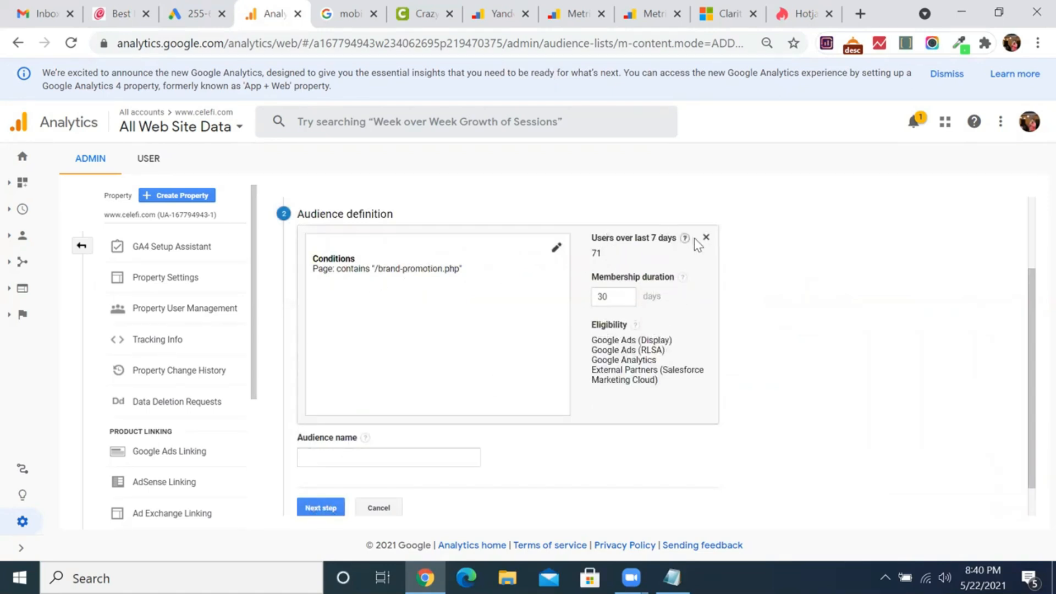
Step: Set the audience's membership duration to 60 days, name it Brand Promotion and review its definition
drag(605, 254, 598, 256)
click(613, 297)
key(BackSpace)
key(BackSpace)
text(60)
click(773, 343)
scroll(426, 393, down, 1)
click(404, 418)
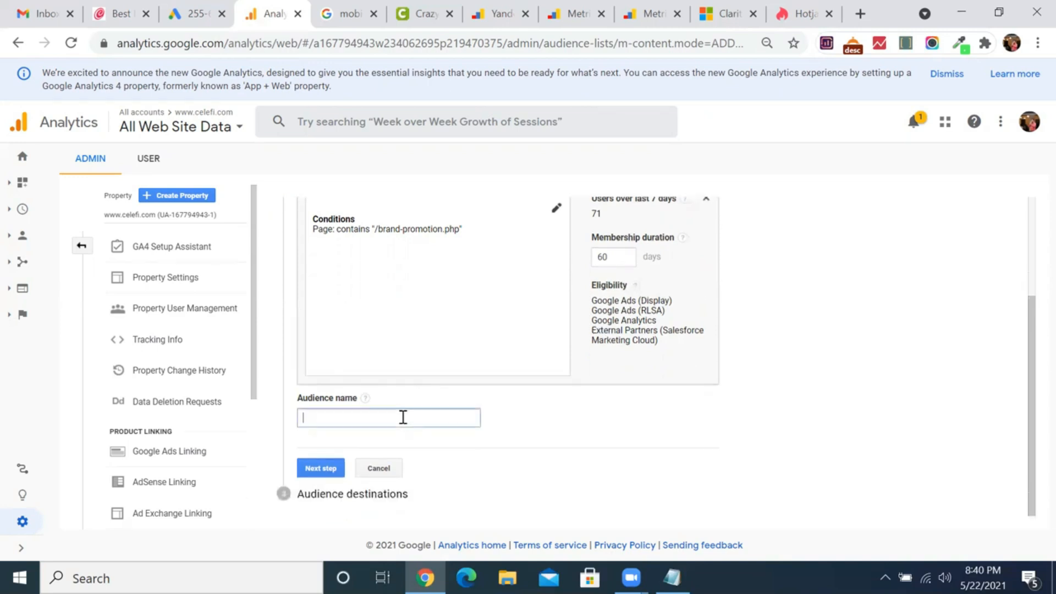
text(Brand Promotion)
scroll(360, 322, up, 2)
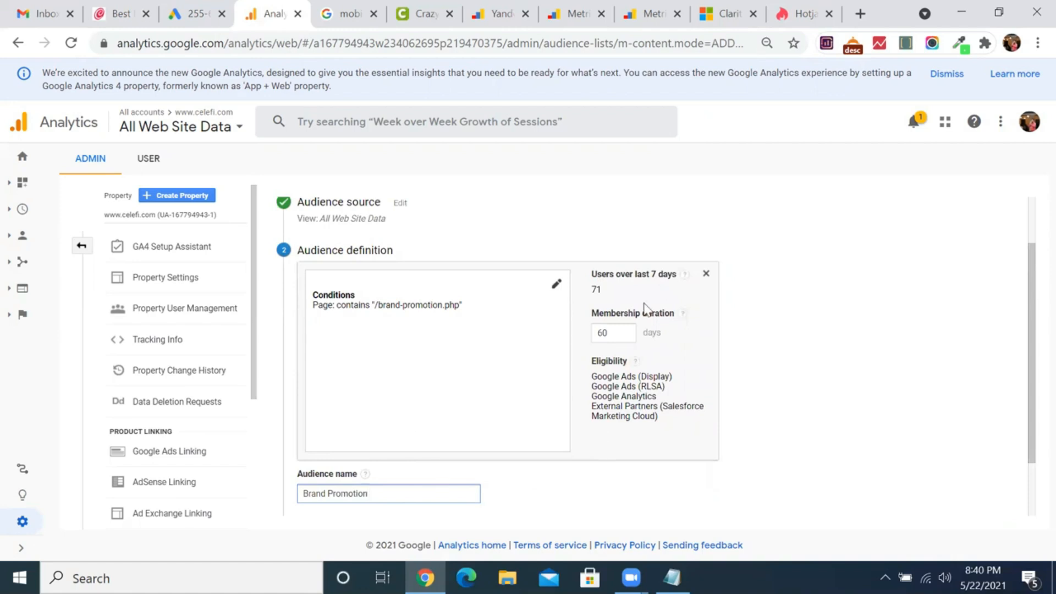
scroll(514, 389, up, 1)
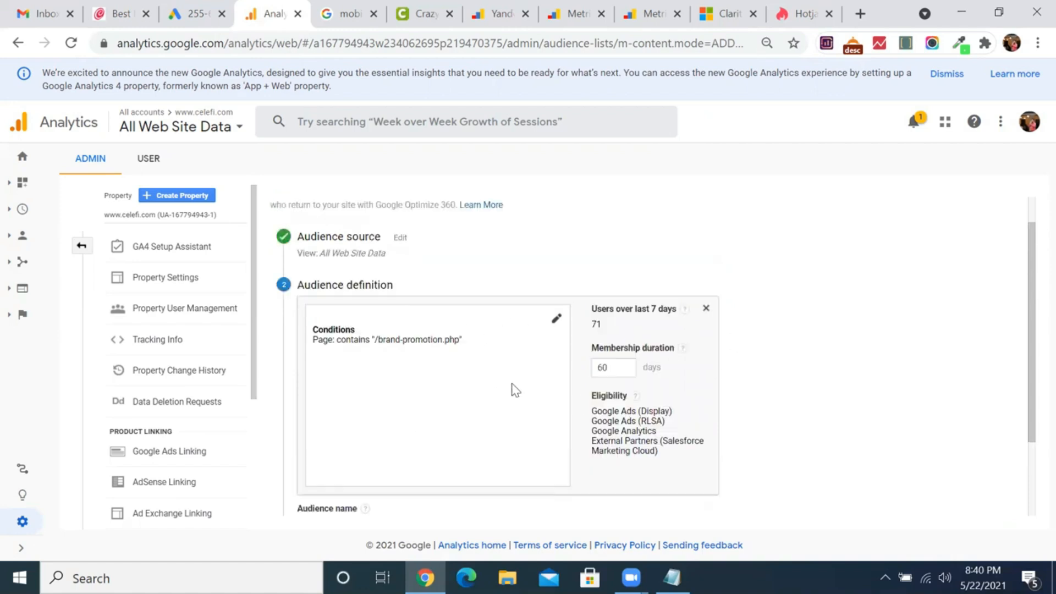
scroll(484, 357, down, 1)
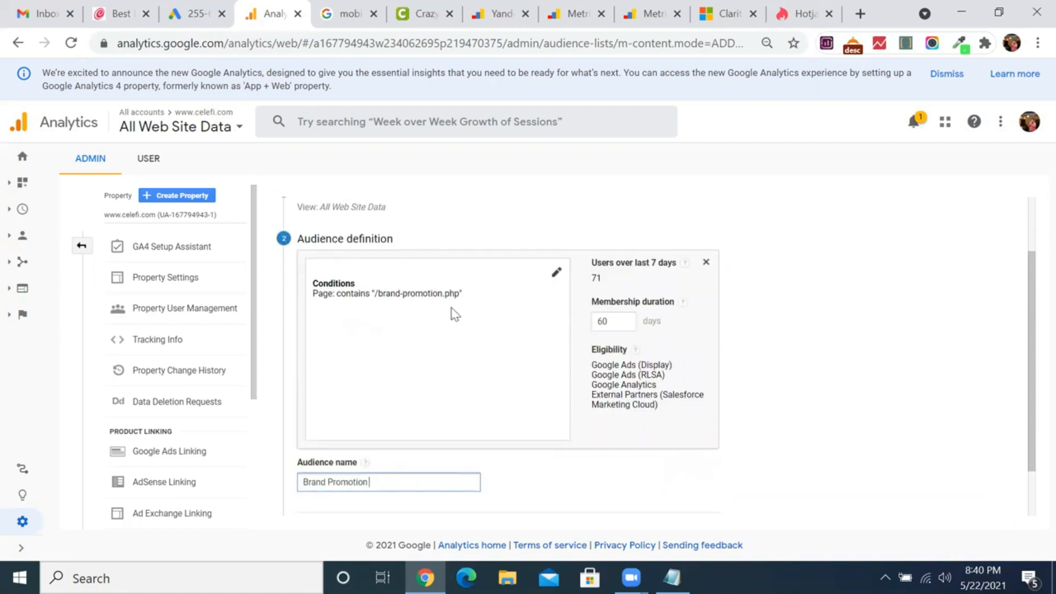
Step: Review the Brand Promotion page on the Celefi site, then the audience's page condition, membership duration and eligibility in Google Analytics
scroll(529, 432, down, 1)
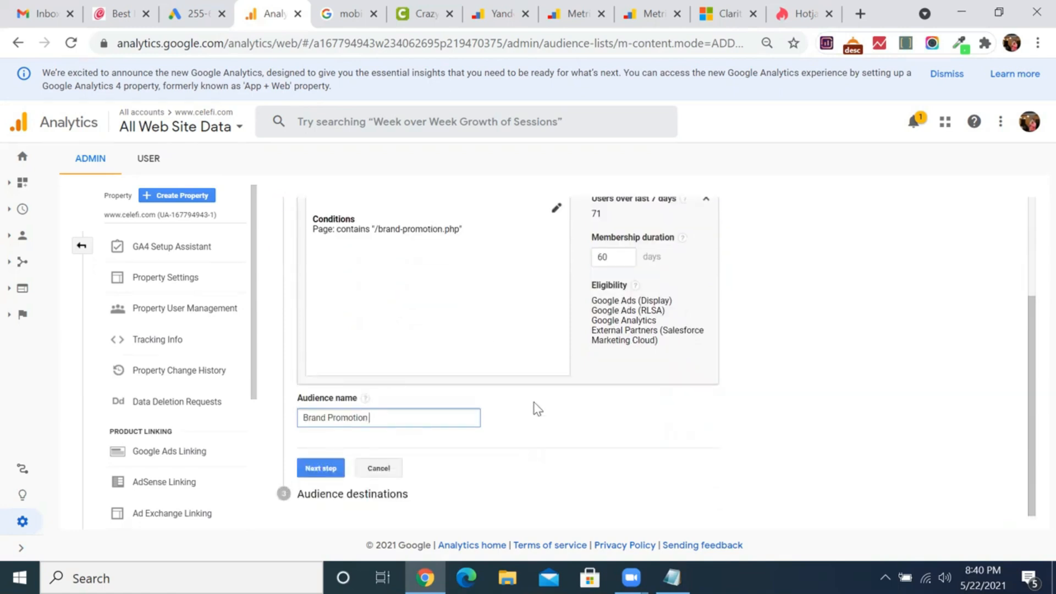
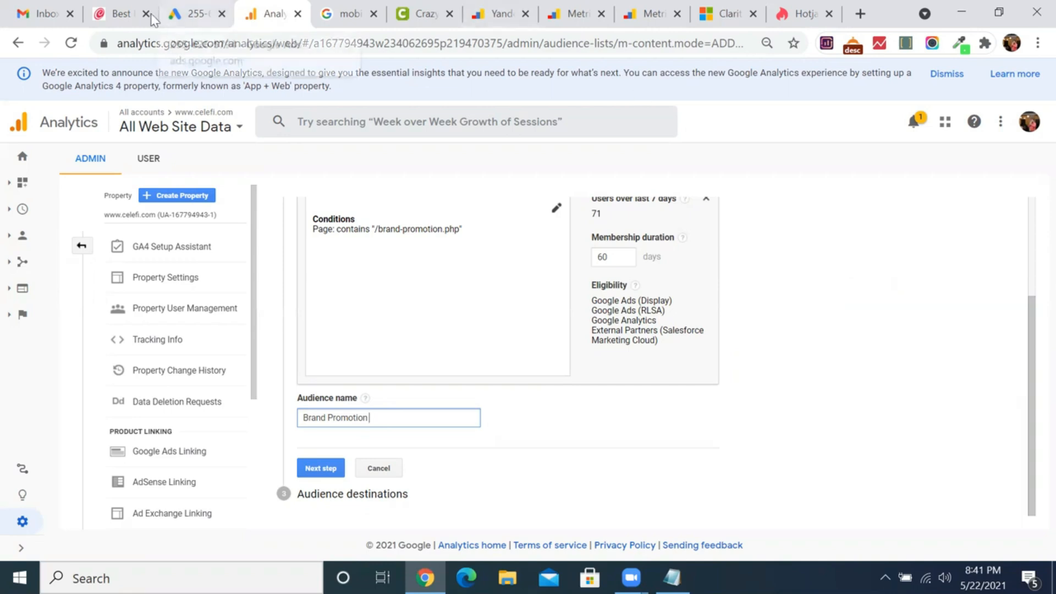
click(118, 13)
scroll(846, 225, up, 9)
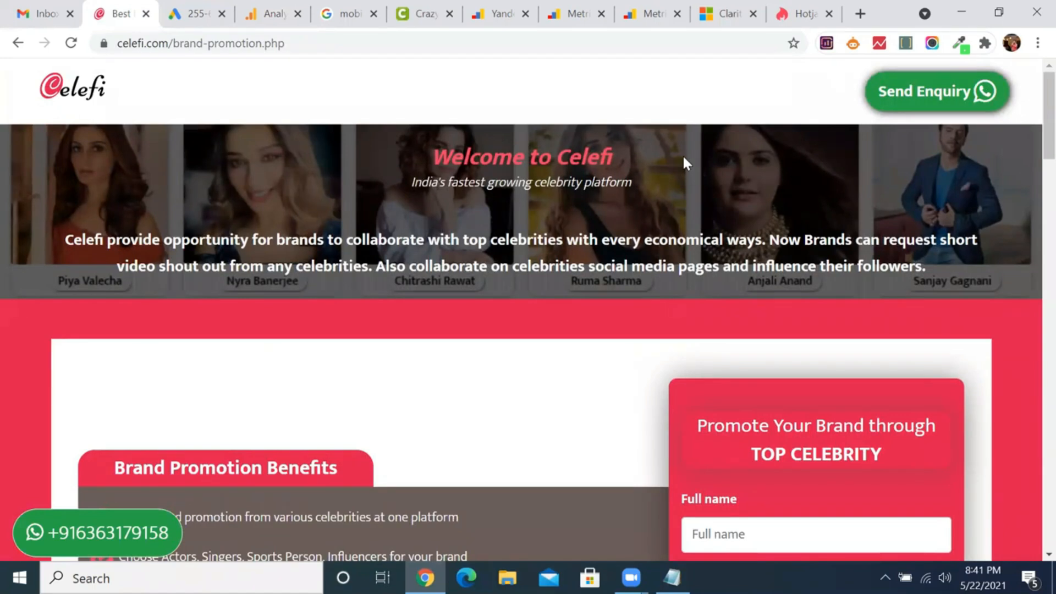
click(272, 13)
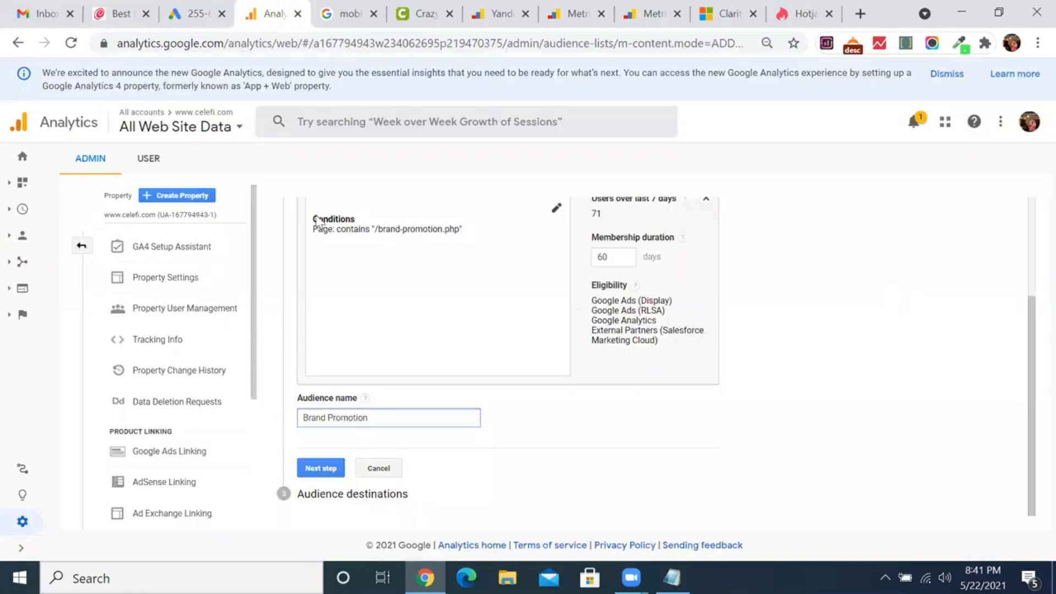
scroll(611, 300, up, 1)
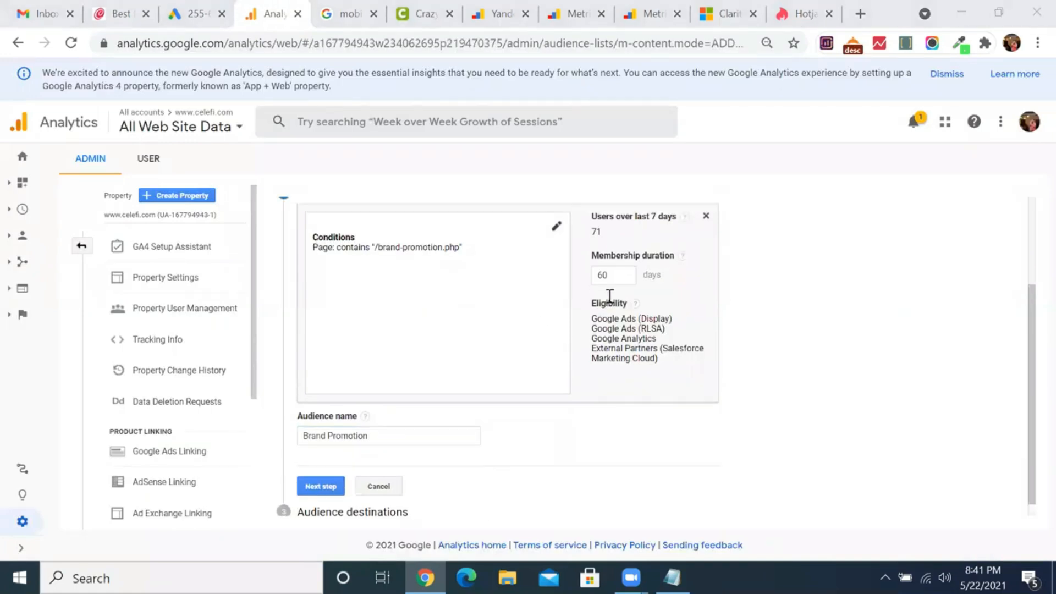
scroll(477, 343, down, 1)
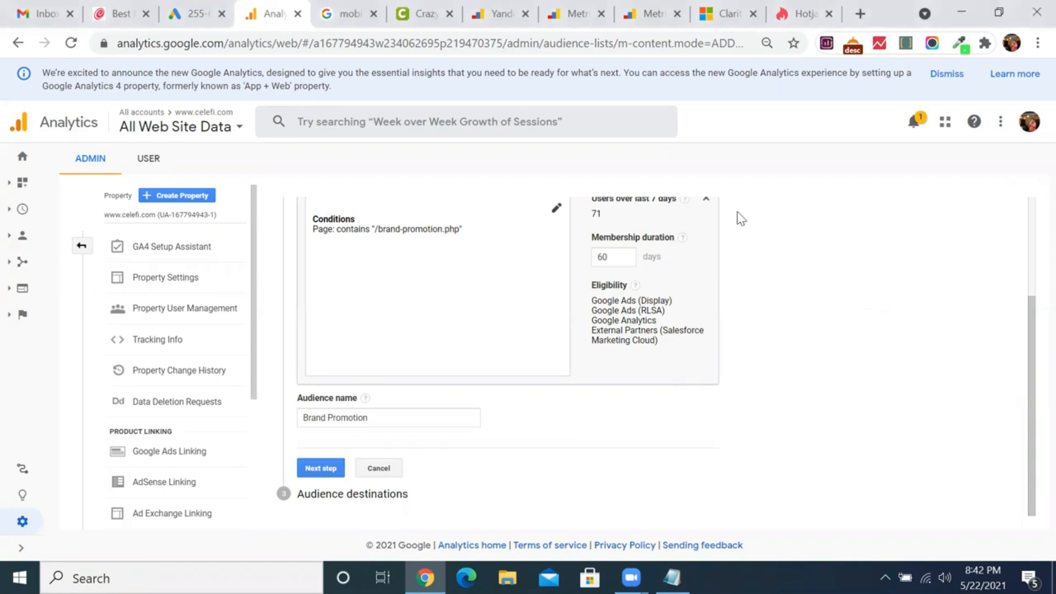
scroll(398, 427, up, 3)
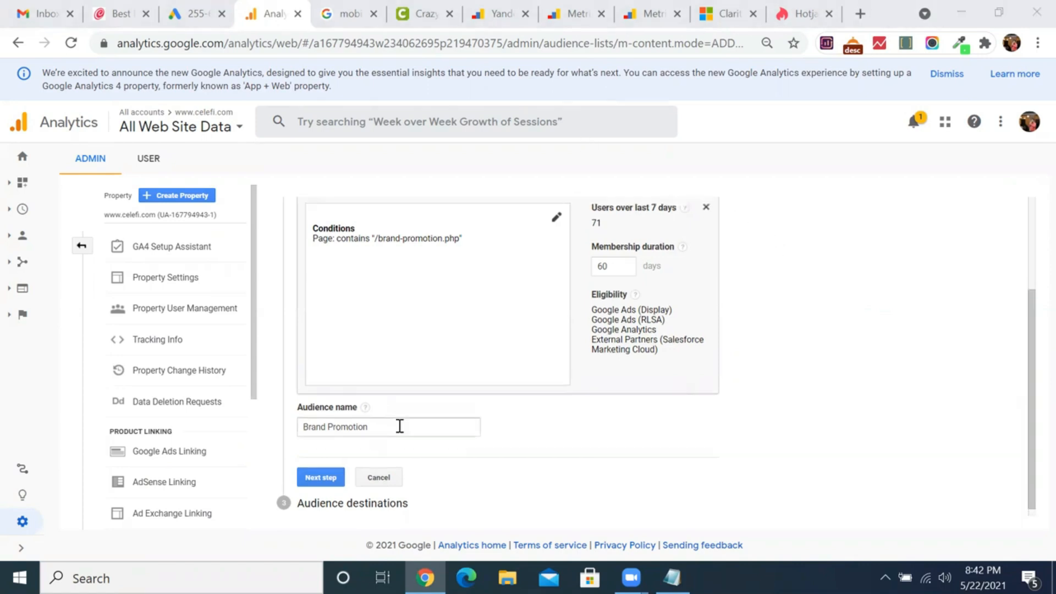
scroll(400, 426, up, 1)
scroll(400, 426, down, 4)
Step: Accept the audience definition, add the Celefi Google Ads account as its destination and publish the audience
click(314, 483)
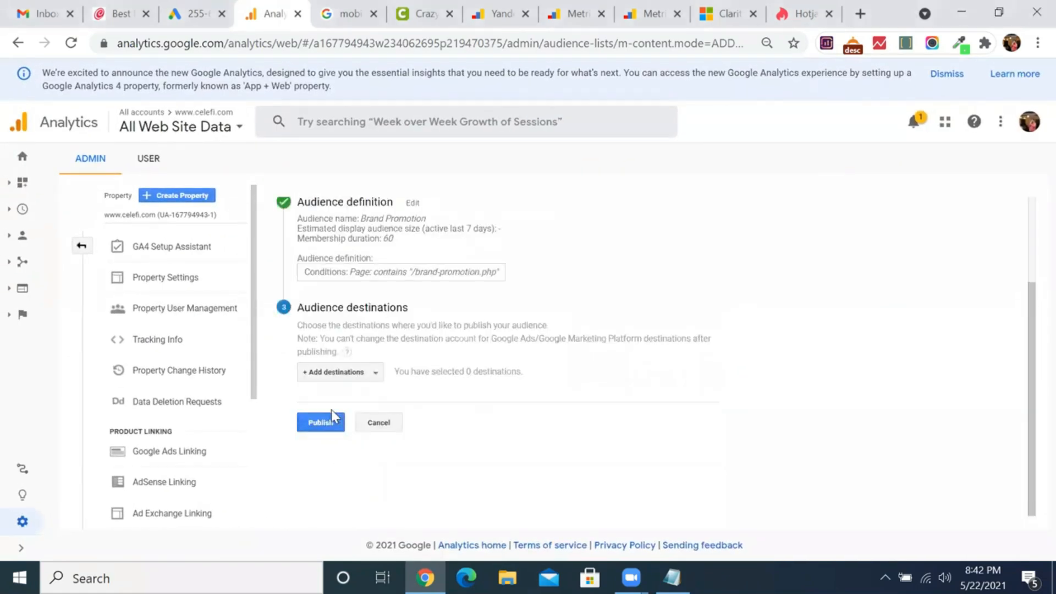
click(324, 427)
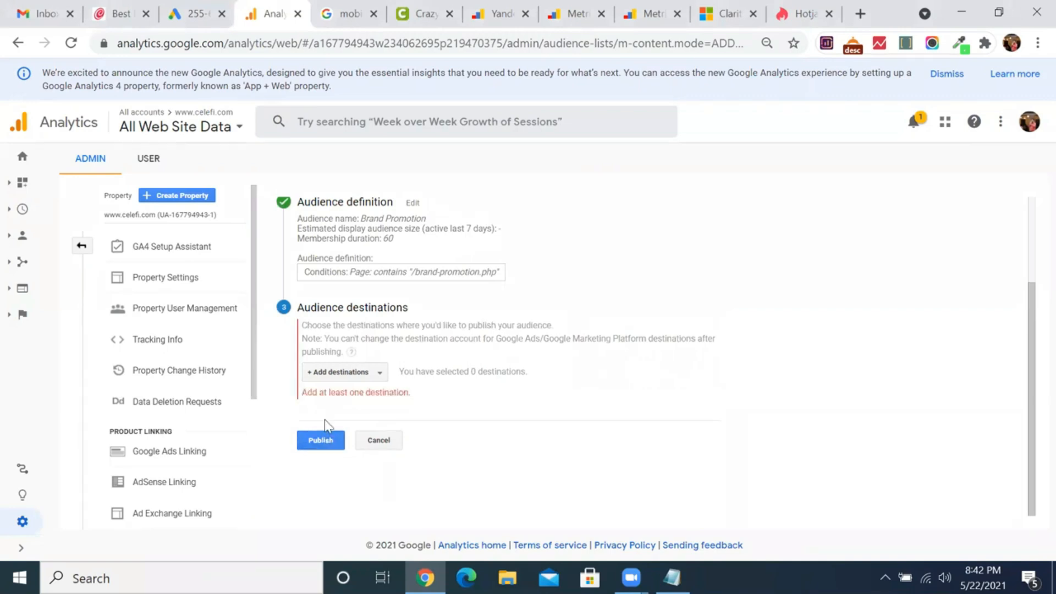
click(359, 373)
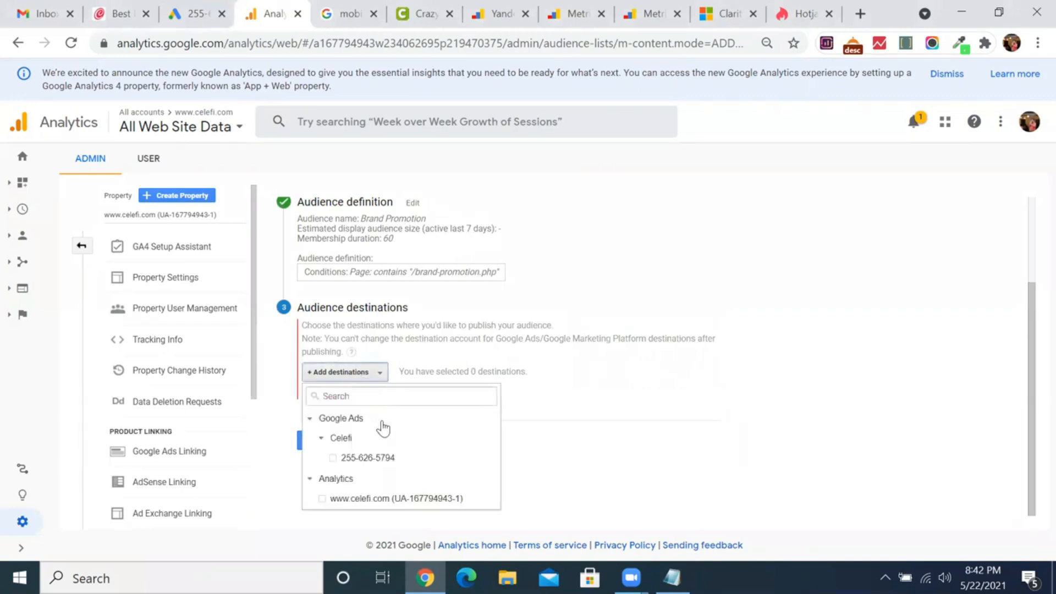
click(362, 457)
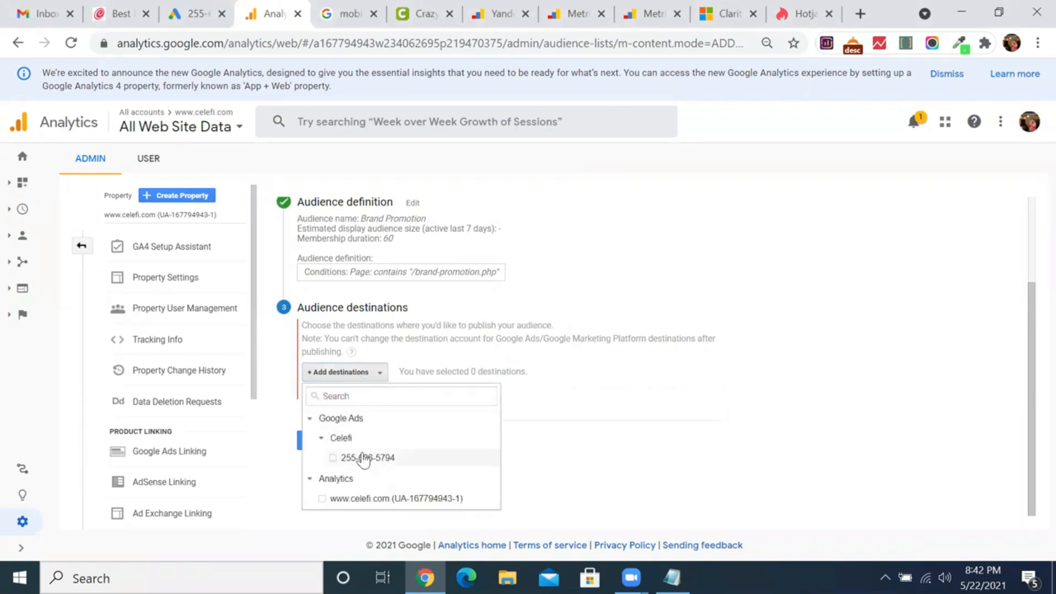
click(575, 493)
click(311, 502)
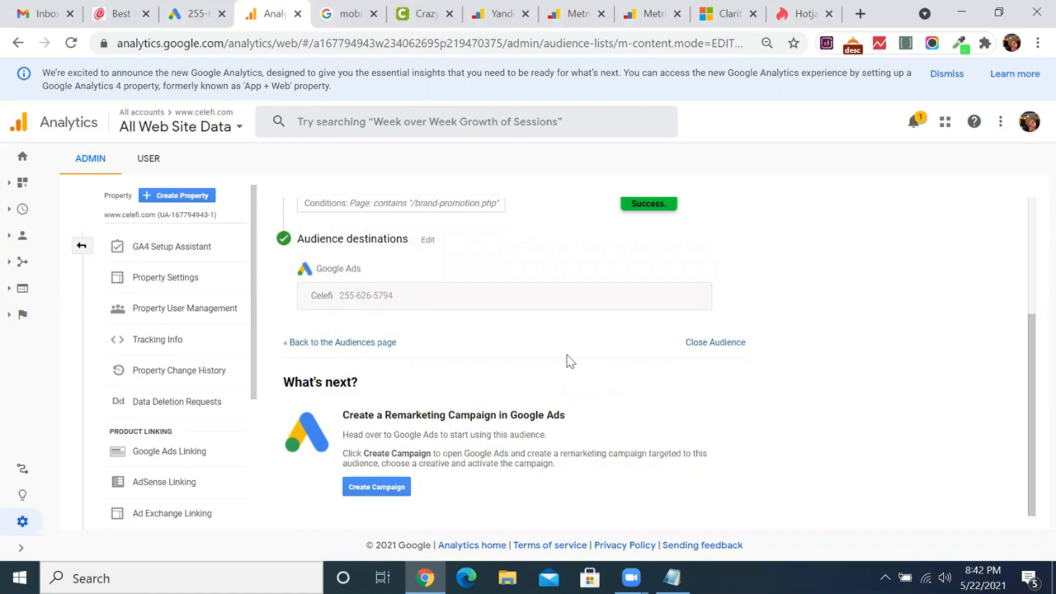
scroll(494, 315, up, 1)
scroll(494, 315, up, 4)
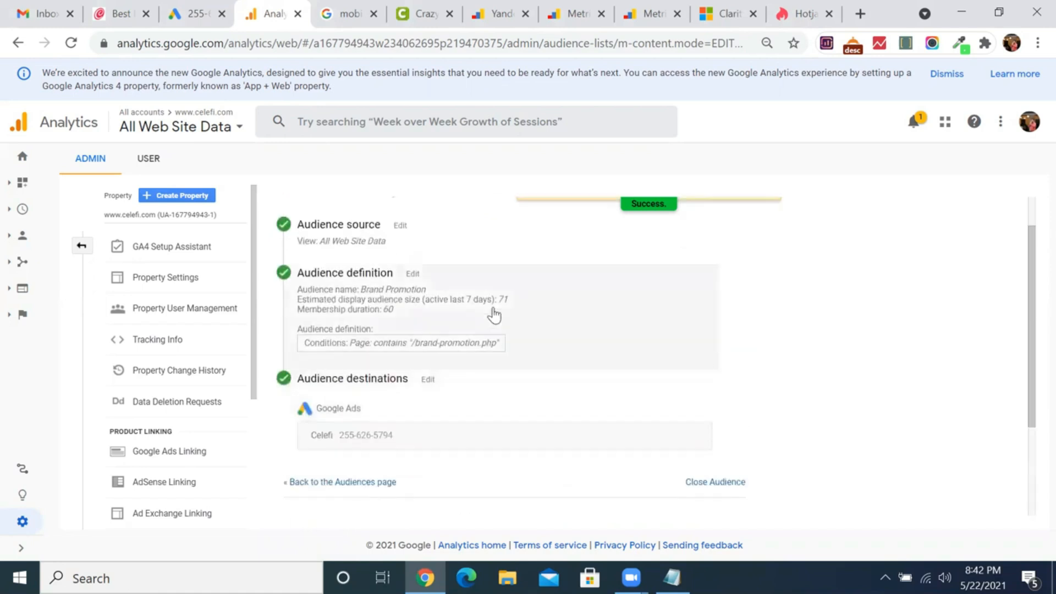
scroll(497, 314, down, 2)
scroll(494, 315, down, 1)
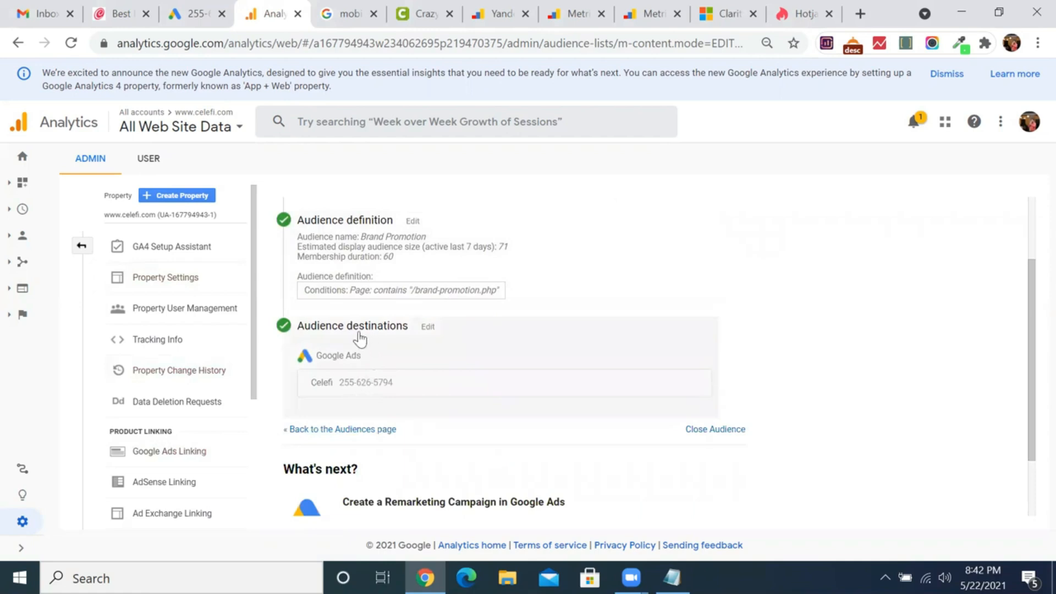
Step: Switch to Google Ads, reload the new conversion action page and dismiss the exhausted balance alert
click(187, 3)
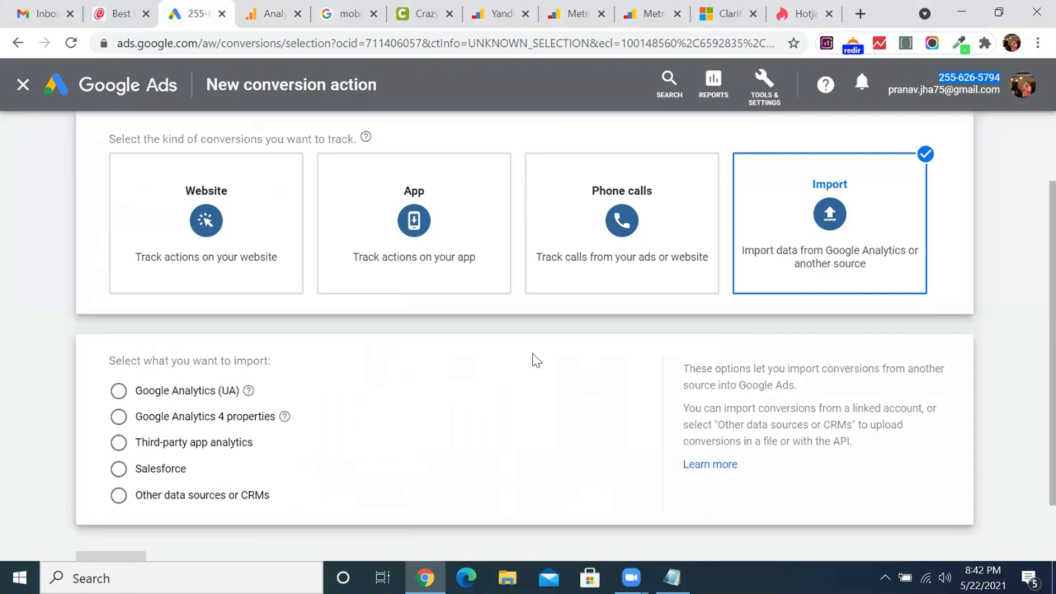
scroll(534, 361, up, 2)
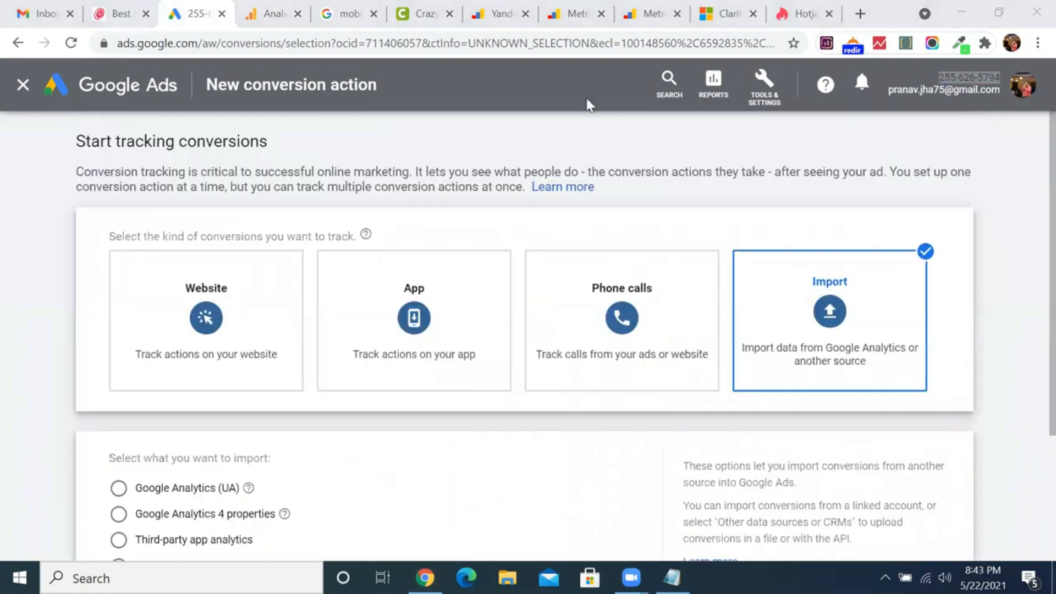
click(71, 48)
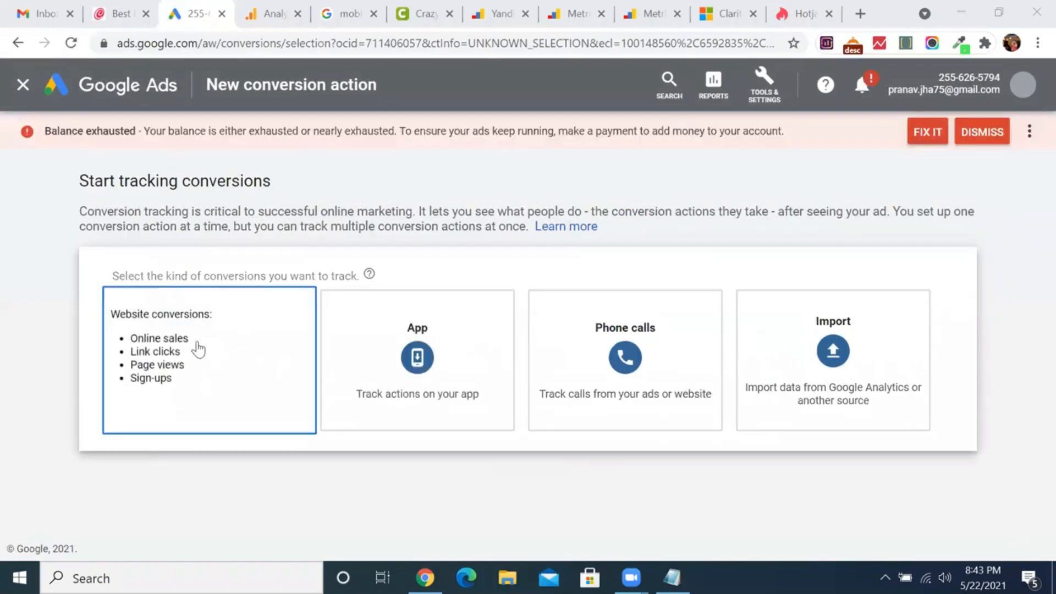
click(987, 132)
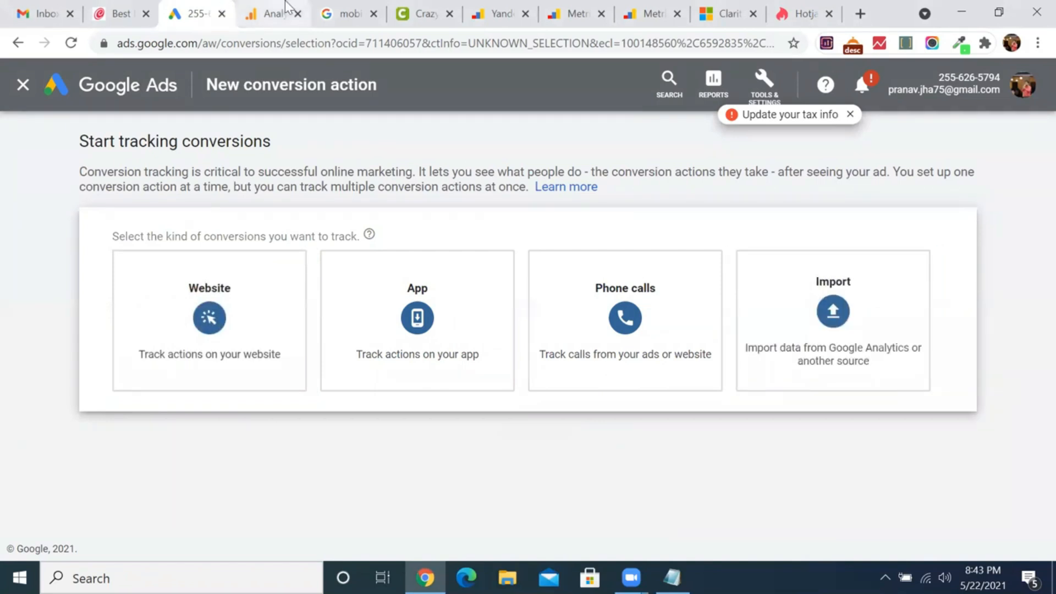
click(270, 13)
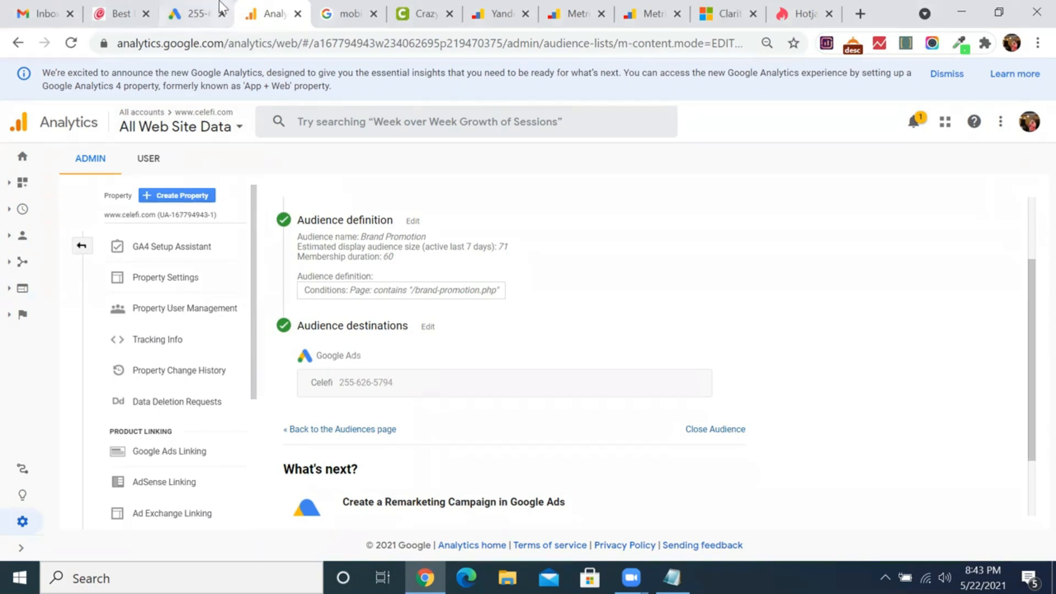
click(206, 11)
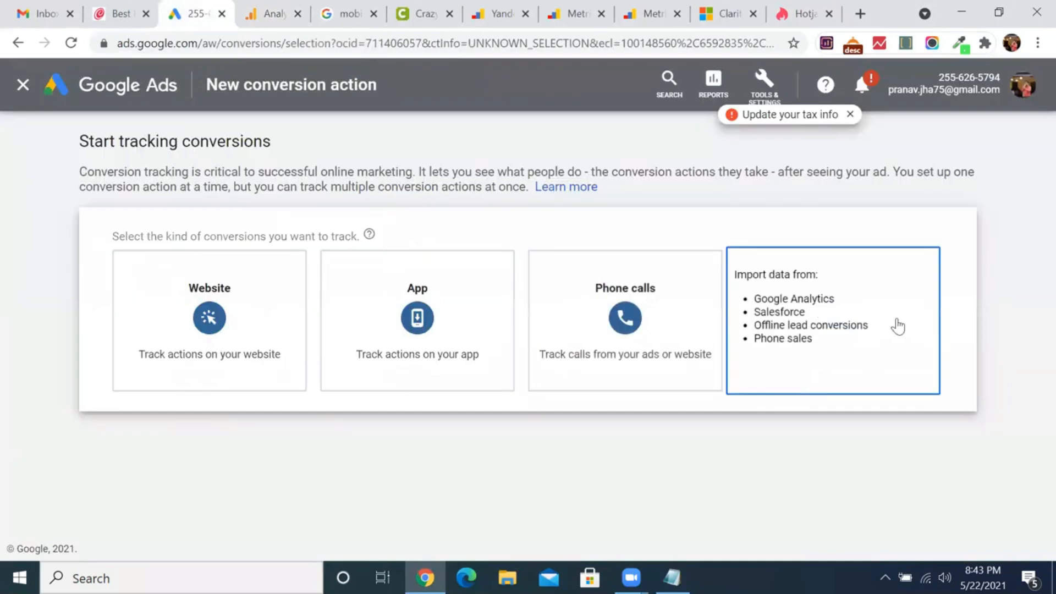
Step: Choose to import conversions from Google Analytics (UA) and continue to the list of available goals
click(842, 322)
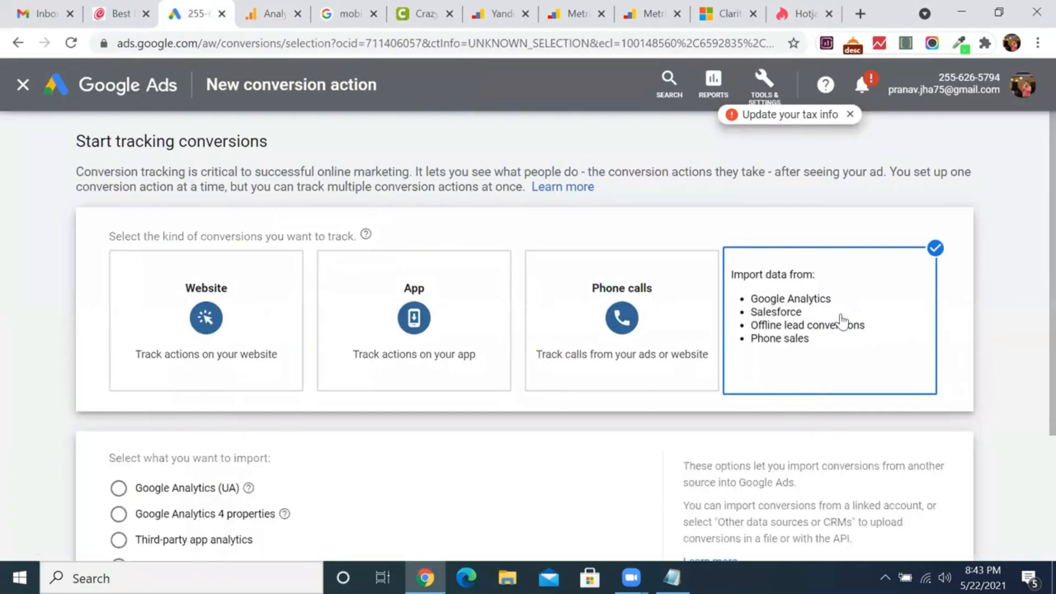
scroll(575, 455, down, 3)
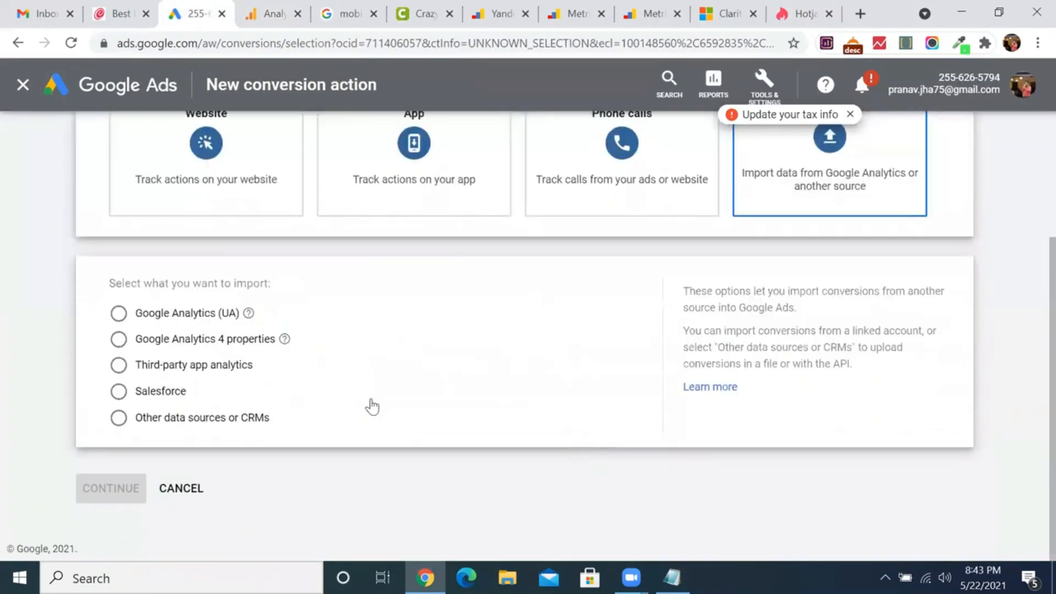
click(119, 314)
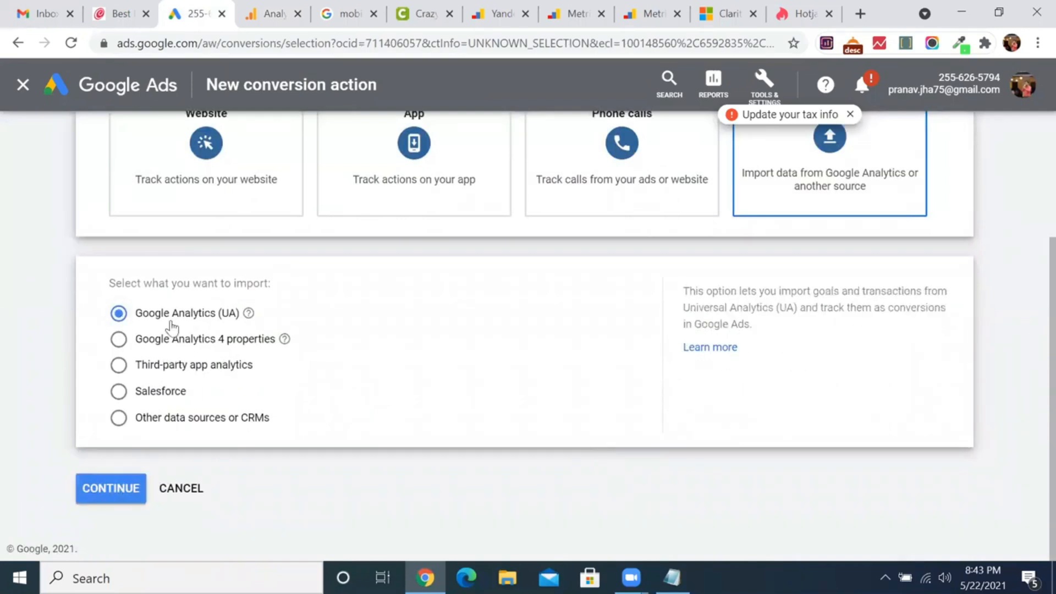
scroll(220, 192, up, 1)
click(265, 1)
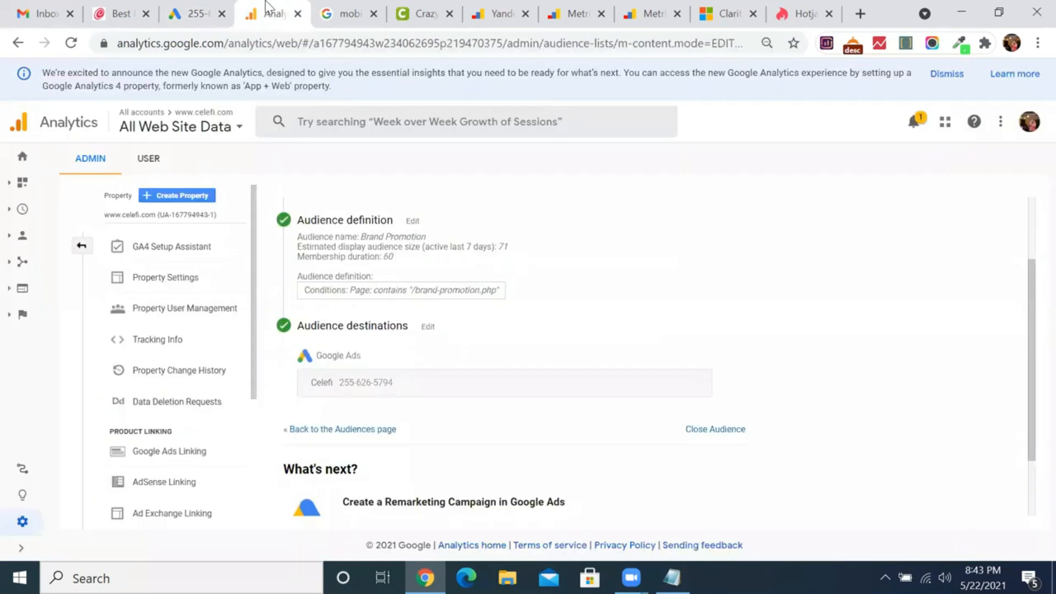
click(193, 13)
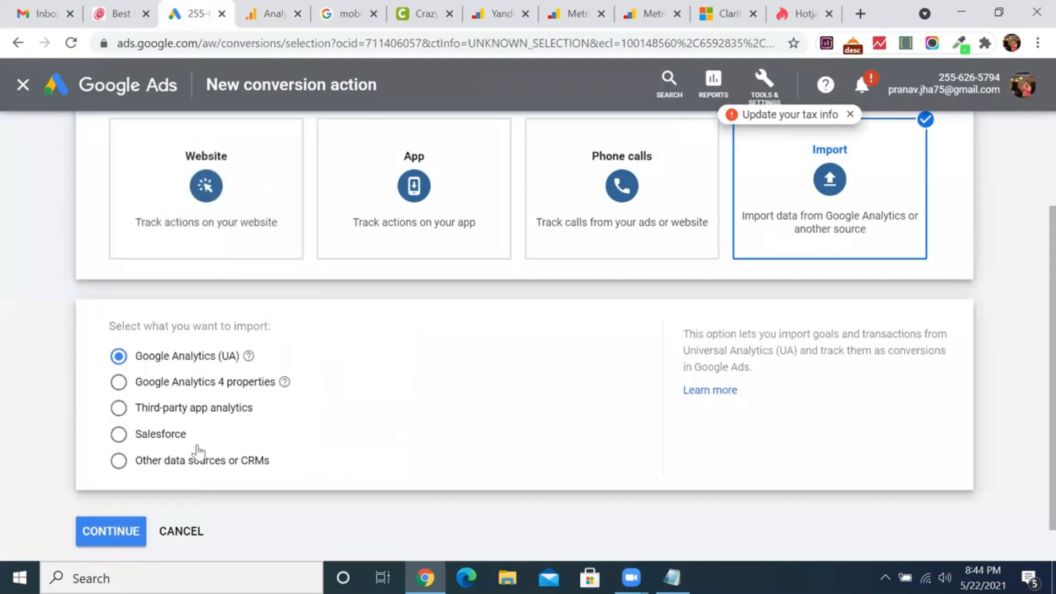
click(119, 529)
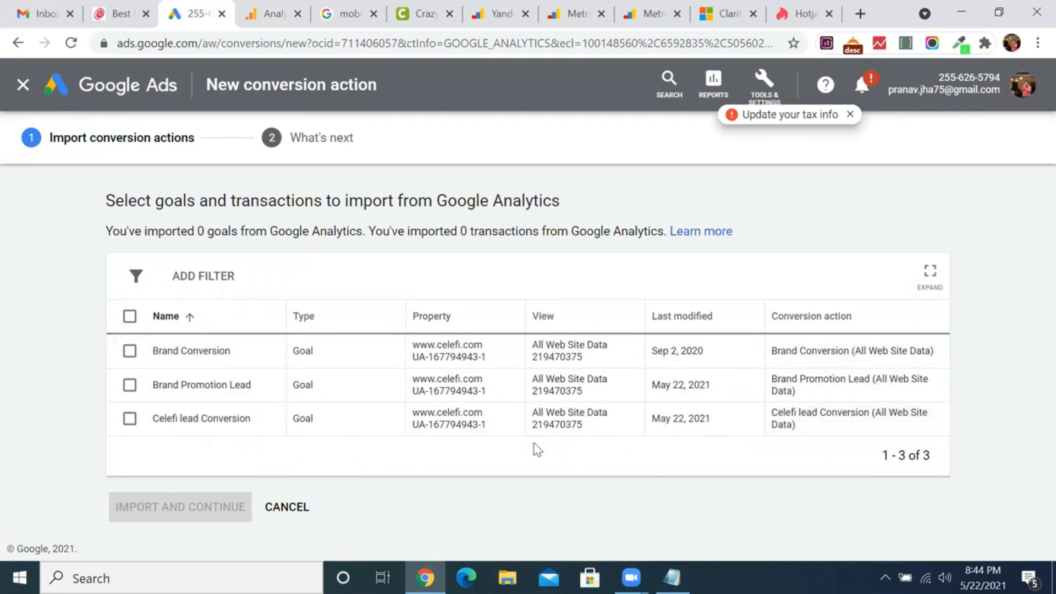
Step: Import only the Celefi lead Conversion goal, finish the import and check its tracking status among the conversion actions
click(132, 431)
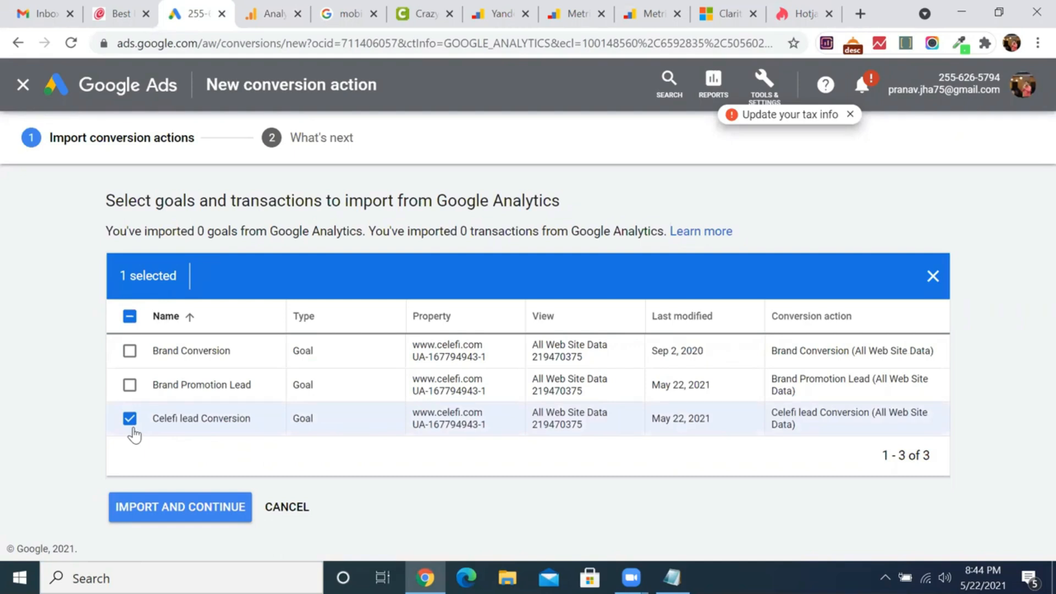
click(165, 511)
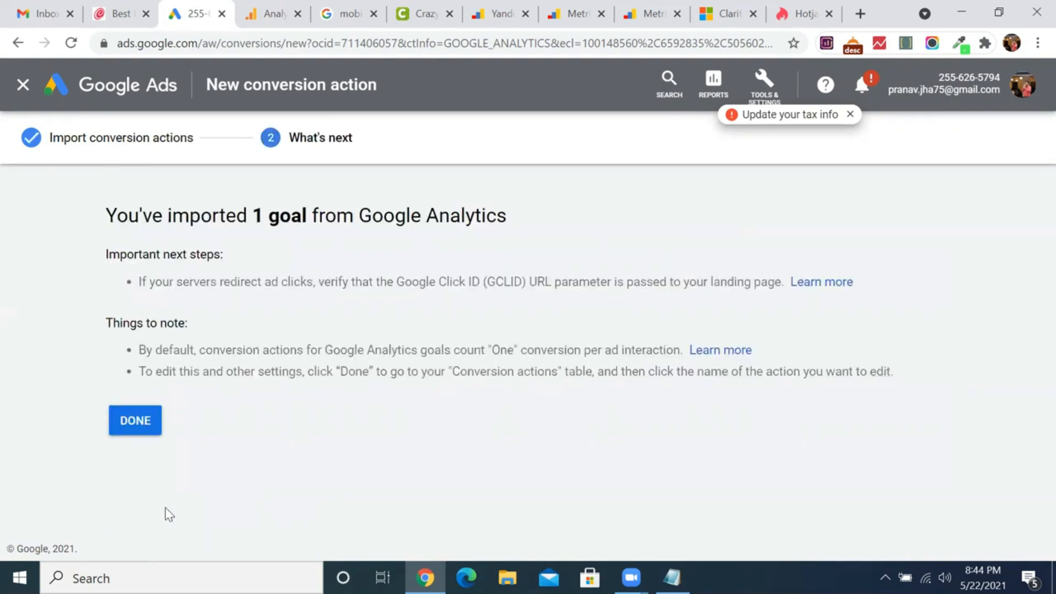
click(136, 421)
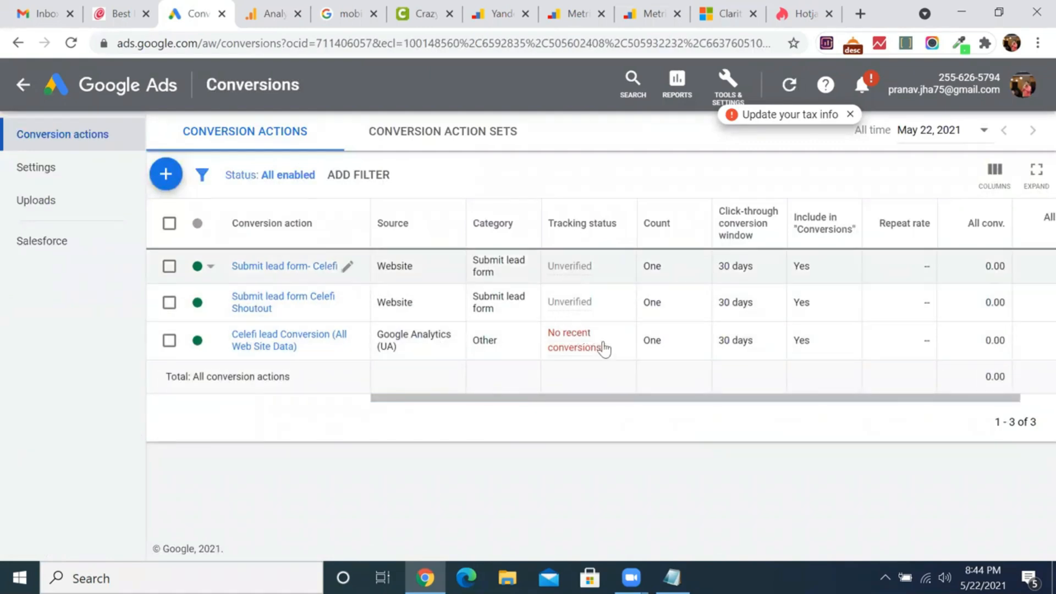
mouse_move(579, 352)
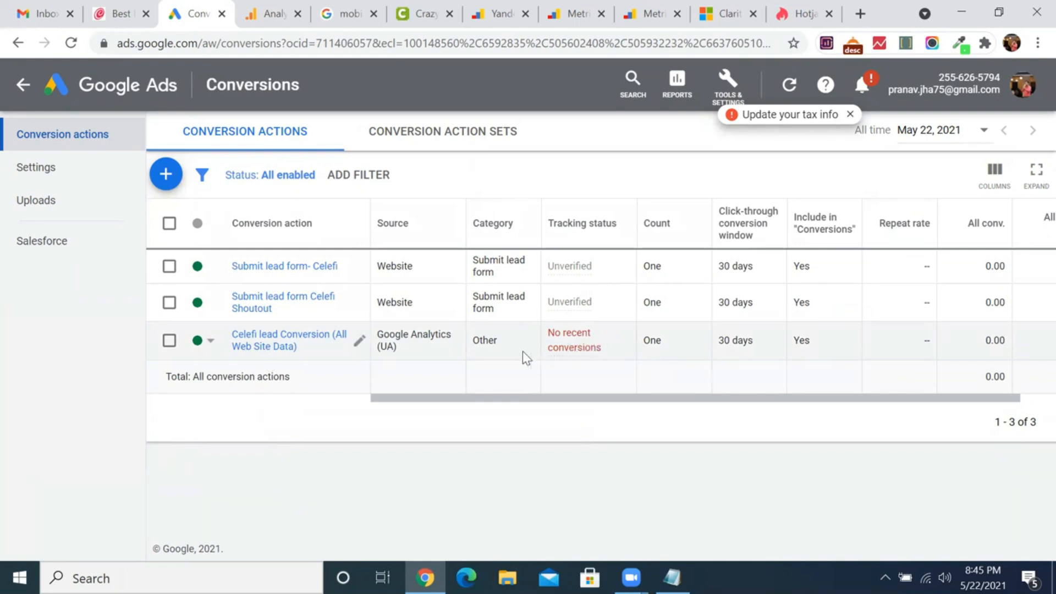
click(268, 13)
click(194, 6)
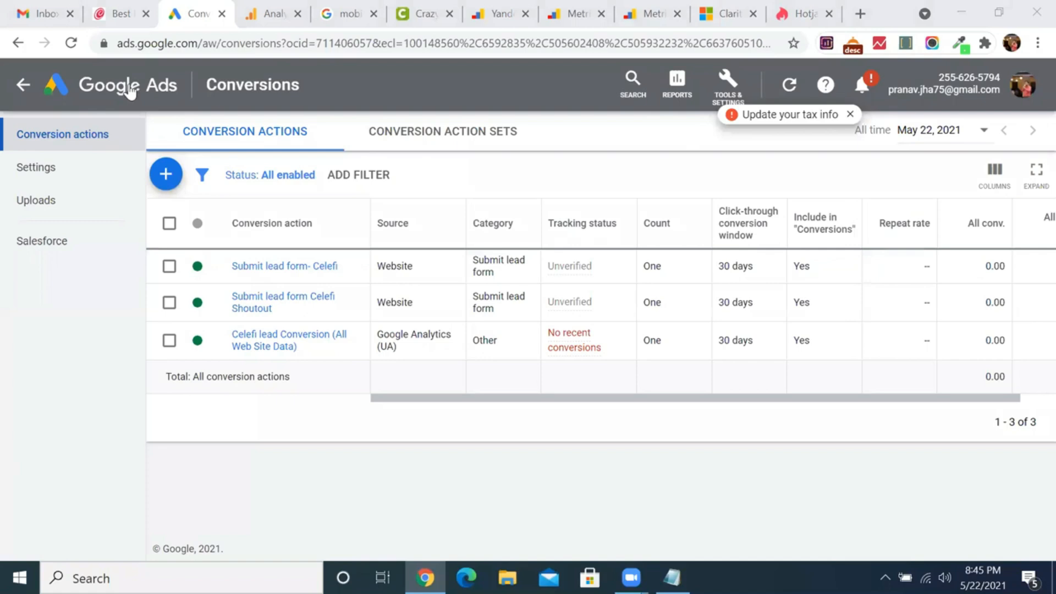
Step: Open the audience editor for all campaigns and choose the Brand promotion ad group of the Brand Promotion campaign
click(105, 94)
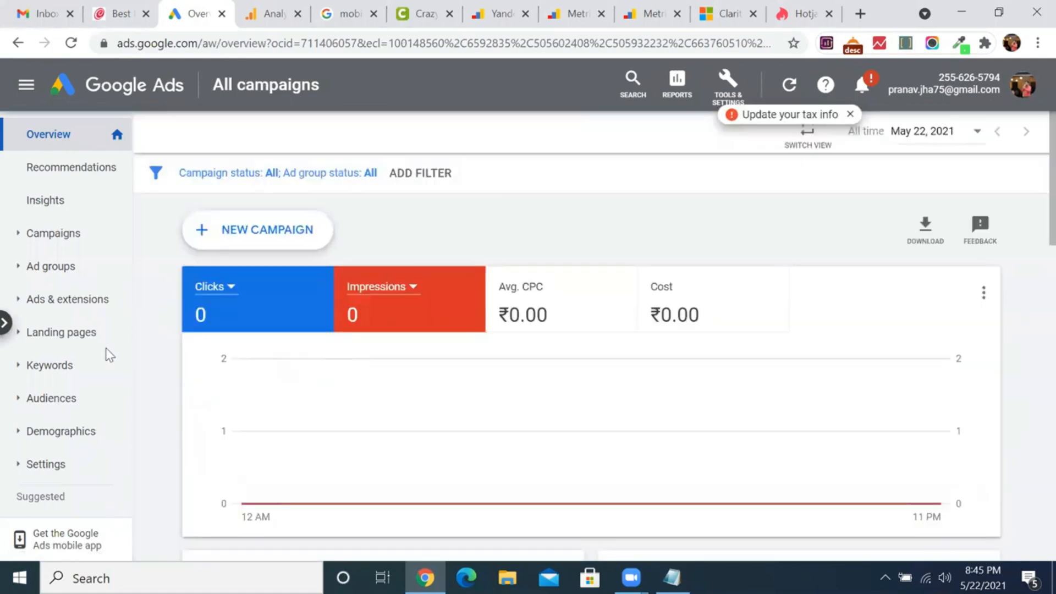
click(60, 407)
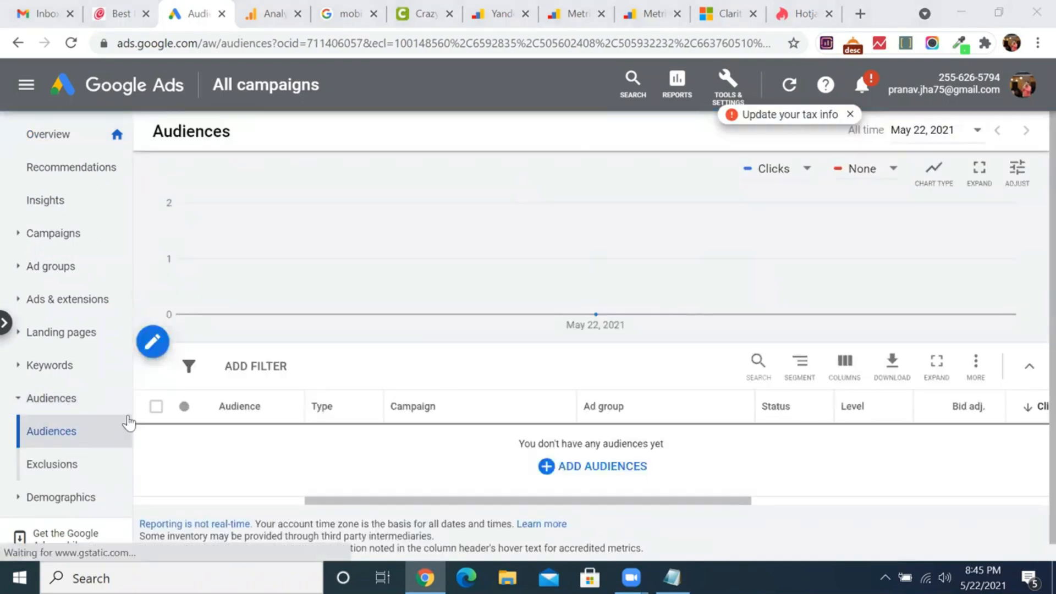
click(154, 343)
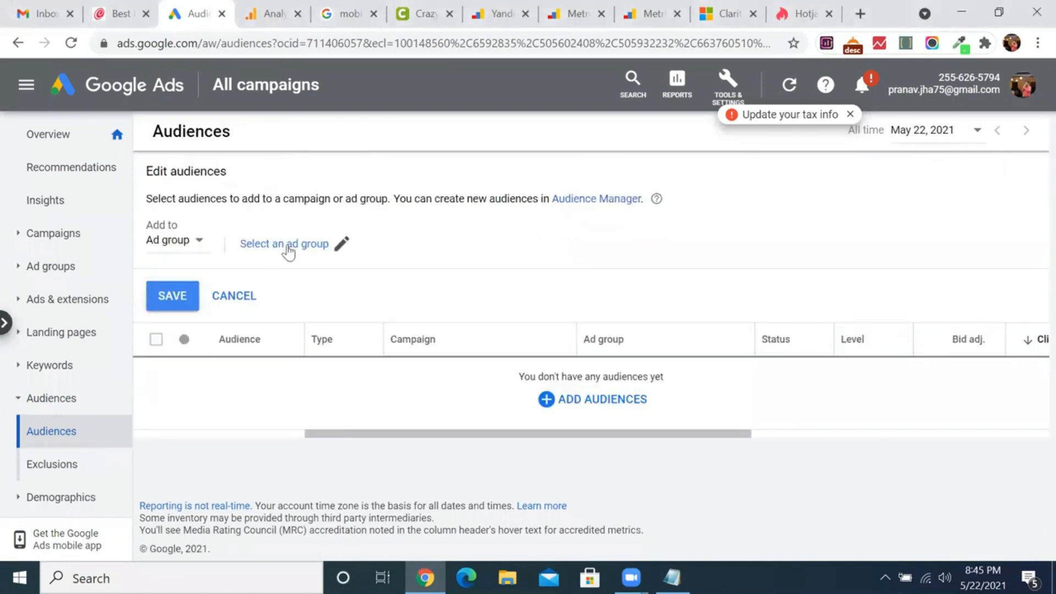
click(292, 246)
click(372, 281)
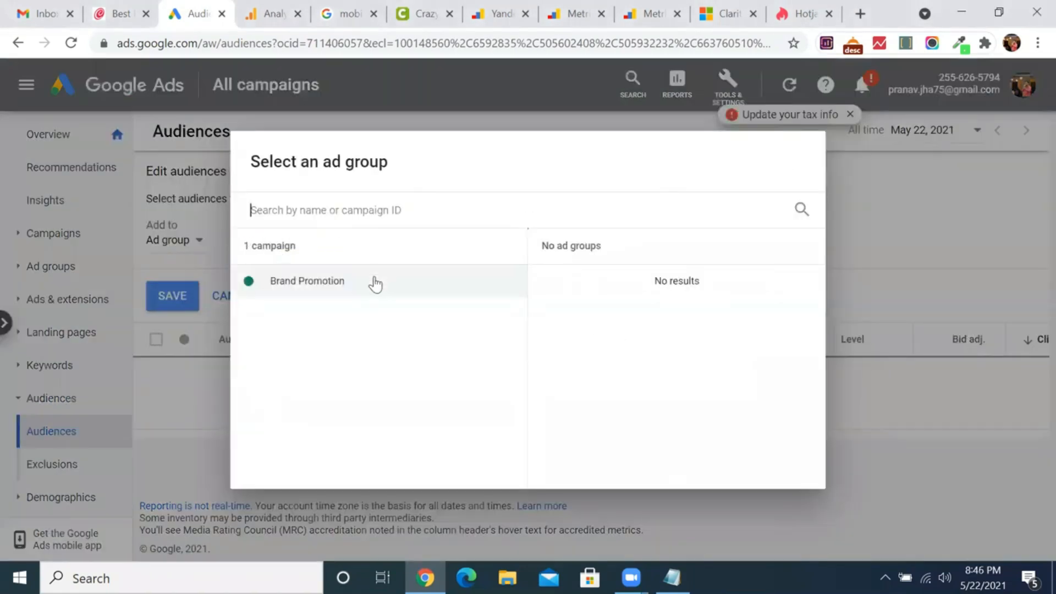
click(622, 292)
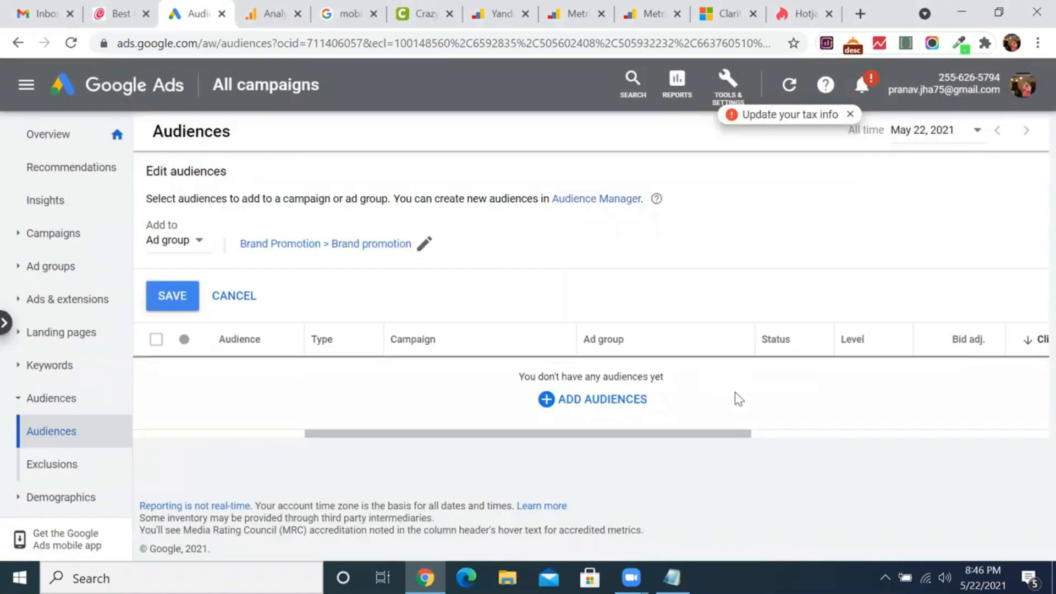
Step: Browse the remarketing and similar audiences and select the Brand Promotion website visitors list, keeping the Observation setting
scroll(434, 417, down, 3)
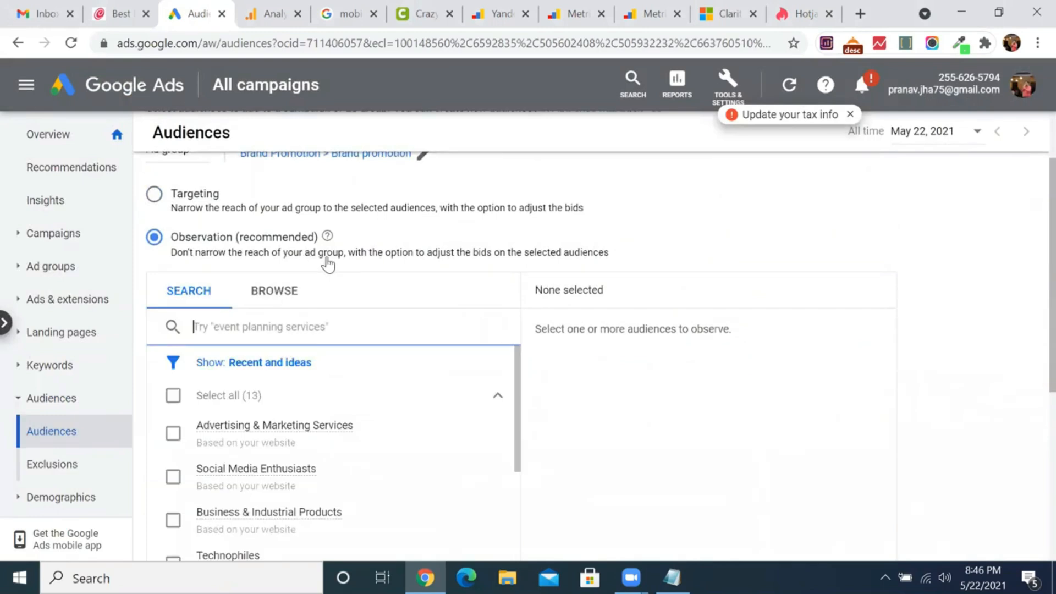
scroll(431, 403, down, 1)
scroll(430, 403, up, 2)
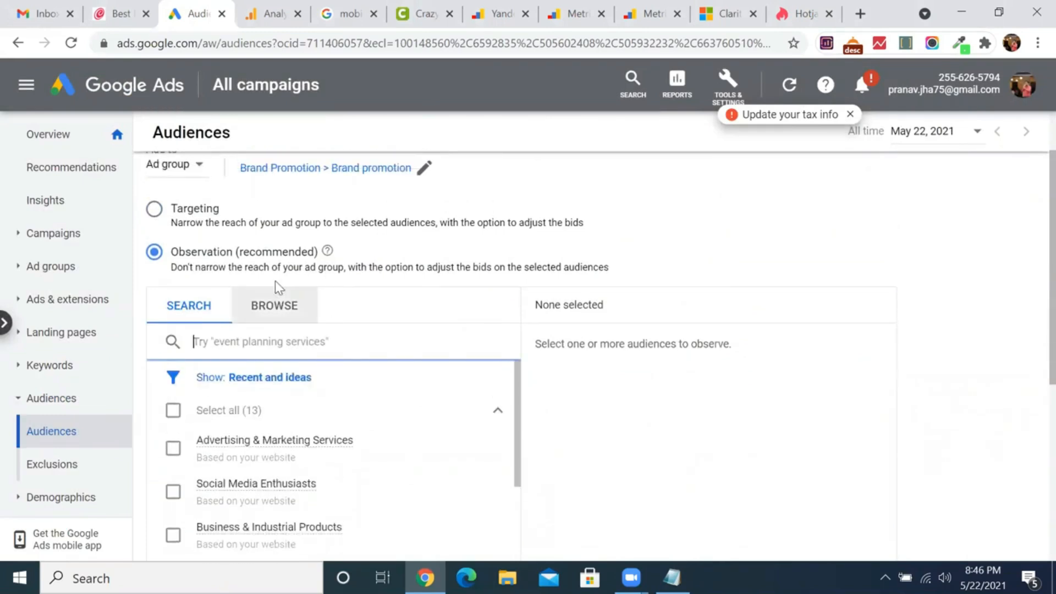
click(275, 314)
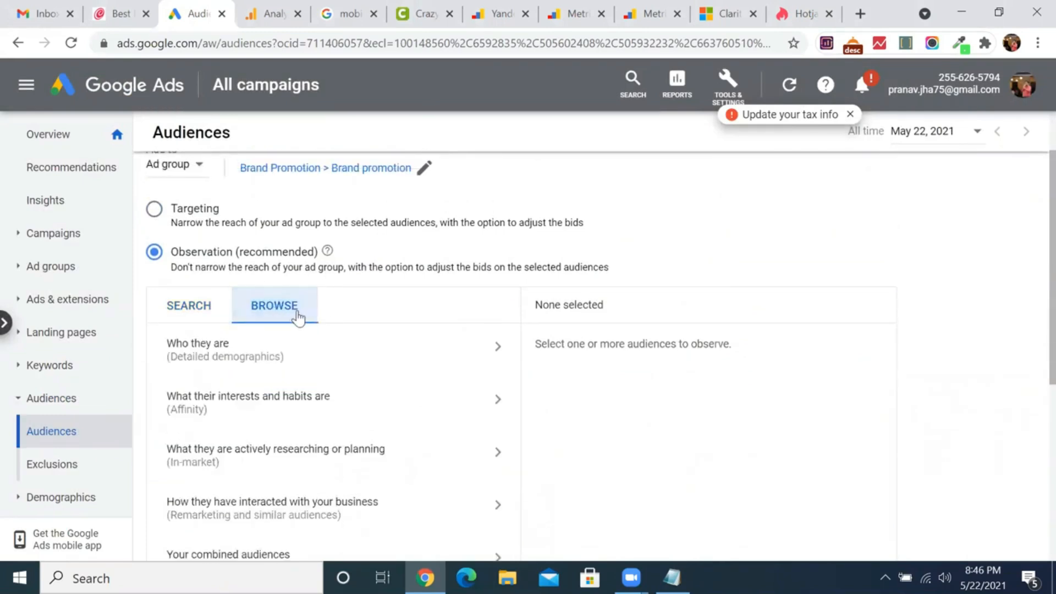
scroll(449, 360, down, 1)
scroll(450, 362, down, 1)
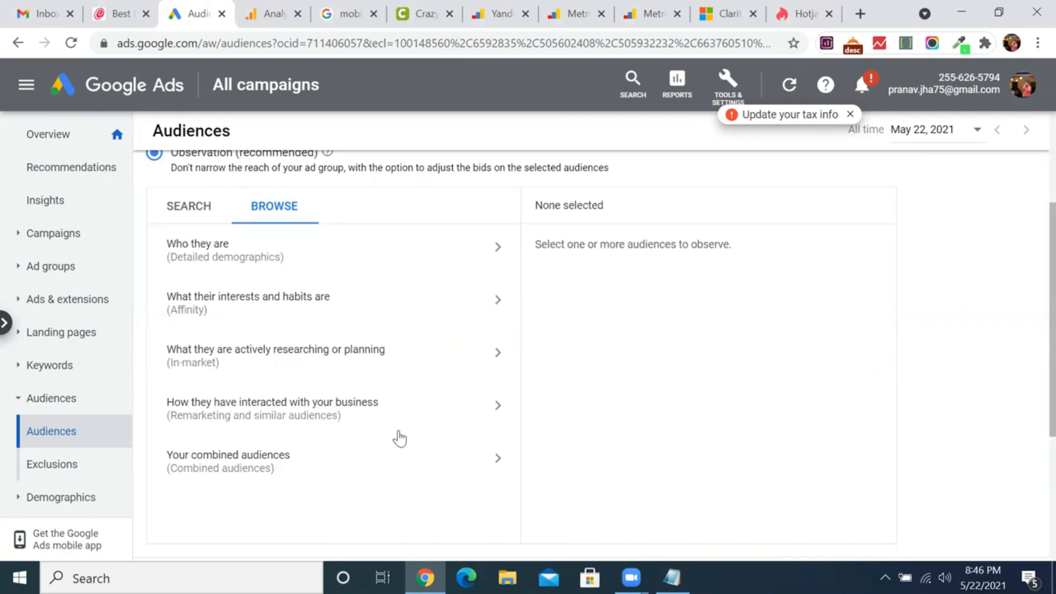
click(319, 421)
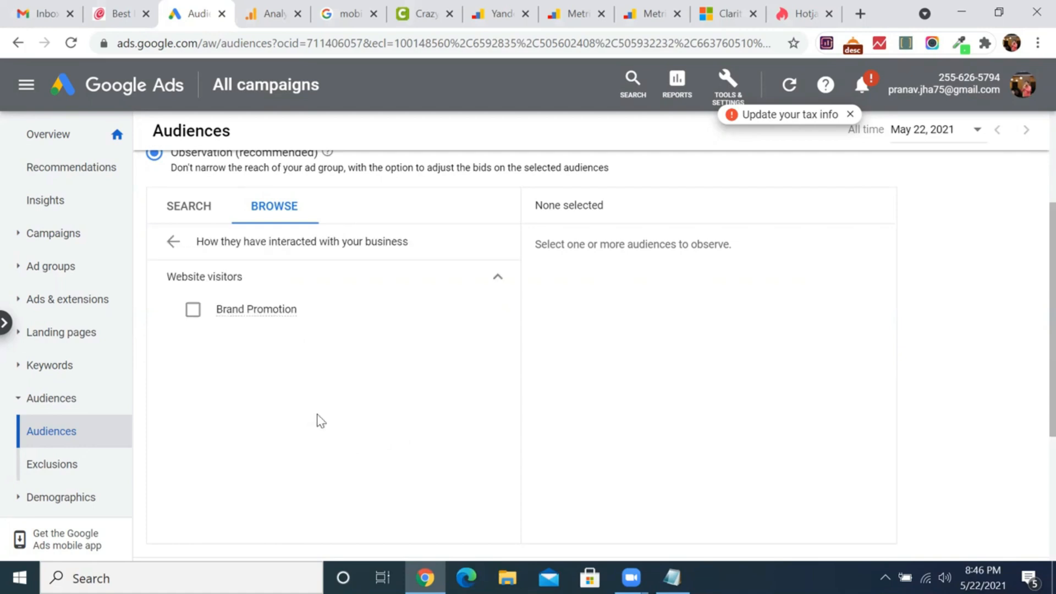
click(197, 318)
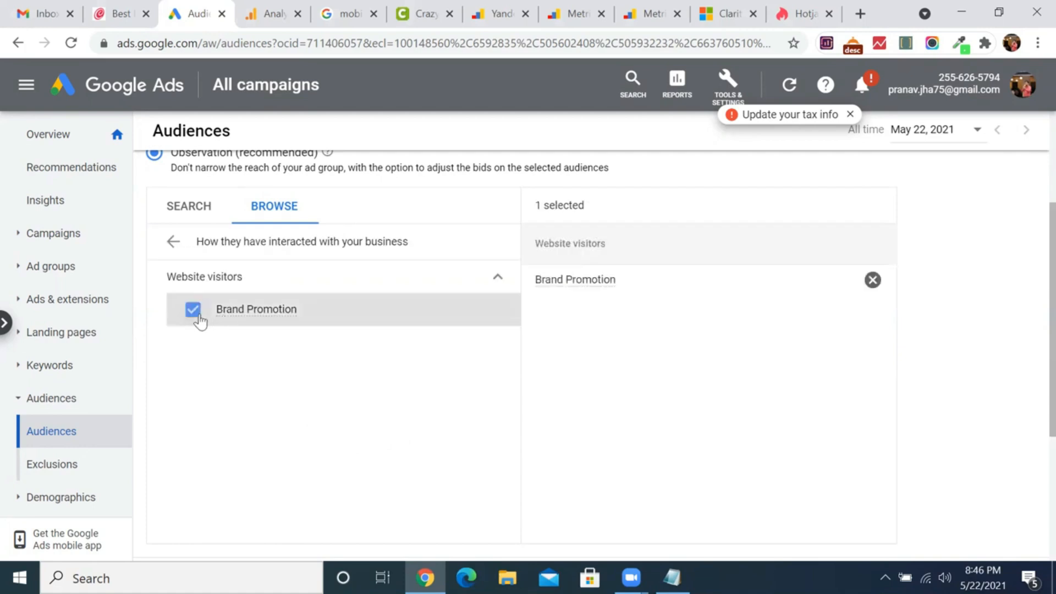
scroll(324, 347, down, 4)
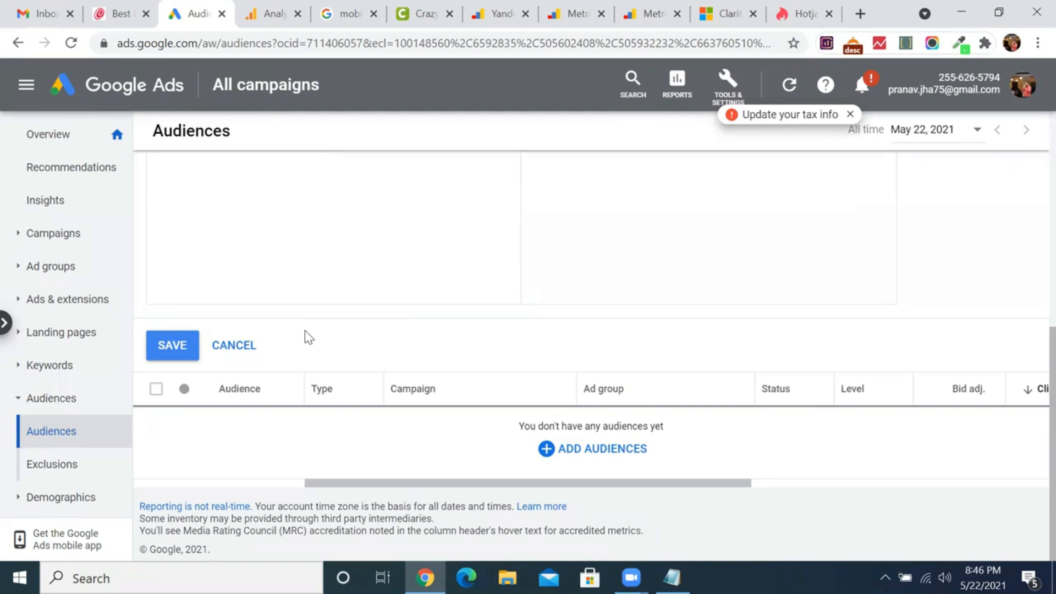
scroll(304, 330, up, 5)
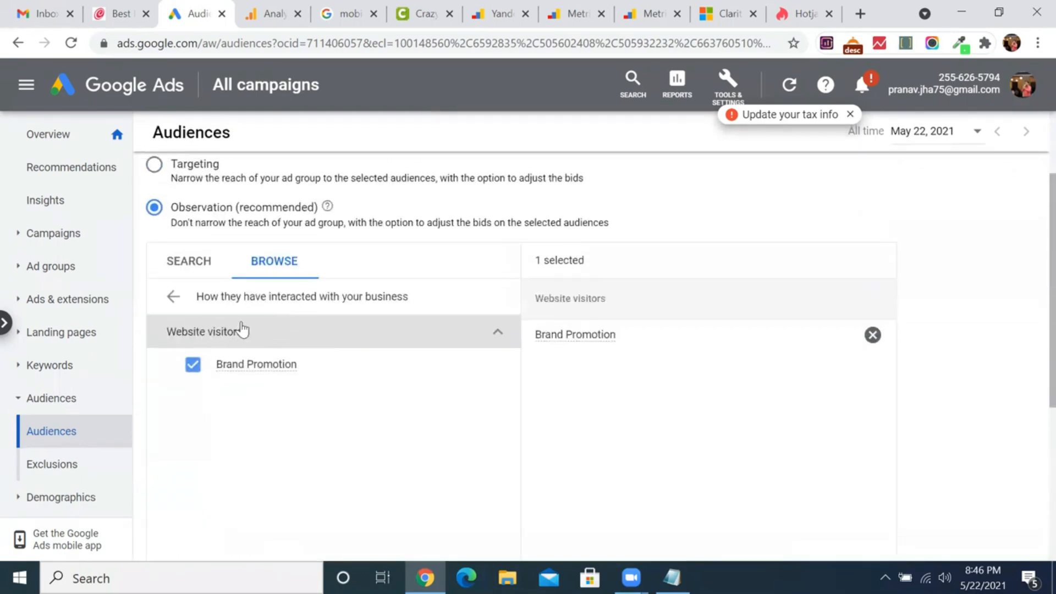
scroll(264, 465, down, 3)
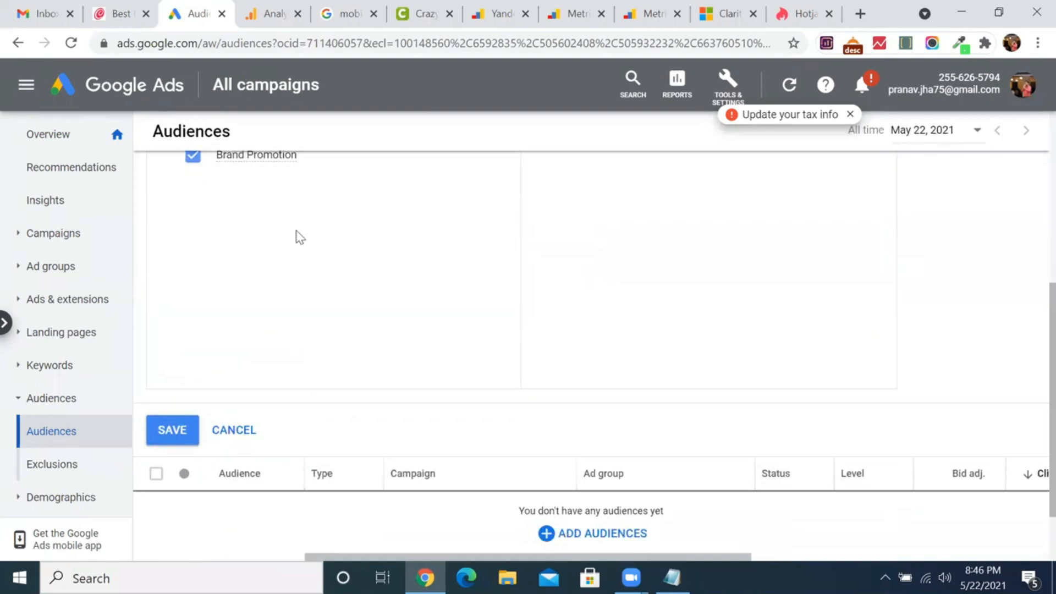
scroll(220, 353, up, 1)
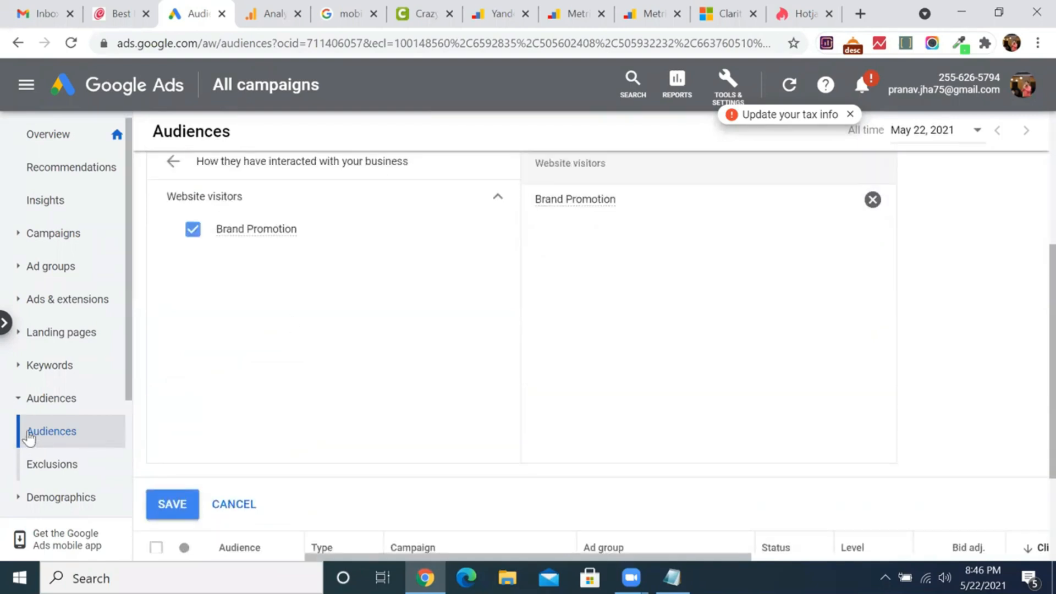
scroll(525, 364, up, 4)
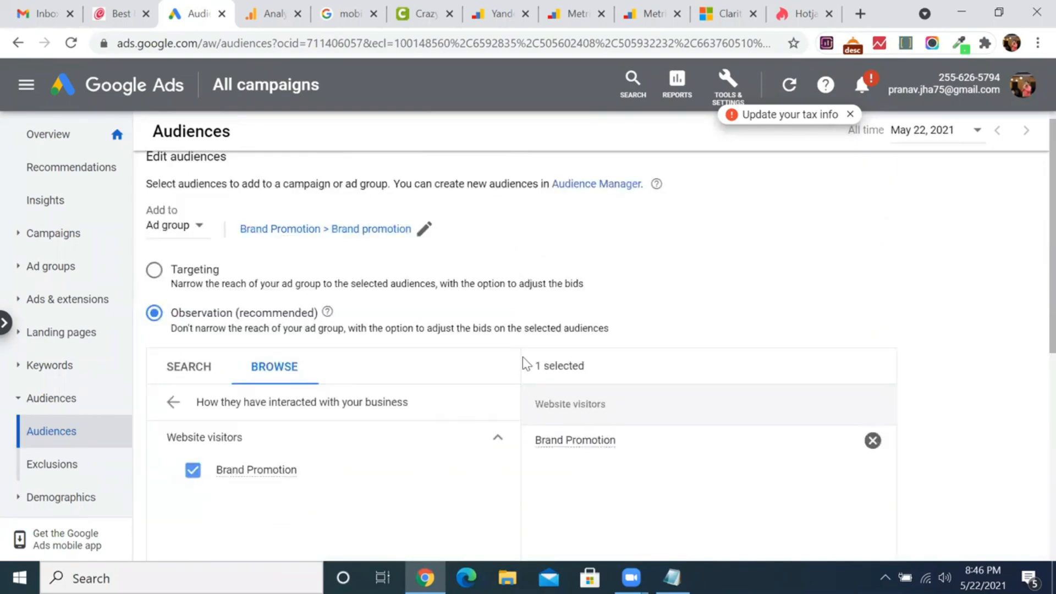
Step: Open Audience manager from the shared library, discarding the unsaved audience changes, and view the remarketing lists
click(730, 91)
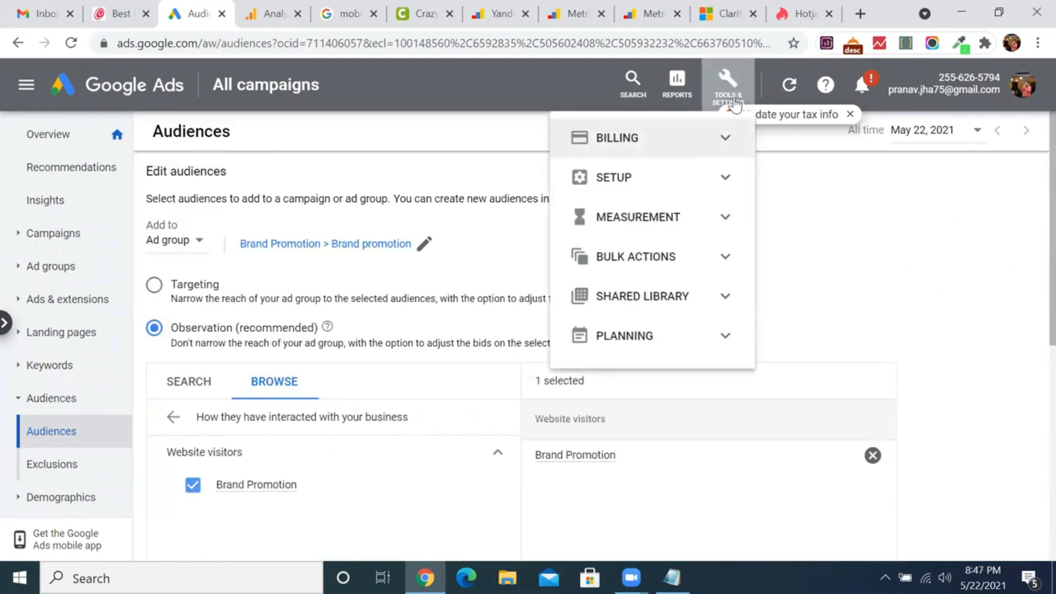
click(660, 309)
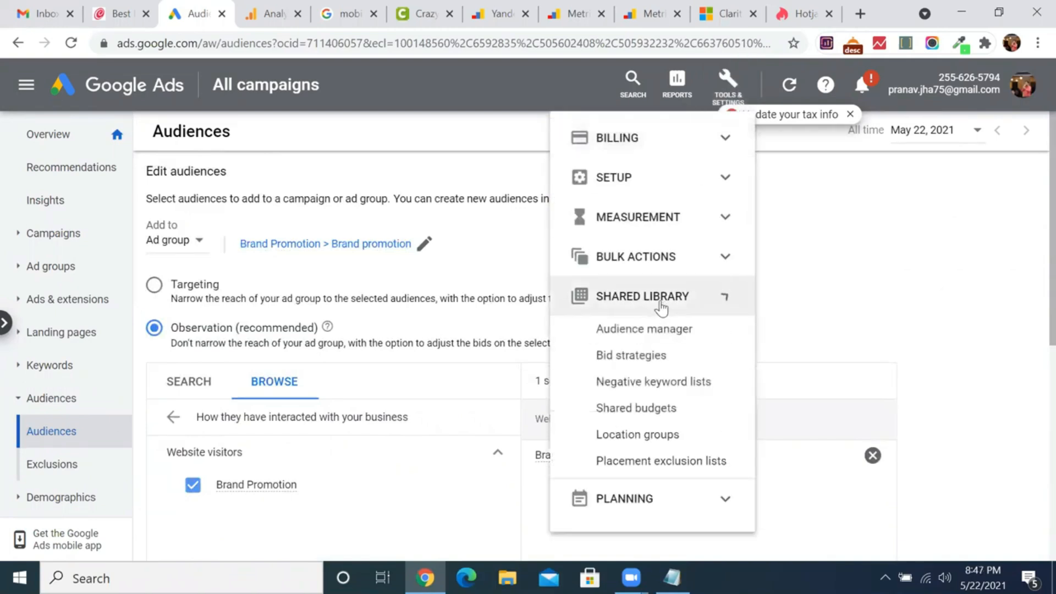
click(638, 338)
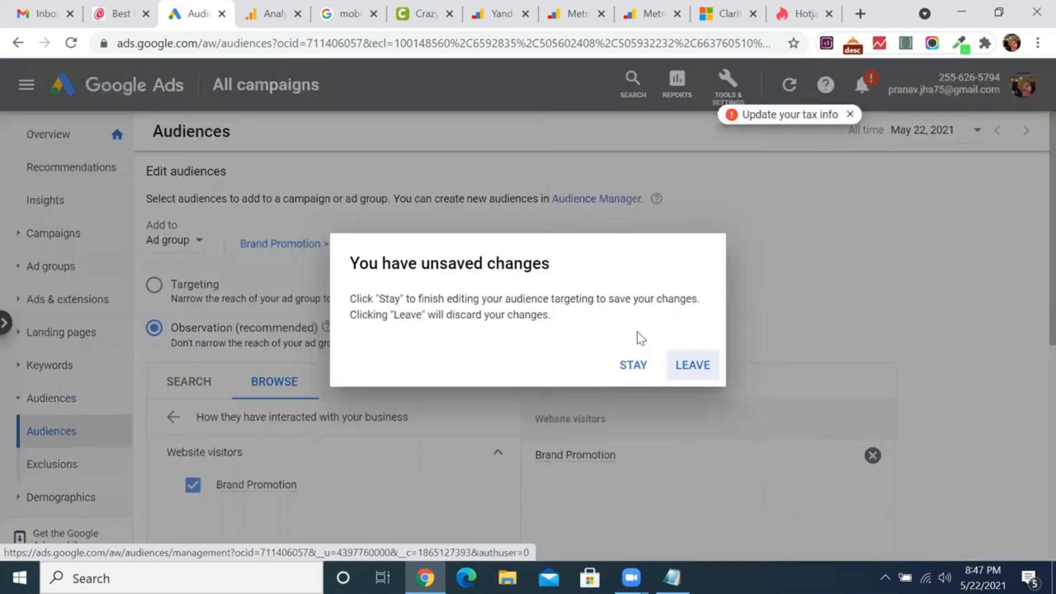
click(694, 368)
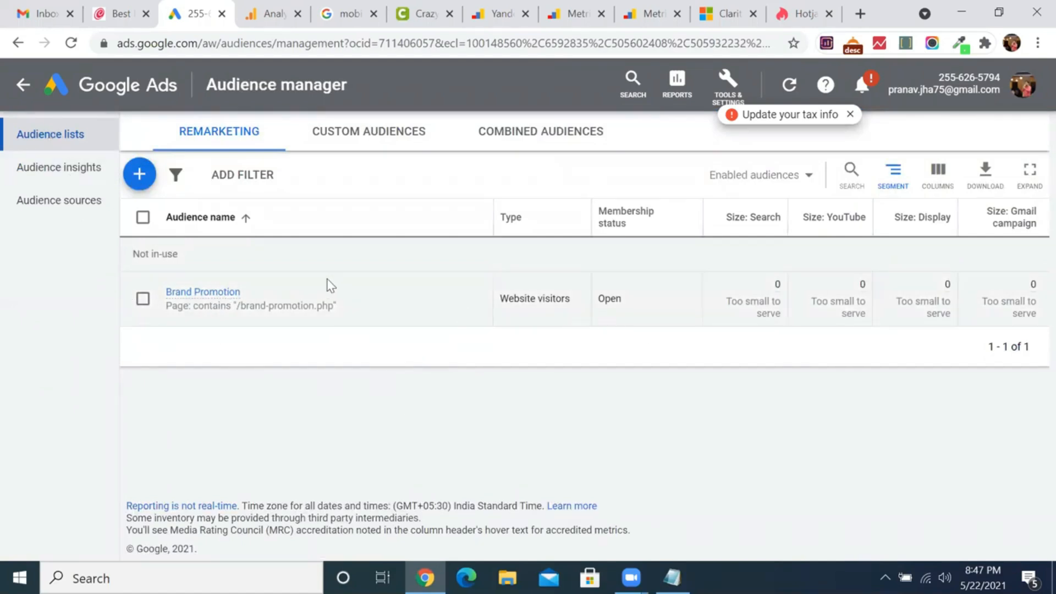
Step: Look through the audience sources that can be set up or linked for remarketing
click(40, 208)
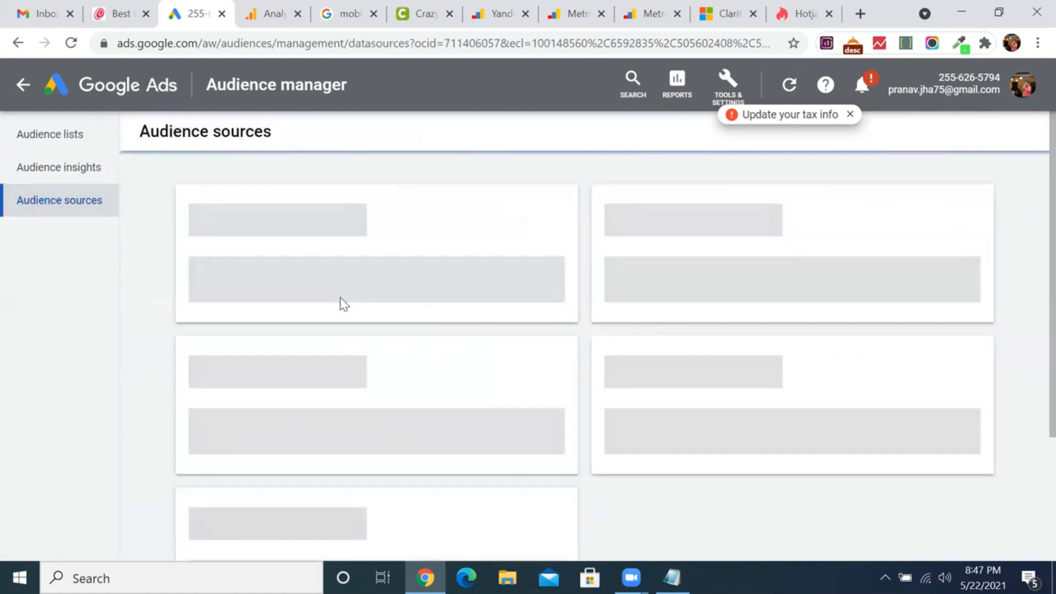
scroll(453, 457, down, 2)
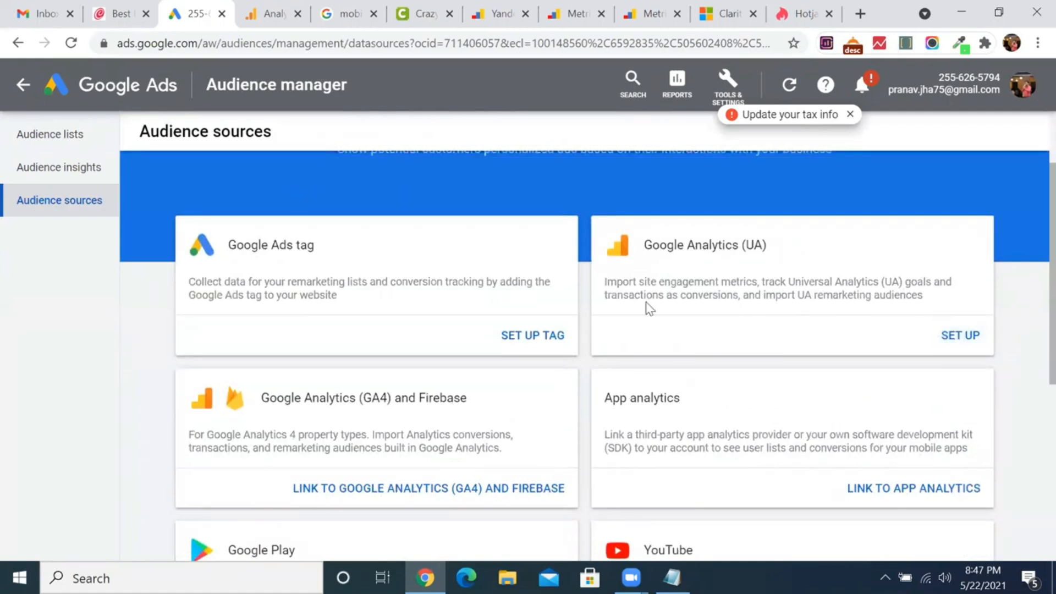
scroll(657, 501, down, 5)
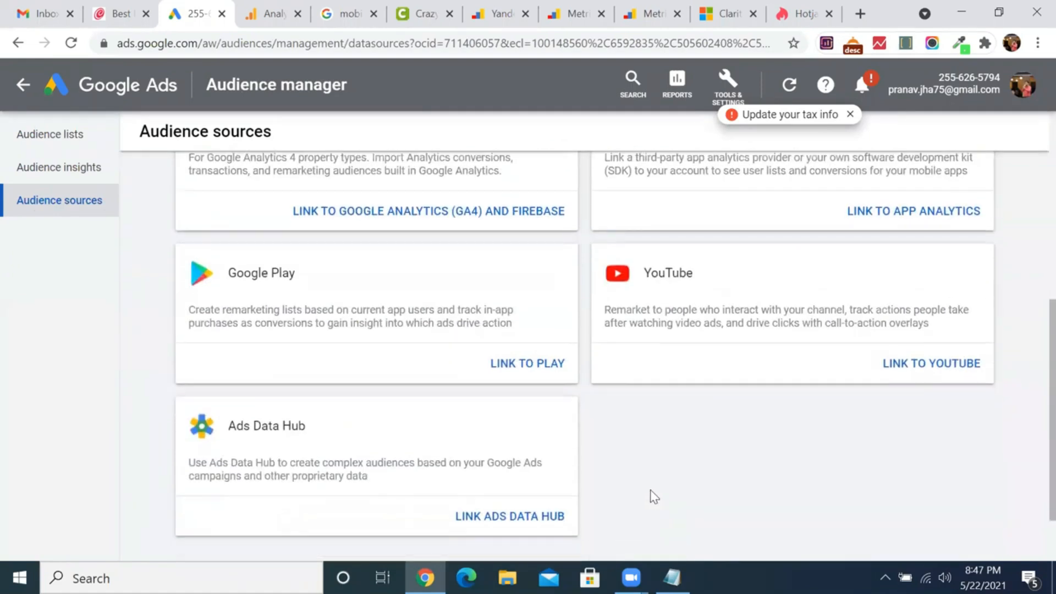
scroll(654, 500, up, 7)
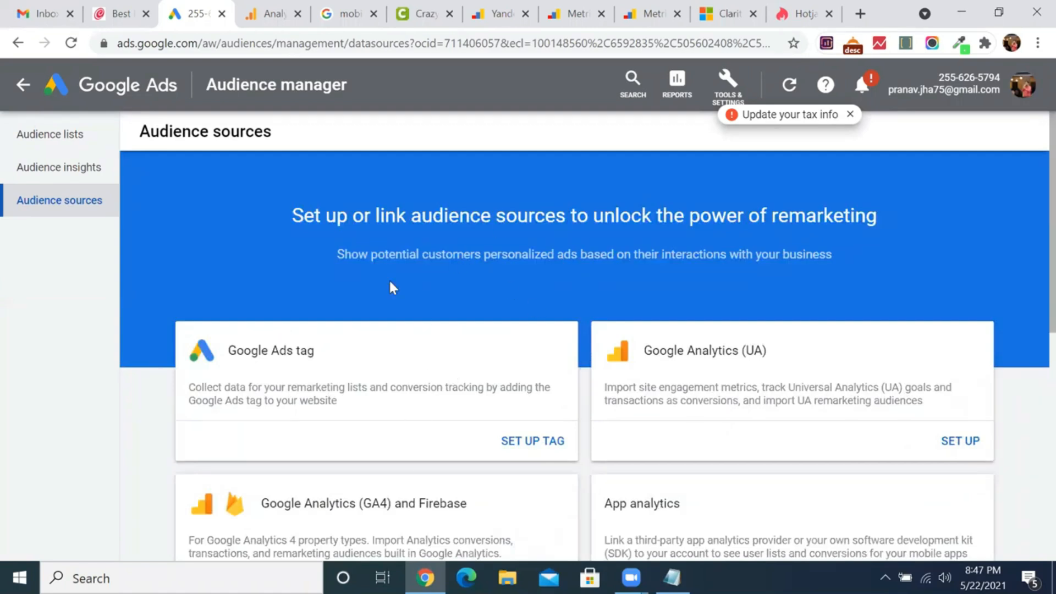
scroll(532, 411, down, 5)
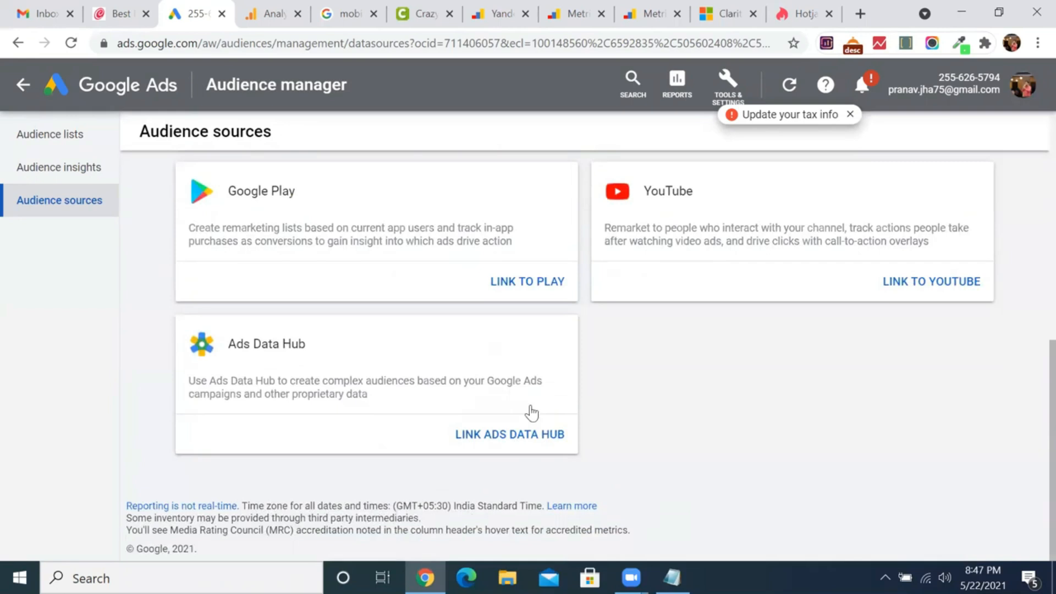
scroll(532, 411, up, 6)
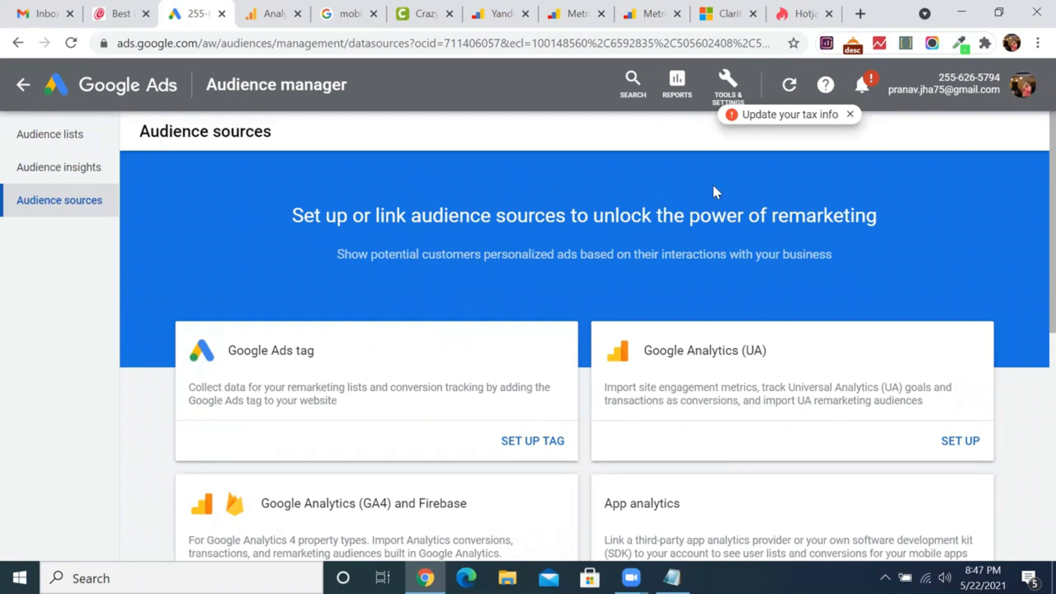
click(271, 2)
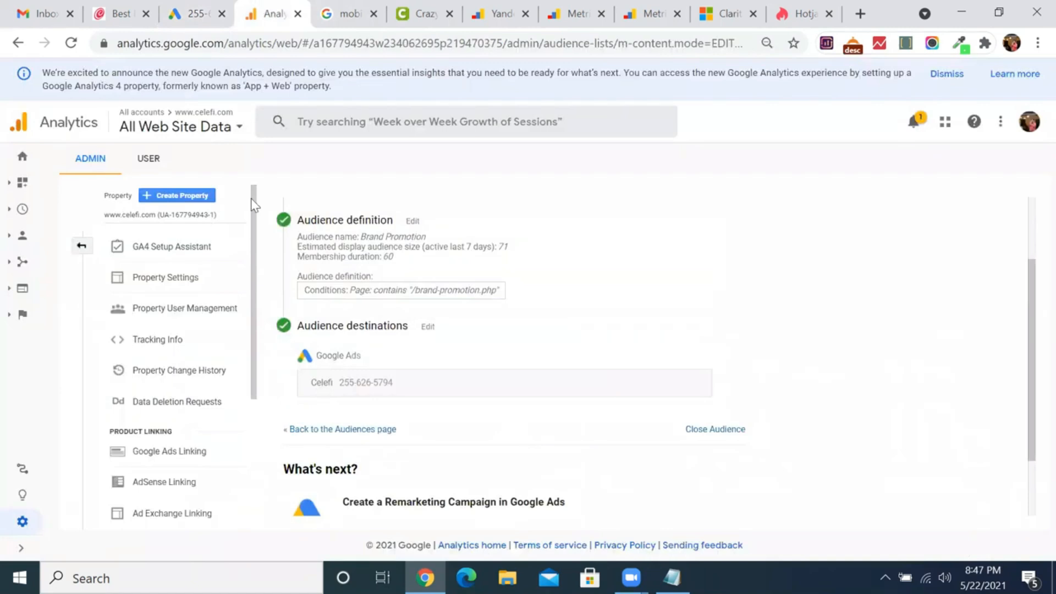
click(211, 8)
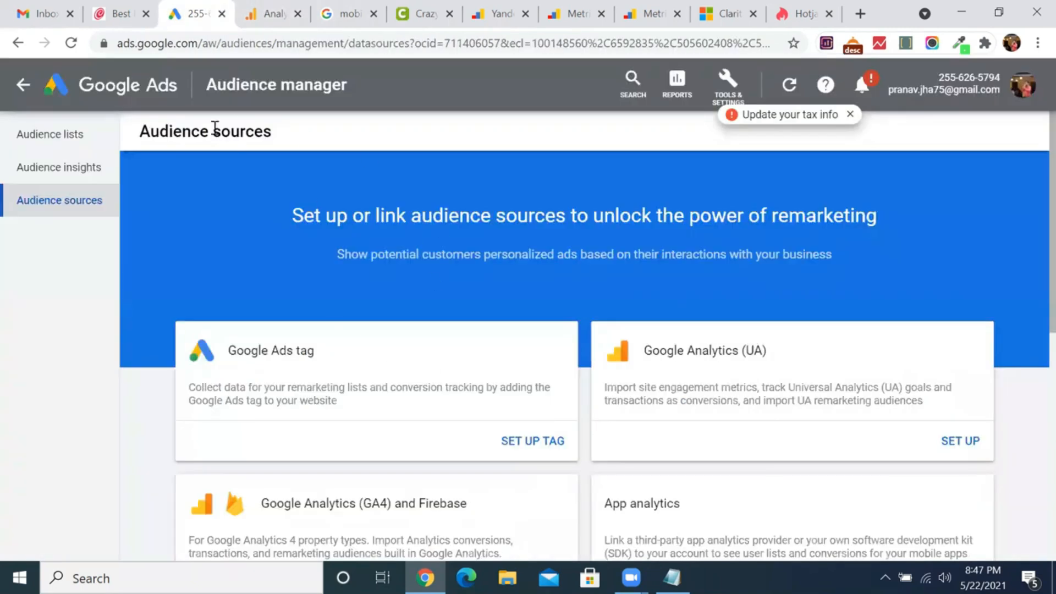
click(124, 94)
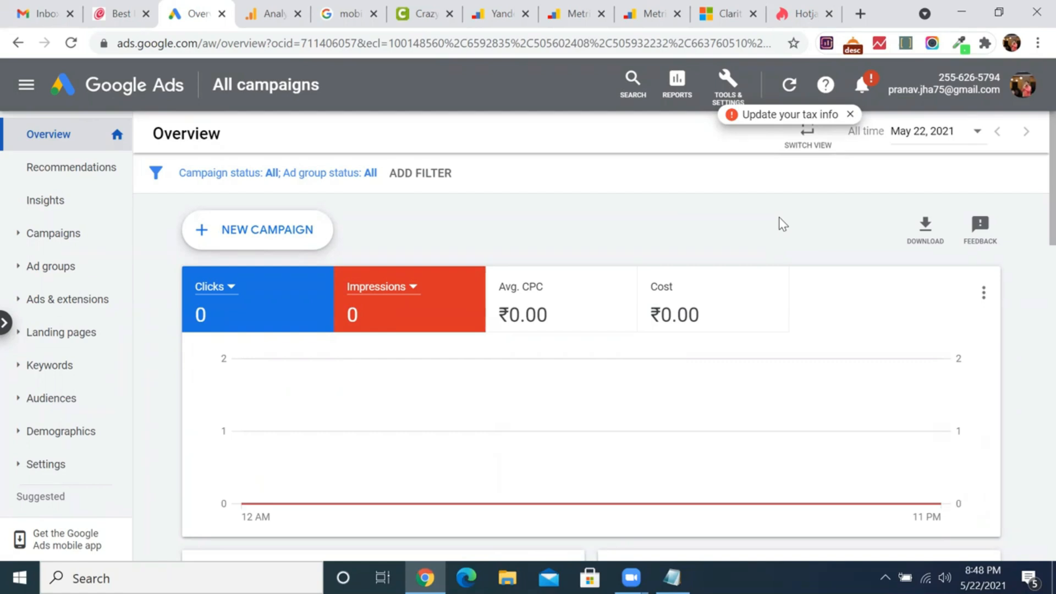
click(655, 104)
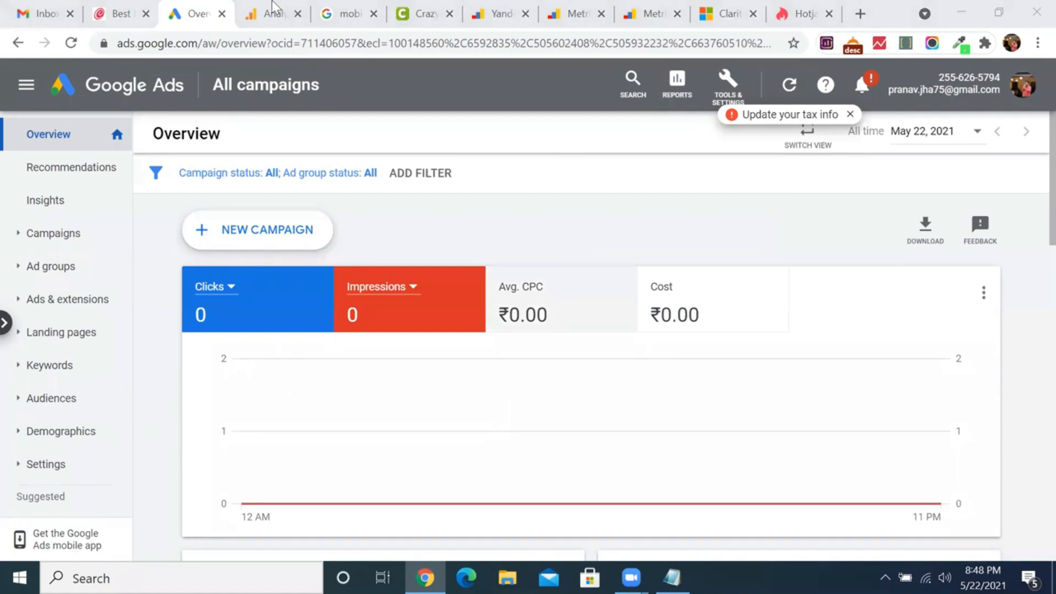
click(250, 8)
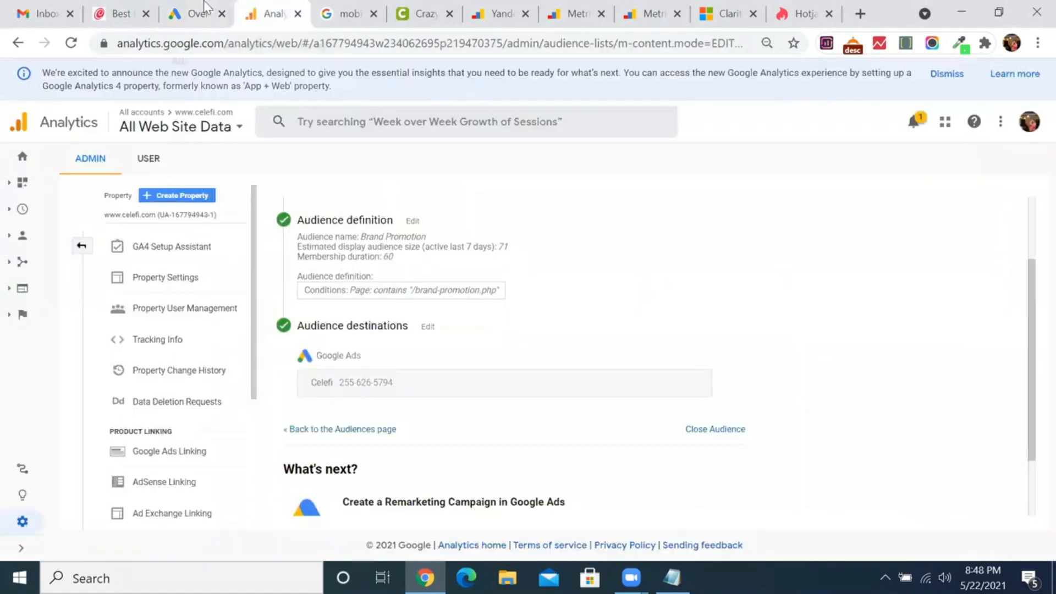
click(202, 7)
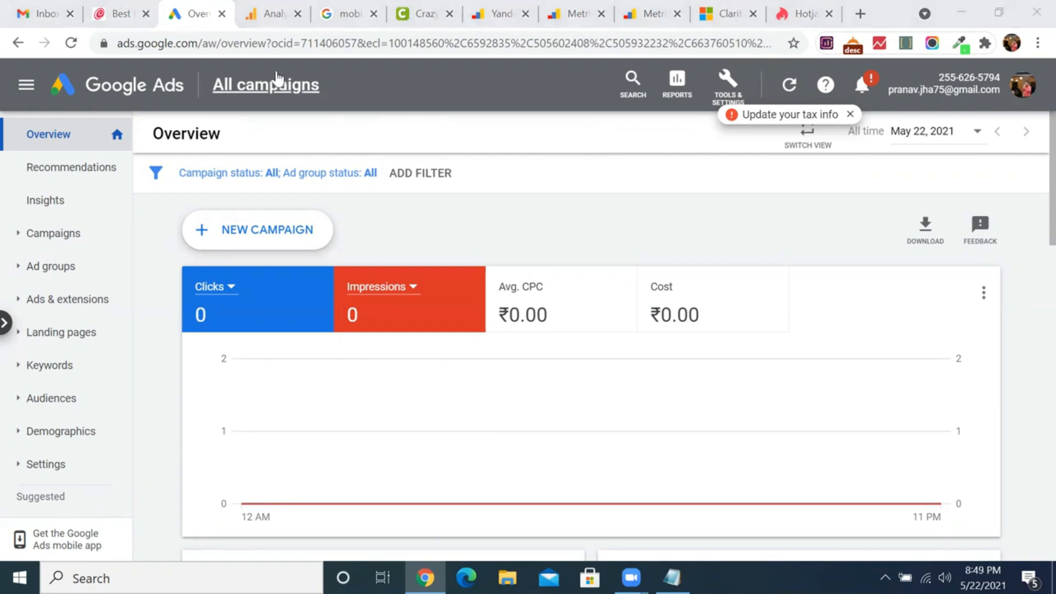
Step: Switch to Google Analytics and review the published Brand Promotion audience together with the property's product linking and audience definition options
click(276, 13)
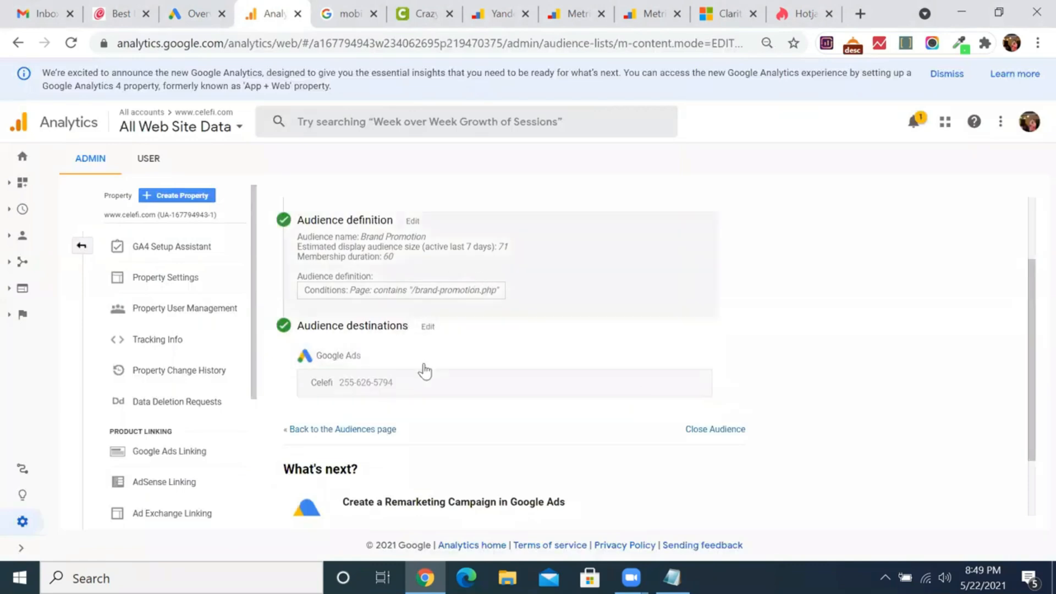
scroll(371, 361, down, 2)
scroll(371, 361, up, 2)
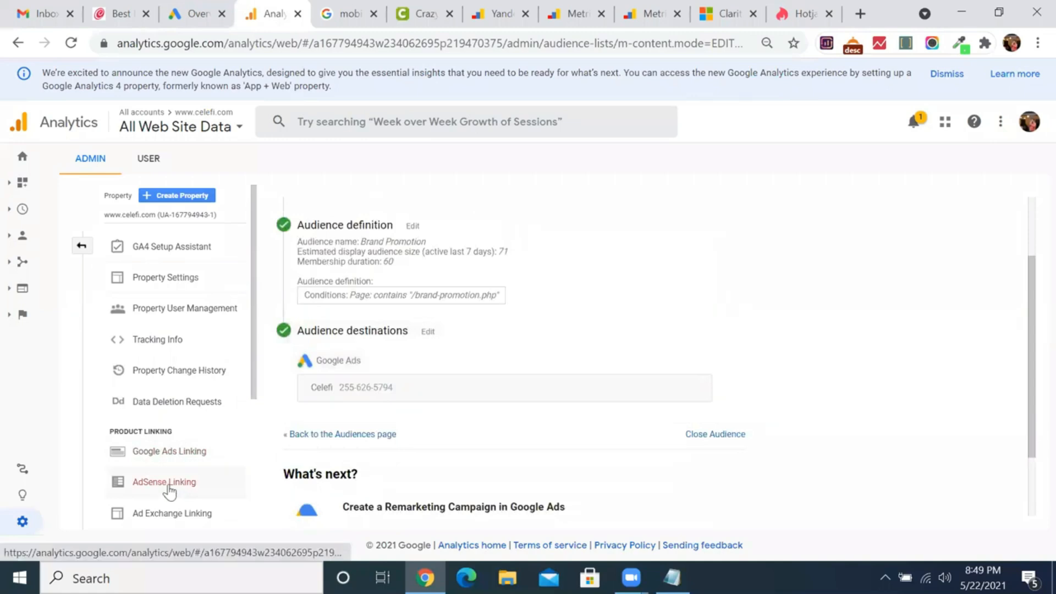
scroll(167, 491, down, 1)
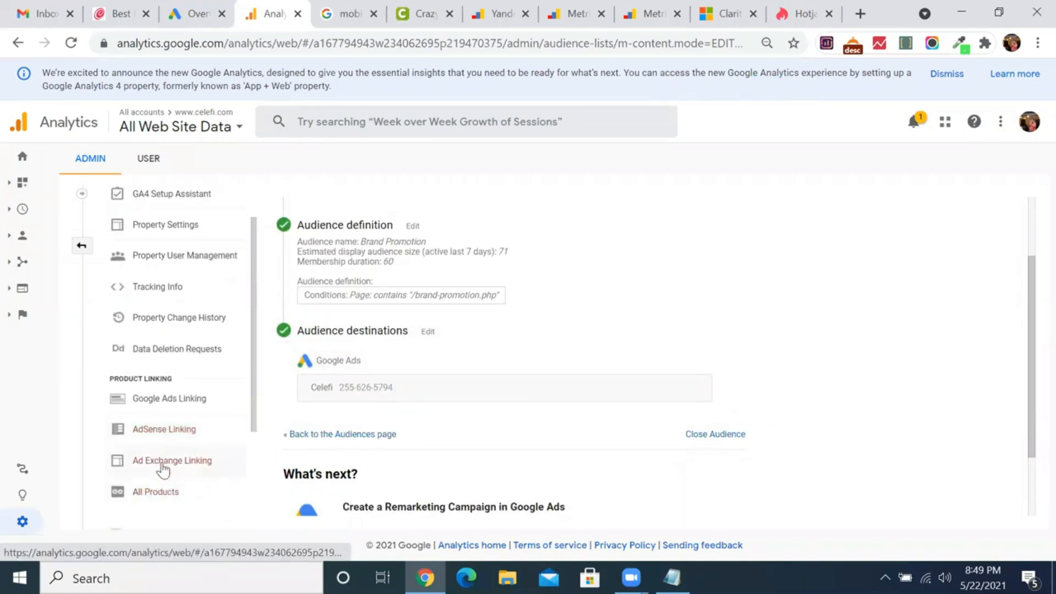
scroll(163, 514, up, 1)
scroll(163, 510, down, 4)
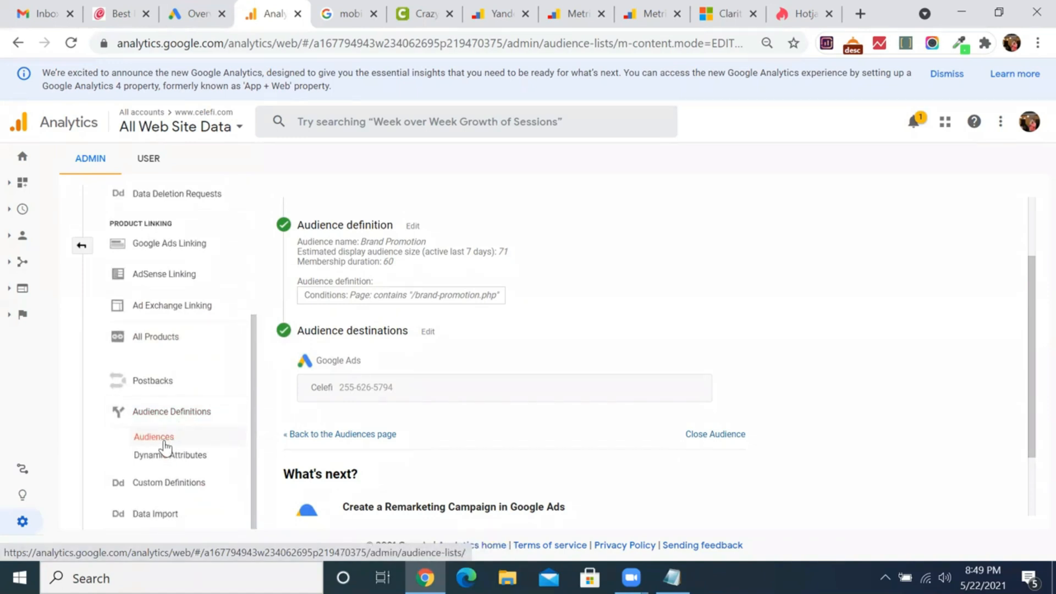
scroll(345, 416, down, 1)
scroll(381, 293, up, 1)
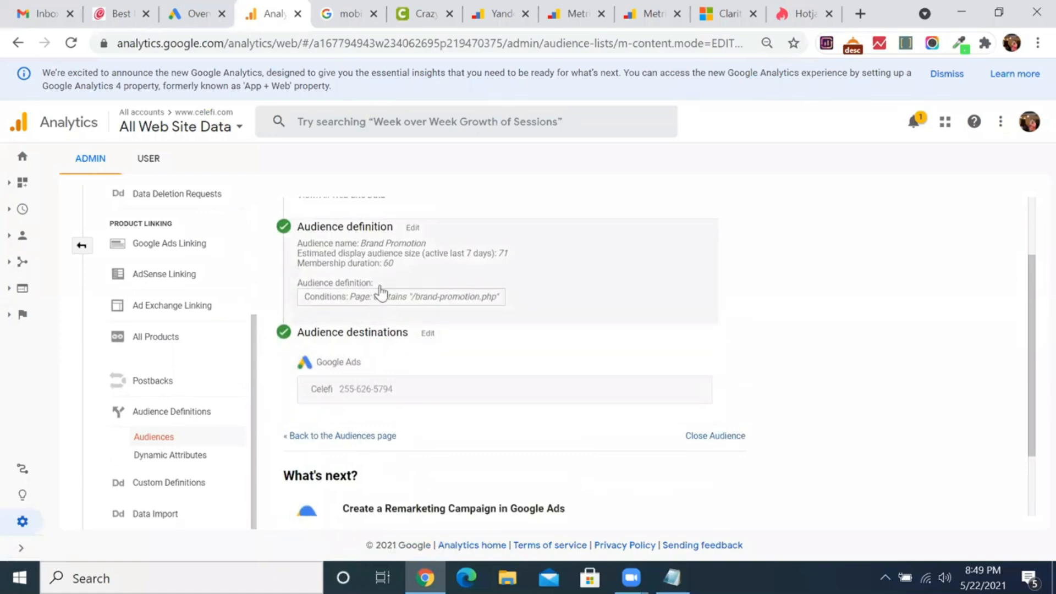
Step: Open the Brand Promotion audience's conditions in the Audience Builder, view the Traffic Sources criteria, and leave the builder without applying changes
click(379, 293)
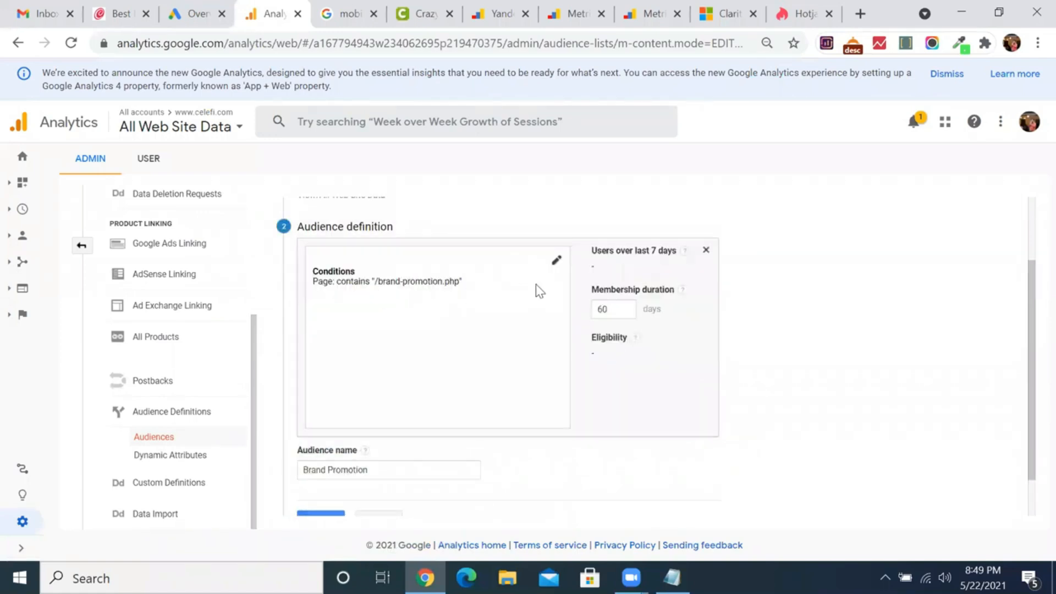
click(556, 262)
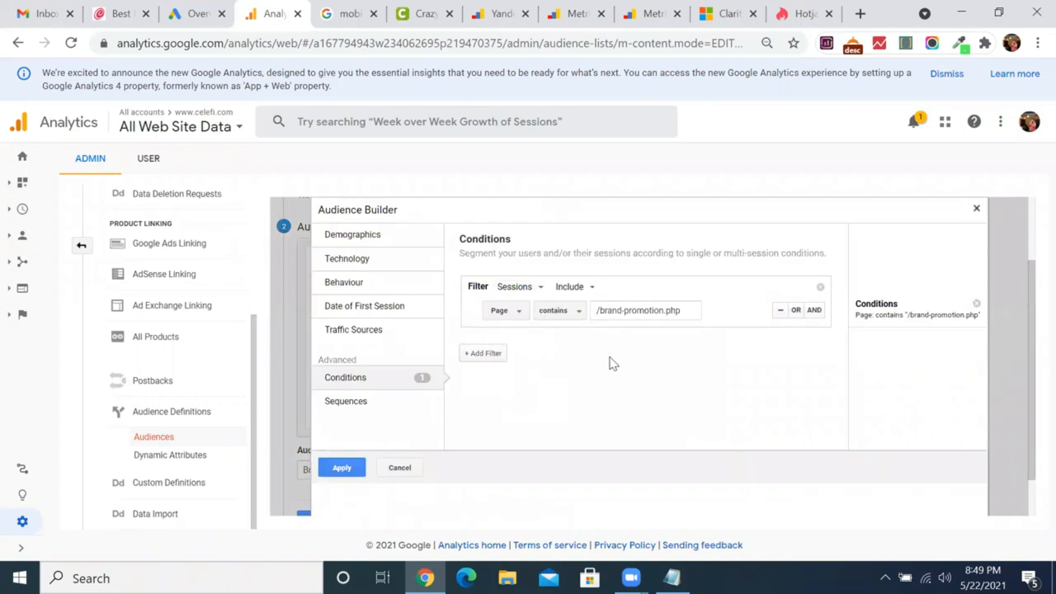
scroll(549, 404, down, 1)
click(386, 332)
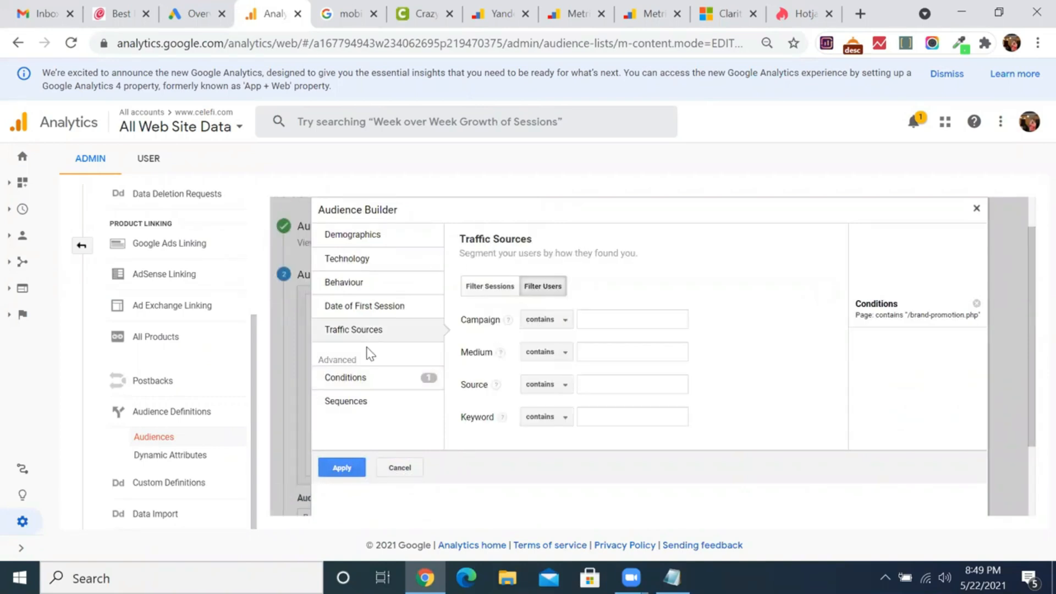
click(406, 471)
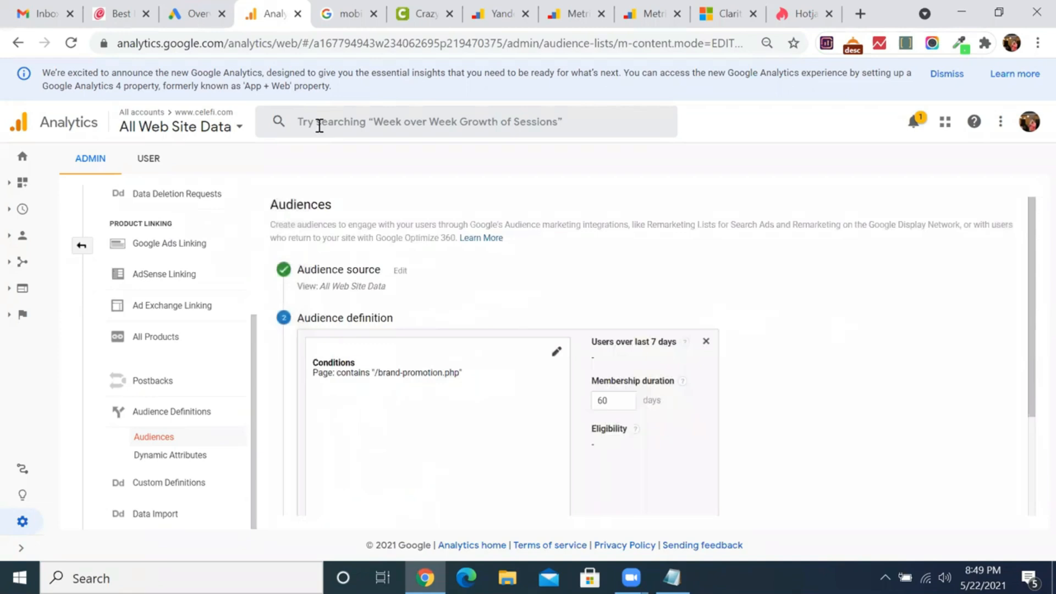
Step: Switch back to Google Ads and open Audience manager from the shared library to show the remarketing lists
click(190, 14)
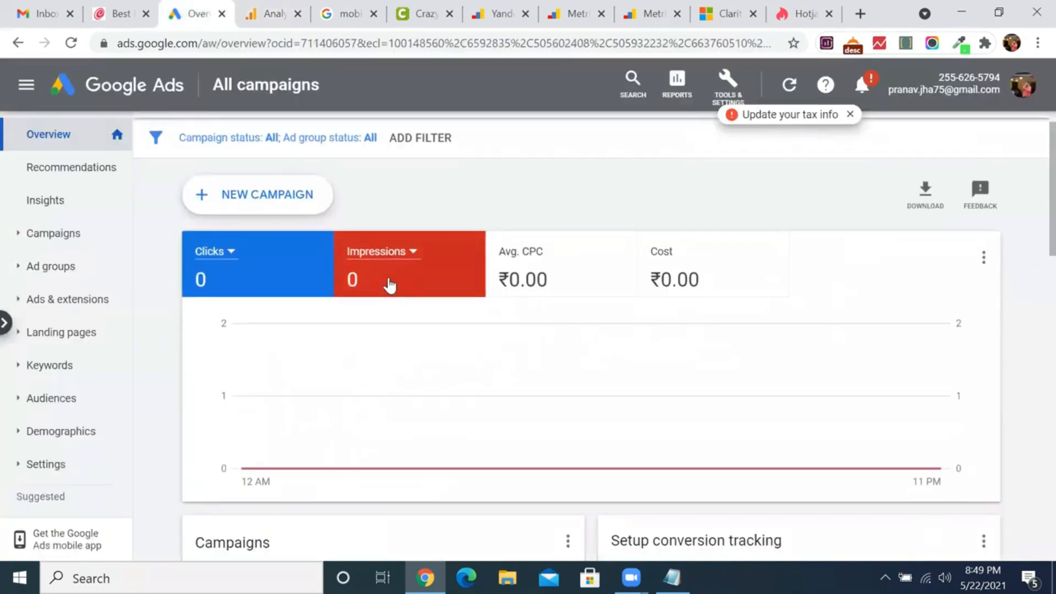
click(736, 89)
click(660, 300)
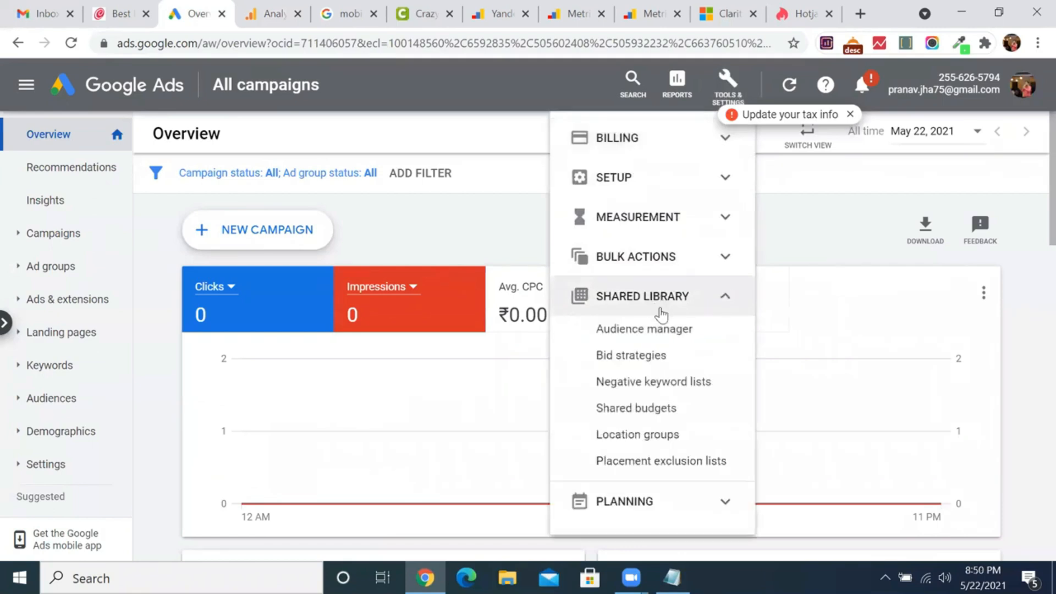
click(643, 330)
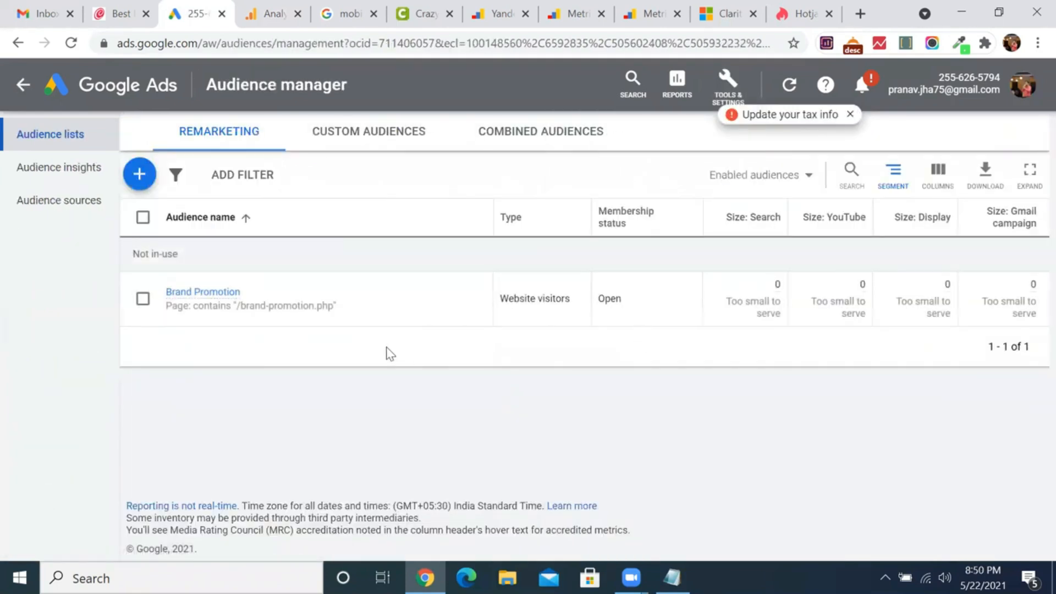
Step: Open a new website visitors audience, look through its rule, pre-fill and membership duration settings, and close it without creating the audience
click(140, 174)
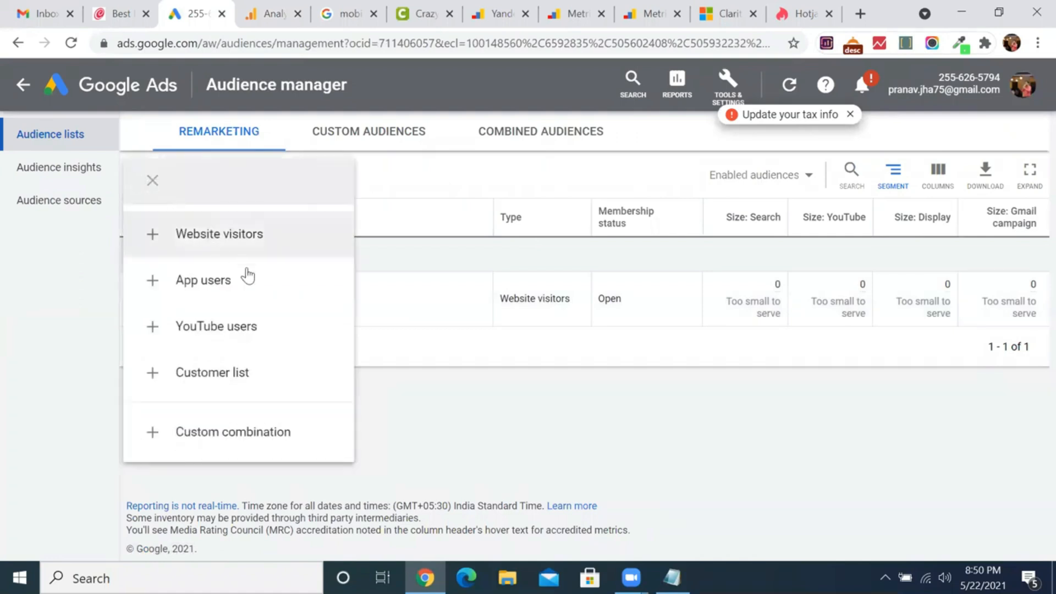
click(240, 253)
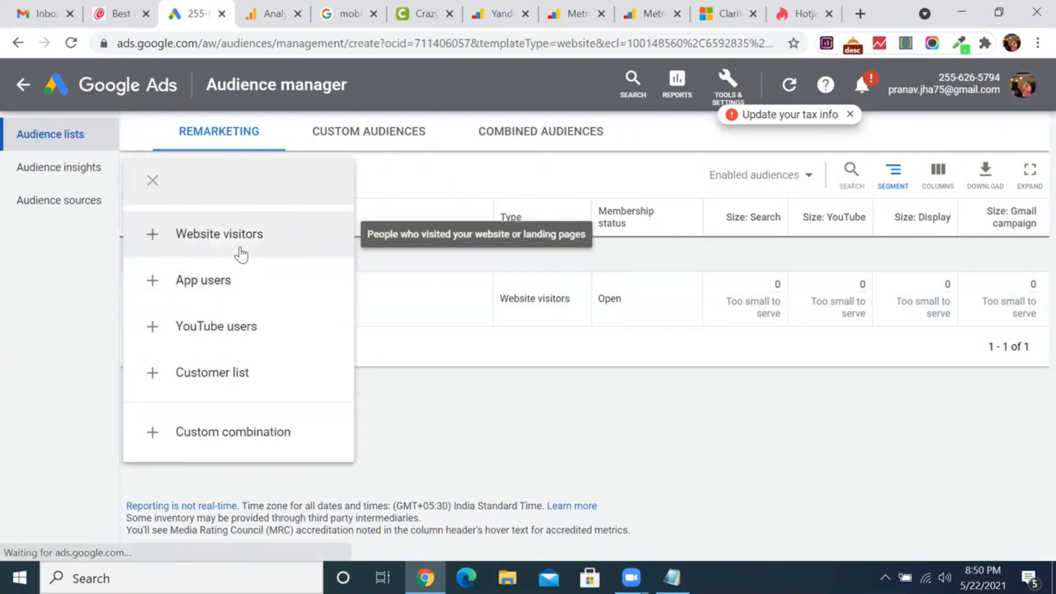
scroll(255, 367, down, 4)
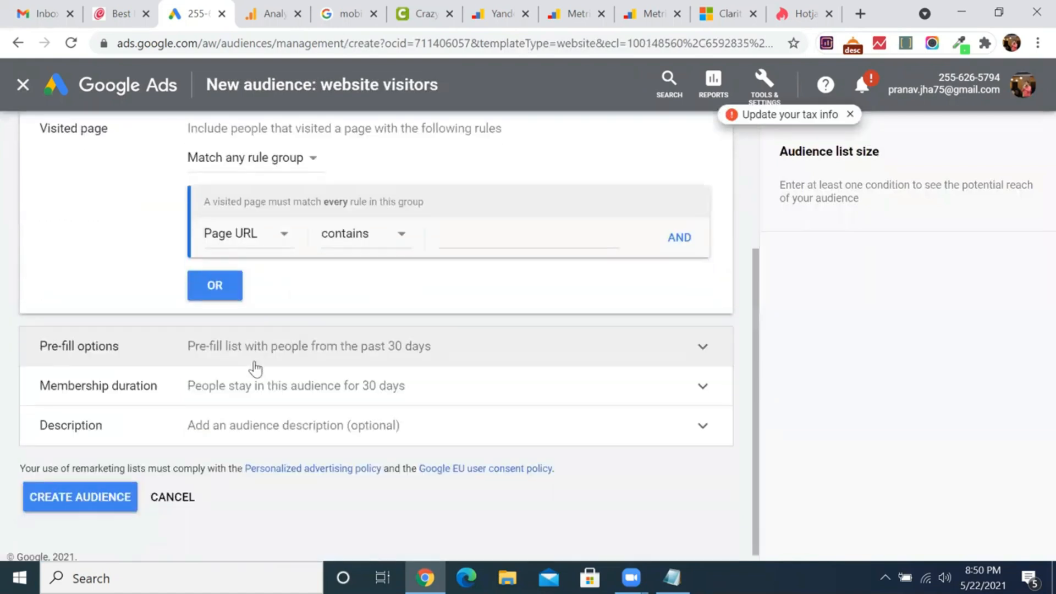
scroll(255, 368, up, 4)
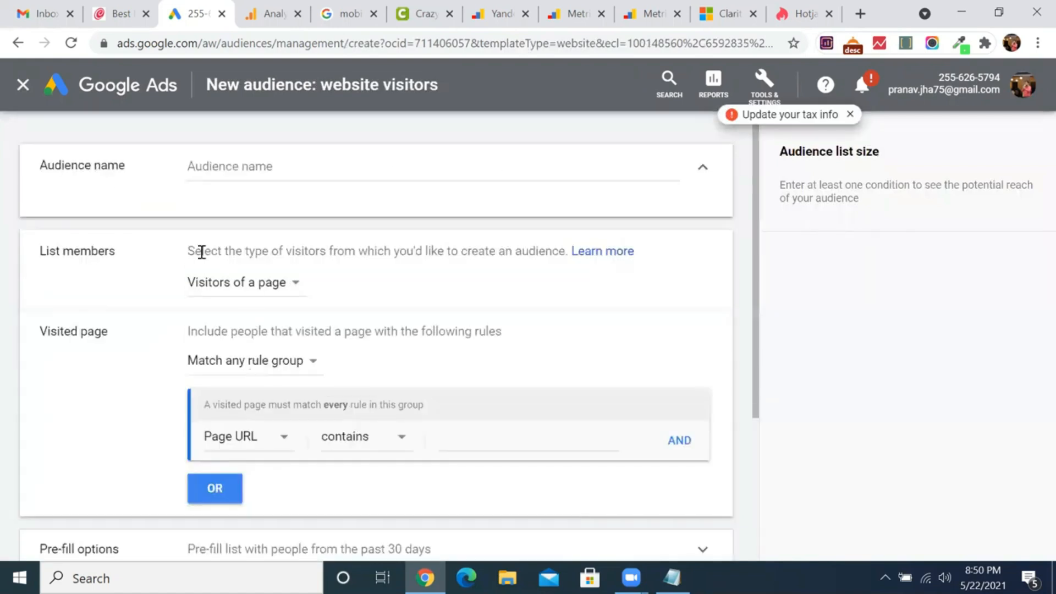
click(23, 84)
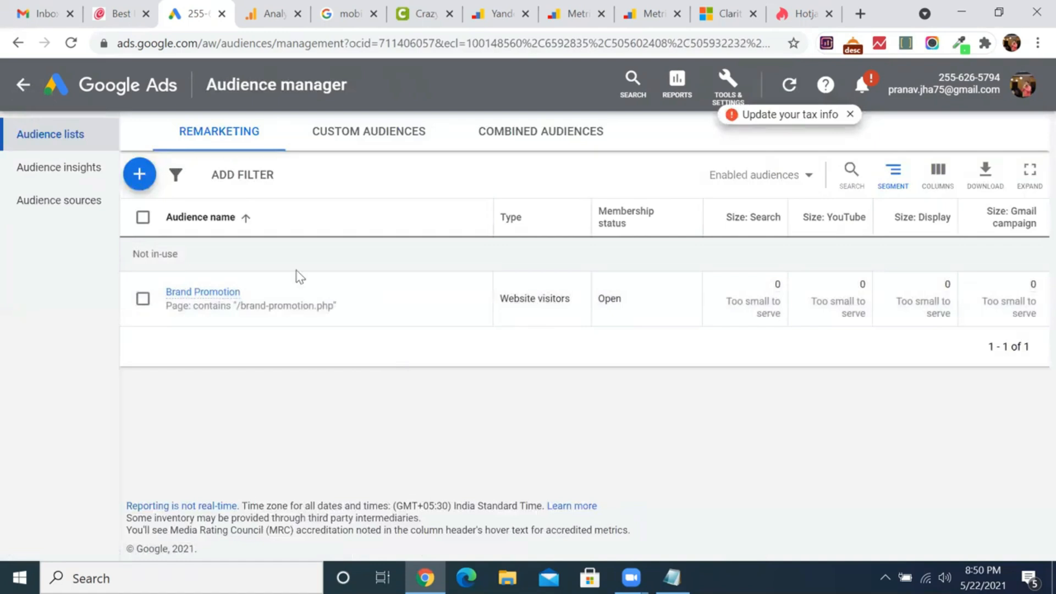